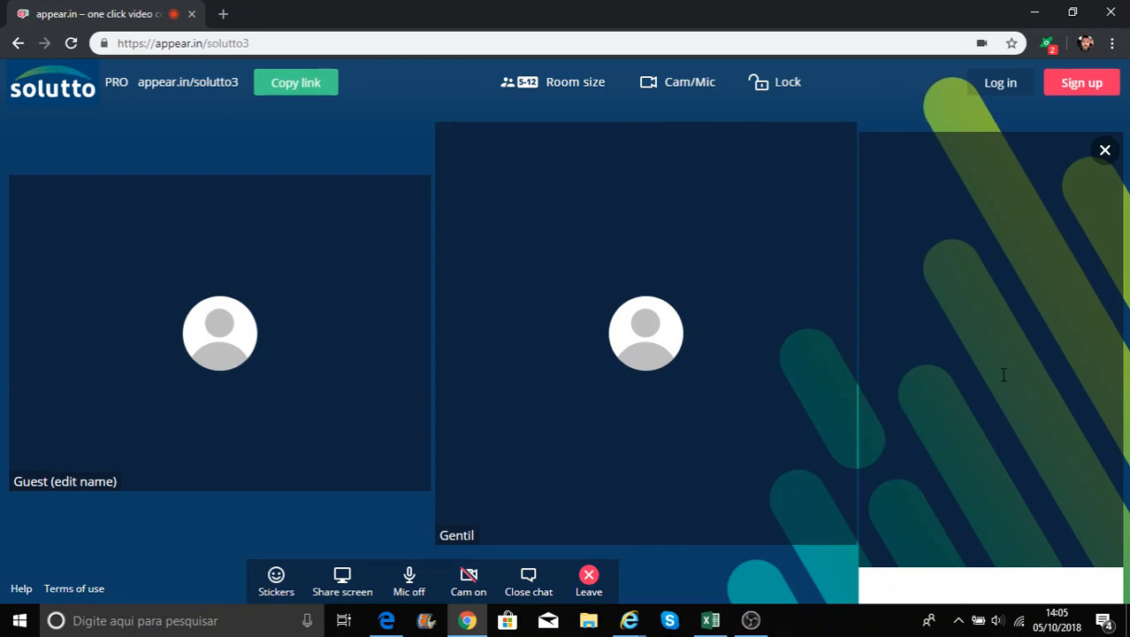
Send the message "Boa tarde" in the meeting chat.
{"action": "type", "text": "Boa tarde"}
{"action": "key", "text": "Return"}
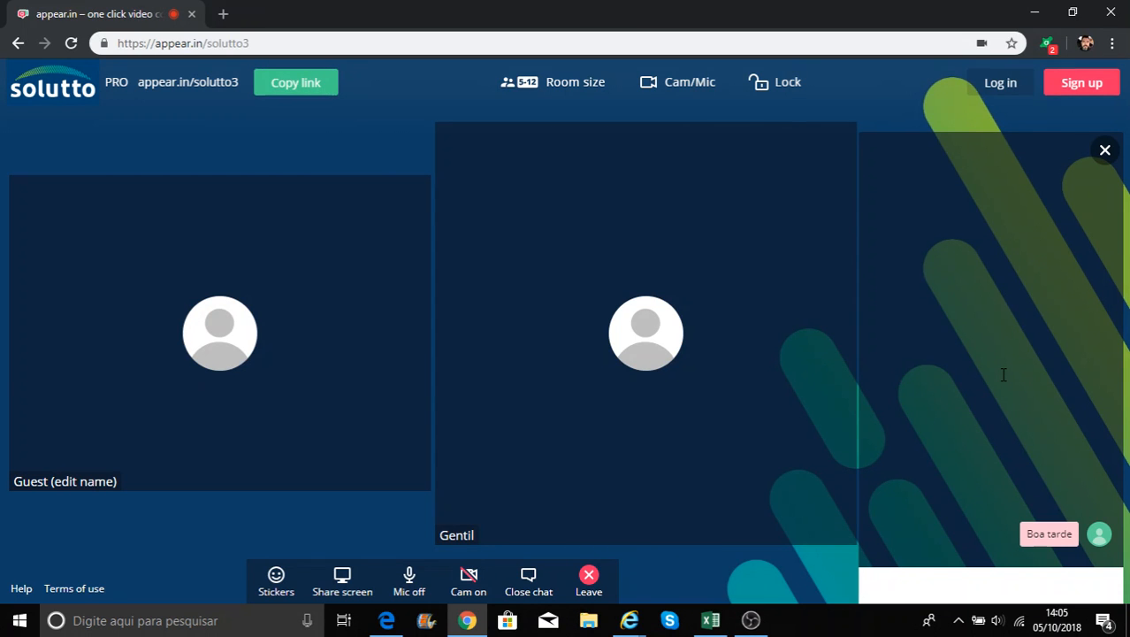
{"action": "type", "text": "Es"}
{"action": "key", "text": "BackSpace"}
{"action": "type", "text": "0"}
{"action": "key", "text": "BackSpace"}
Close the two Chrome download pages and the appear.in page in Internet Explorer, and bring up the remaining webmail window.
{"action": "left_click", "coordinate": [630, 620]}
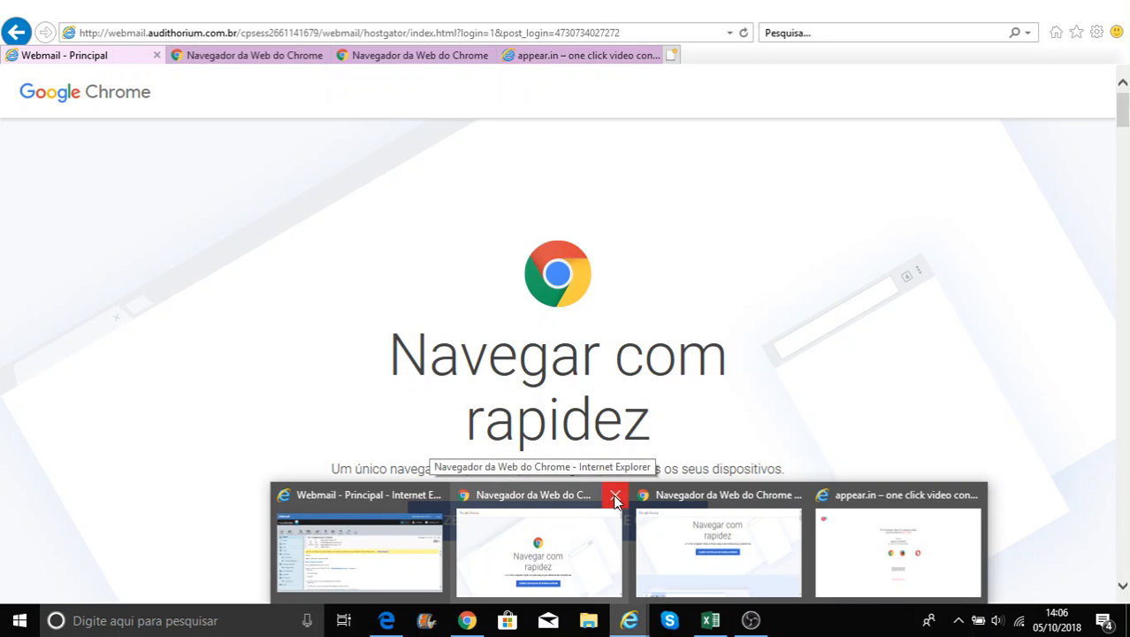
{"action": "left_click", "coordinate": [616, 494]}
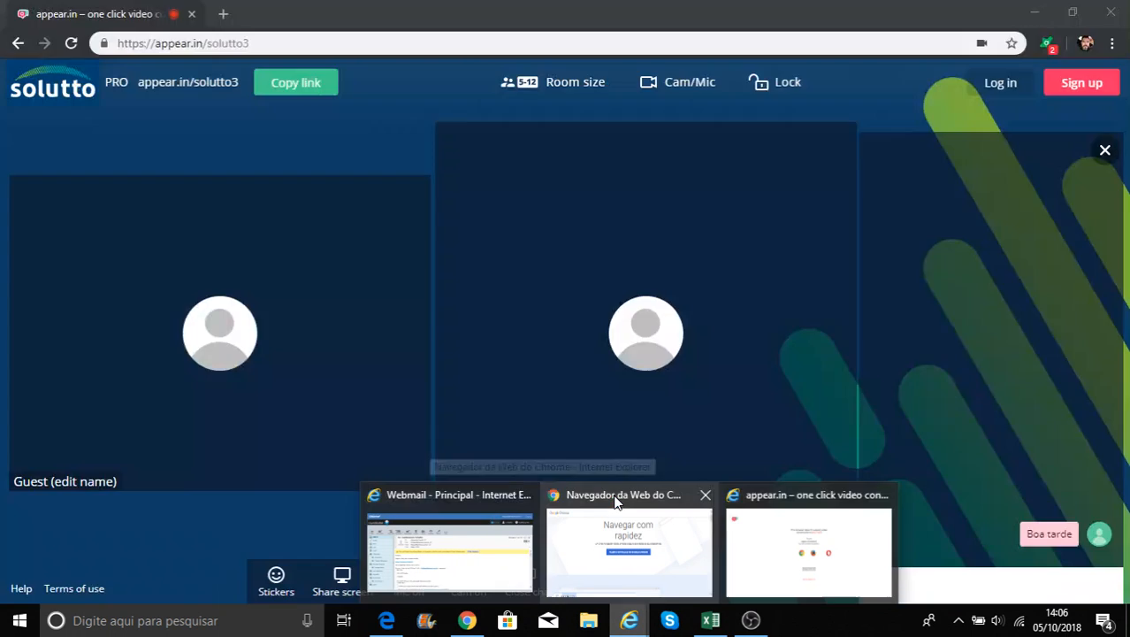
{"action": "left_click", "coordinate": [705, 495]}
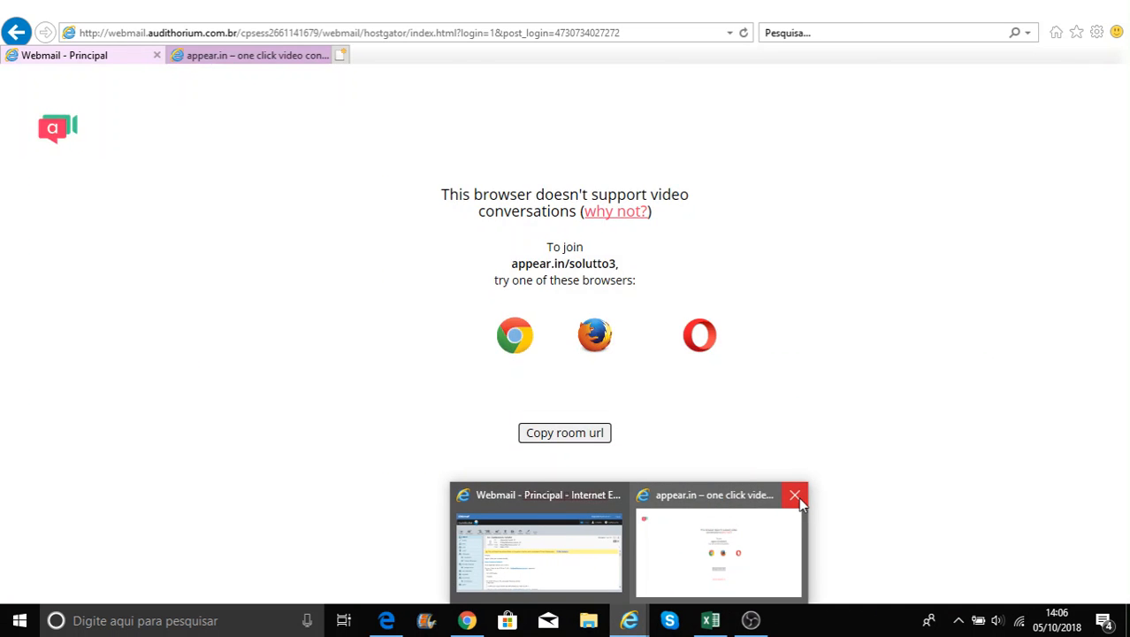
{"action": "left_click", "coordinate": [795, 495]}
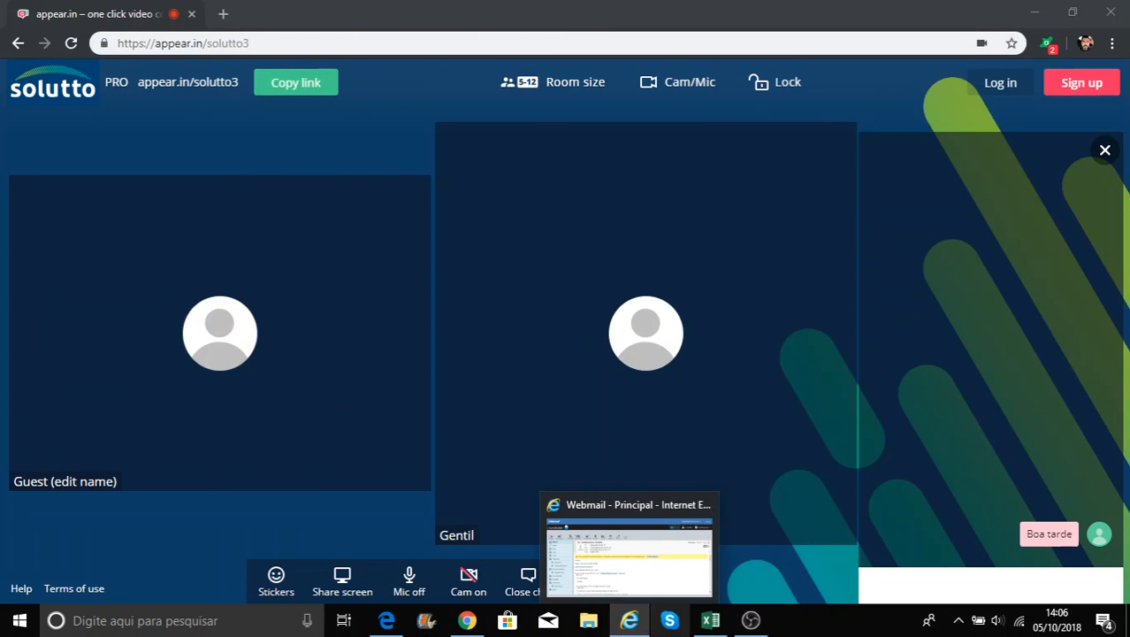
{"action": "left_click", "coordinate": [624, 623]}
{"action": "left_click_drag", "start_coordinate": [653, 3], "coordinate": [652, 0]}
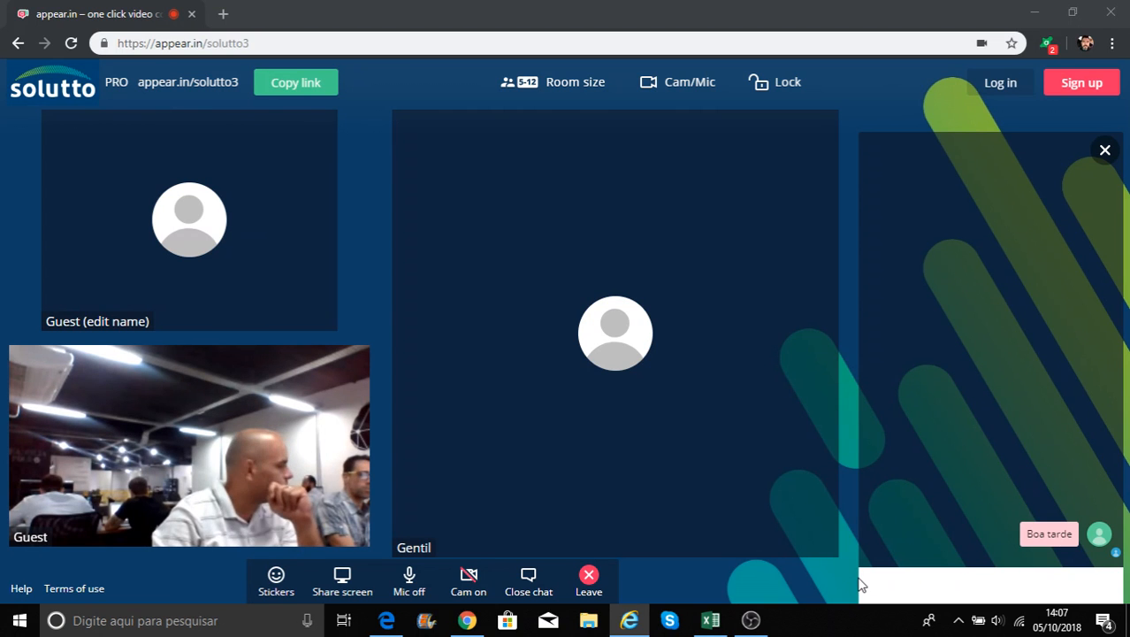
Mute the microphone in the meeting and unmute it again.
{"action": "left_click", "coordinate": [413, 586]}
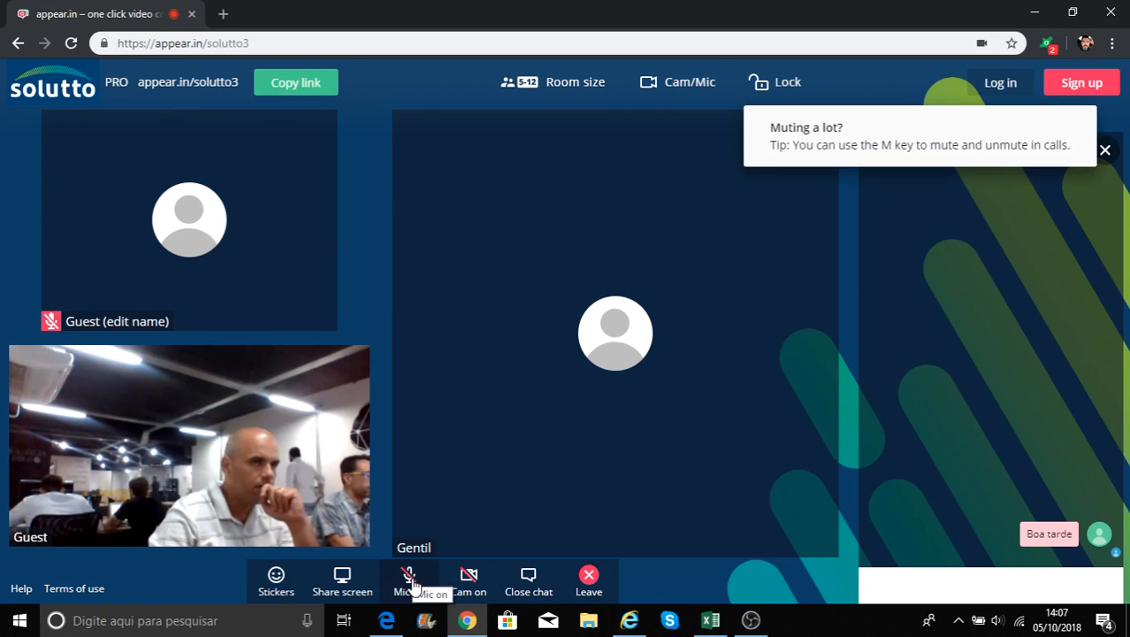
{"action": "left_click", "coordinate": [412, 585]}
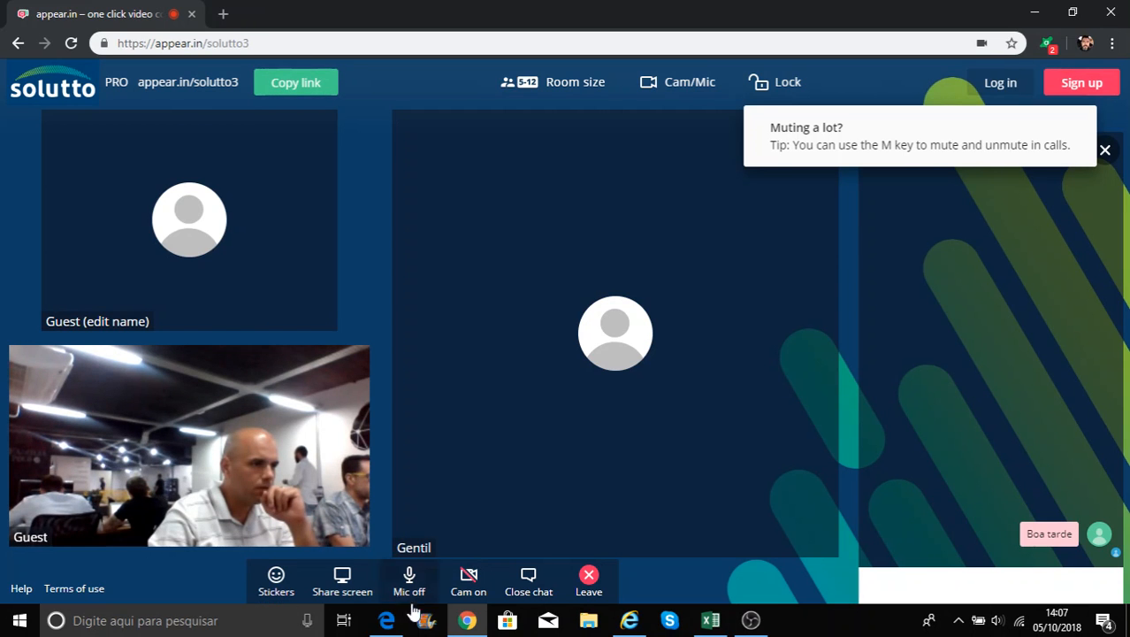
Open a new Google Chrome window and move it to the other monitor.
{"action": "left_click", "coordinate": [469, 623]}
{"action": "right_click", "coordinate": [469, 622]}
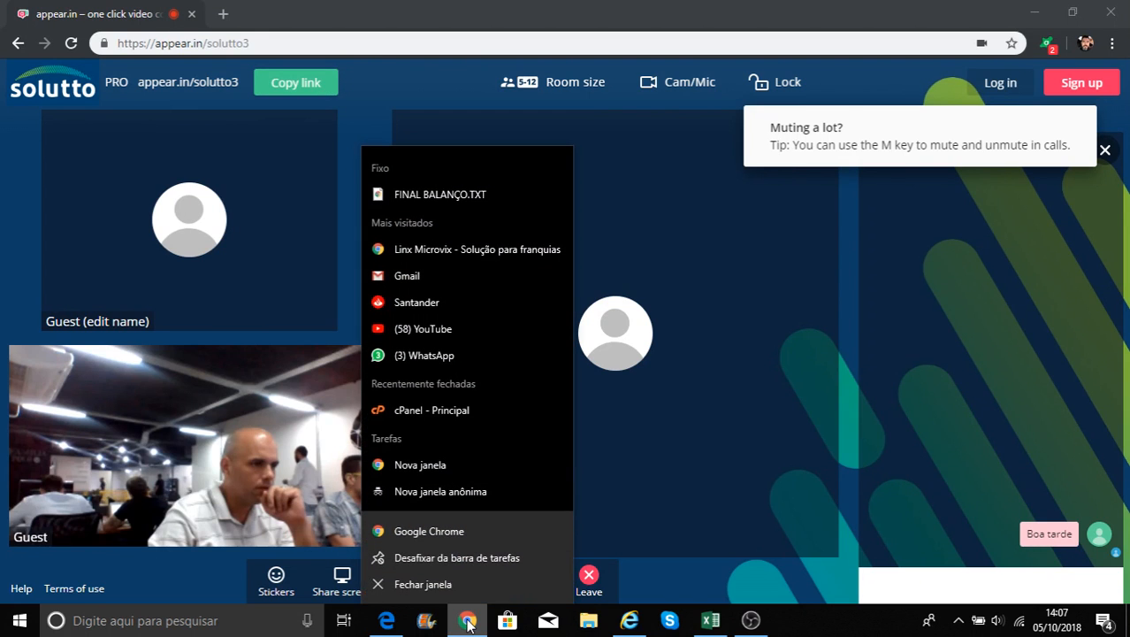
{"action": "left_click", "coordinate": [433, 535]}
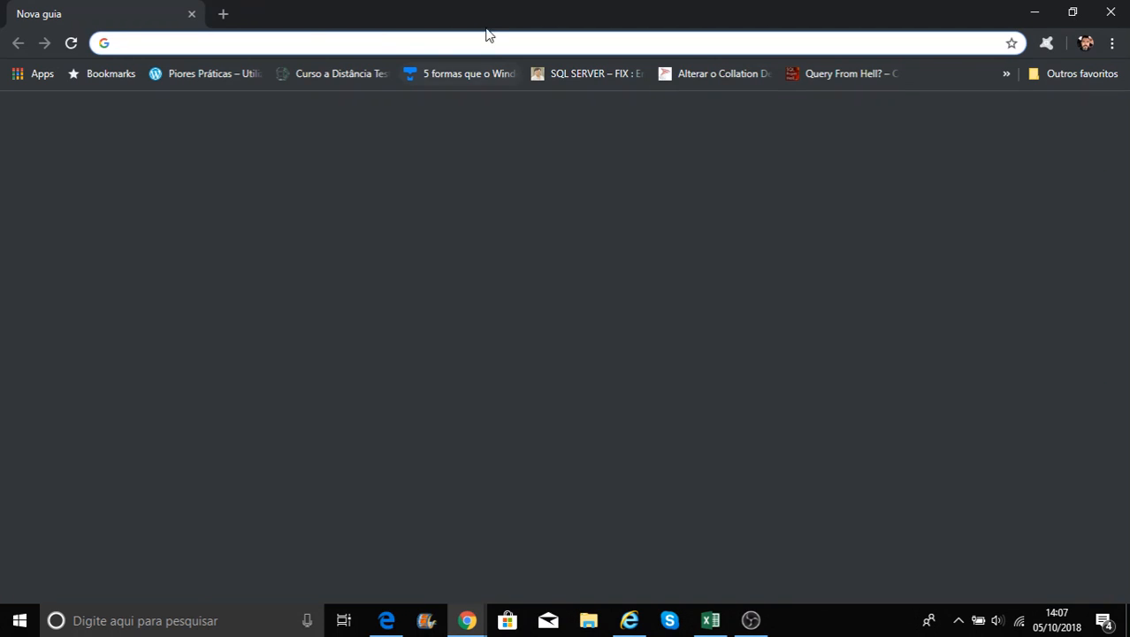
{"action": "left_click_drag", "start_coordinate": [488, 32], "coordinate": [0, 111]}
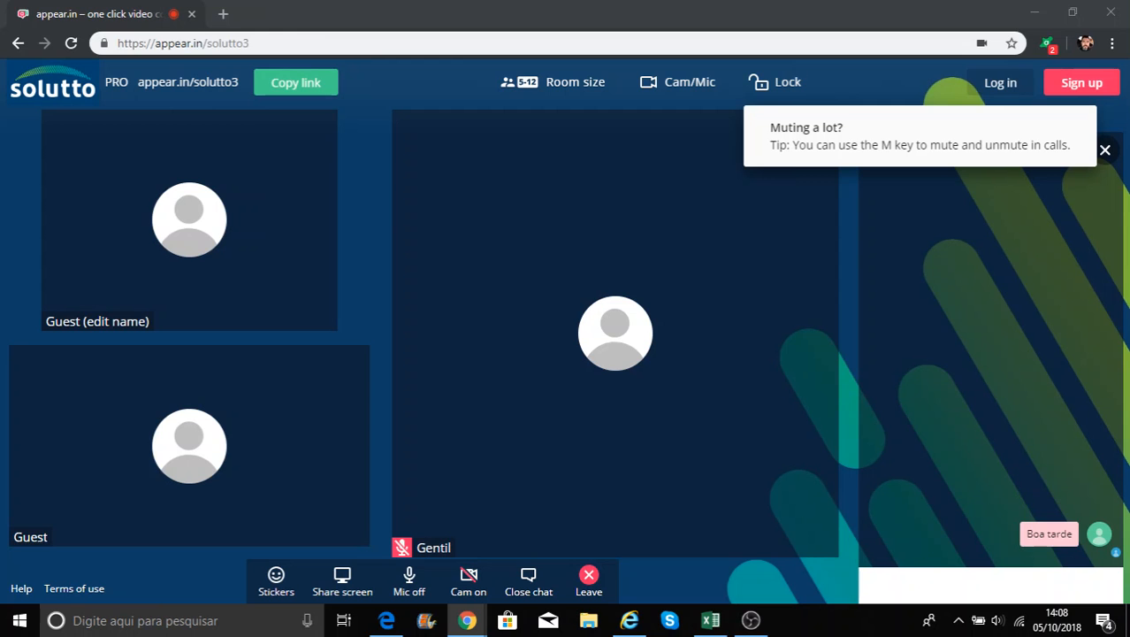
Test the meeting camera and microphone by switching the camera on and off, and muting and unmuting the microphone.
{"action": "left_click", "coordinate": [1022, 592]}
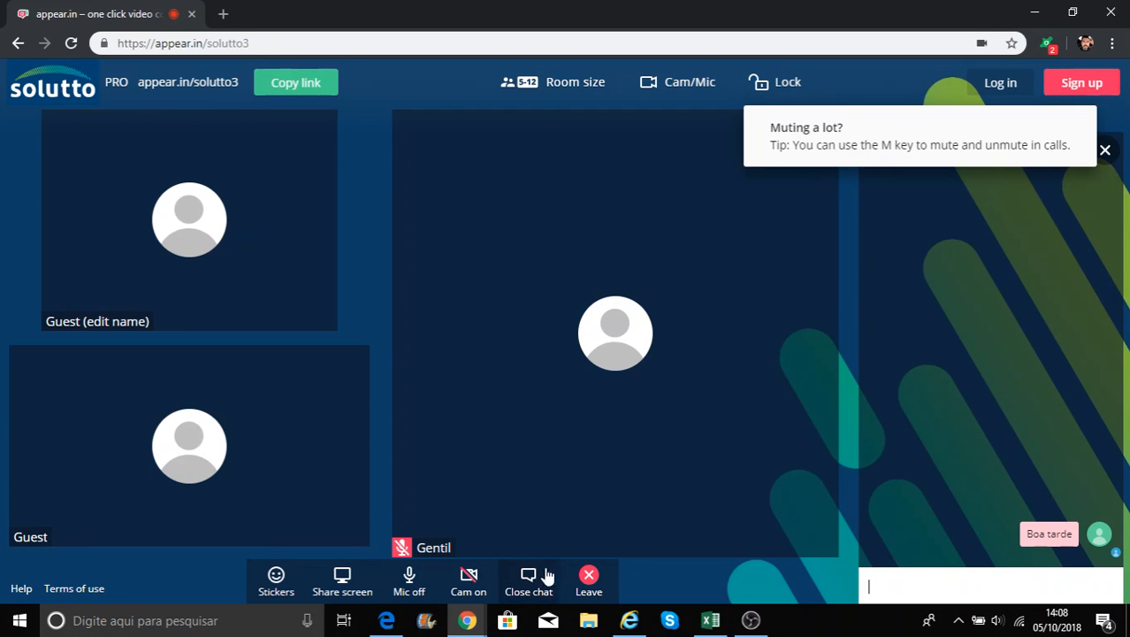
{"action": "left_click", "coordinate": [481, 587]}
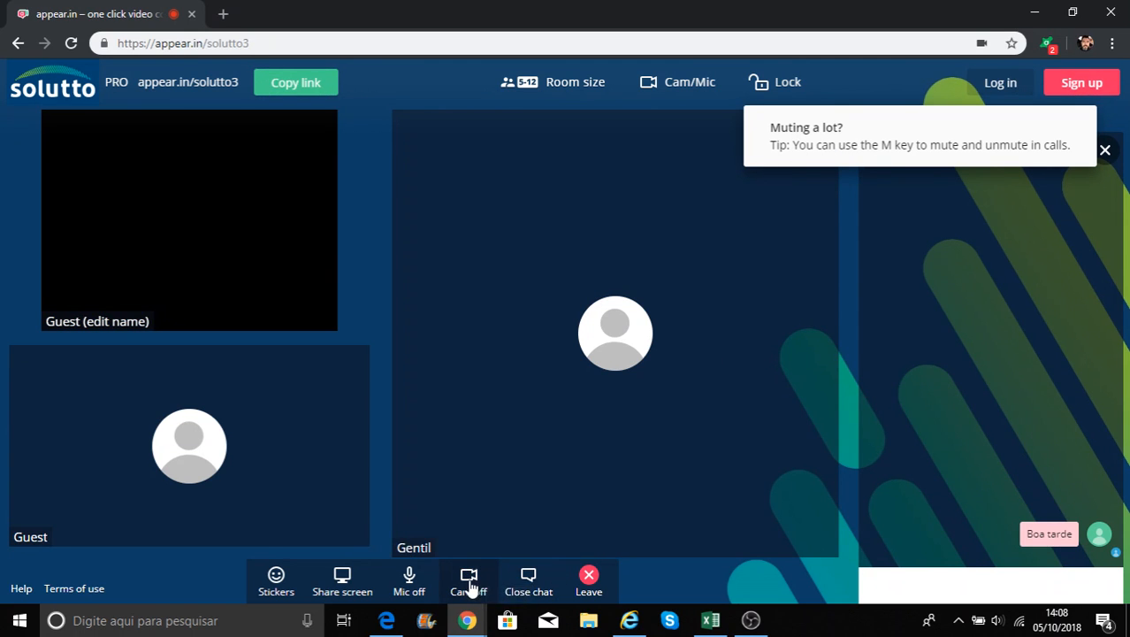
{"action": "left_click", "coordinate": [483, 588]}
{"action": "left_click", "coordinate": [418, 585]}
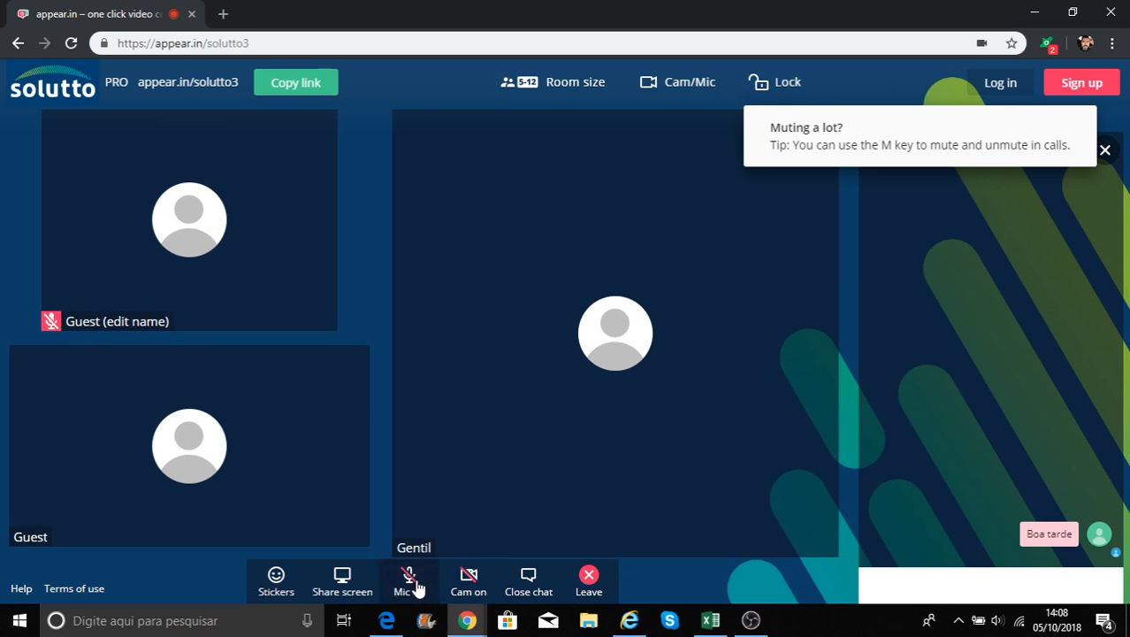
{"action": "left_click", "coordinate": [417, 585]}
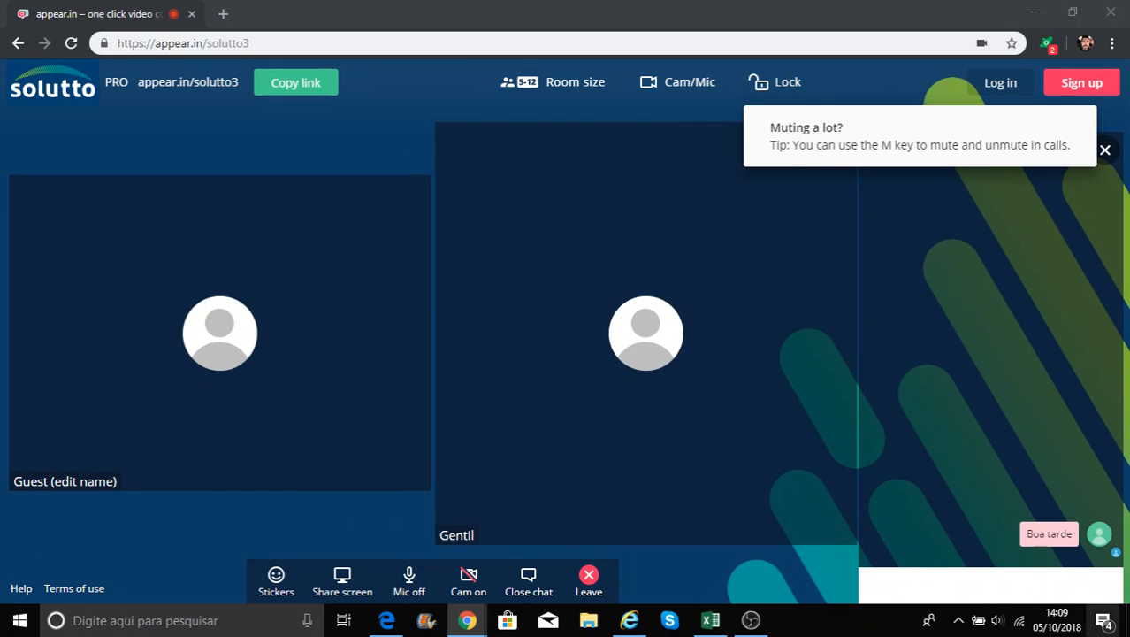
Close the meeting chat and open it again.
{"action": "left_click", "coordinate": [968, 590]}
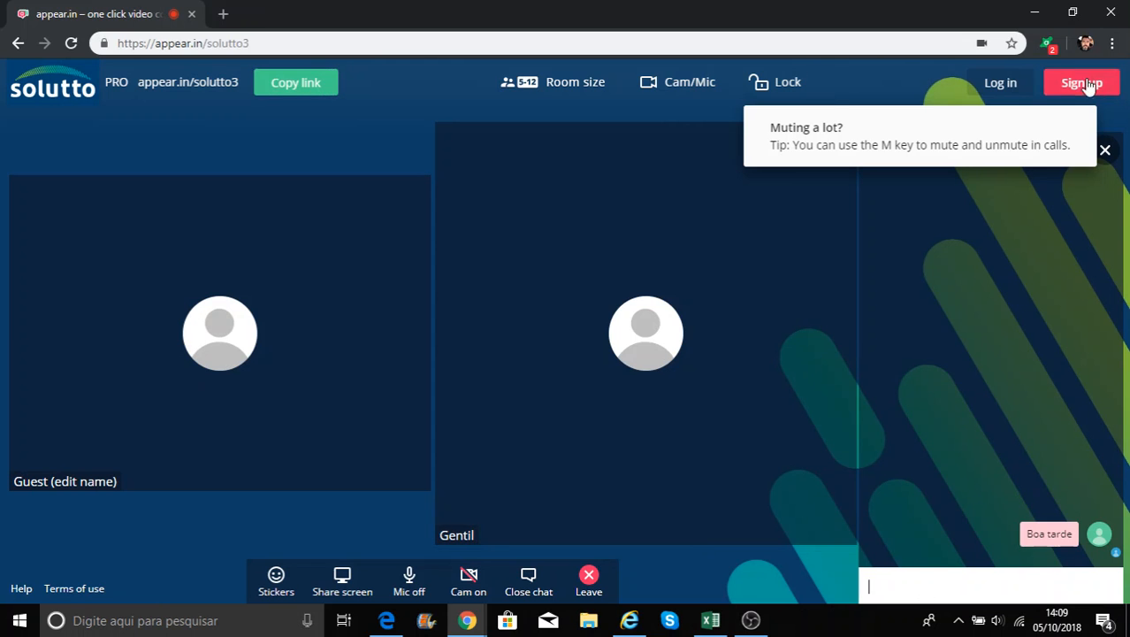
{"action": "left_click", "coordinate": [1110, 155]}
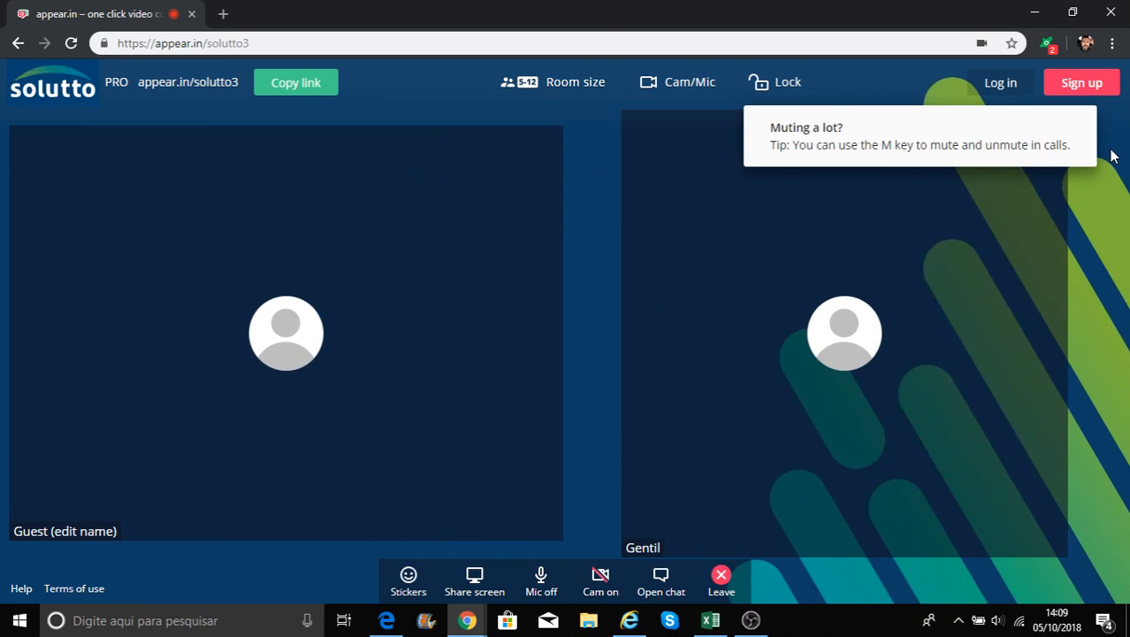
{"action": "left_click", "coordinate": [668, 588]}
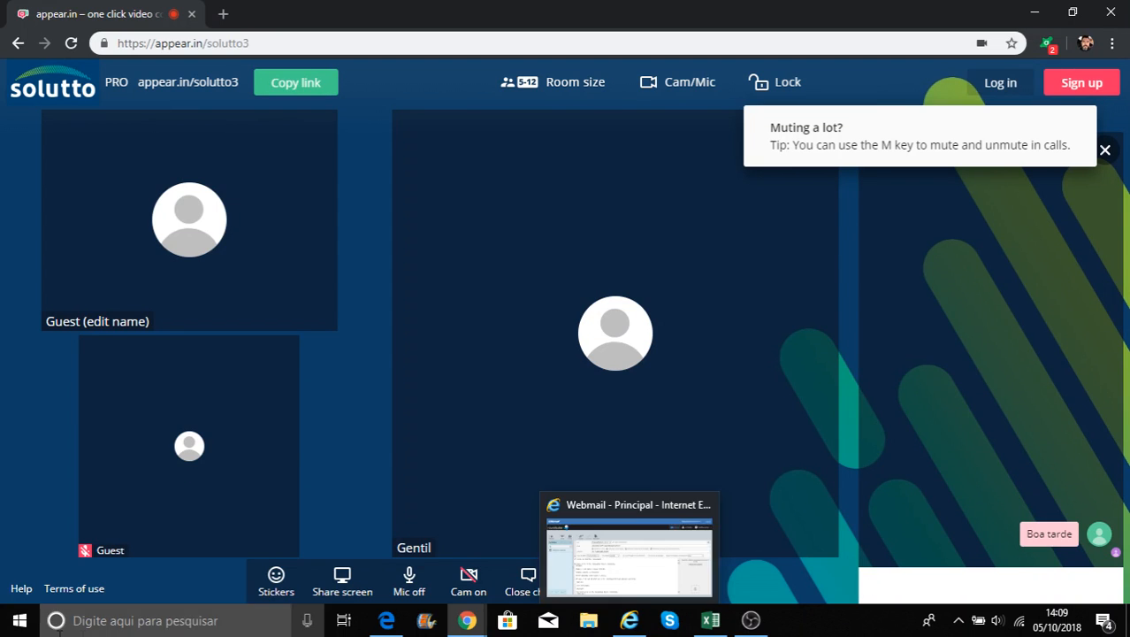
Raise the computer's speaker volume to 31.
{"action": "left_click", "coordinate": [996, 620]}
{"action": "scroll", "coordinate": [980, 590], "scroll_direction": "up", "scroll_amount": 2}
{"action": "scroll", "coordinate": [980, 591], "scroll_direction": "up", "scroll_amount": 1}
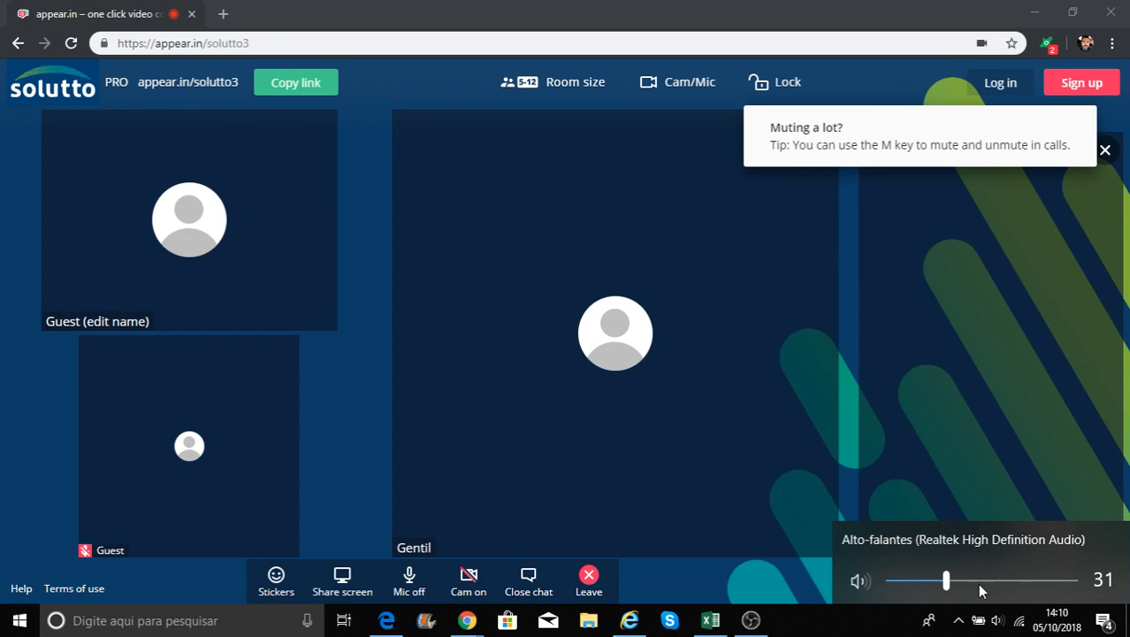
{"action": "key", "text": "Escape"}
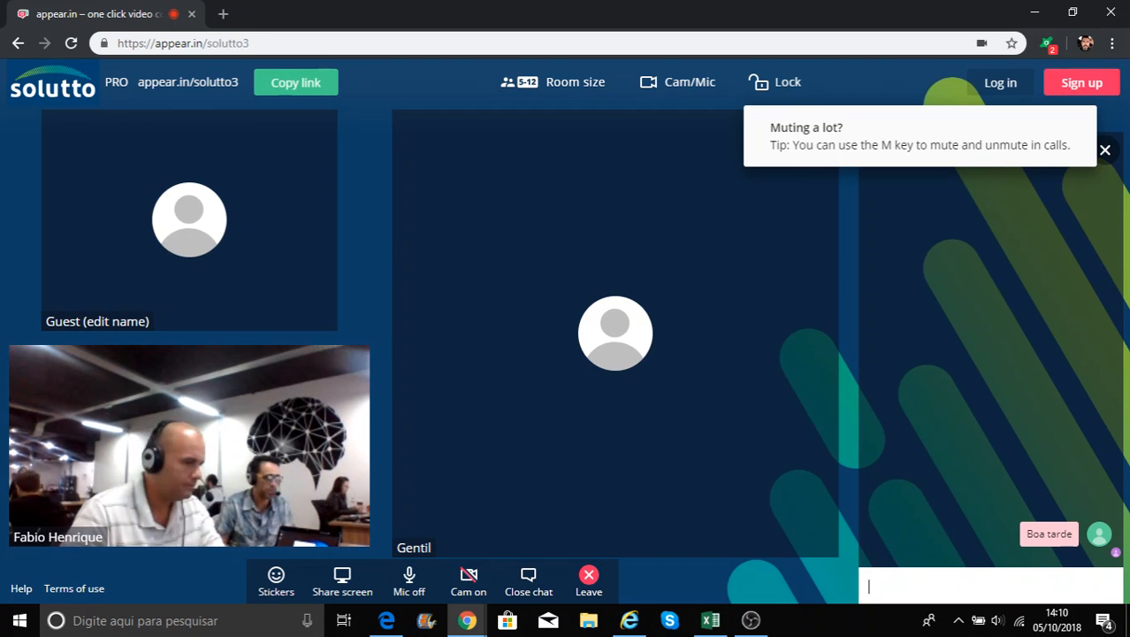
{"action": "key", "text": "alt+Tab"}
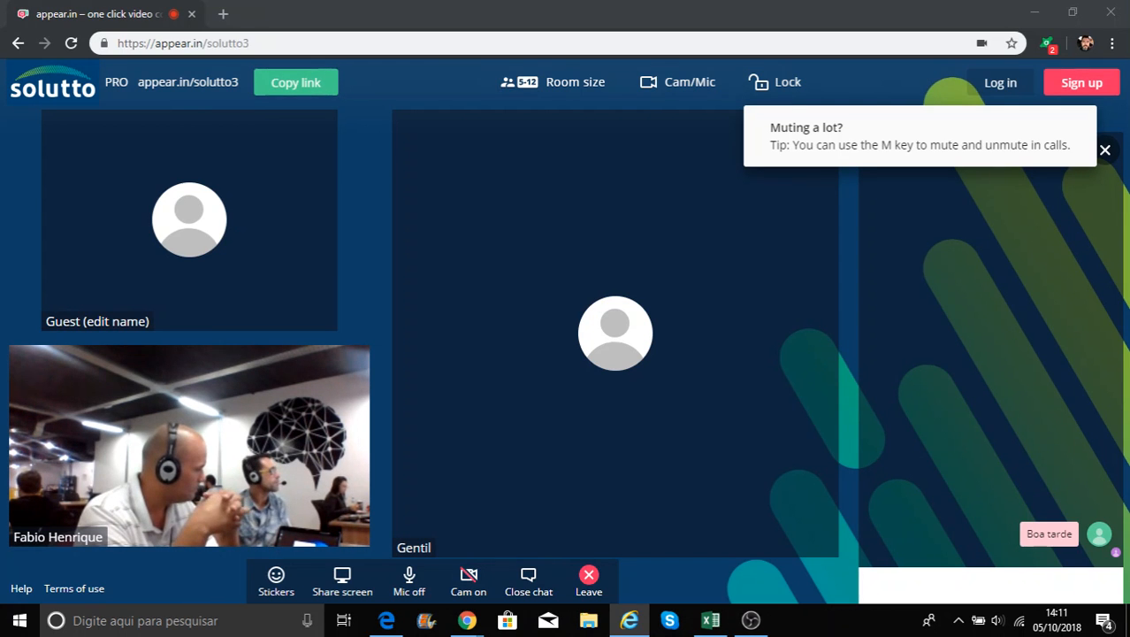
{"action": "key", "text": "alt+Tab"}
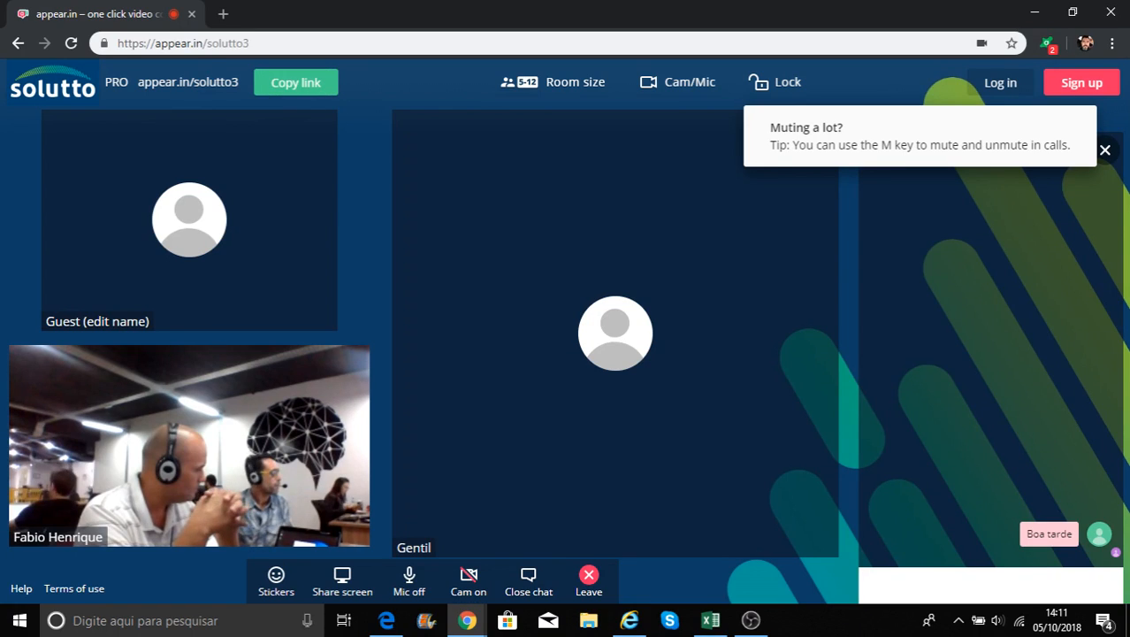
{"action": "key", "text": "super+d"}
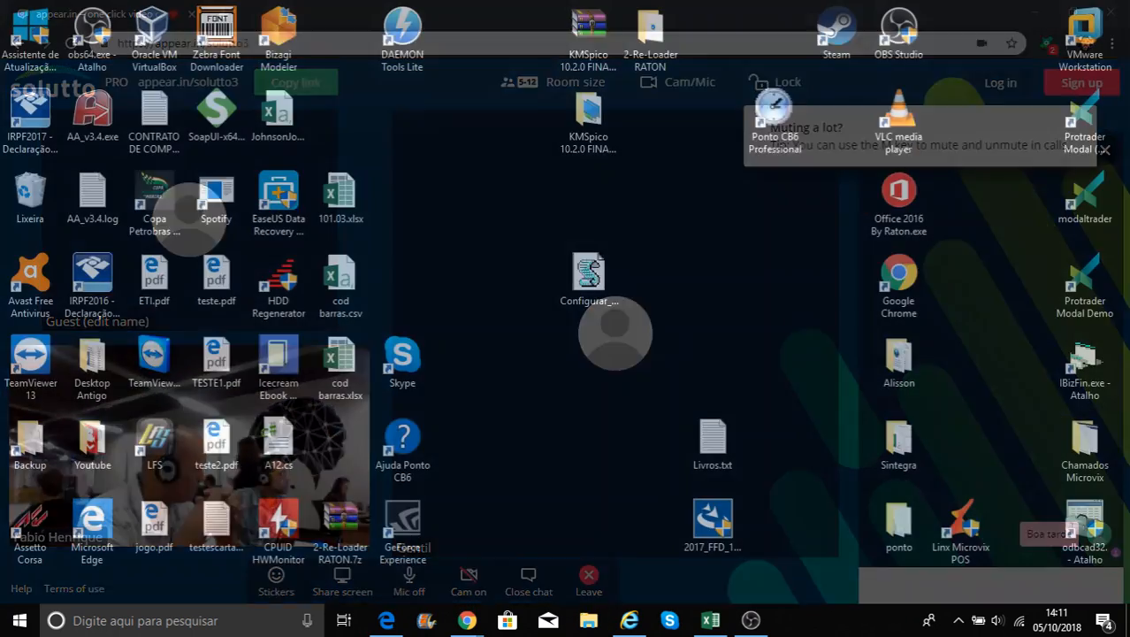
{"action": "key", "text": "super+d"}
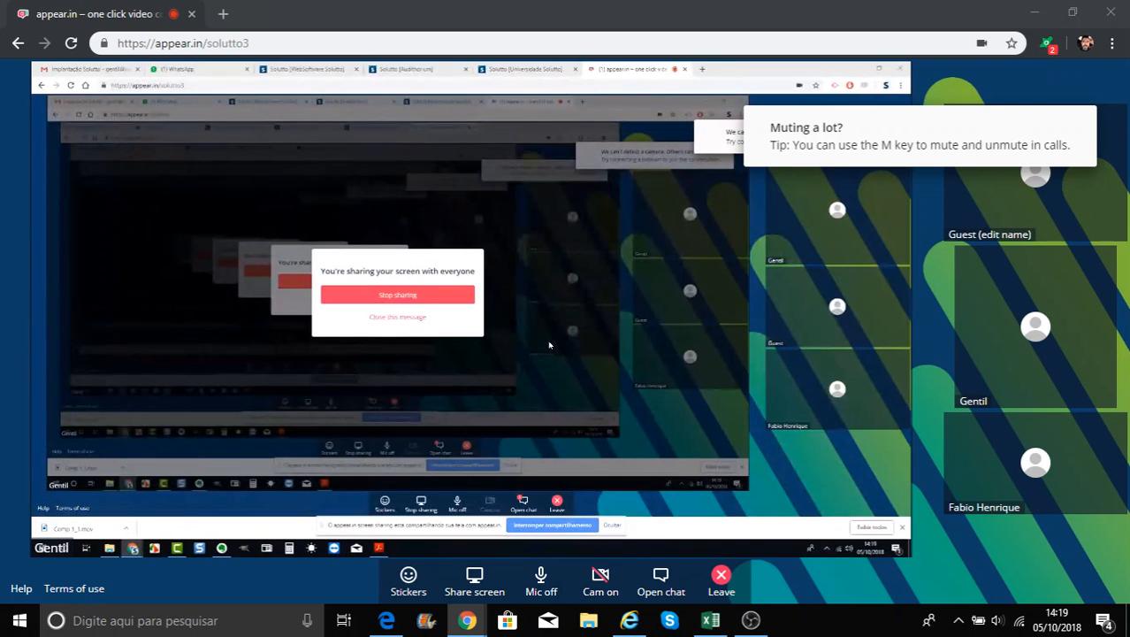
{"action": "left_click", "coordinate": [397, 316]}
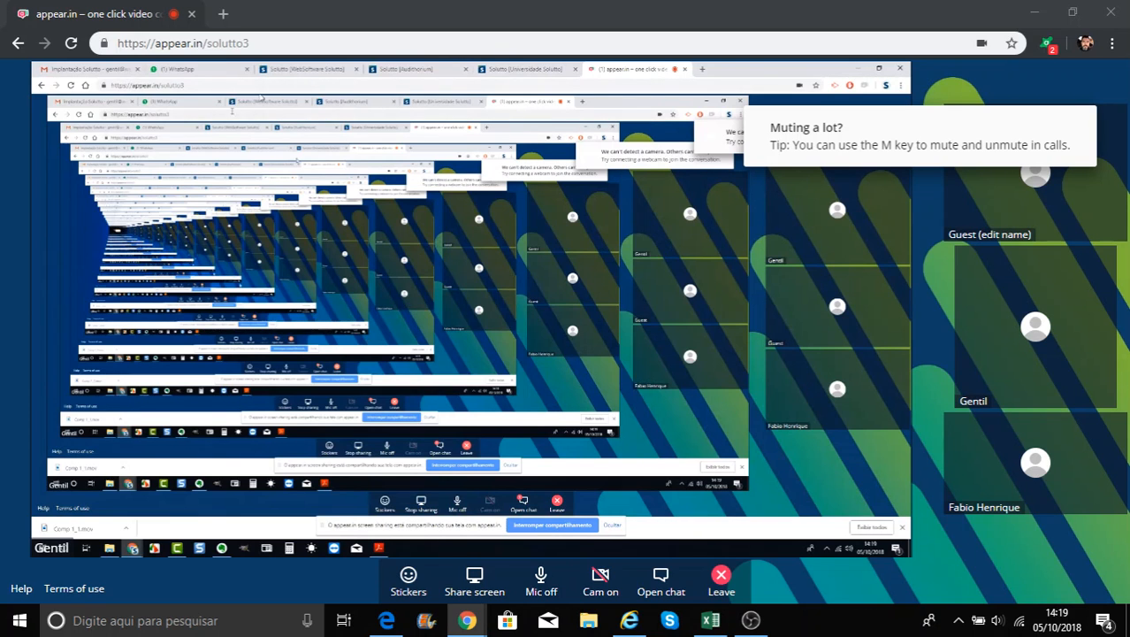
{"action": "left_click", "coordinate": [415, 69]}
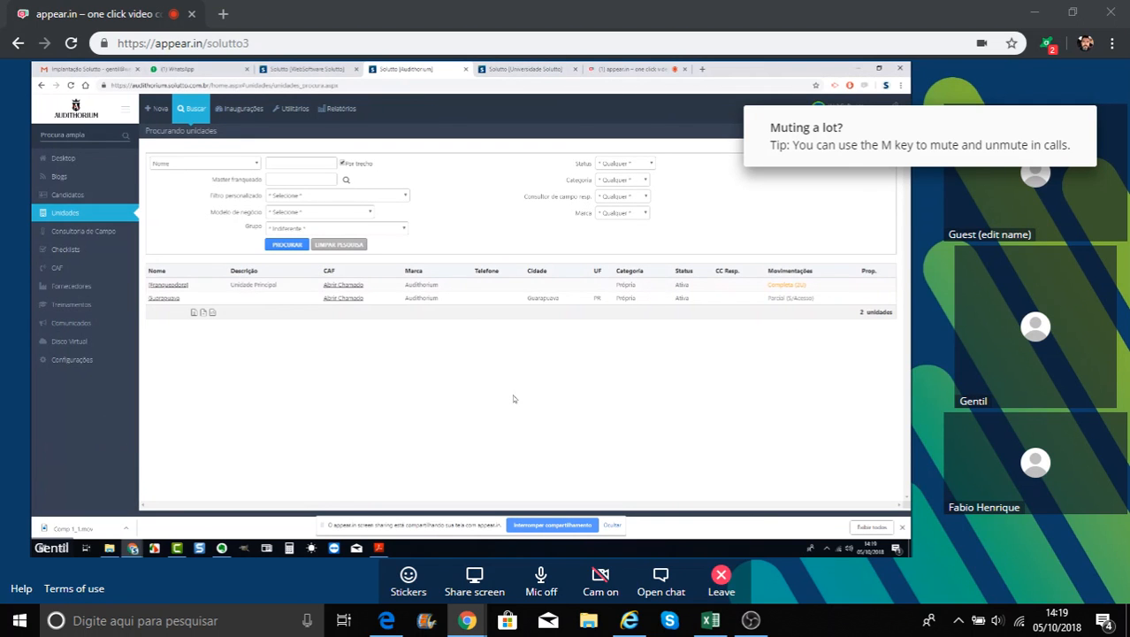
Install the appear.in screen sharing extension from the Chrome Web Store, starting from the meeting's screen sharing option.
{"action": "left_click", "coordinate": [494, 593]}
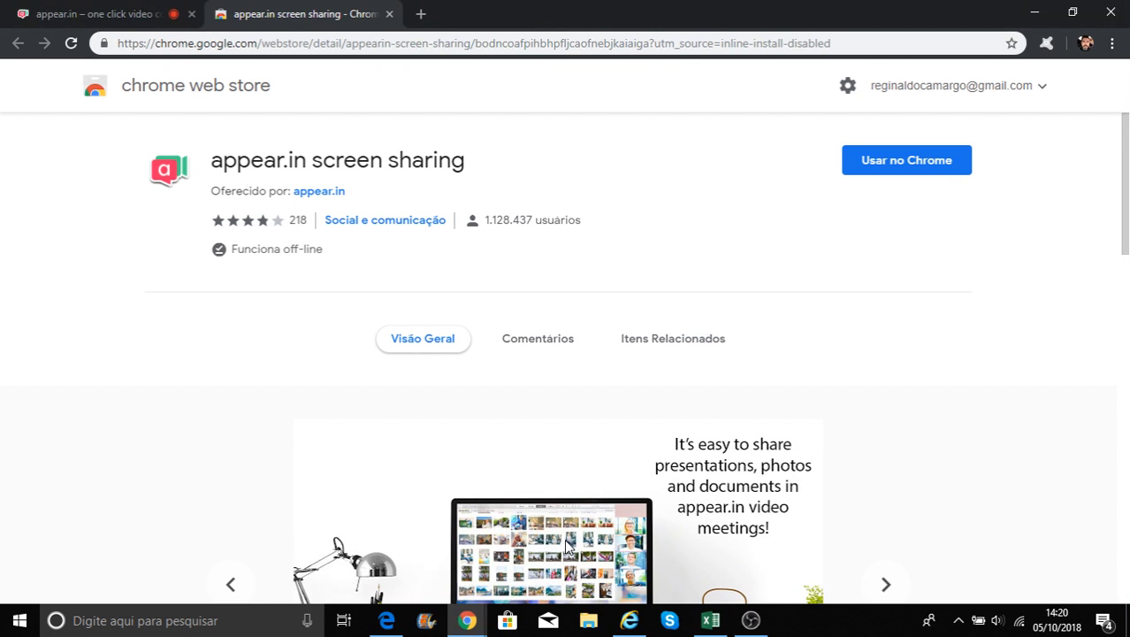
{"action": "left_click", "coordinate": [106, 10]}
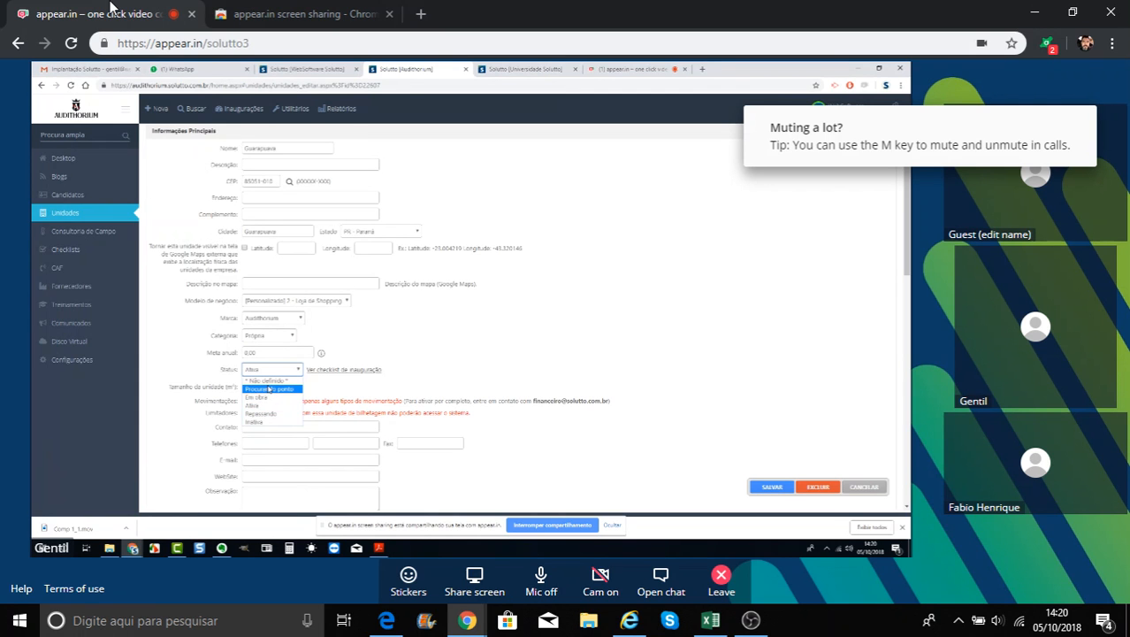
{"action": "left_click", "coordinate": [312, 13]}
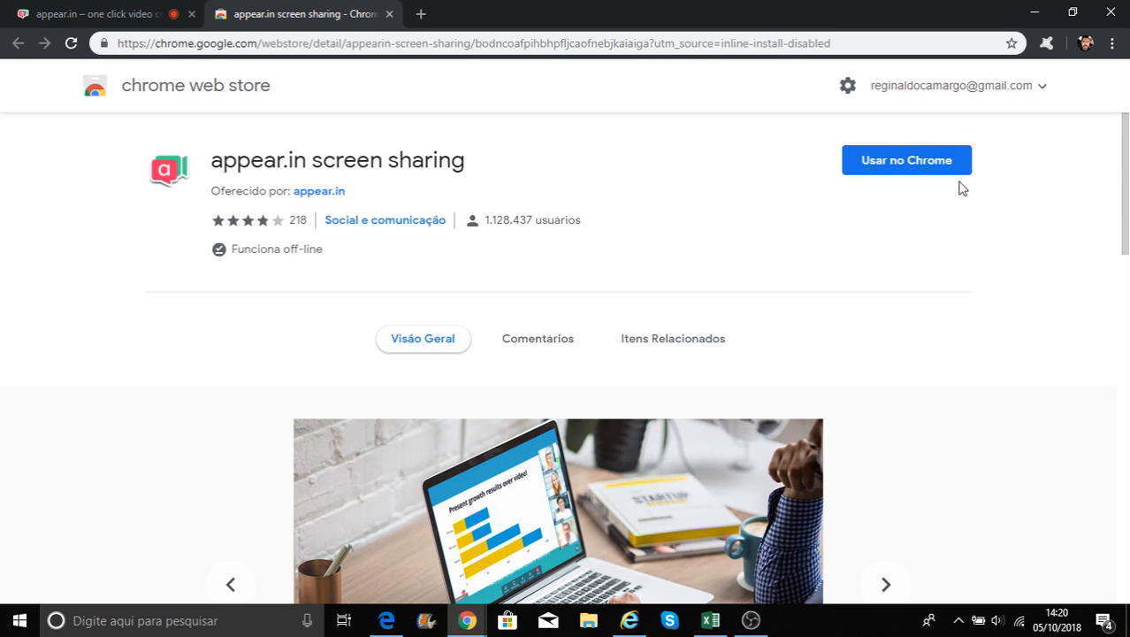
{"action": "left_click", "coordinate": [926, 168]}
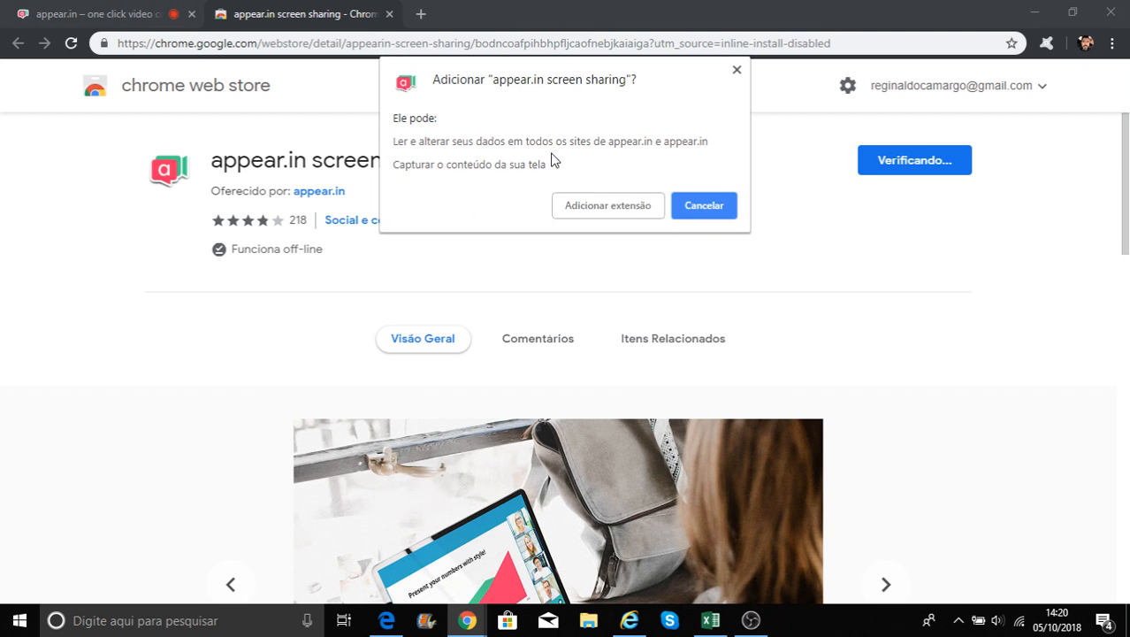
{"action": "left_click", "coordinate": [607, 205]}
Share the entire second screen (Tela 2) with the meeting and end the sharing.
{"action": "left_click", "coordinate": [72, 8]}
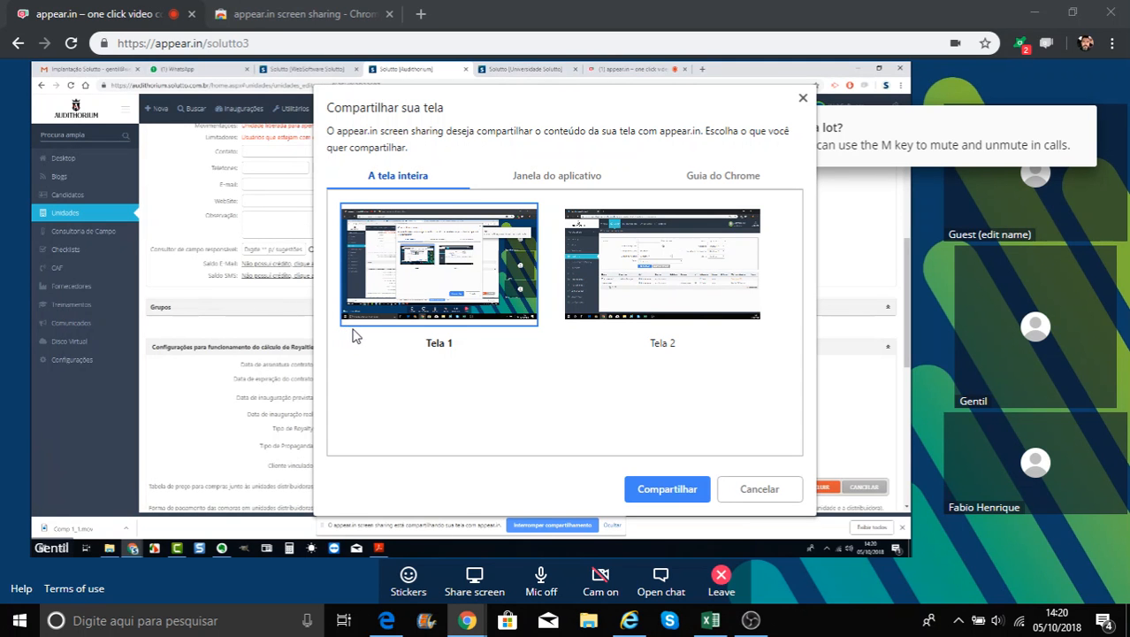
{"action": "left_click", "coordinate": [622, 289]}
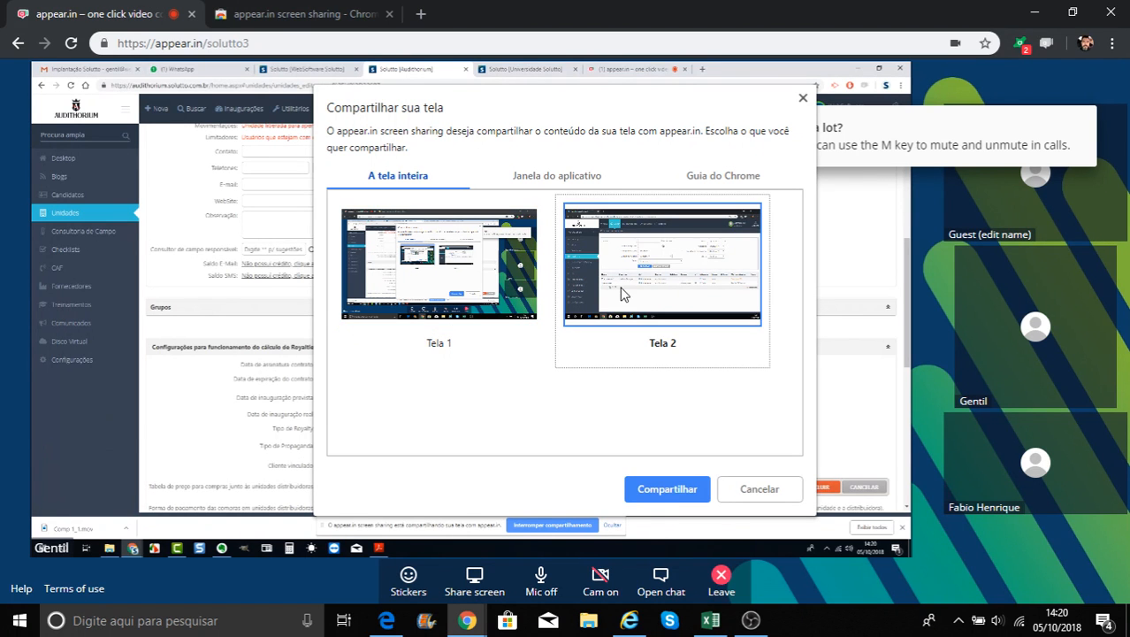
{"action": "left_click", "coordinate": [659, 492]}
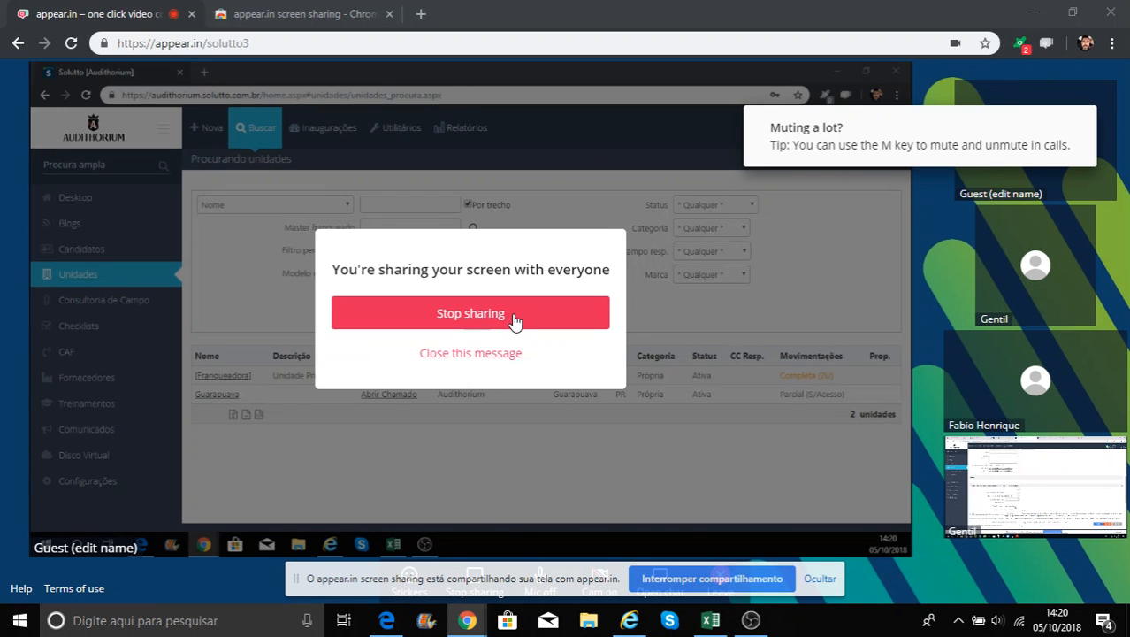
{"action": "left_click", "coordinate": [435, 316]}
Show the other participant's shared screen in full screen.
{"action": "mouse_move", "coordinate": [906, 370]}
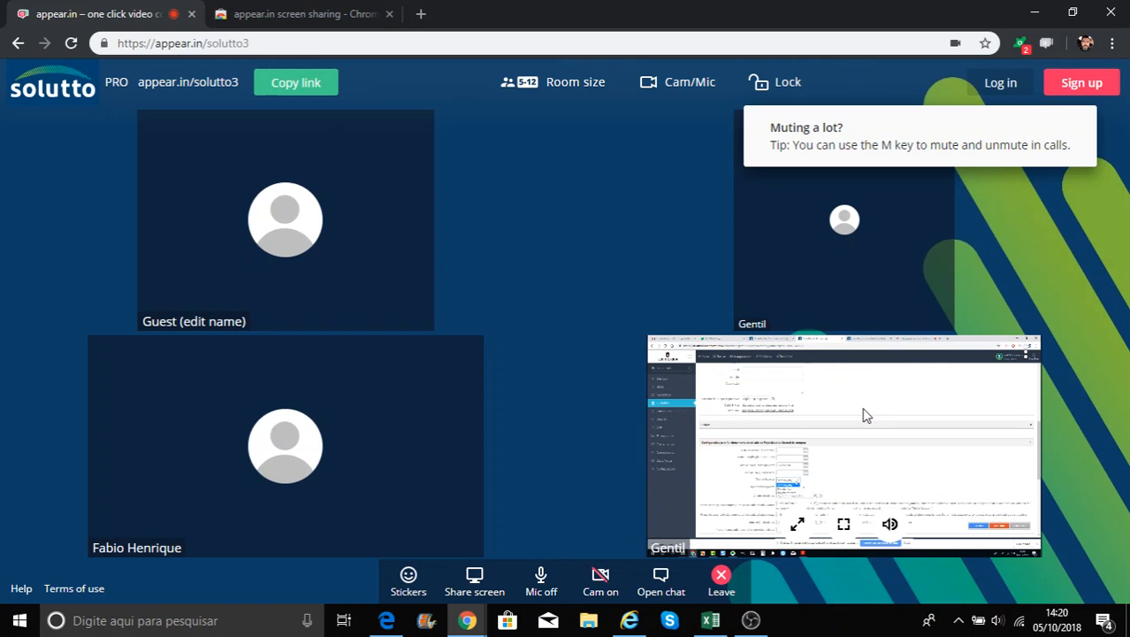
{"action": "left_click", "coordinate": [844, 524]}
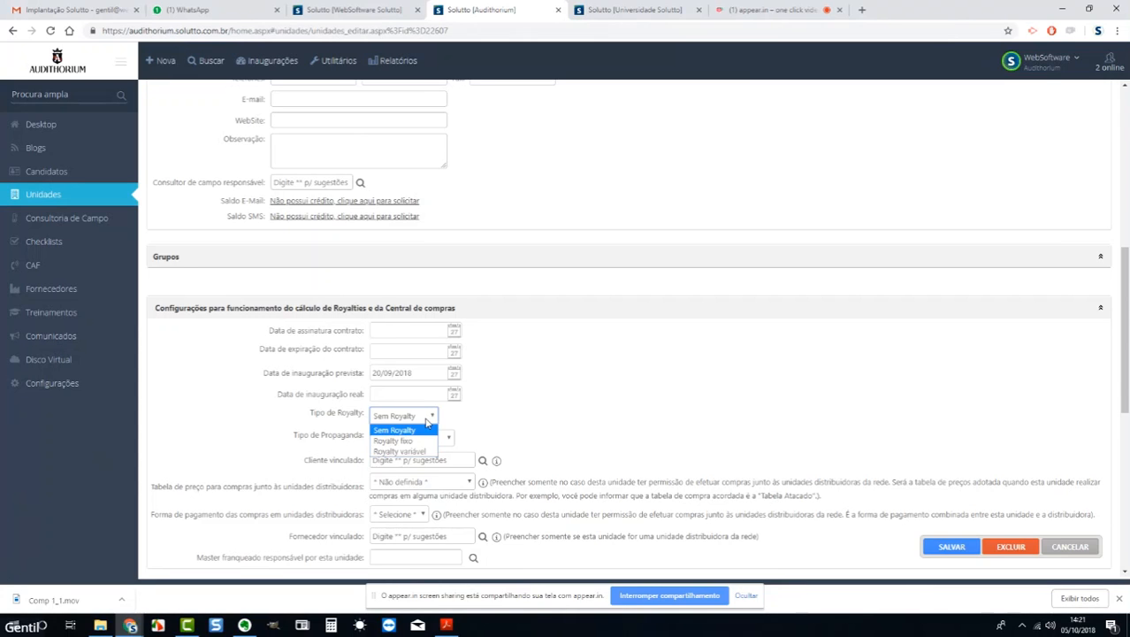
Set the Guarapuava unit's royalty type to Royalty fixo and its advertising type to Propaganda fixo.
{"action": "left_click", "coordinate": [407, 441]}
{"action": "scroll", "coordinate": [432, 401], "scroll_direction": "down", "scroll_amount": 1}
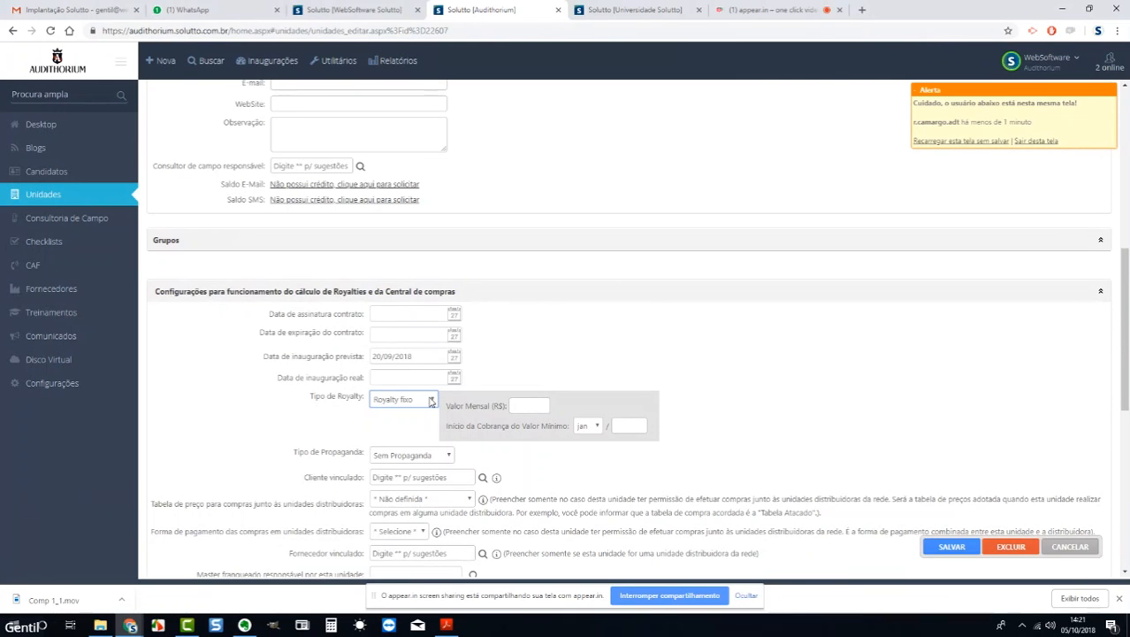
{"action": "left_click", "coordinate": [437, 458]}
{"action": "left_click", "coordinate": [402, 480]}
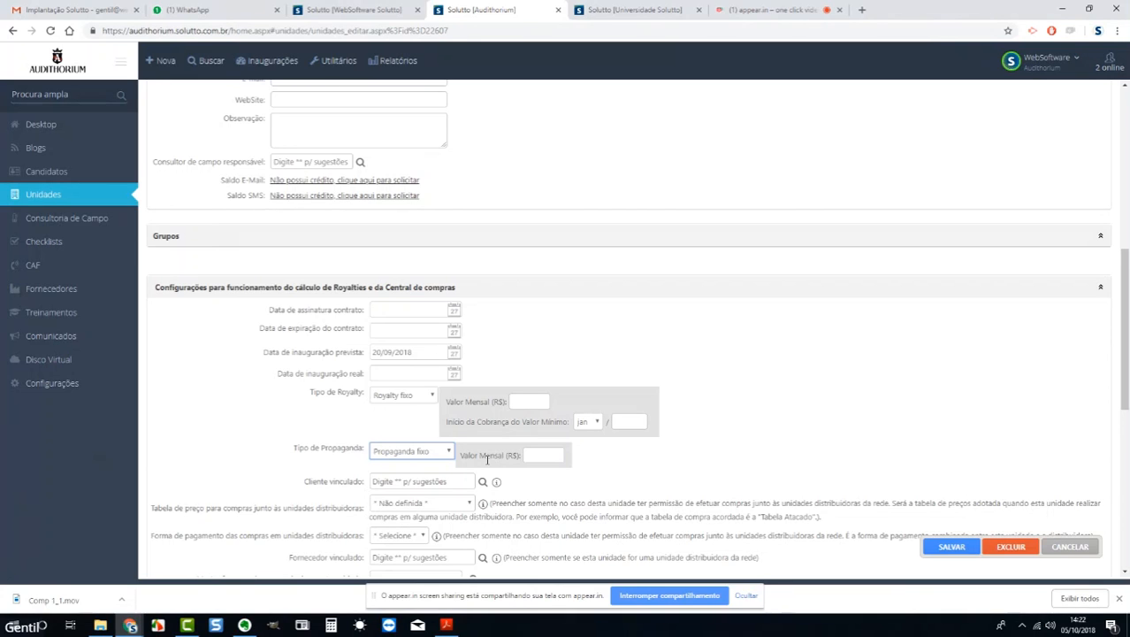
Examine the Guarapuava unit's form, from the linked customer and distributor purchasing fields to the tax, bank account and main information sections.
{"action": "scroll", "coordinate": [537, 399], "scroll_direction": "down", "scroll_amount": 1}
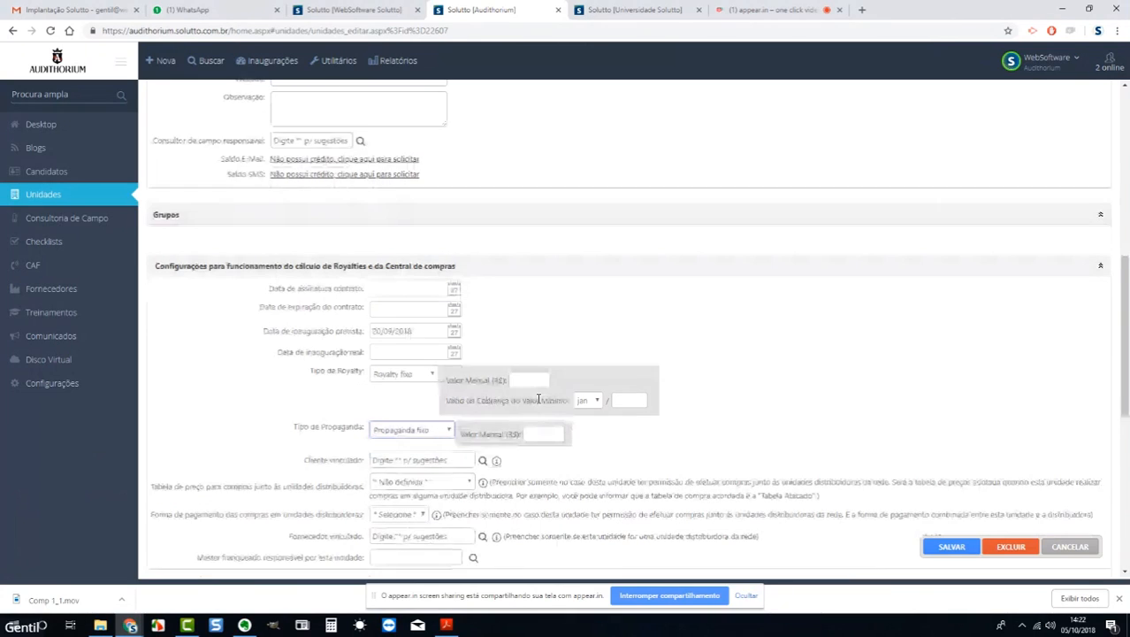
{"action": "left_click", "coordinate": [455, 425]}
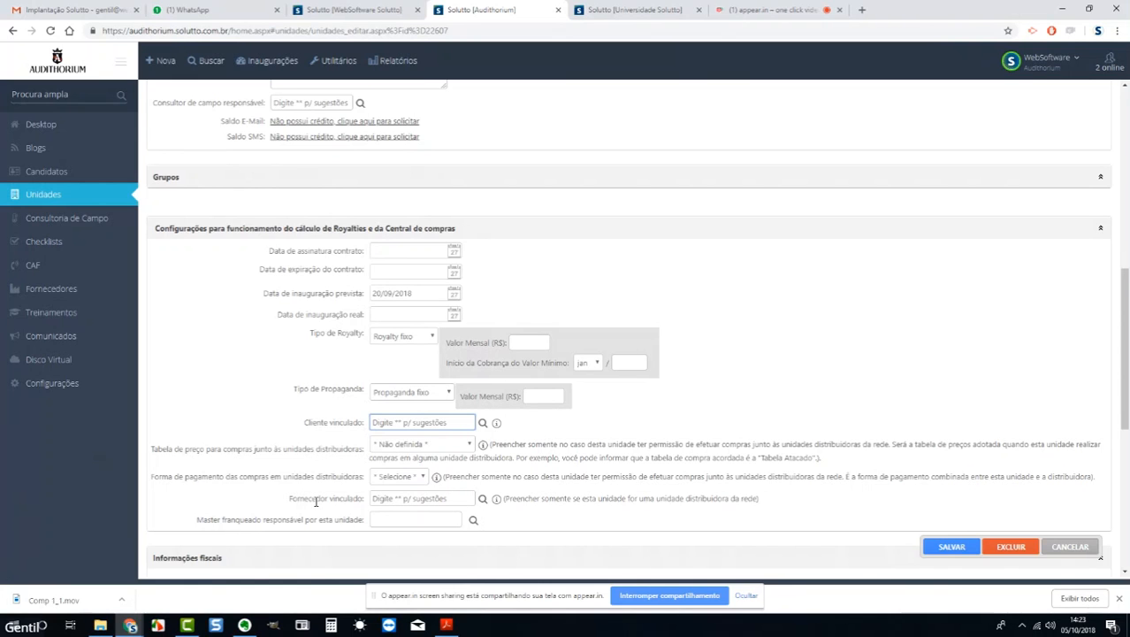
{"action": "scroll", "coordinate": [346, 531], "scroll_direction": "down", "scroll_amount": 1}
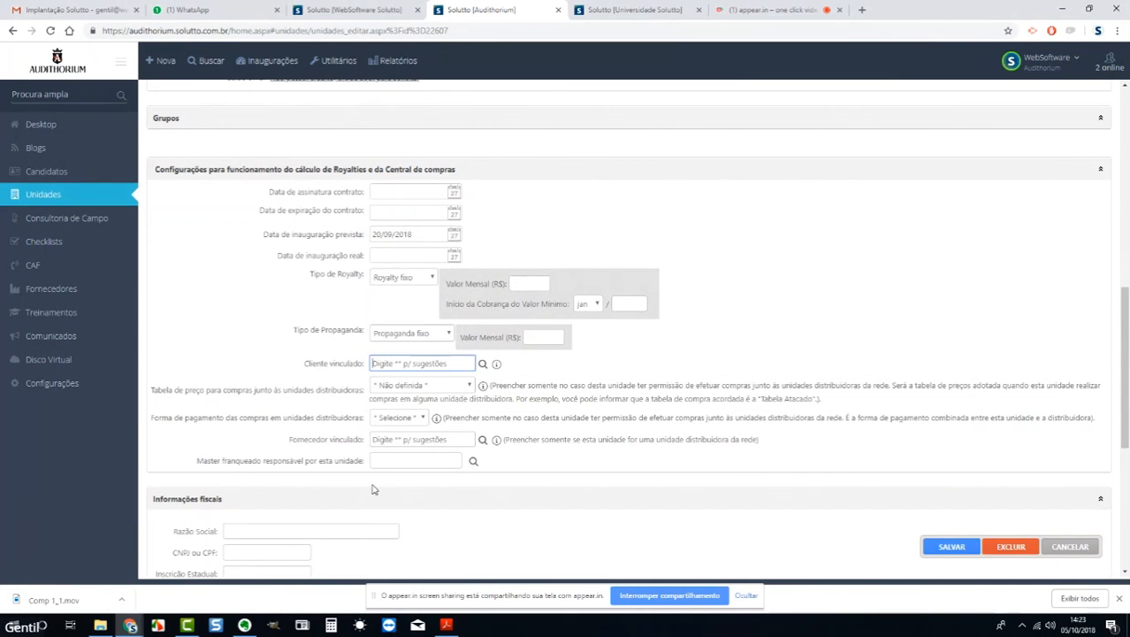
{"action": "scroll", "coordinate": [384, 482], "scroll_direction": "down", "scroll_amount": 1}
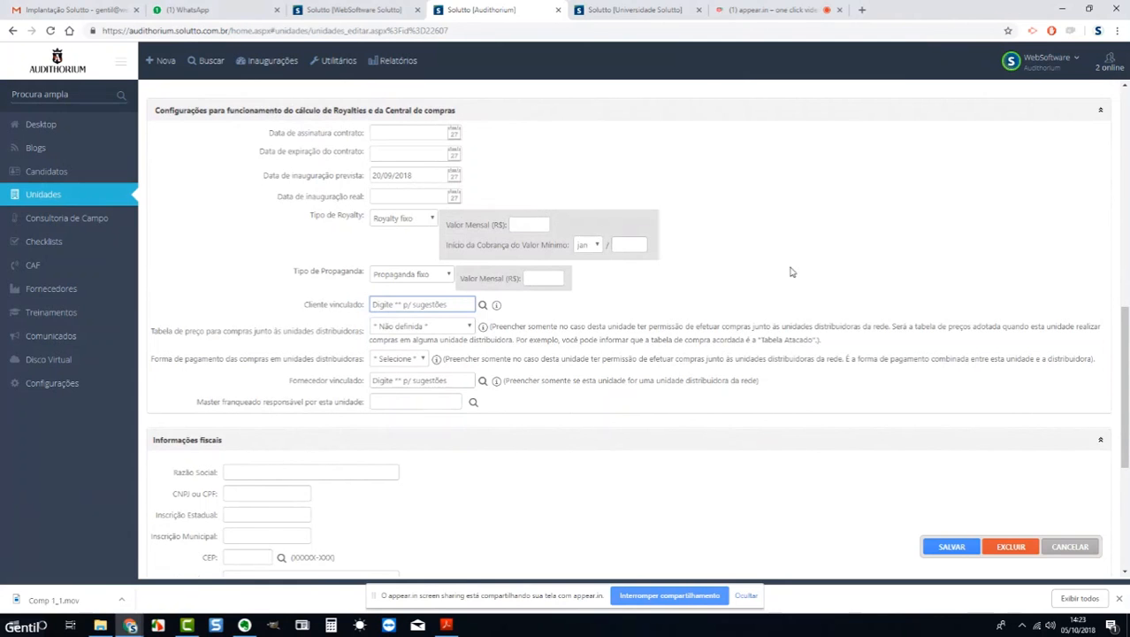
{"action": "scroll", "coordinate": [524, 260], "scroll_direction": "down", "scroll_amount": 2}
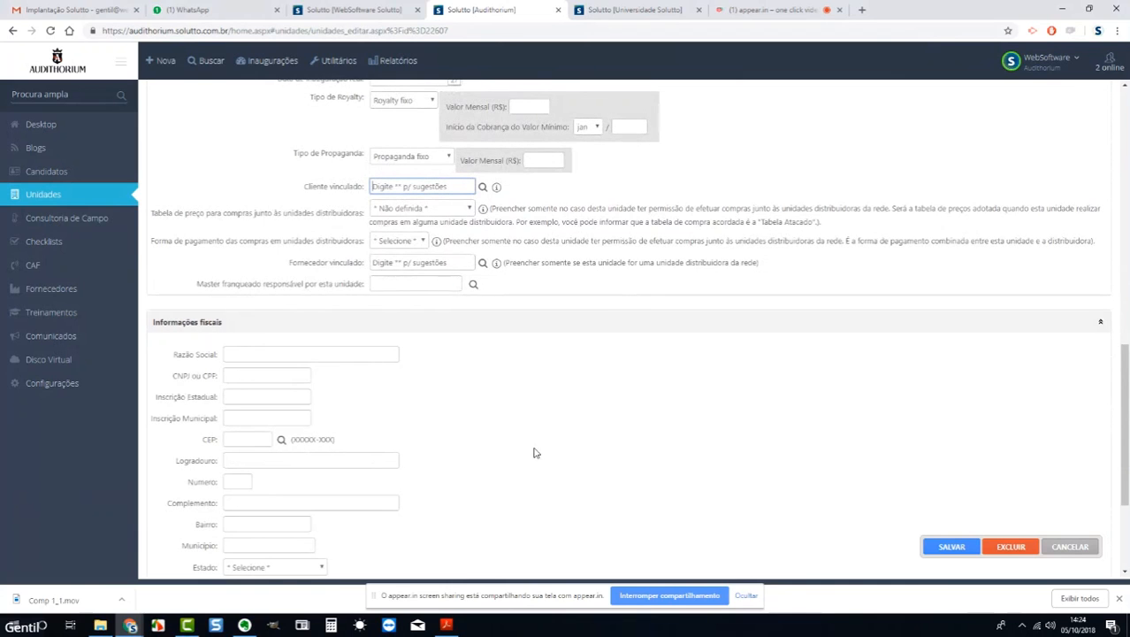
{"action": "scroll", "coordinate": [583, 459], "scroll_direction": "up", "scroll_amount": 15}
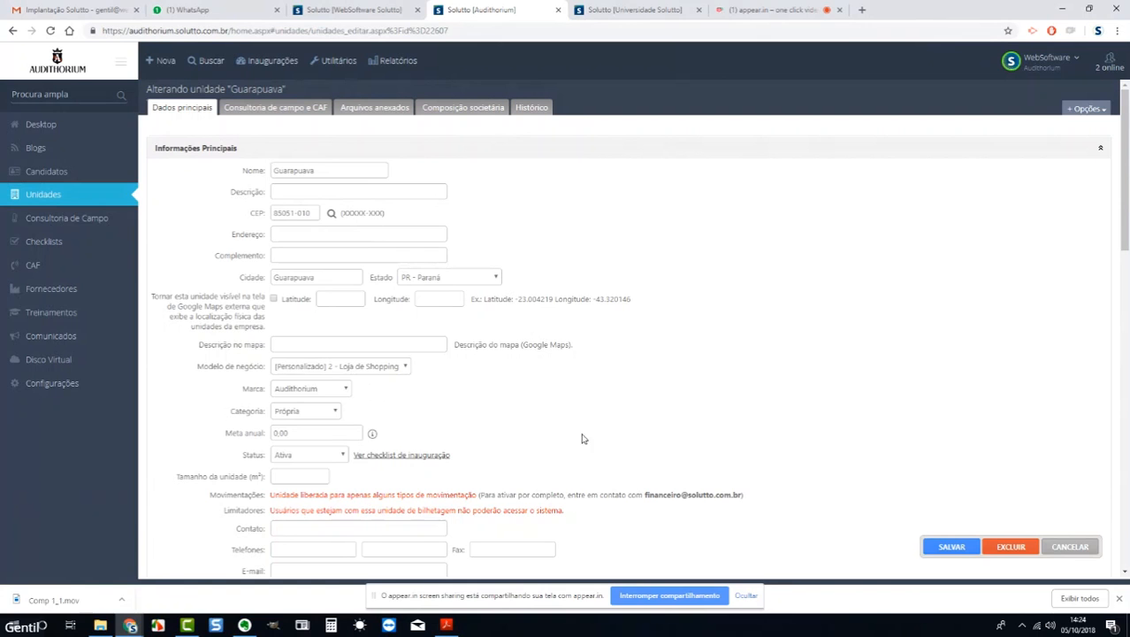
{"action": "scroll", "coordinate": [880, 340], "scroll_direction": "down", "scroll_amount": 1}
{"action": "scroll", "coordinate": [880, 340], "scroll_direction": "down", "scroll_amount": 6}
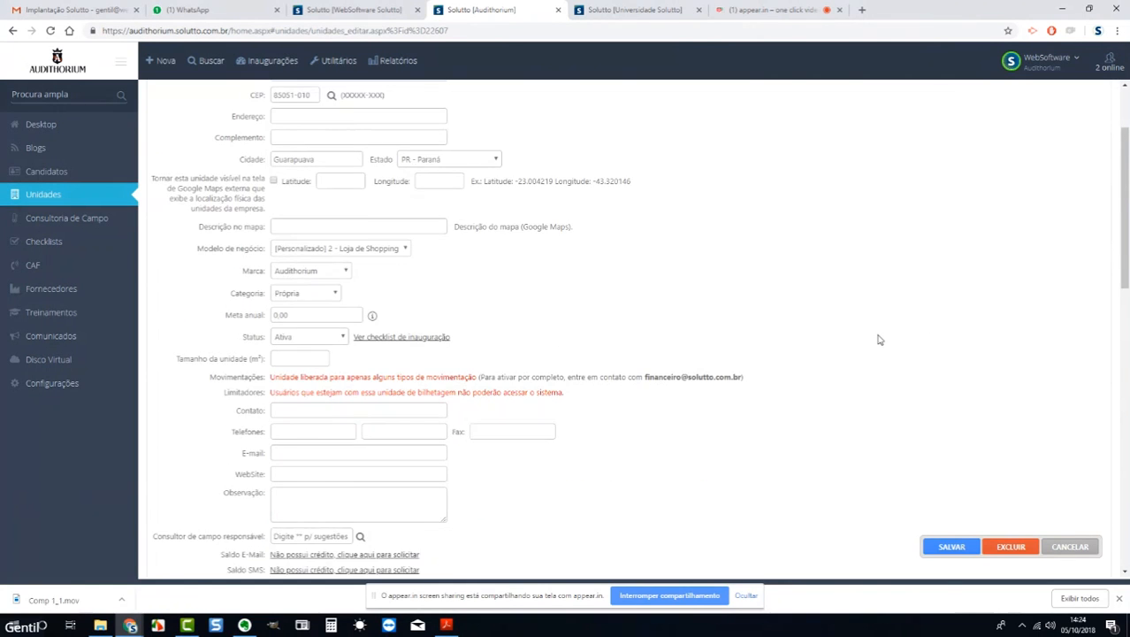
{"action": "scroll", "coordinate": [880, 341], "scroll_direction": "down", "scroll_amount": 4}
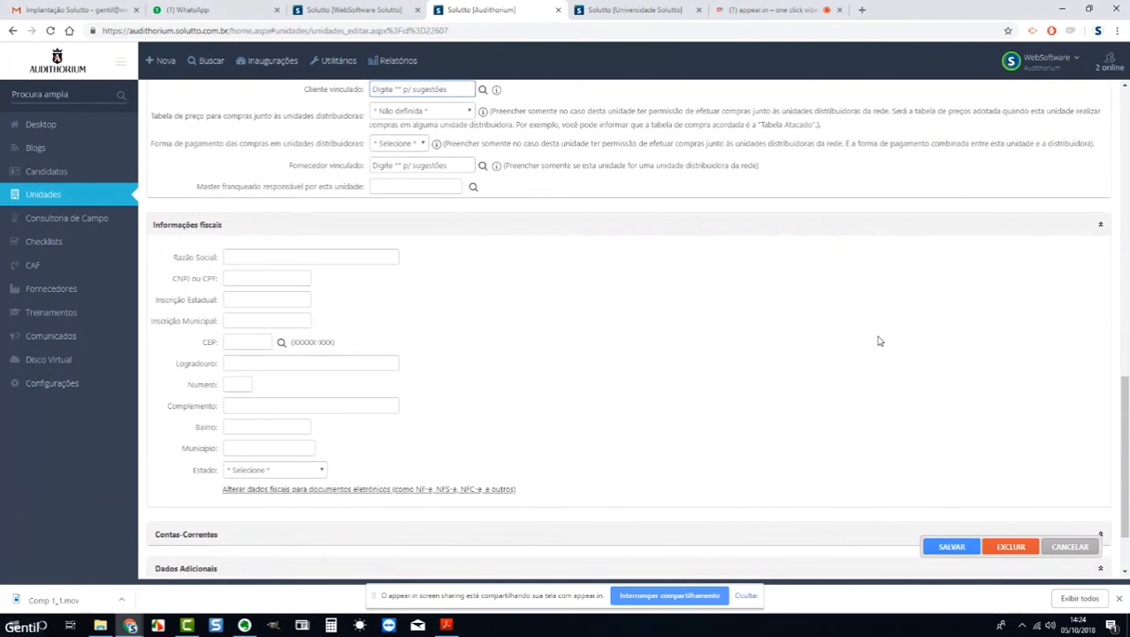
{"action": "scroll", "coordinate": [880, 342], "scroll_direction": "down", "scroll_amount": 1}
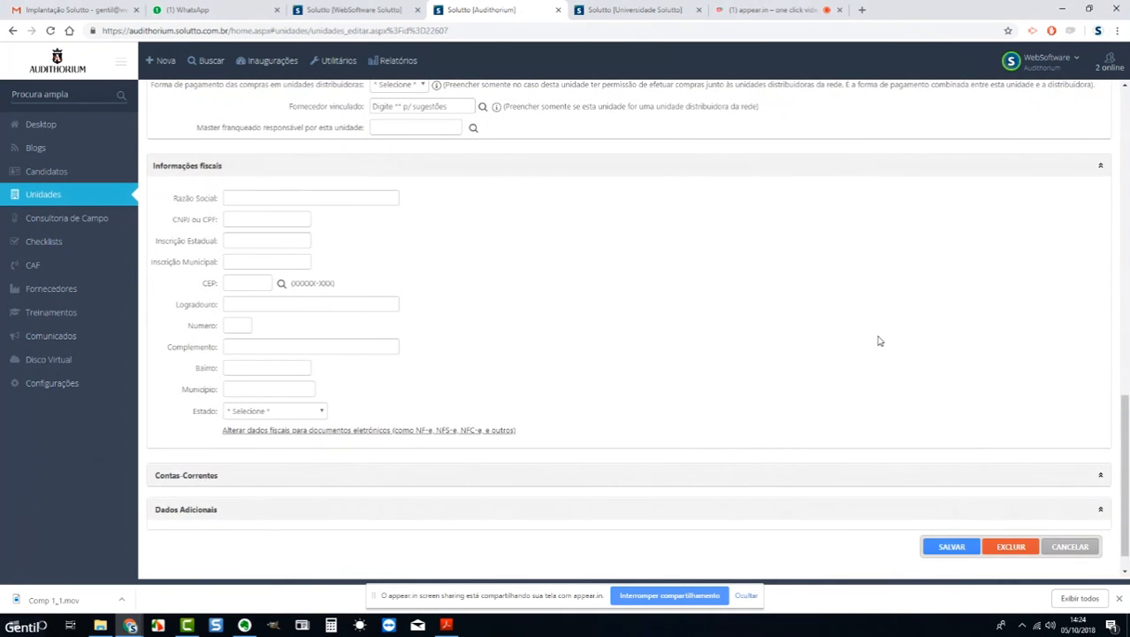
{"action": "scroll", "coordinate": [880, 341], "scroll_direction": "up", "scroll_amount": 10}
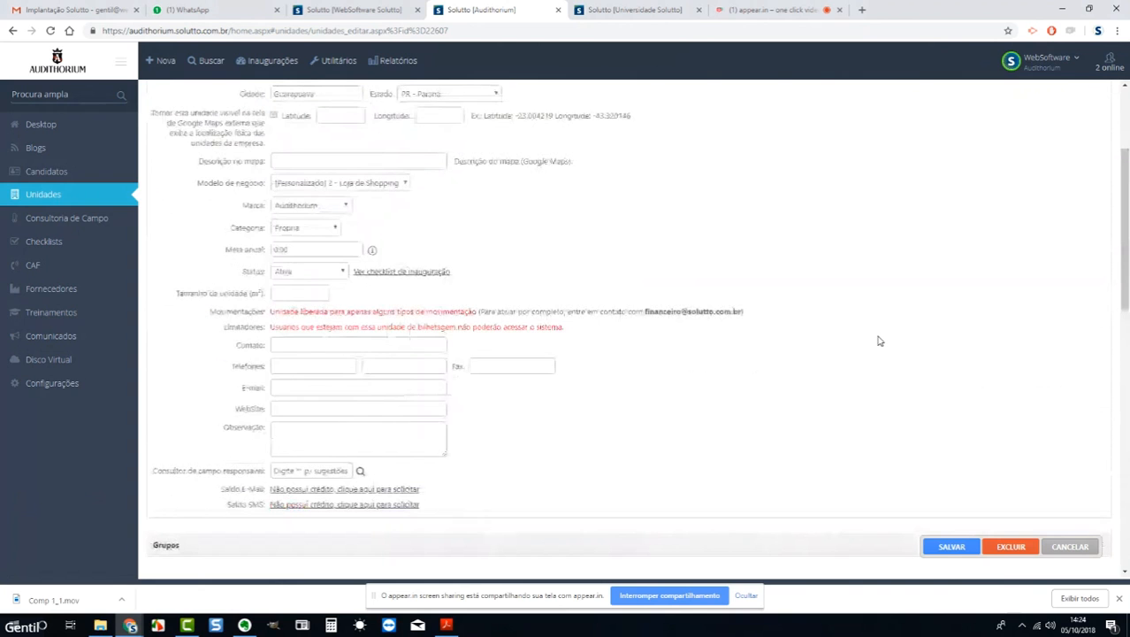
{"action": "scroll", "coordinate": [880, 341], "scroll_direction": "up", "scroll_amount": 2}
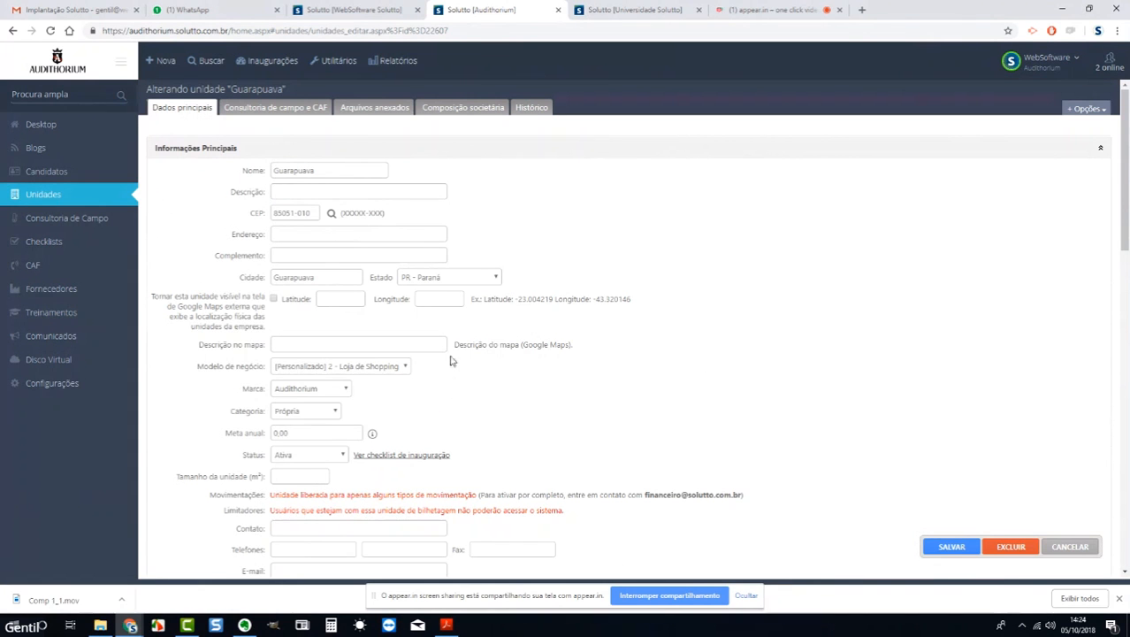
Inspect the unit's latitude and longitude fields and the remaining form sections down to Dados Adicionais.
{"action": "left_click", "coordinate": [332, 301]}
{"action": "left_click", "coordinate": [428, 299]}
{"action": "left_click", "coordinate": [340, 300]}
{"action": "scroll", "coordinate": [522, 407], "scroll_direction": "down", "scroll_amount": 5}
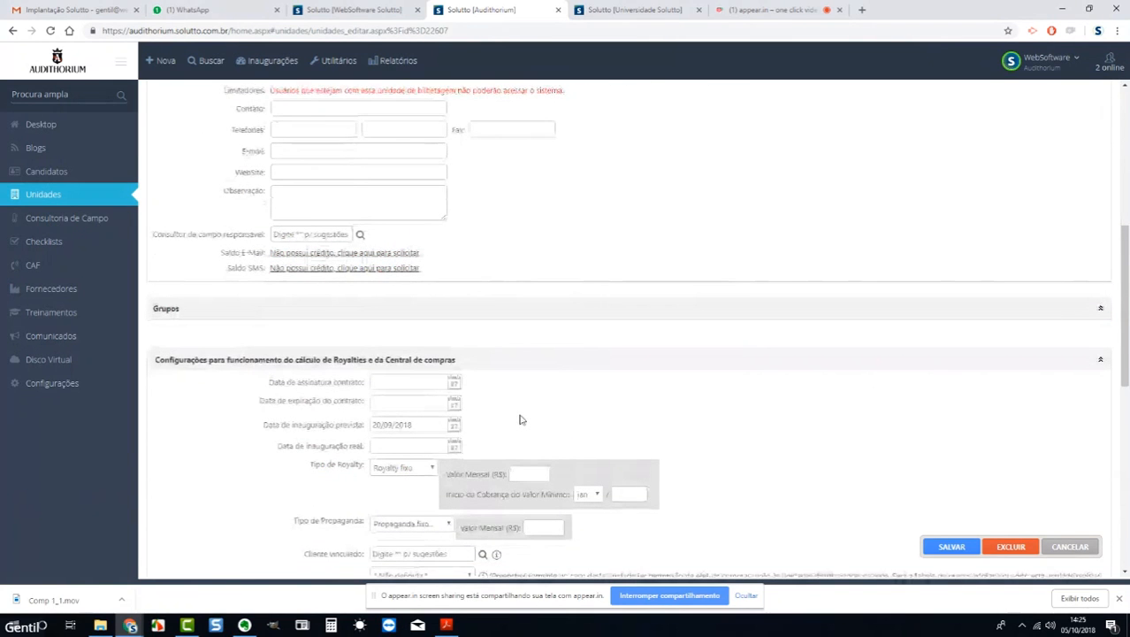
{"action": "scroll", "coordinate": [521, 419], "scroll_direction": "down", "scroll_amount": 10}
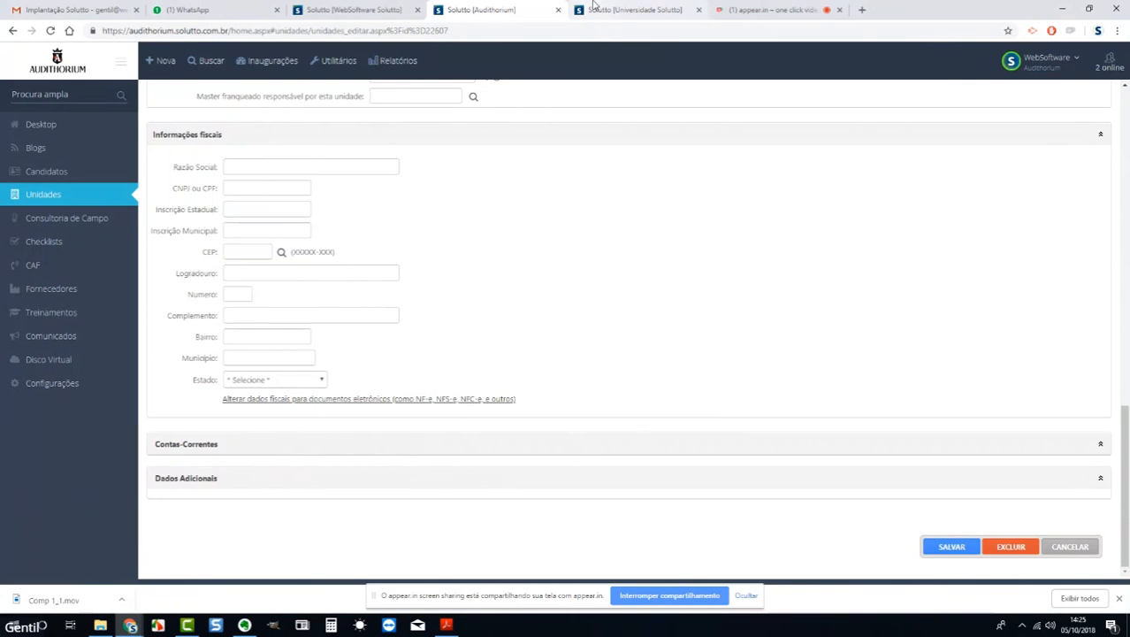
Collapse the Printscreens e erros group on the WebSoftware Solutto administration page and return to the Audithorium unit form.
{"action": "left_click", "coordinate": [361, 12]}
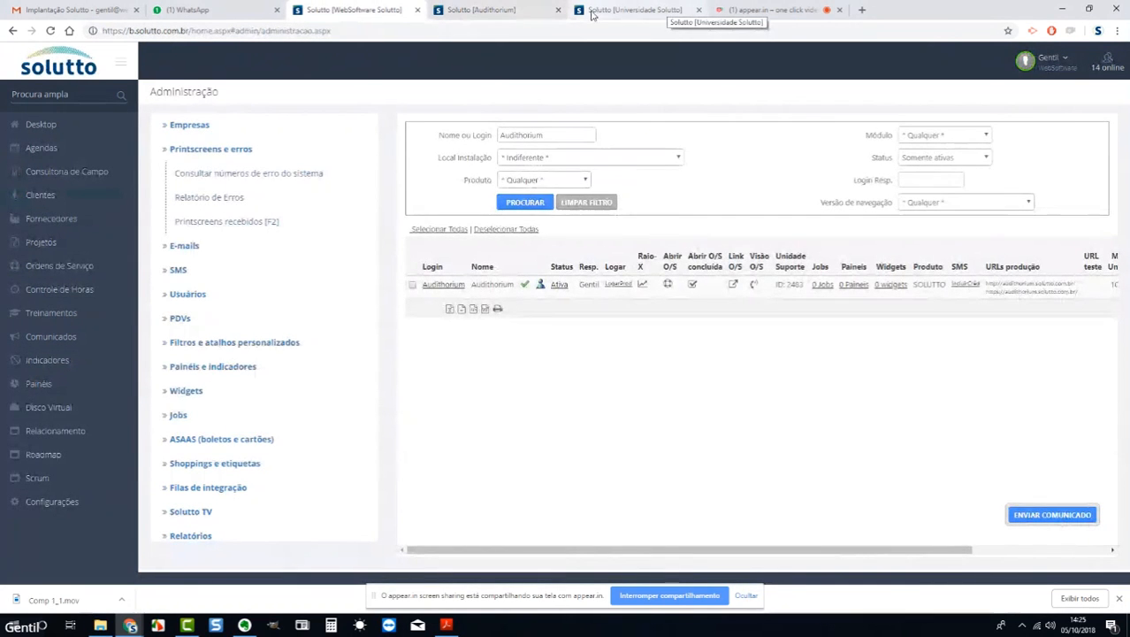
{"action": "left_click", "coordinate": [521, 11]}
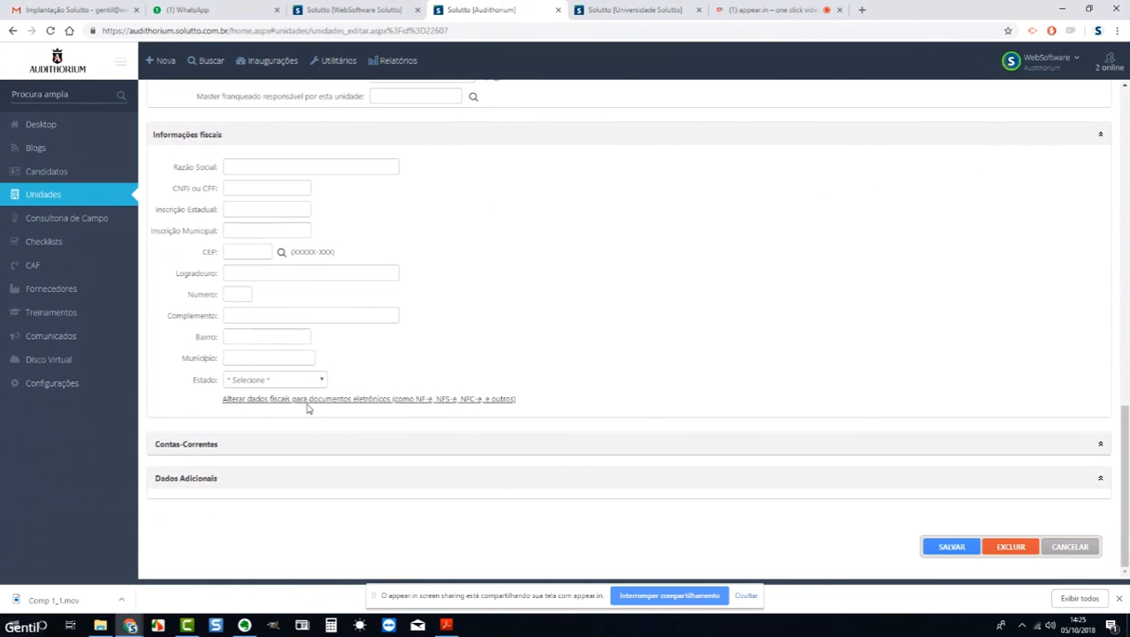
{"action": "left_click", "coordinate": [347, 12]}
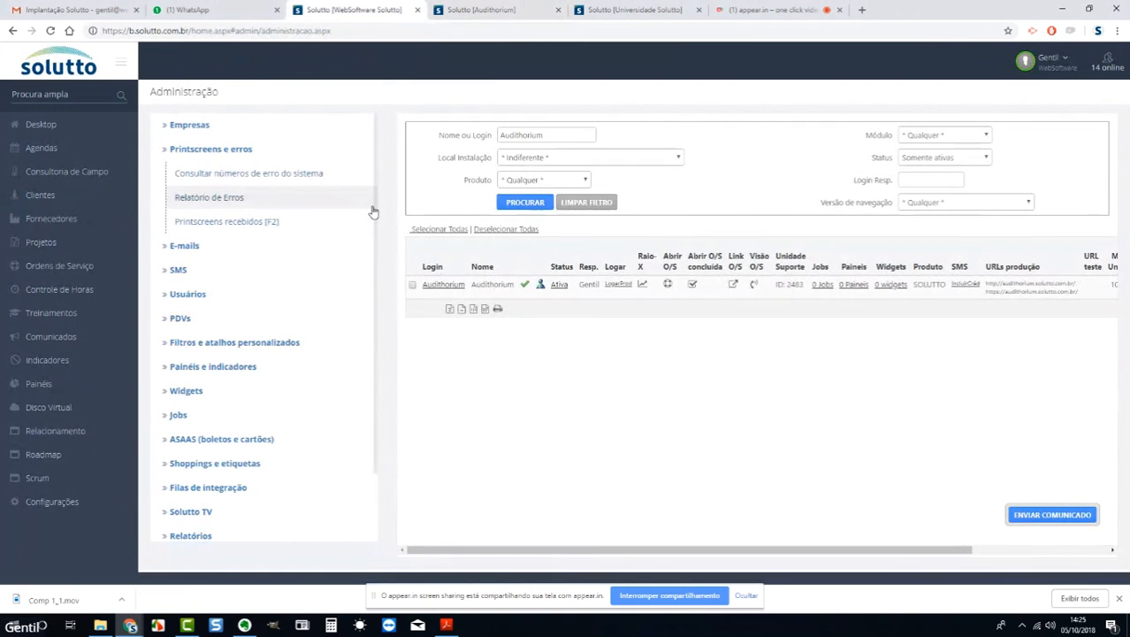
{"action": "double_click", "coordinate": [566, 135]}
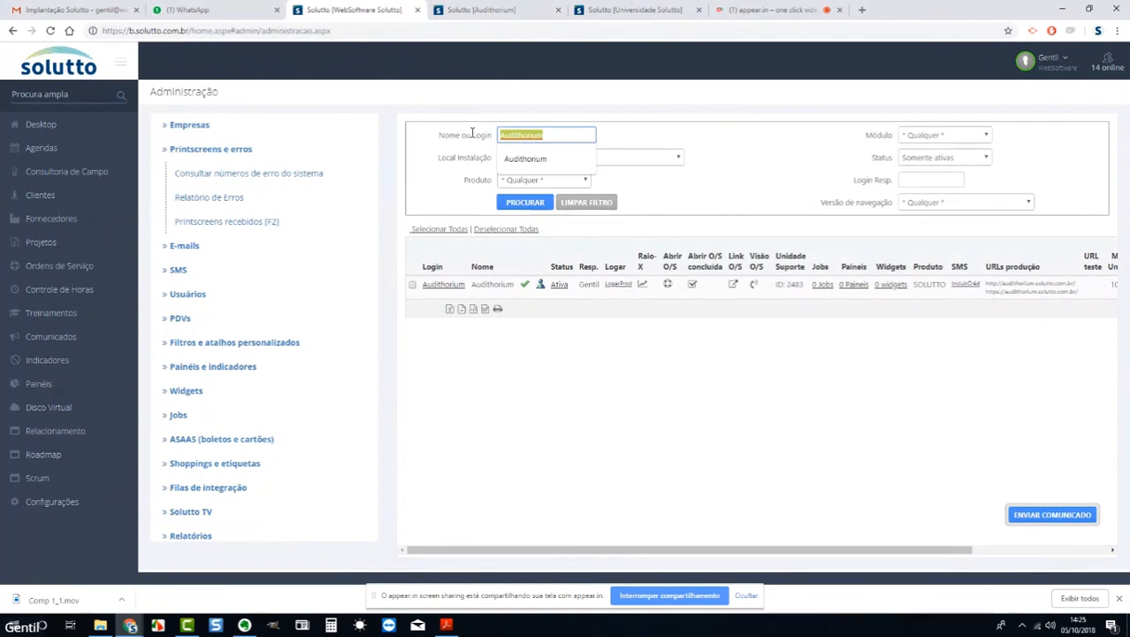
{"action": "left_click", "coordinate": [182, 155]}
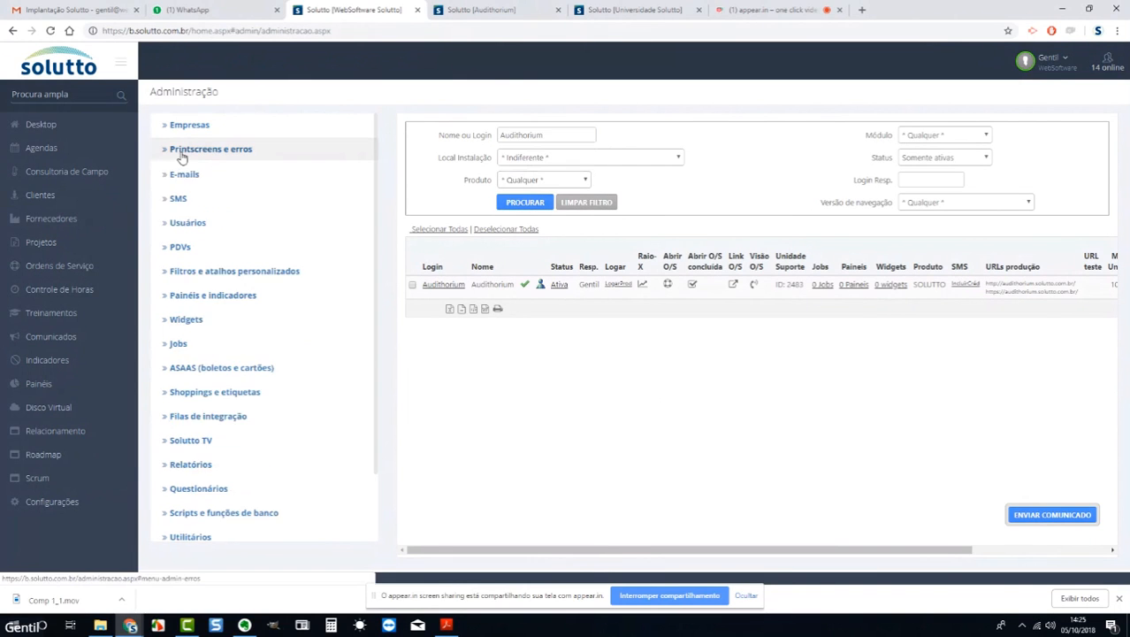
{"action": "left_click", "coordinate": [183, 156]}
{"action": "left_click", "coordinate": [182, 157]}
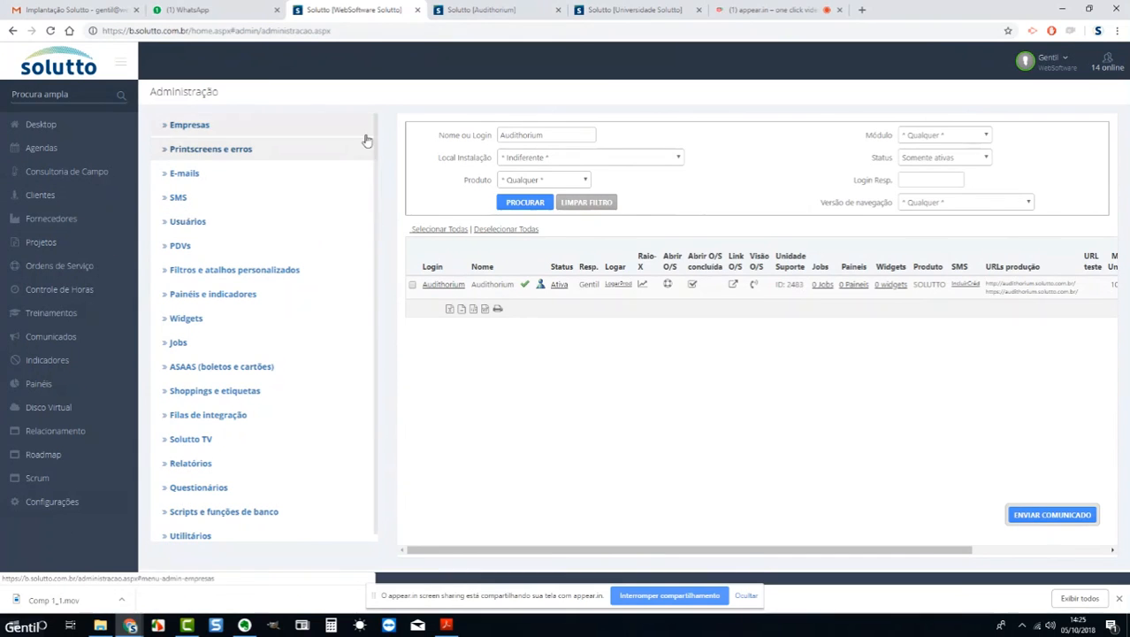
{"action": "left_click", "coordinate": [481, 10]}
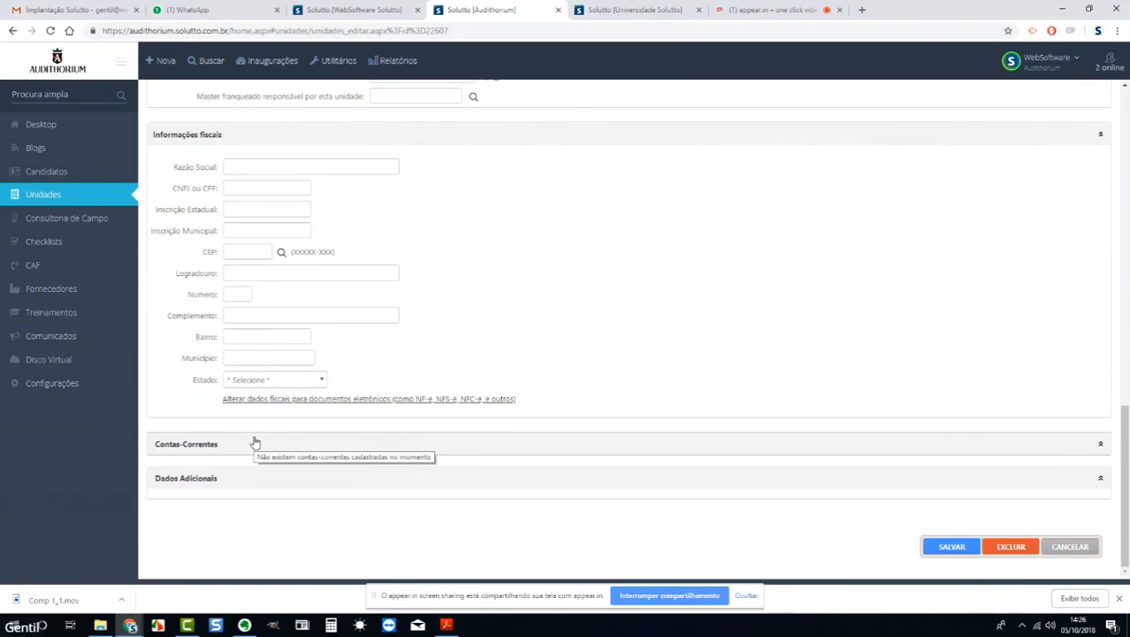
Visit the Audithorium Desktop module and return to the Guarapuava unit's record.
{"action": "scroll", "coordinate": [255, 439], "scroll_direction": "up", "scroll_amount": 5}
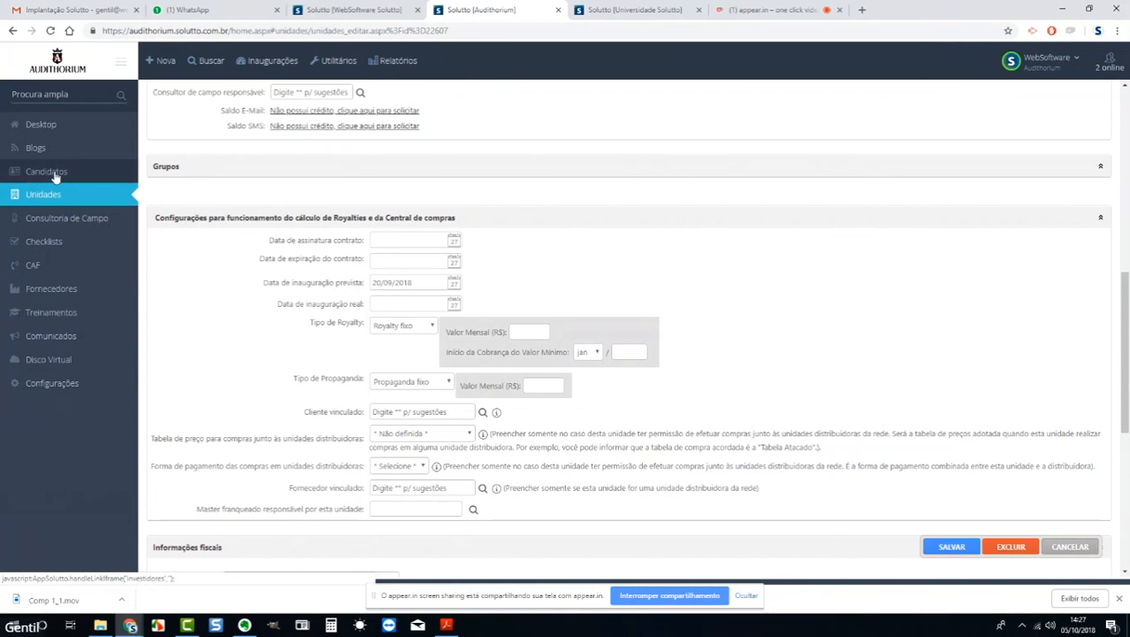
{"action": "left_click", "coordinate": [55, 131]}
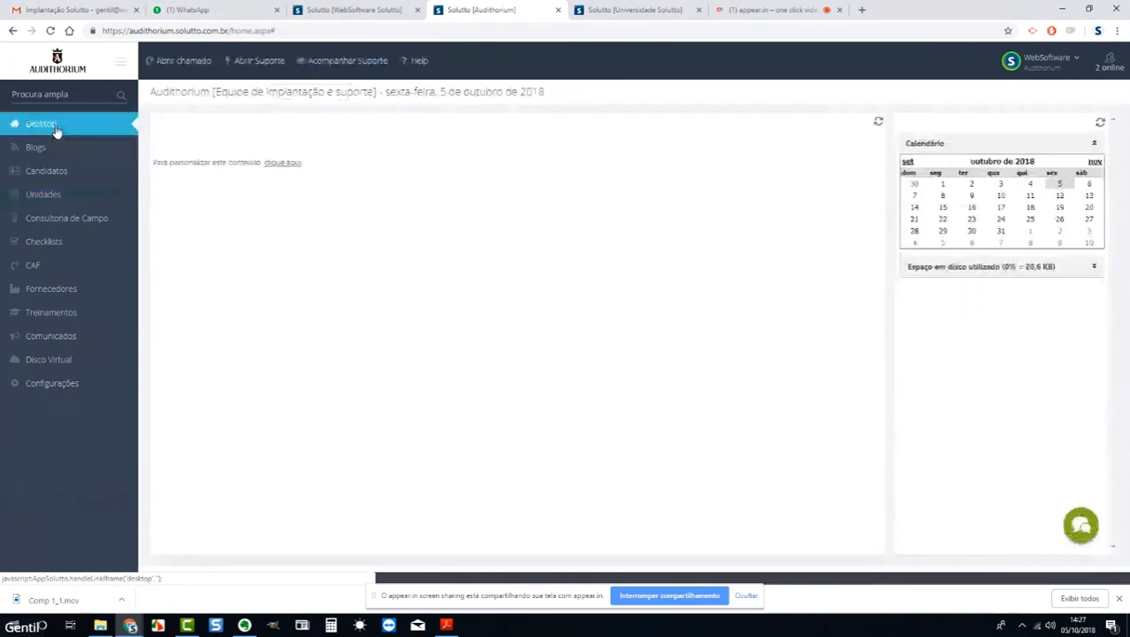
{"action": "left_click", "coordinate": [58, 198]}
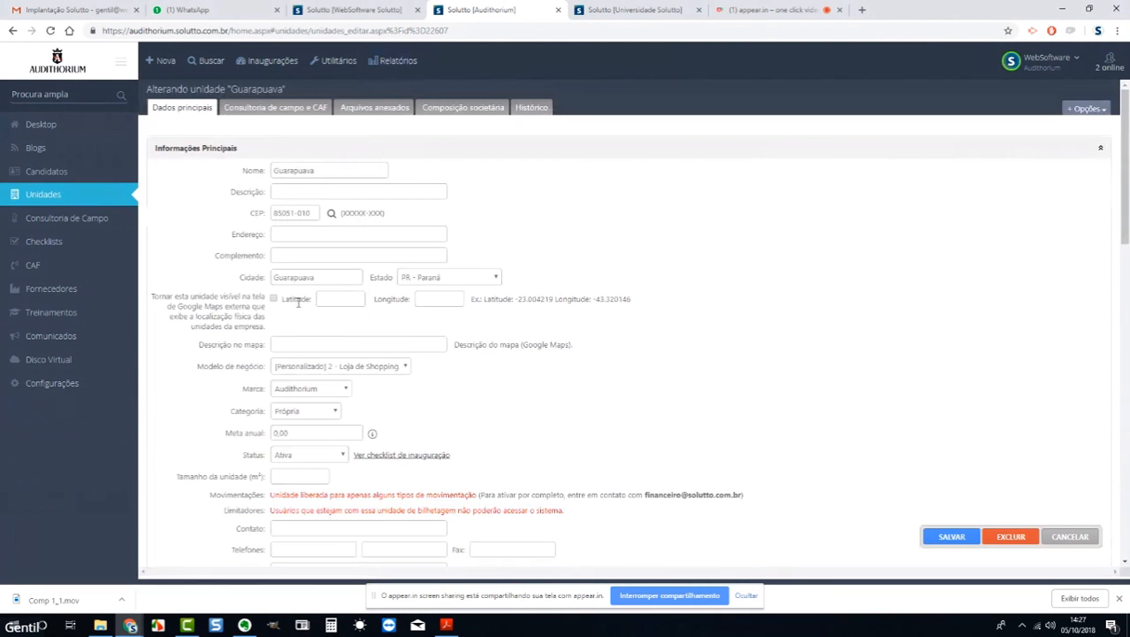
View the unit's field consulting and CAF records, attached files and Composição societária page.
{"action": "left_click", "coordinate": [287, 110]}
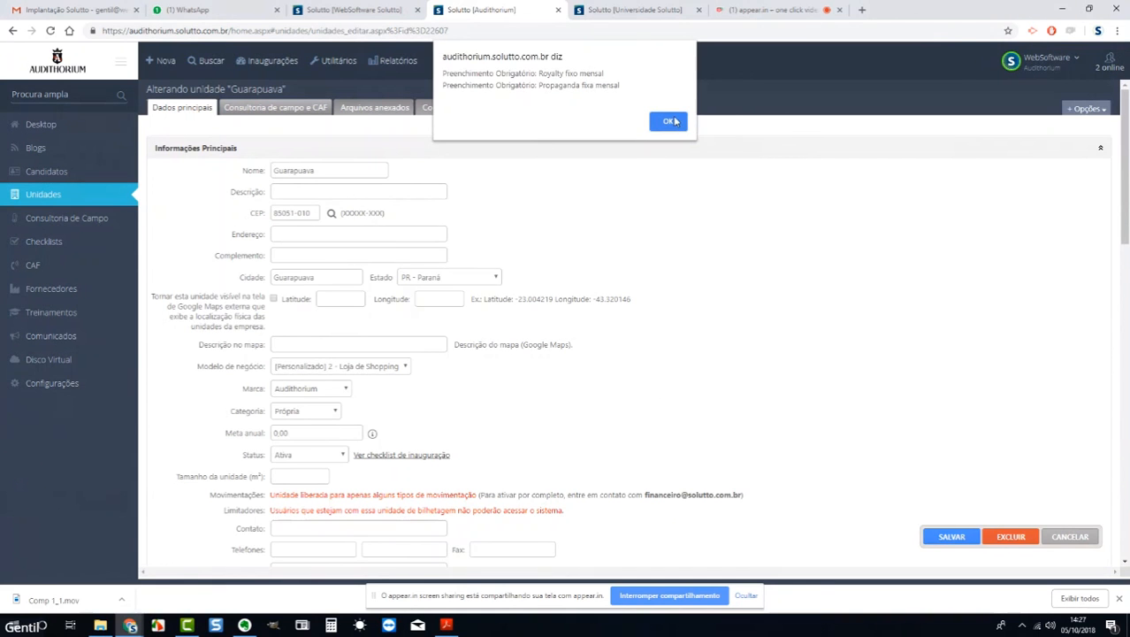
{"action": "left_click", "coordinate": [669, 121]}
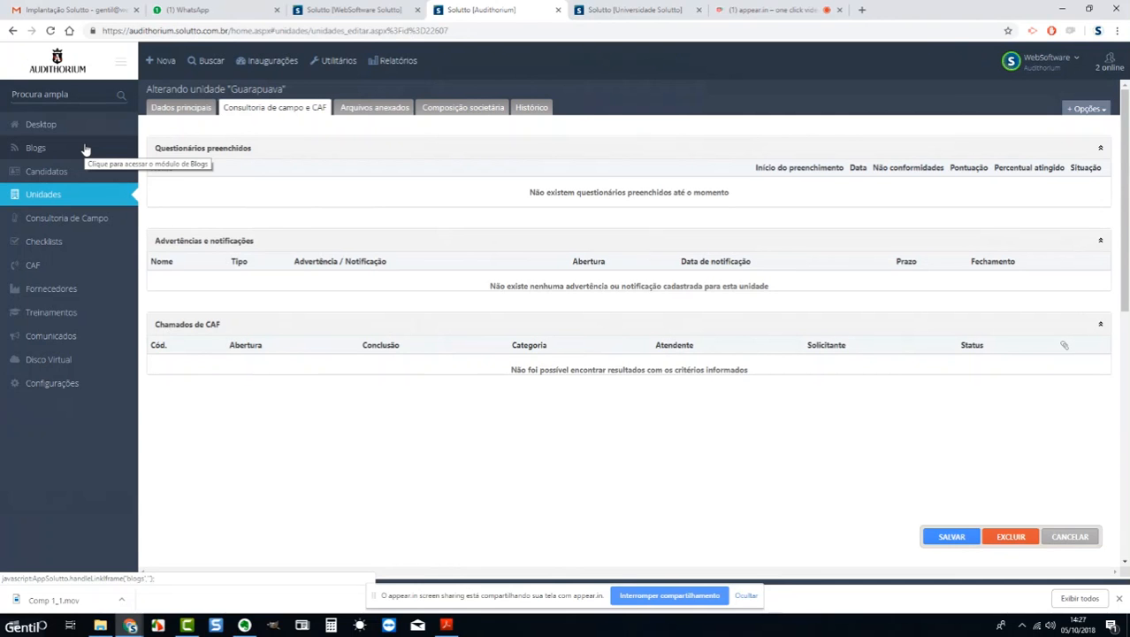
{"action": "left_click", "coordinate": [390, 110]}
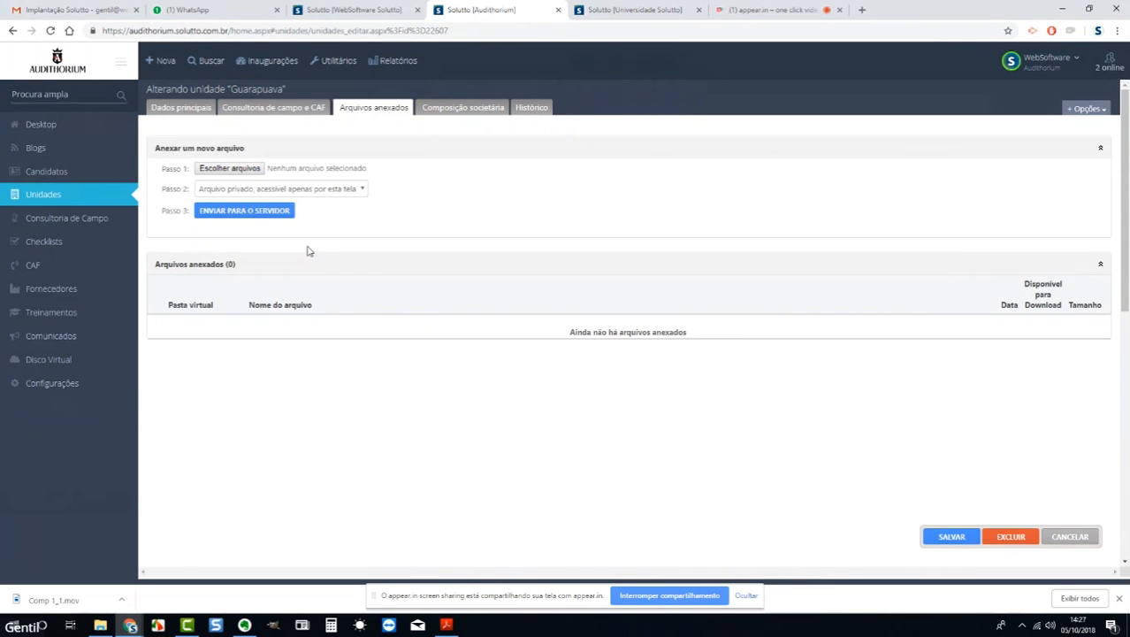
{"action": "left_click", "coordinate": [440, 114]}
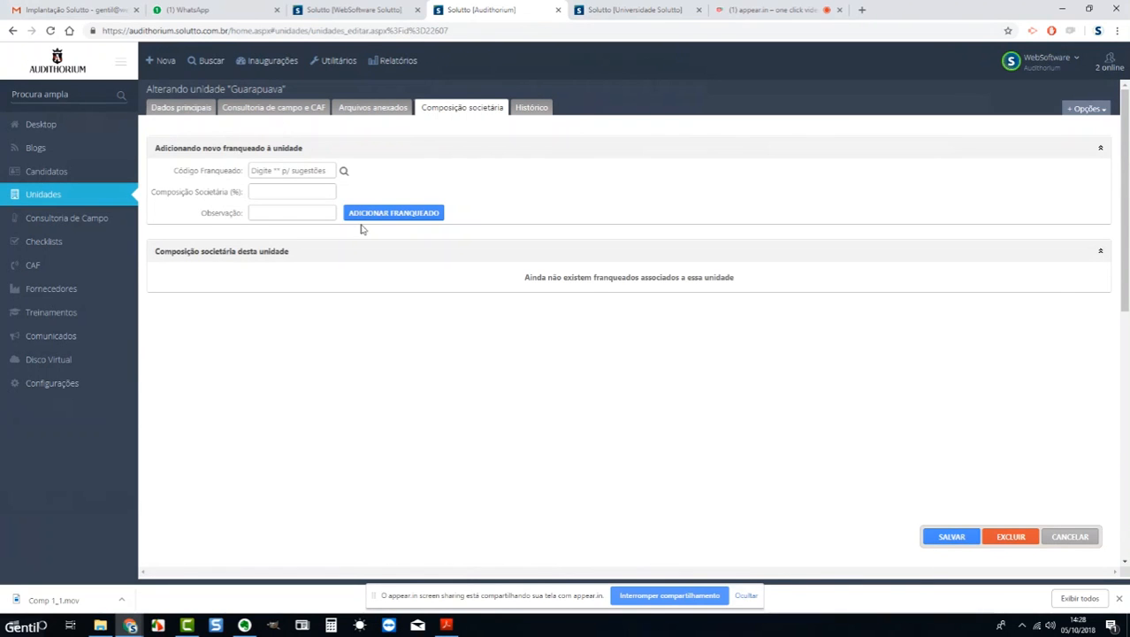
Open the unit's Histórico page, view the Canal options for a new entry, and dismiss the browser's downloads bar.
{"action": "left_click", "coordinate": [534, 108]}
{"action": "left_click", "coordinate": [299, 173]}
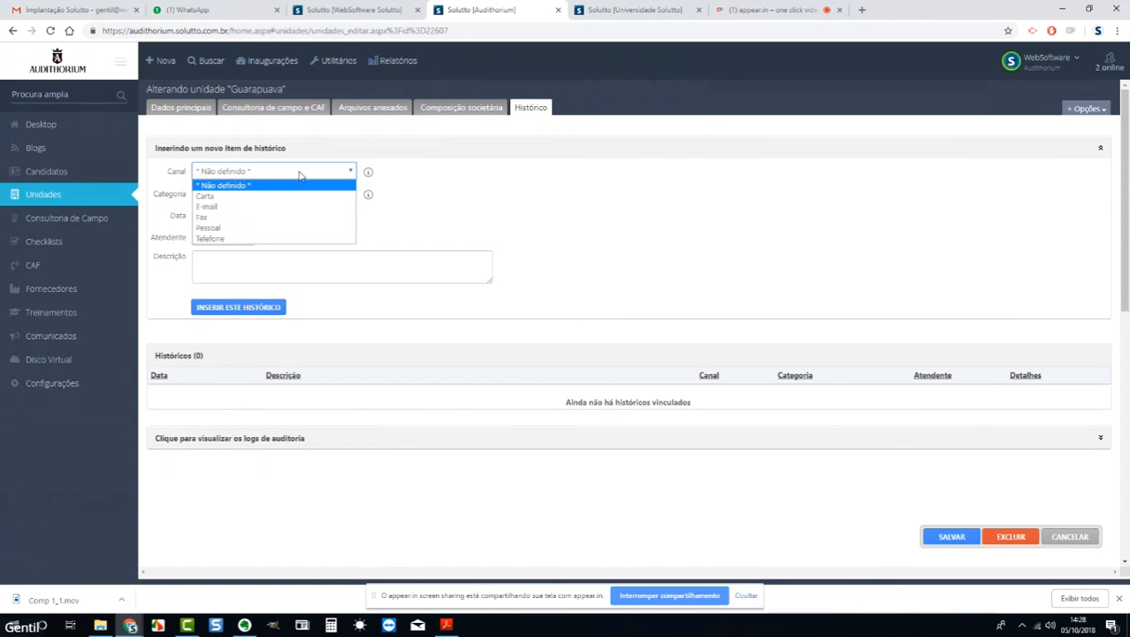
{"action": "left_click", "coordinate": [401, 171]}
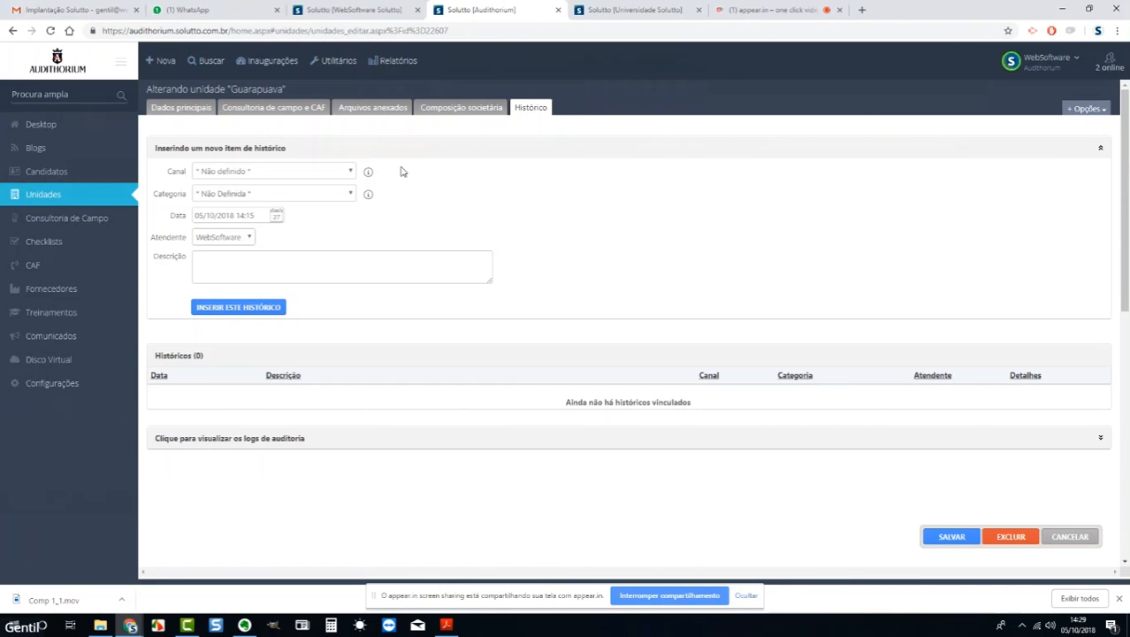
{"action": "left_click", "coordinate": [1118, 603]}
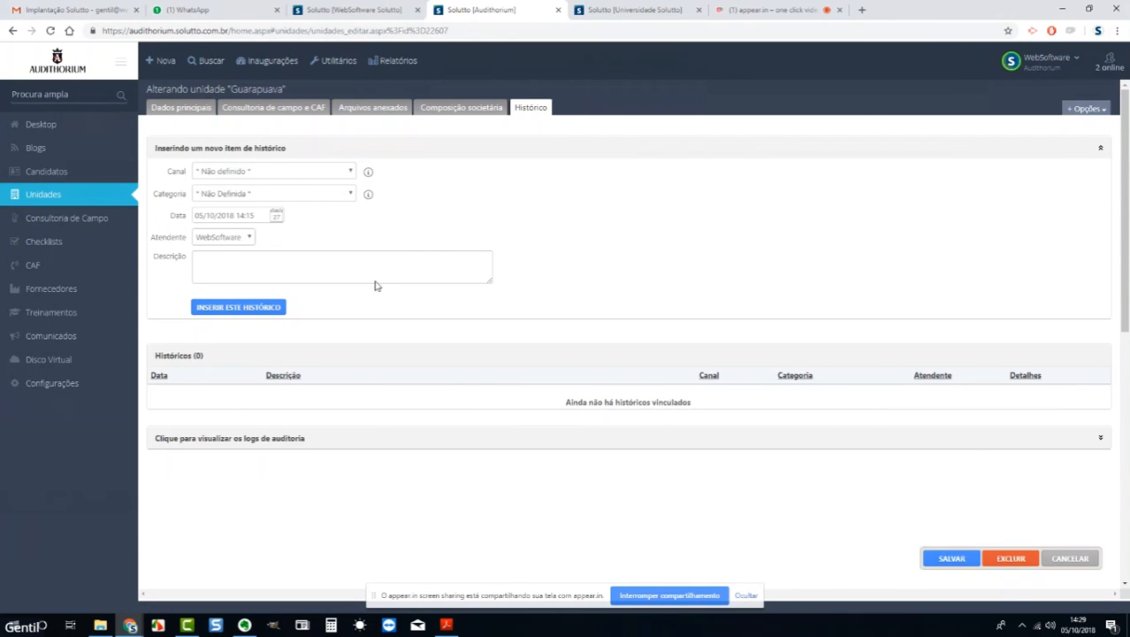
Return to the Guarapuava unit's main data and view the options available for Categoria and Status.
{"action": "left_click", "coordinate": [178, 108]}
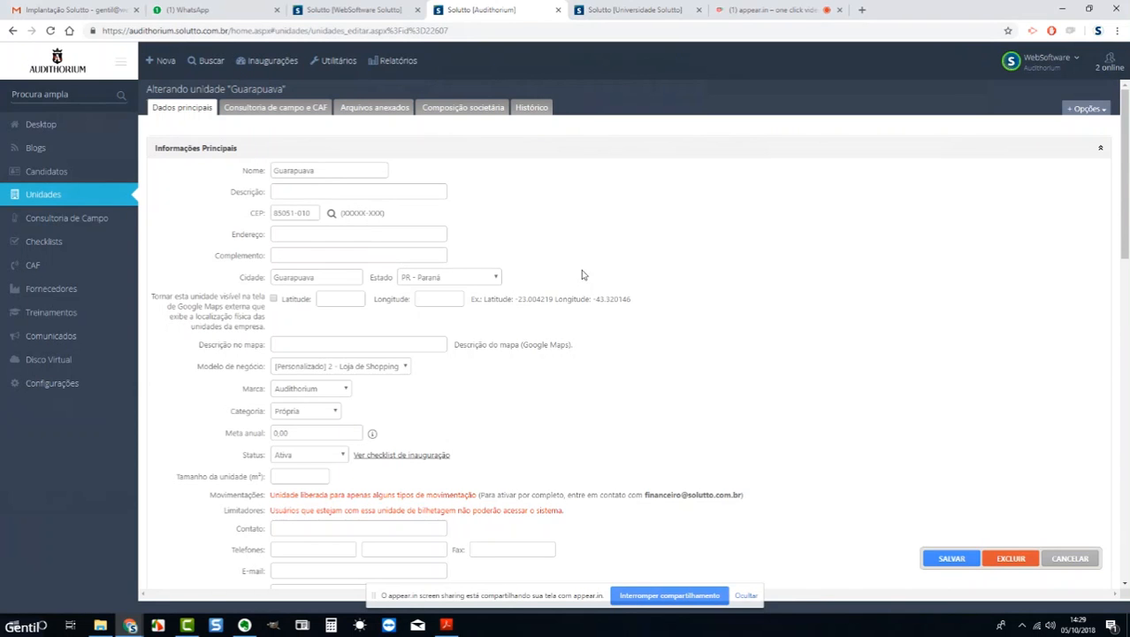
{"action": "left_click", "coordinate": [328, 394]}
{"action": "left_click", "coordinate": [327, 404]}
{"action": "left_click", "coordinate": [324, 412]}
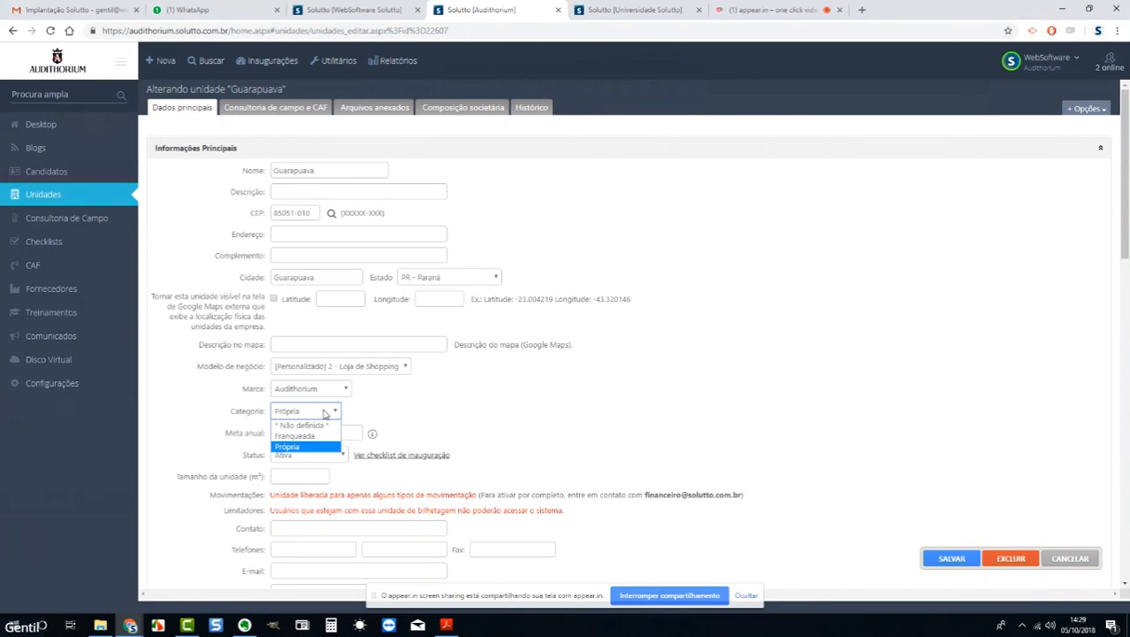
{"action": "left_click", "coordinate": [324, 413]}
{"action": "left_click", "coordinate": [325, 453]}
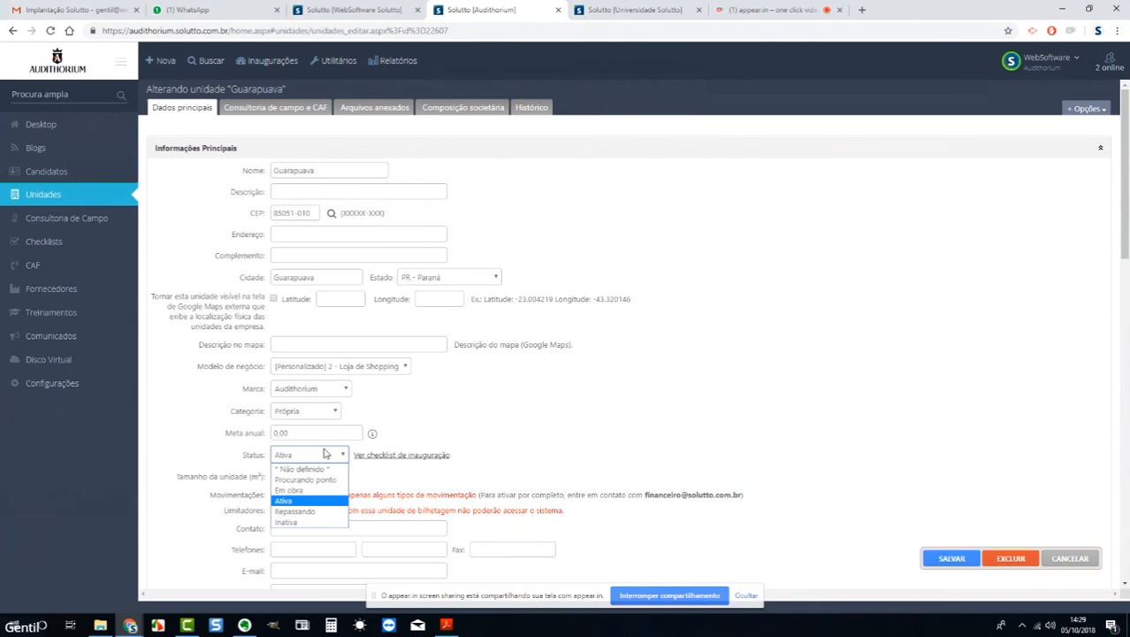
{"action": "left_click", "coordinate": [411, 425]}
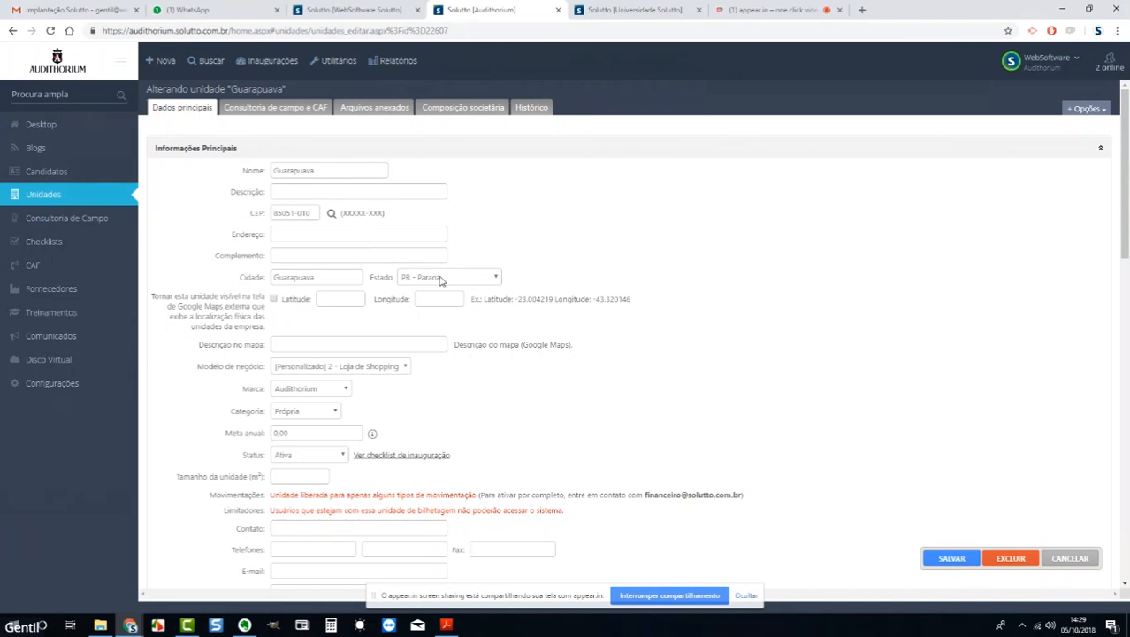
Review the Unidades da rede settings: Preferências, Categorias de unidades and Campos personalizados da ficha da Unidade.
{"action": "left_click", "coordinate": [66, 387]}
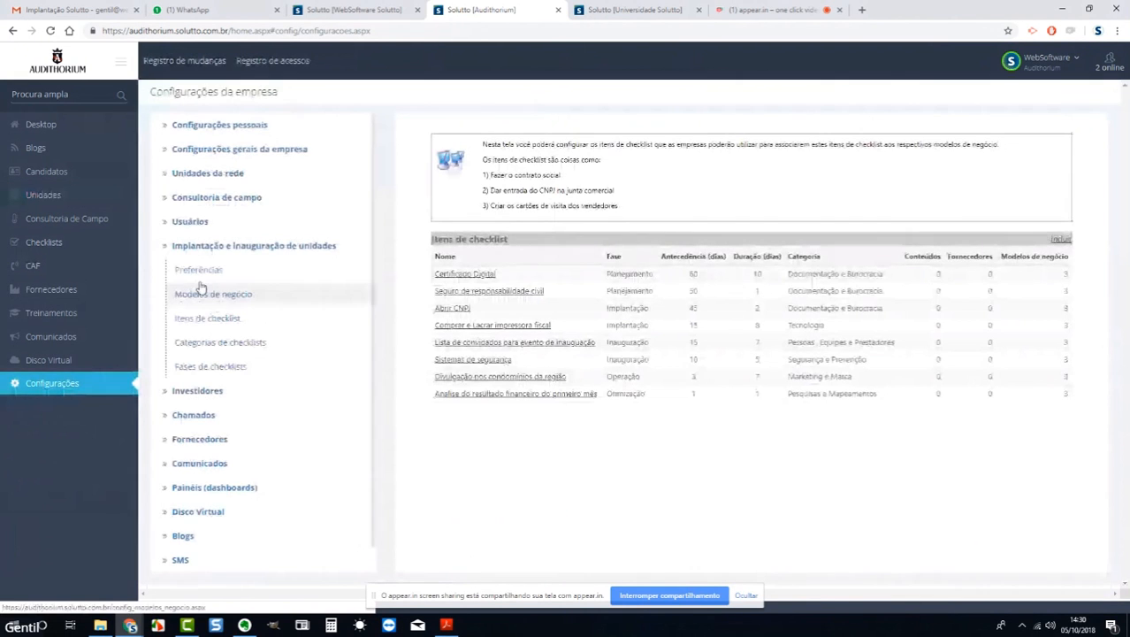
{"action": "left_click", "coordinate": [212, 248]}
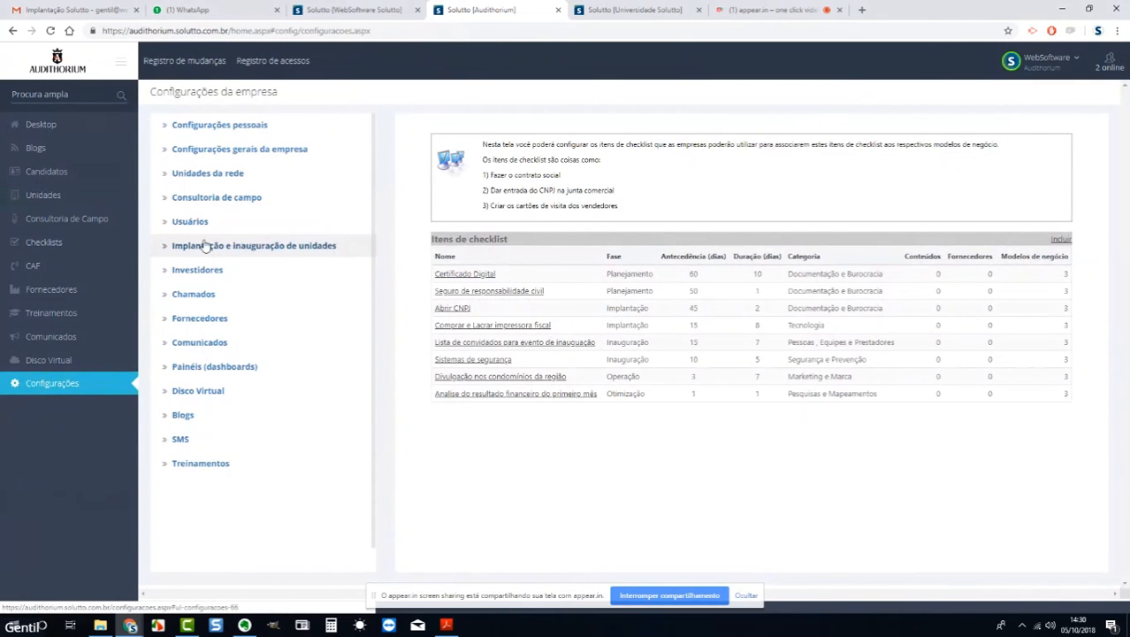
{"action": "left_click", "coordinate": [189, 176]}
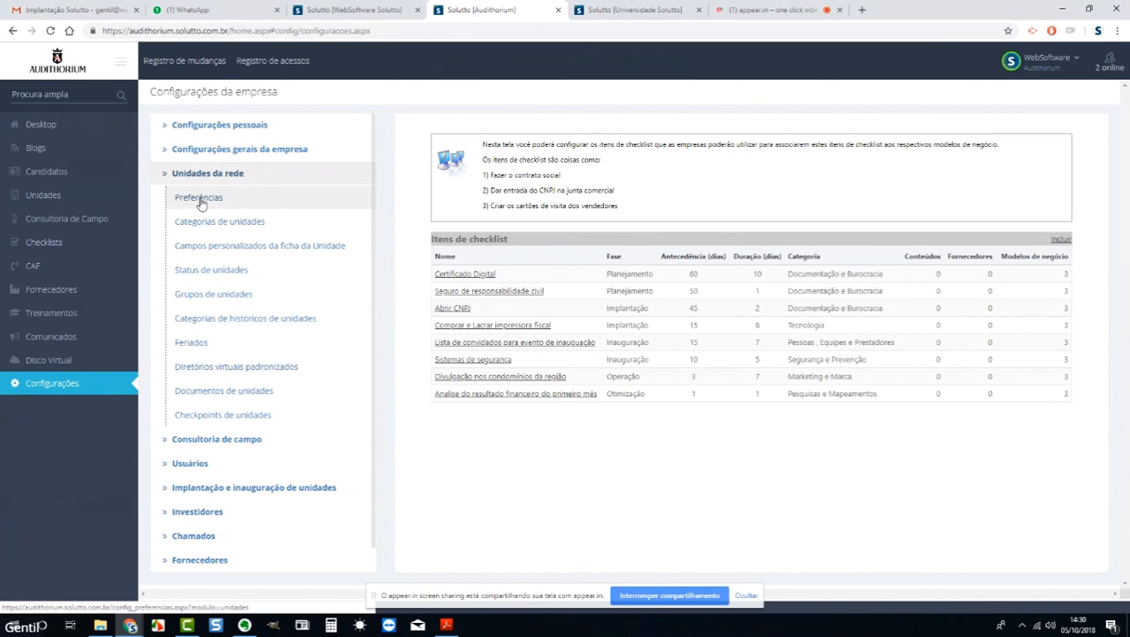
{"action": "left_click", "coordinate": [199, 198]}
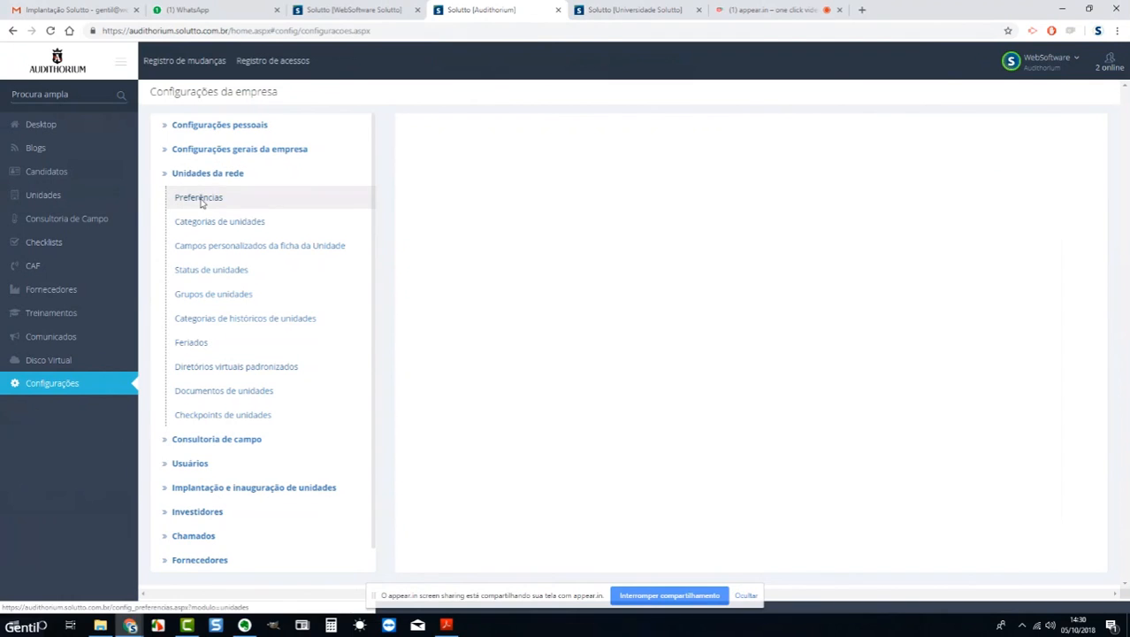
{"action": "scroll", "coordinate": [603, 349], "scroll_direction": "down", "scroll_amount": 2}
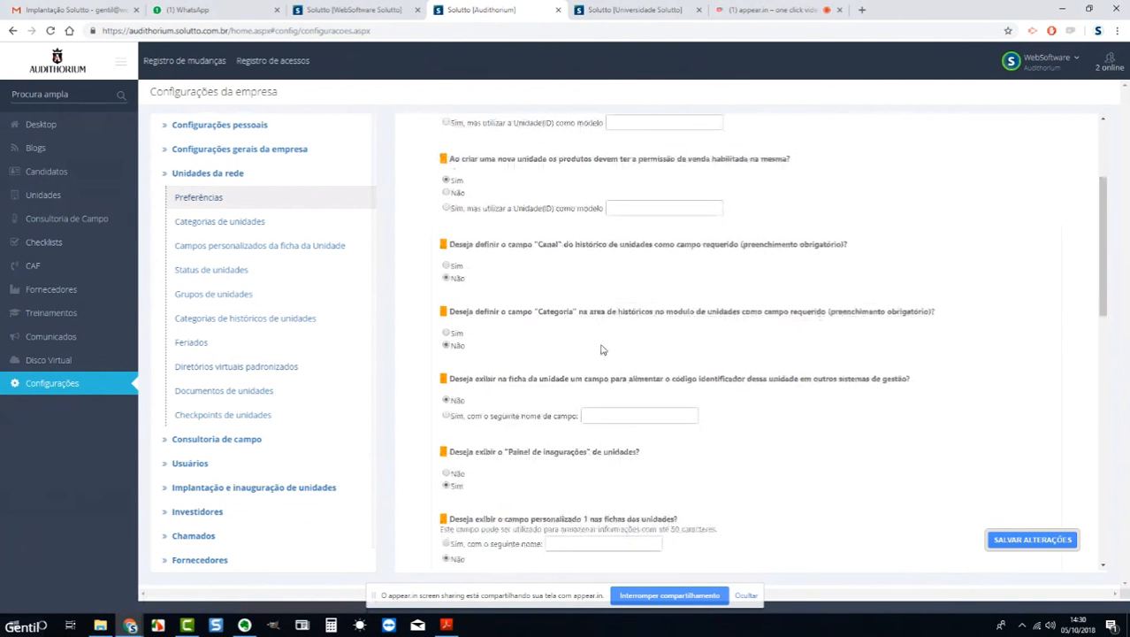
{"action": "scroll", "coordinate": [602, 349], "scroll_direction": "up", "scroll_amount": 1}
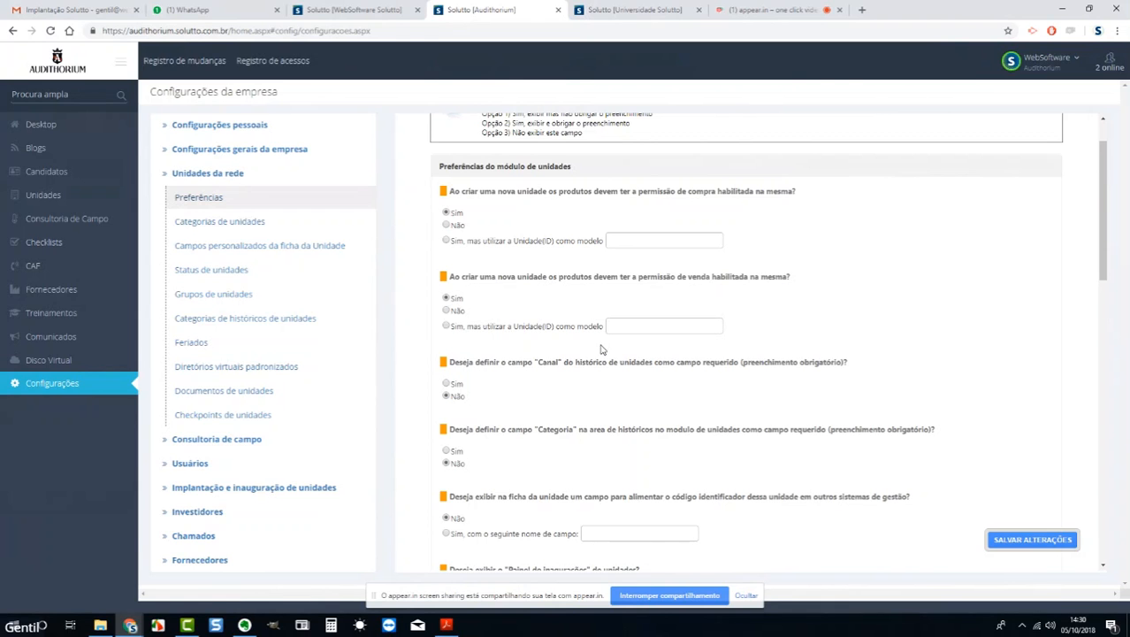
{"action": "scroll", "coordinate": [602, 351], "scroll_direction": "down", "scroll_amount": 1}
{"action": "scroll", "coordinate": [601, 350], "scroll_direction": "down", "scroll_amount": 5}
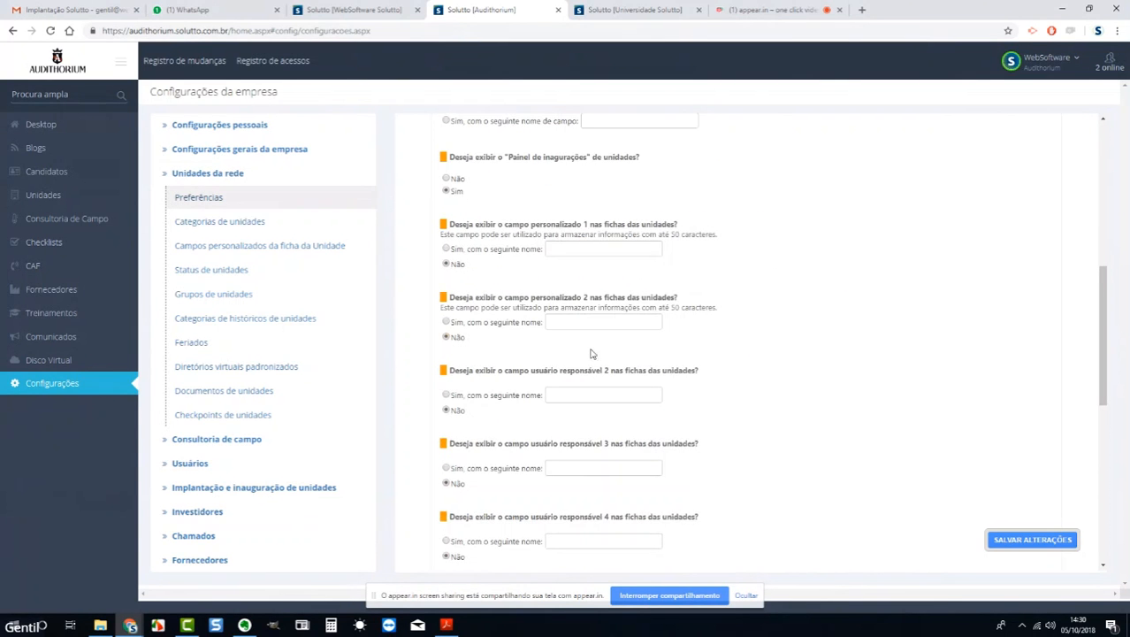
{"action": "scroll", "coordinate": [591, 354], "scroll_direction": "down", "scroll_amount": 10}
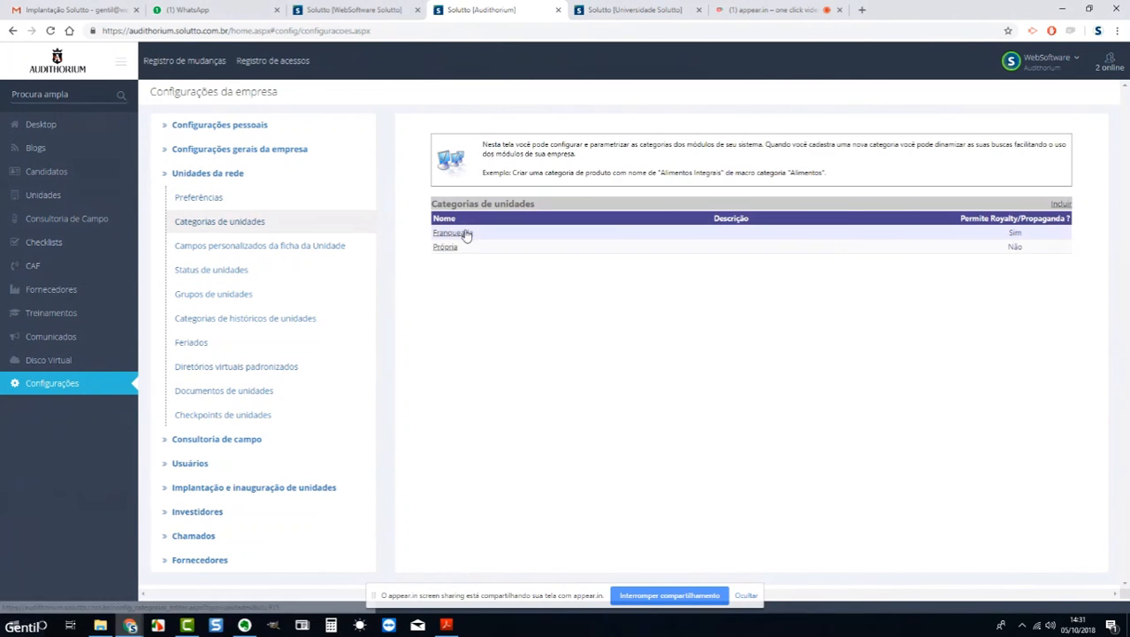
{"action": "left_click", "coordinate": [304, 246]}
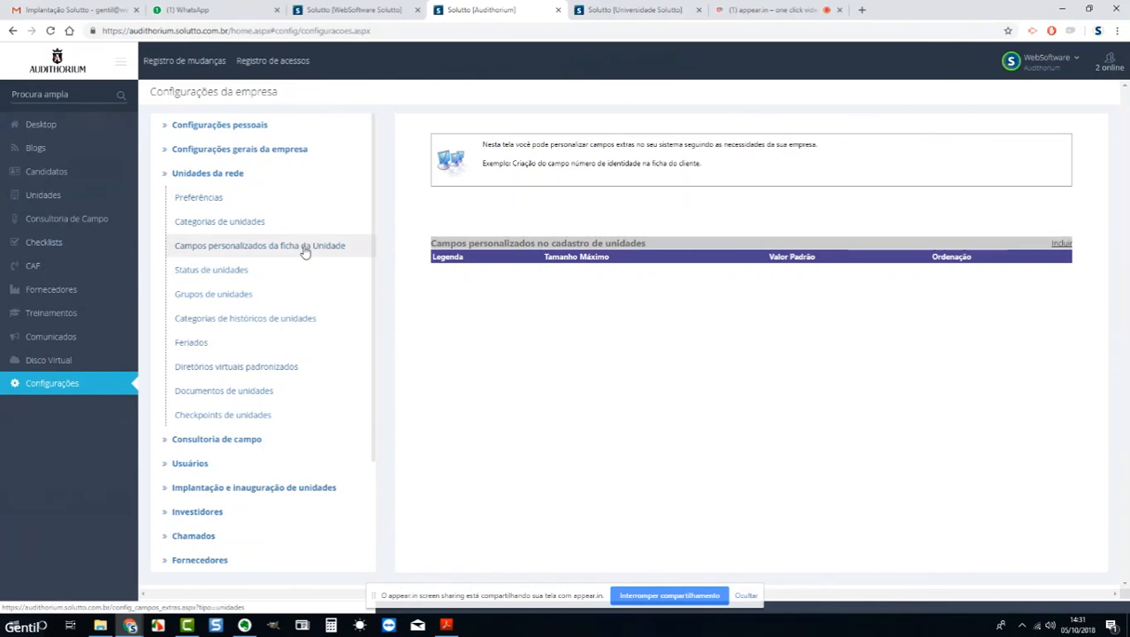
Return to the Guarapuava unit form and look through its sections from the main information to Dados Adicionais.
{"action": "left_click", "coordinate": [55, 198]}
{"action": "scroll", "coordinate": [376, 301], "scroll_direction": "down", "scroll_amount": 3}
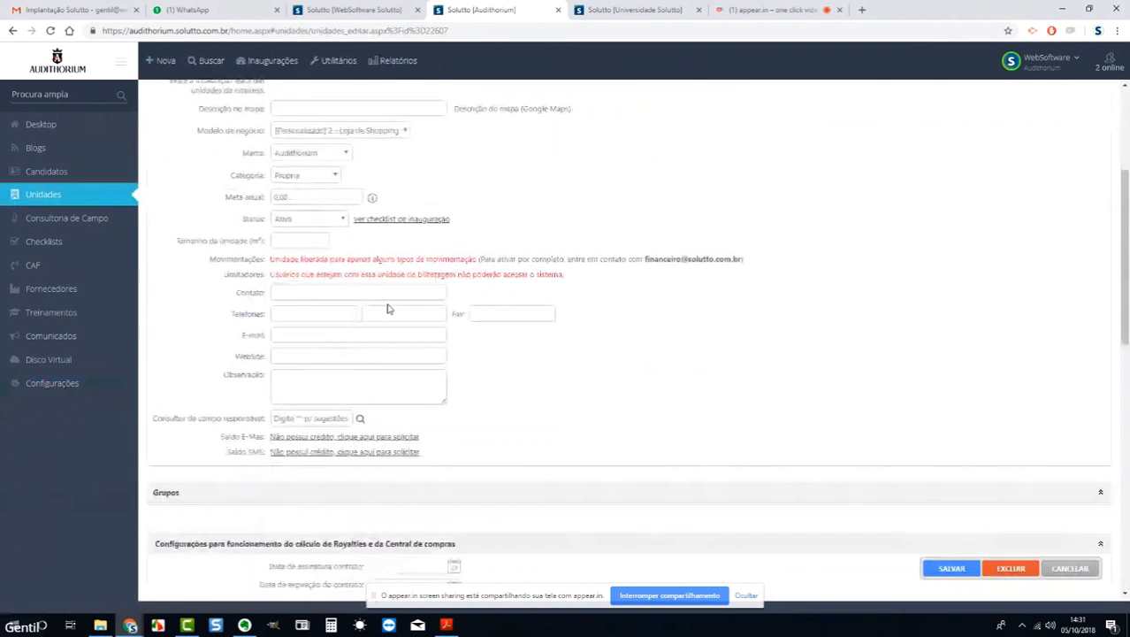
{"action": "scroll", "coordinate": [386, 308], "scroll_direction": "down", "scroll_amount": 2}
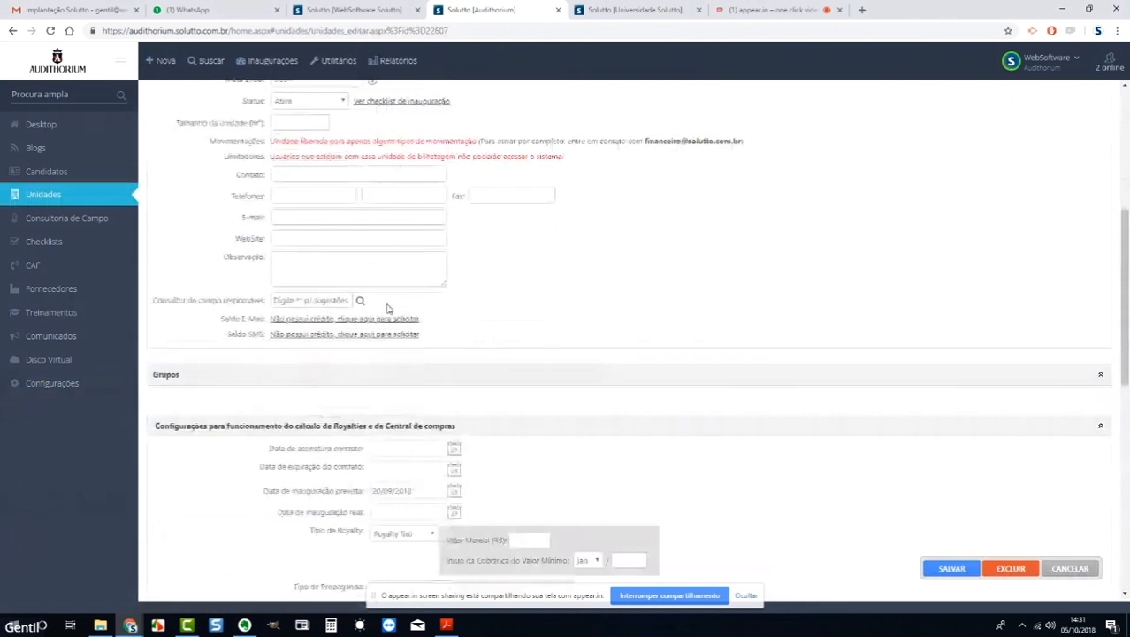
{"action": "scroll", "coordinate": [389, 305], "scroll_direction": "down", "scroll_amount": 5}
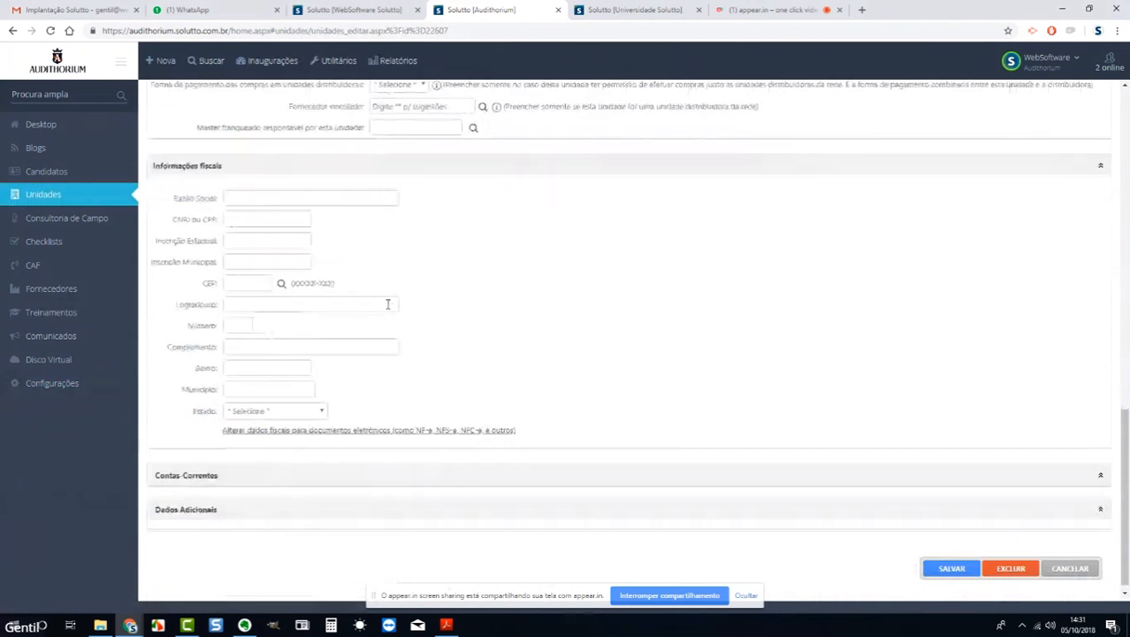
{"action": "scroll", "coordinate": [387, 303], "scroll_direction": "up", "scroll_amount": 5}
{"action": "scroll", "coordinate": [387, 304], "scroll_direction": "up", "scroll_amount": 3}
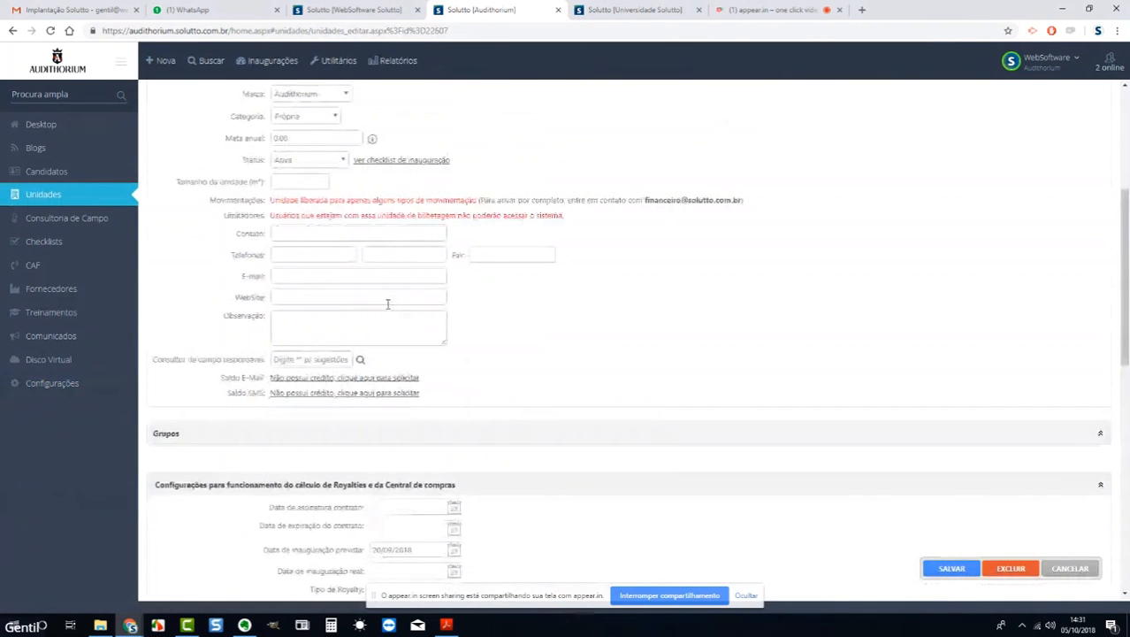
{"action": "scroll", "coordinate": [387, 304], "scroll_direction": "up", "scroll_amount": 1}
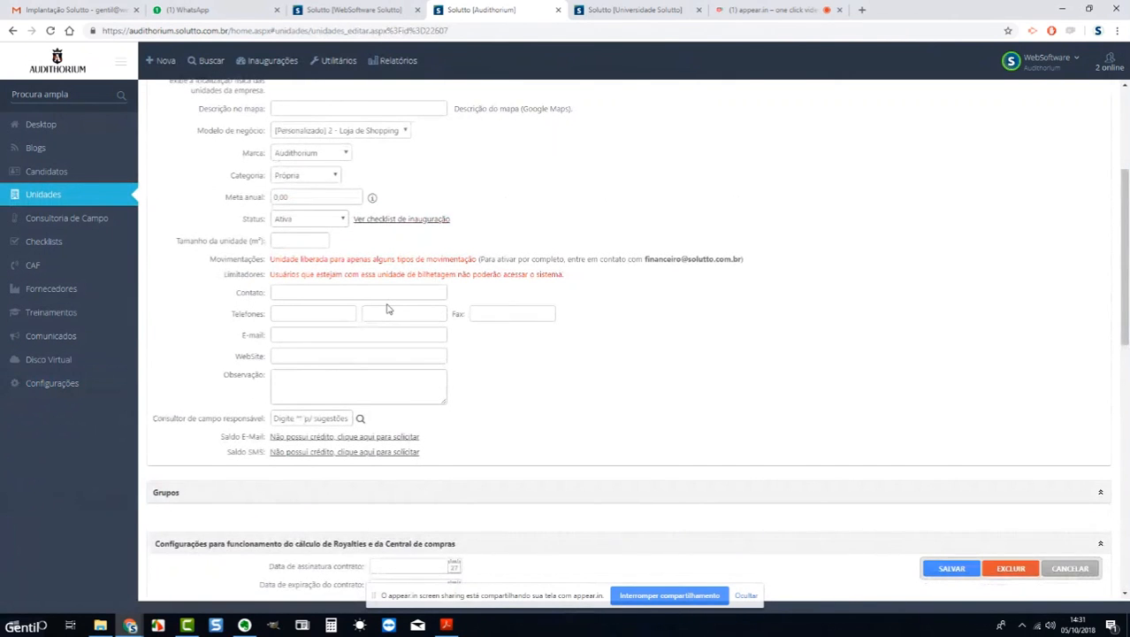
{"action": "scroll", "coordinate": [386, 306], "scroll_direction": "up", "scroll_amount": 2}
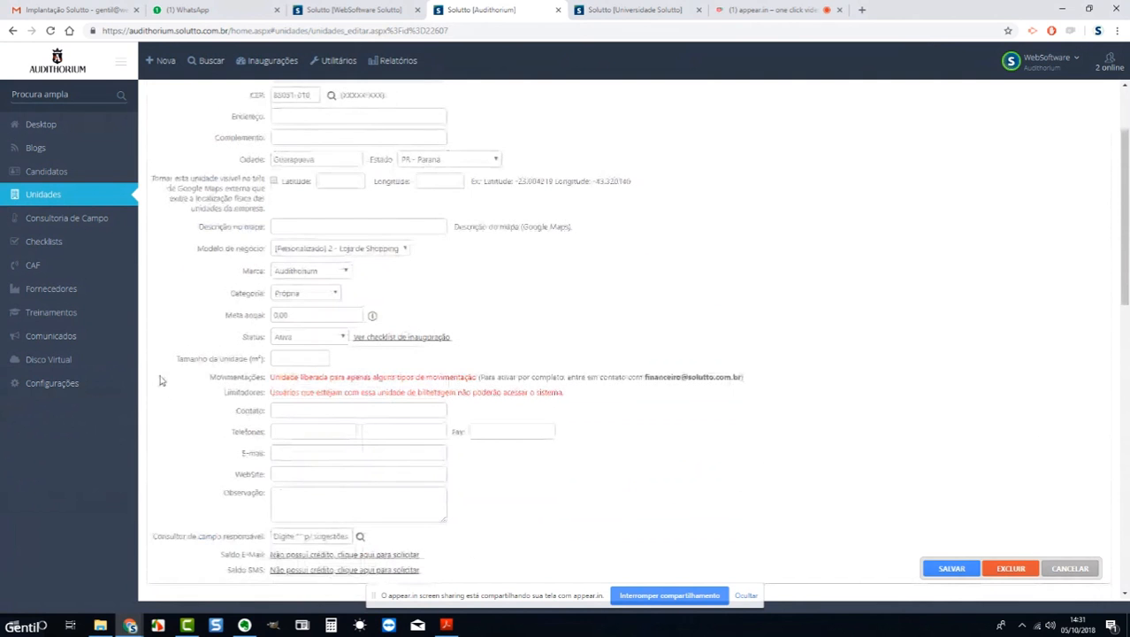
Point out the Tamanho da unidade (m²) field by highlighting its label, and view the unit's Informações fiscais section.
{"action": "left_click_drag", "start_coordinate": [176, 359], "coordinate": [262, 360]}
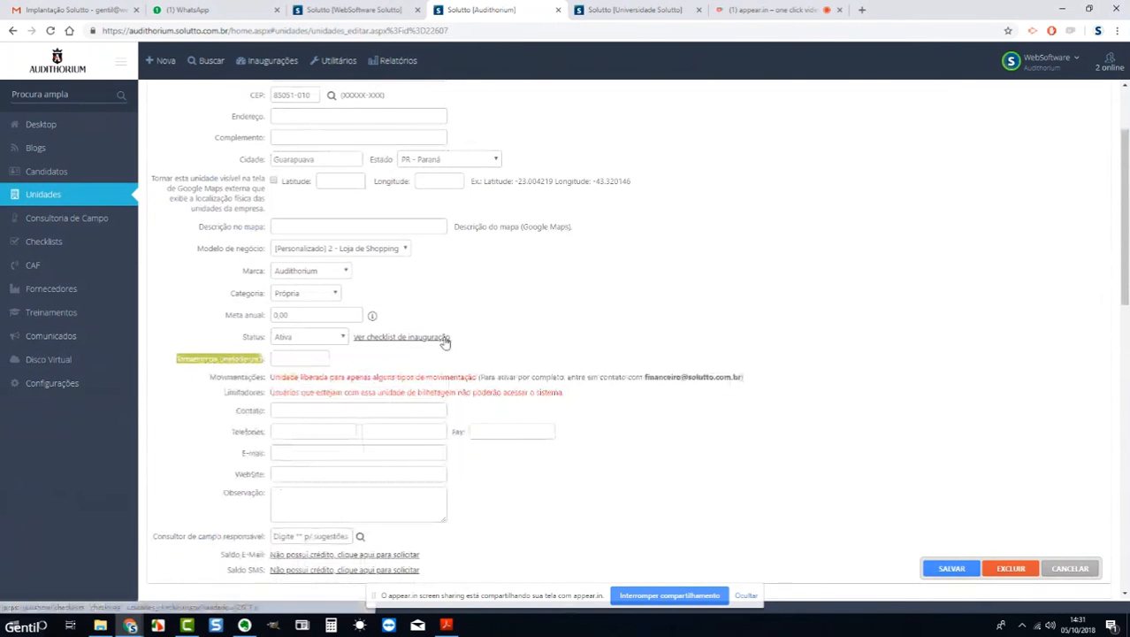
{"action": "left_click", "coordinate": [425, 353]}
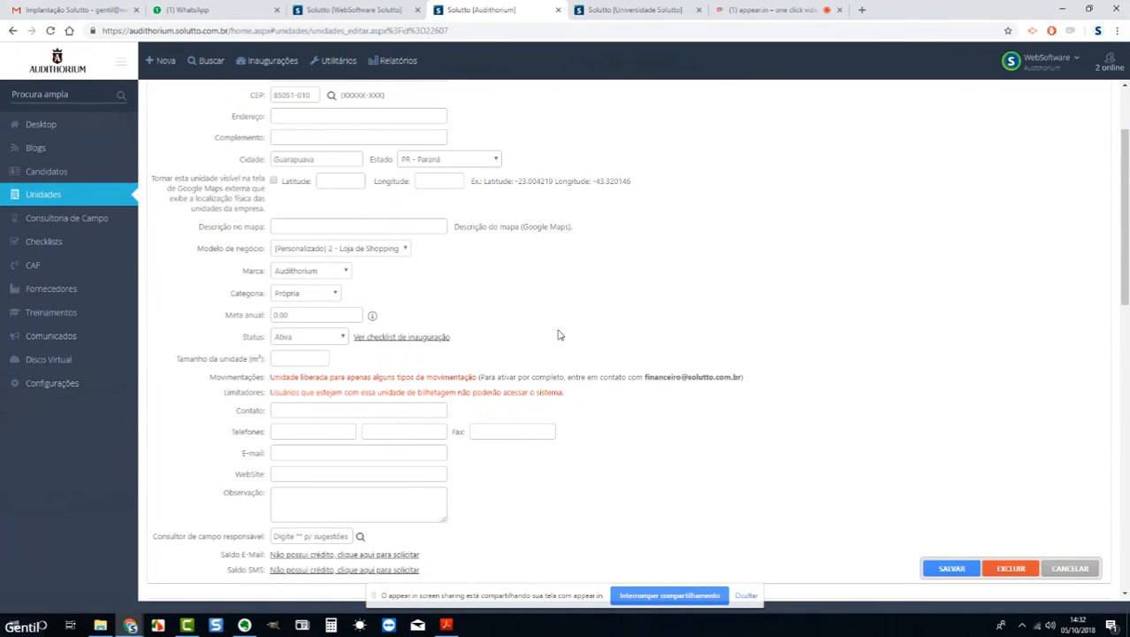
{"action": "scroll", "coordinate": [558, 334], "scroll_direction": "down", "scroll_amount": 10}
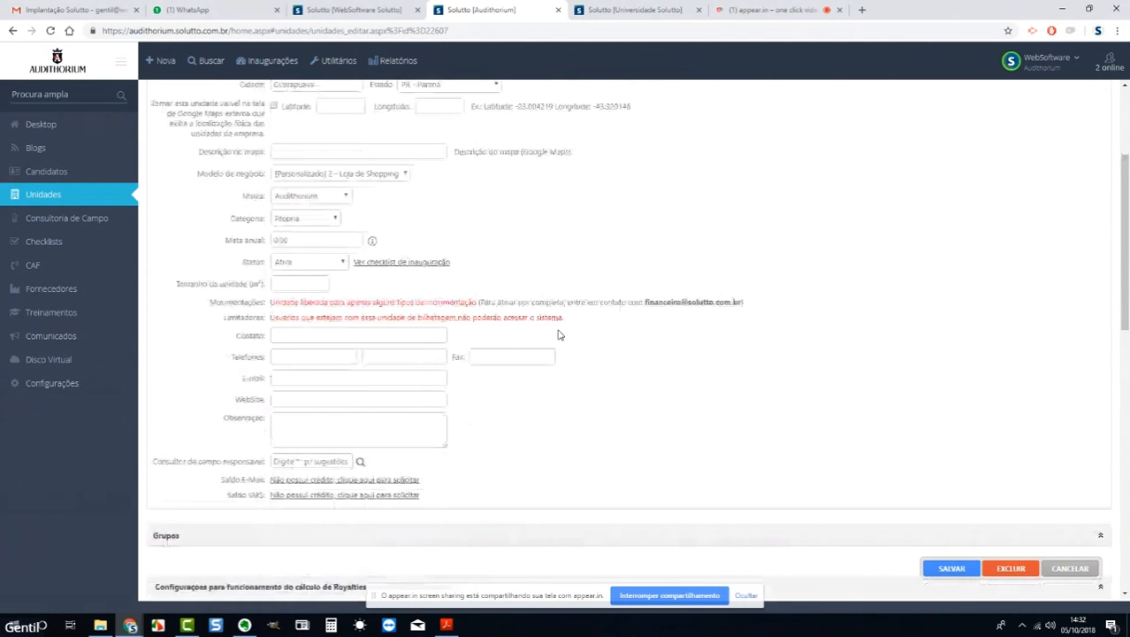
{"action": "scroll", "coordinate": [558, 334], "scroll_direction": "down", "scroll_amount": 2}
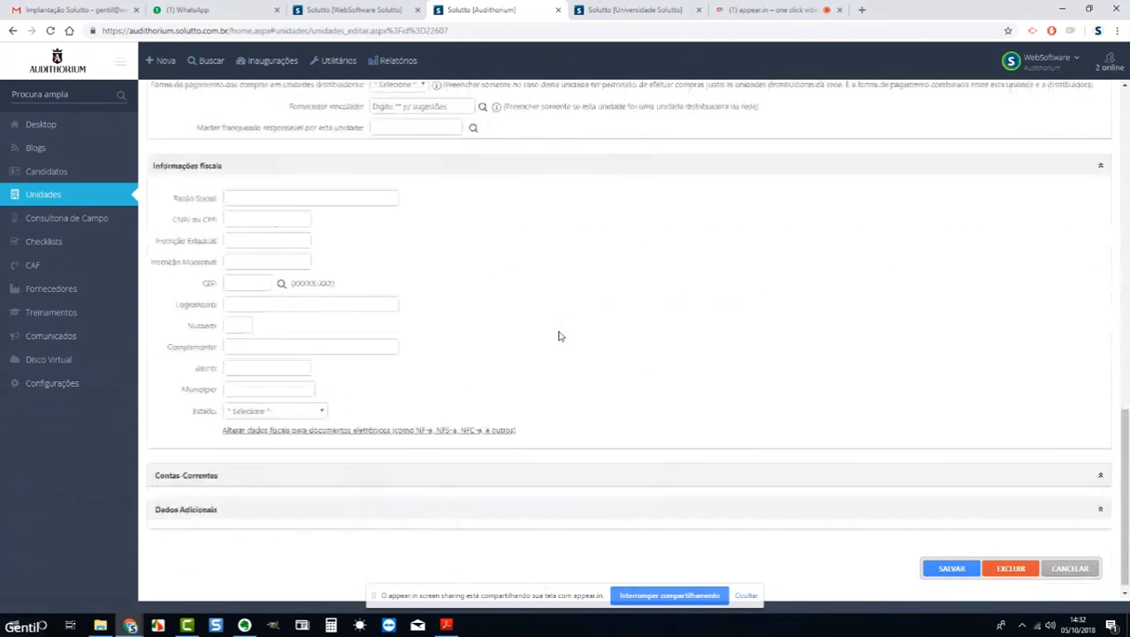
{"action": "scroll", "coordinate": [558, 335], "scroll_direction": "down", "scroll_amount": 1}
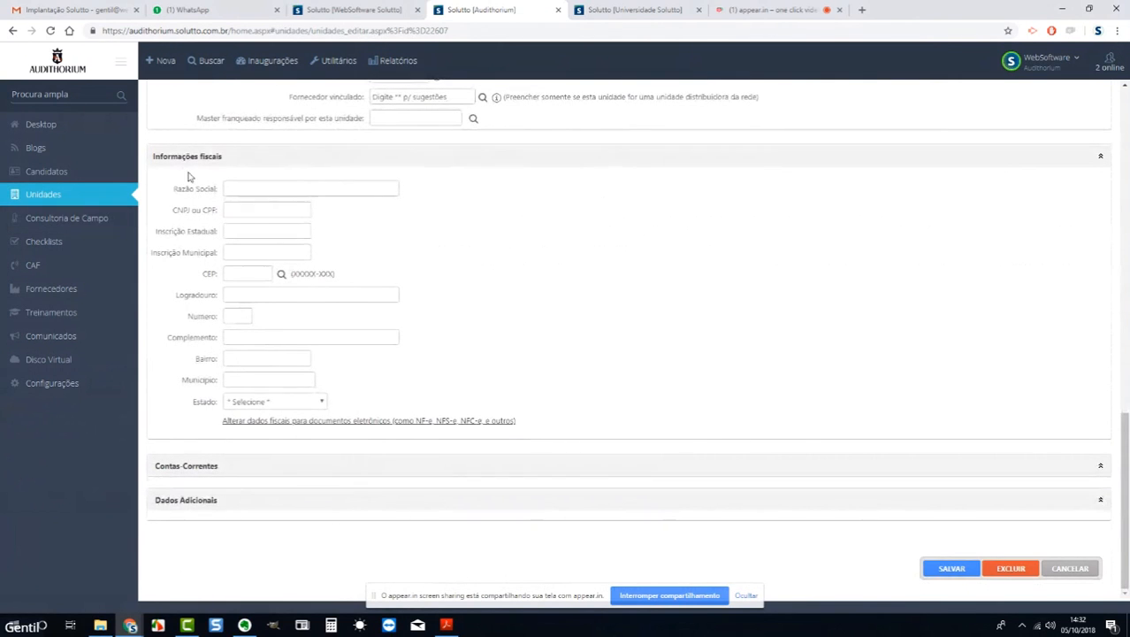
Open the unit search page and view the fields that units can be searched by.
{"action": "left_click", "coordinate": [209, 64]}
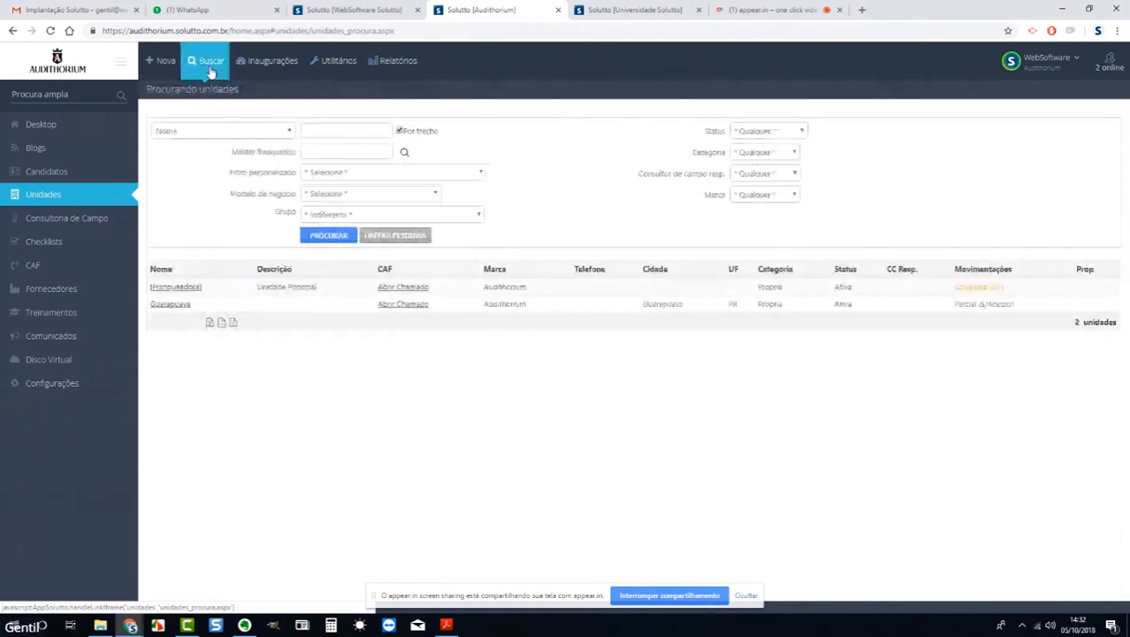
{"action": "left_click", "coordinate": [284, 131]}
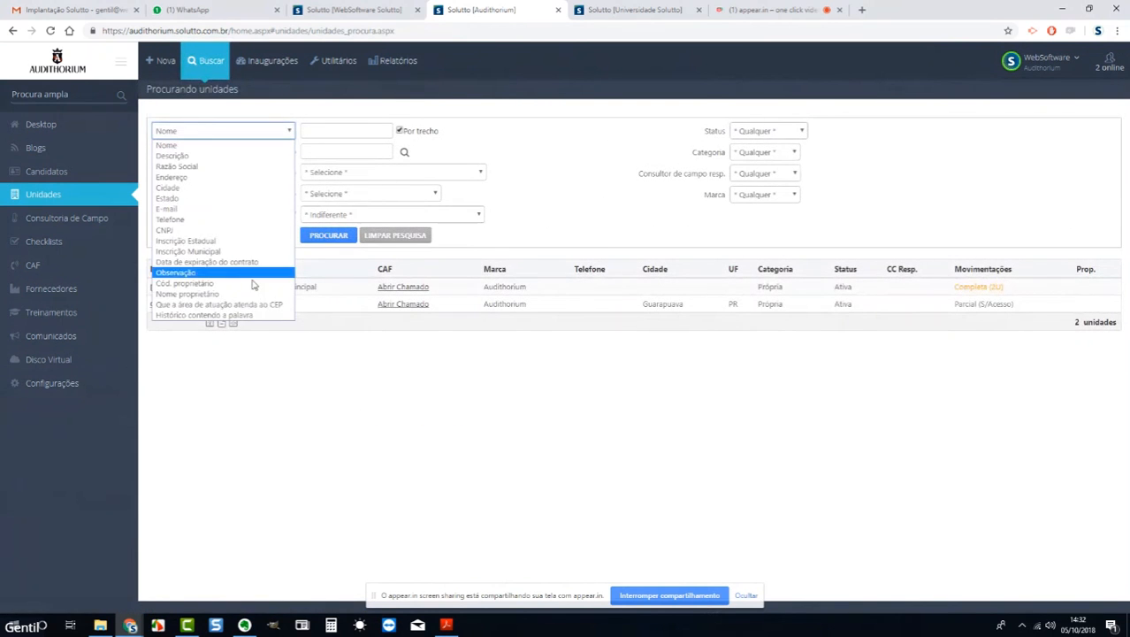
{"action": "left_click", "coordinate": [54, 197]}
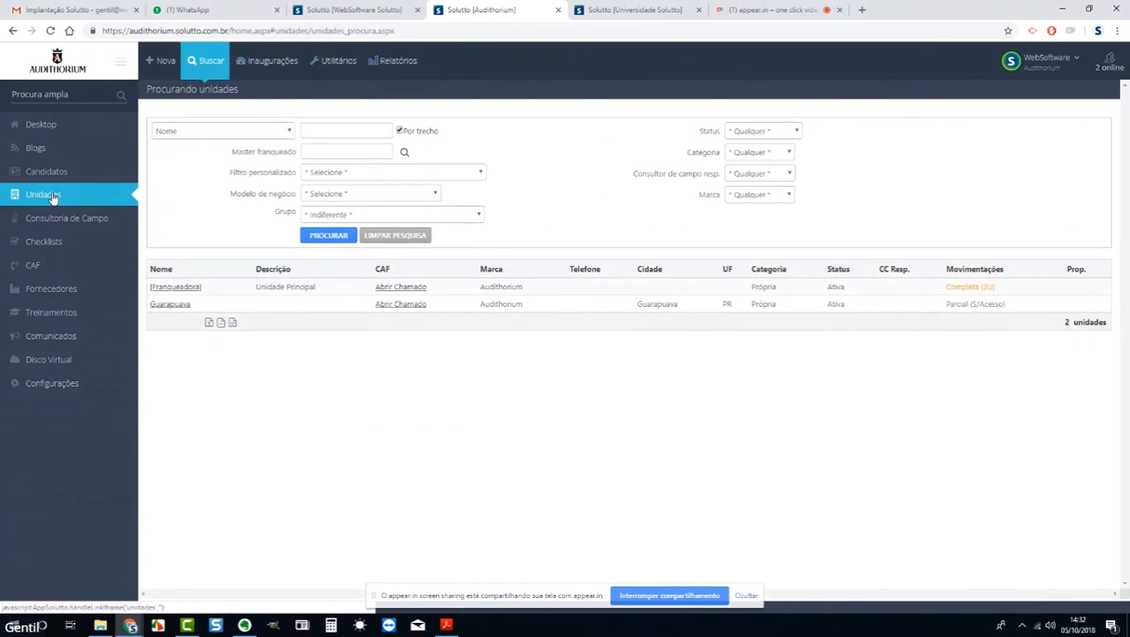
Start a new custom field for the unit form in the company settings and view the Tipo de campo options.
{"action": "left_click", "coordinate": [62, 386]}
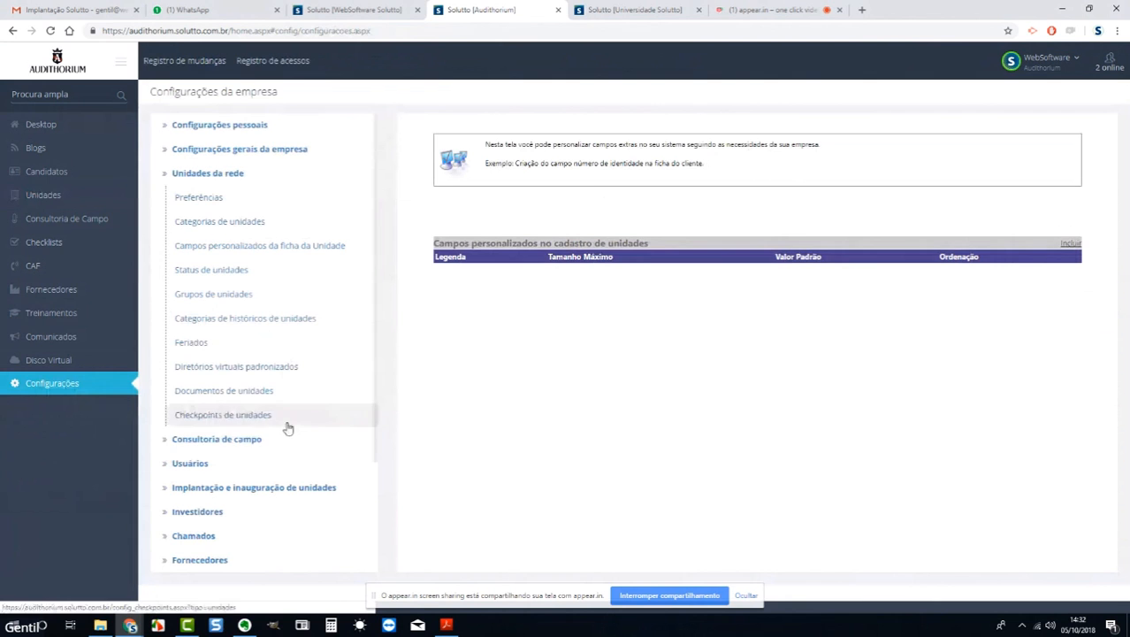
{"action": "left_click", "coordinate": [253, 251]}
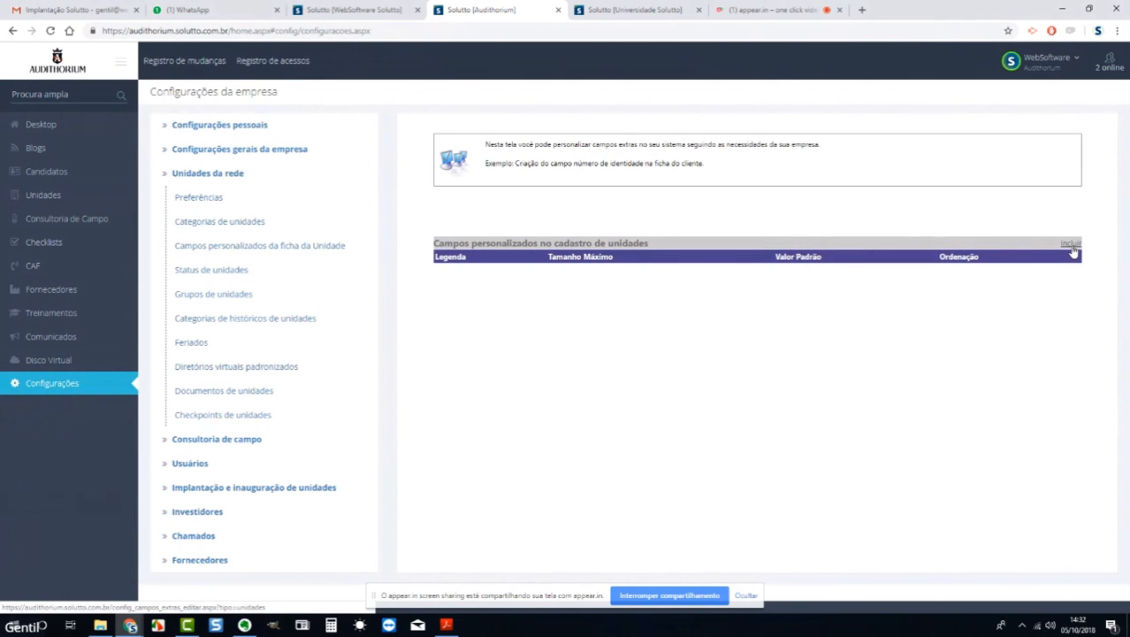
{"action": "left_click", "coordinate": [1073, 251]}
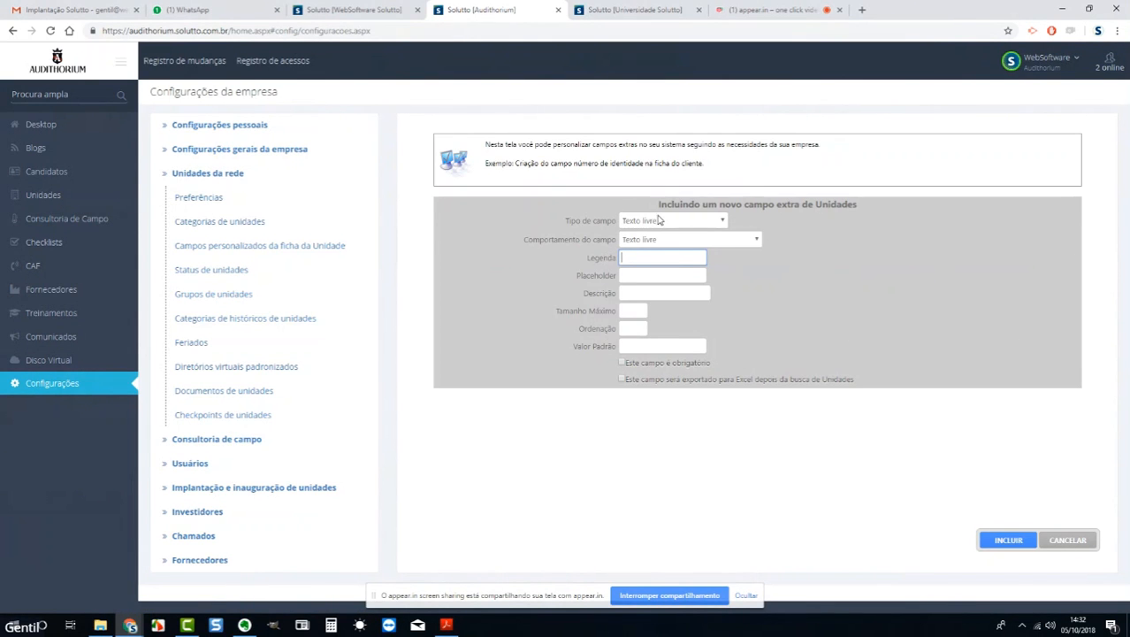
{"action": "left_click", "coordinate": [678, 222]}
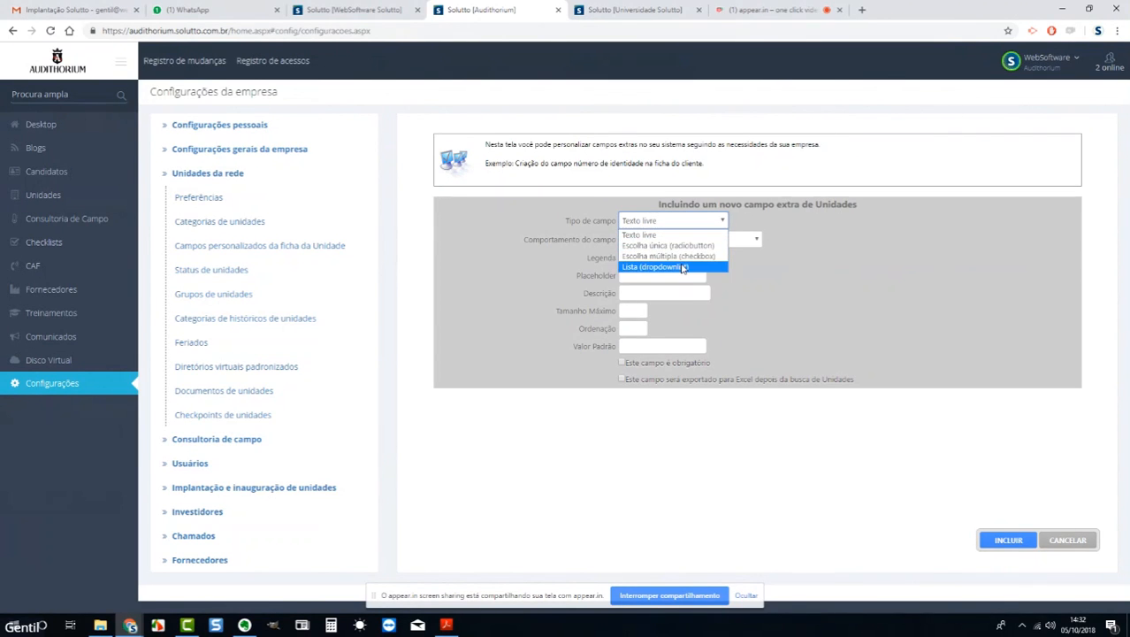
{"action": "left_click", "coordinate": [781, 240]}
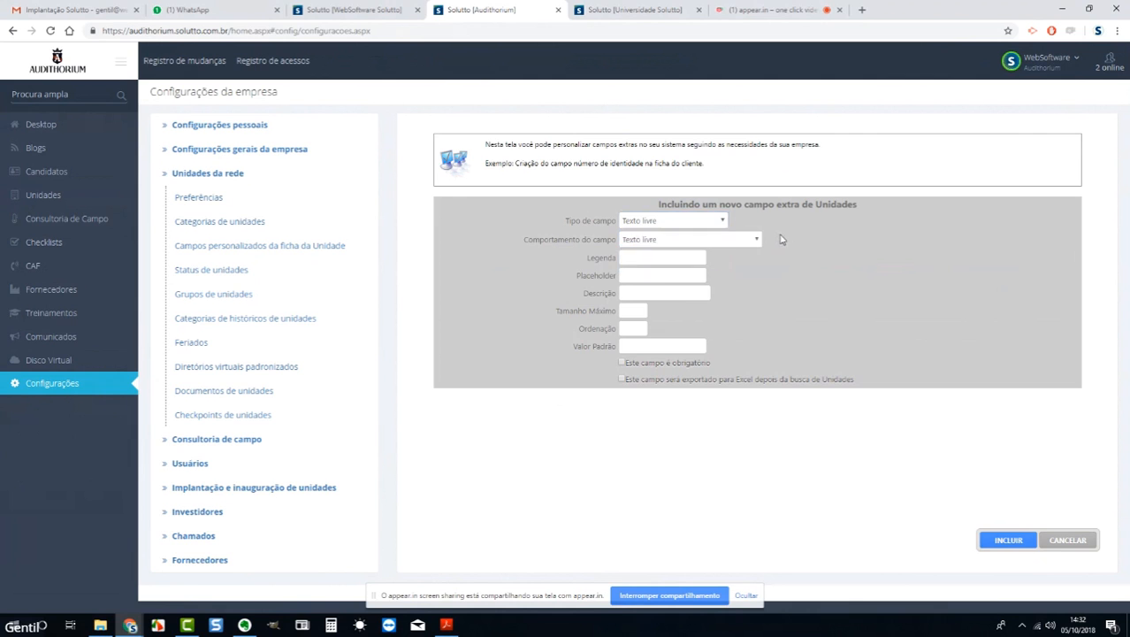
Add the custom field with legend "teste", maximum size 255 and order 10, marked as required and exported to Excel.
{"action": "left_click", "coordinate": [678, 257]}
{"action": "type", "text": "teste"}
{"action": "left_click", "coordinate": [668, 364]}
{"action": "left_click", "coordinate": [634, 326]}
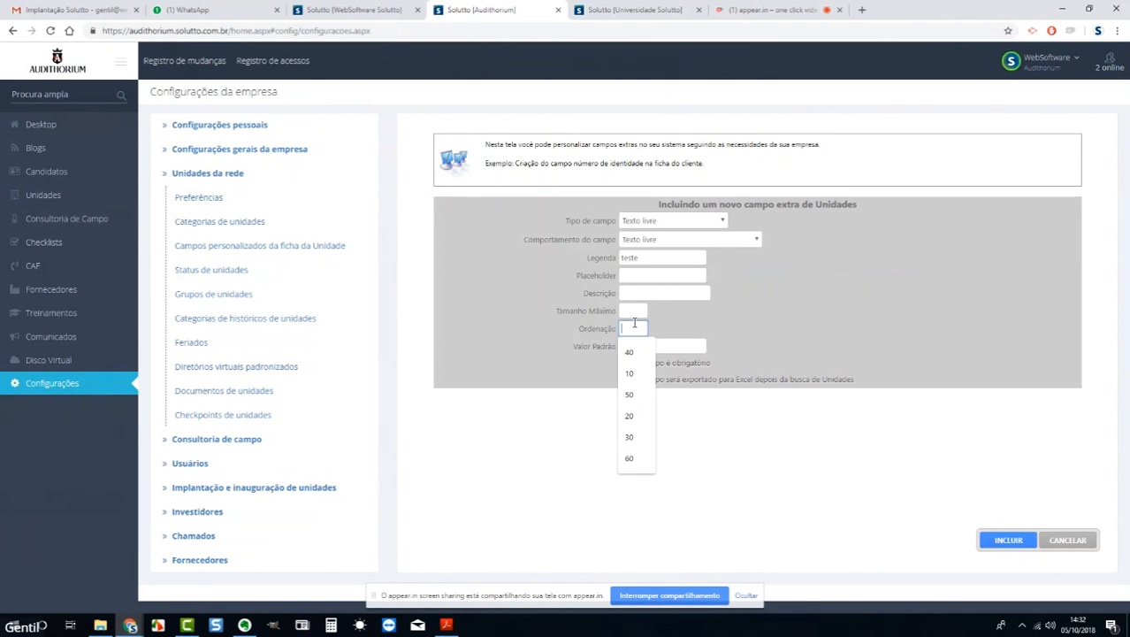
{"action": "type", "text": "10"}
{"action": "left_click", "coordinate": [793, 333]}
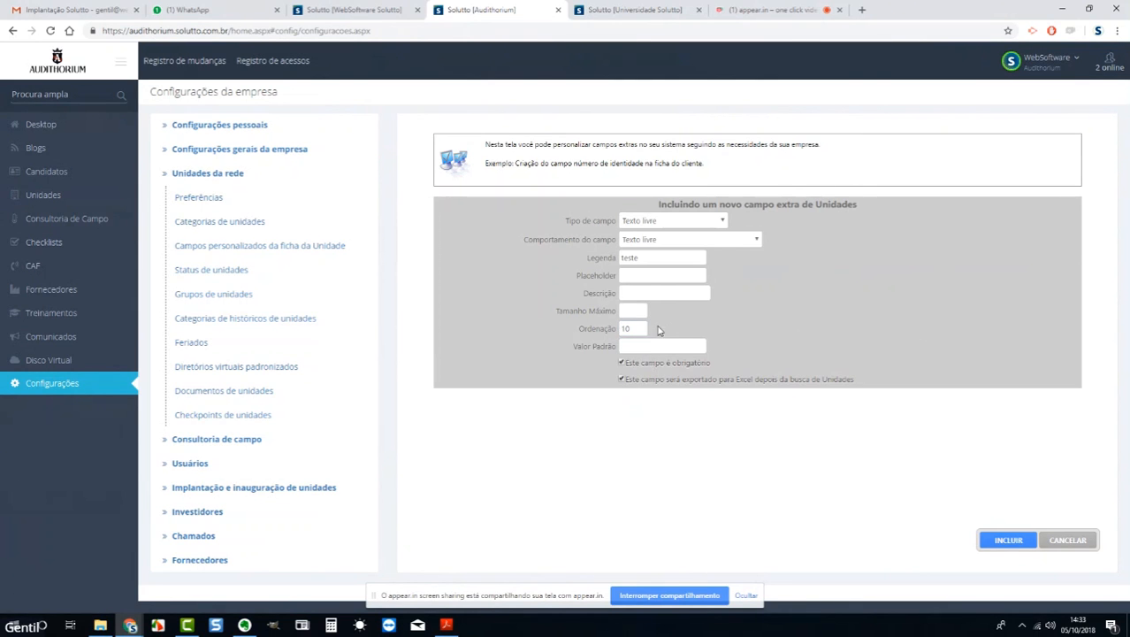
{"action": "left_click", "coordinate": [1009, 545]}
{"action": "type", "text": "255"}
{"action": "left_click", "coordinate": [1009, 540]}
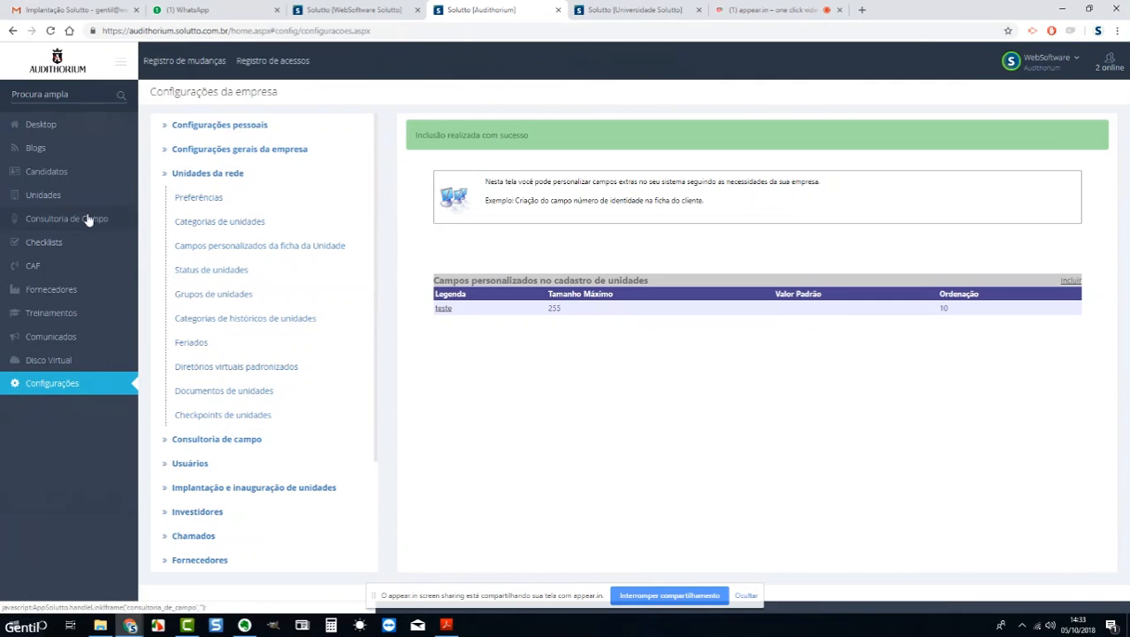
Reload the unit search page and look through the fields that units can be searched by.
{"action": "left_click", "coordinate": [55, 192]}
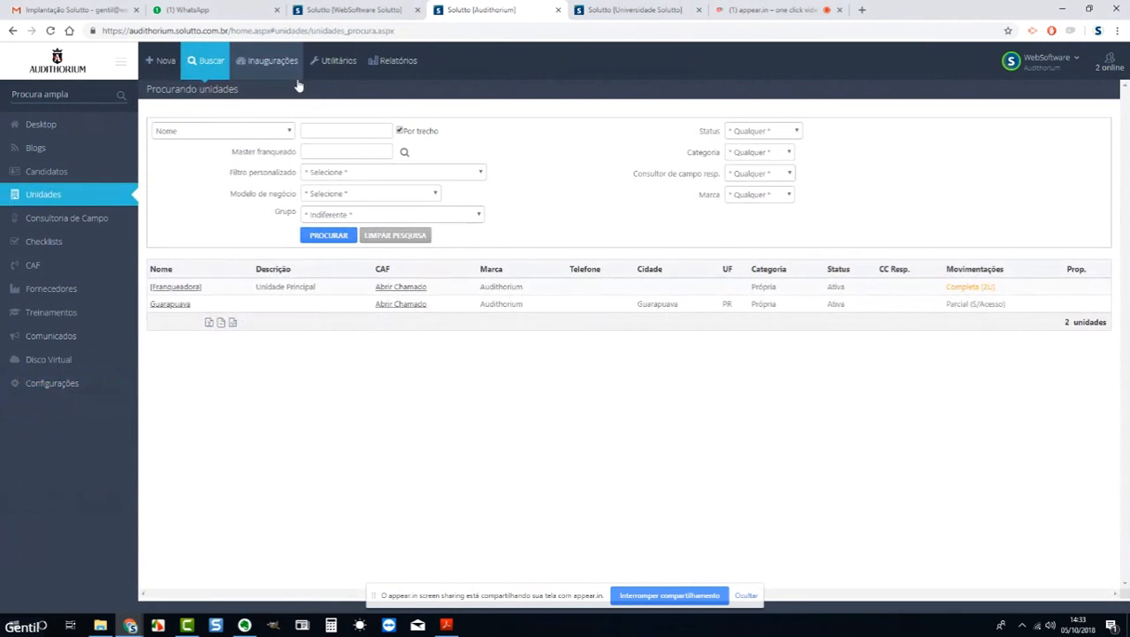
{"action": "right_click", "coordinate": [408, 384]}
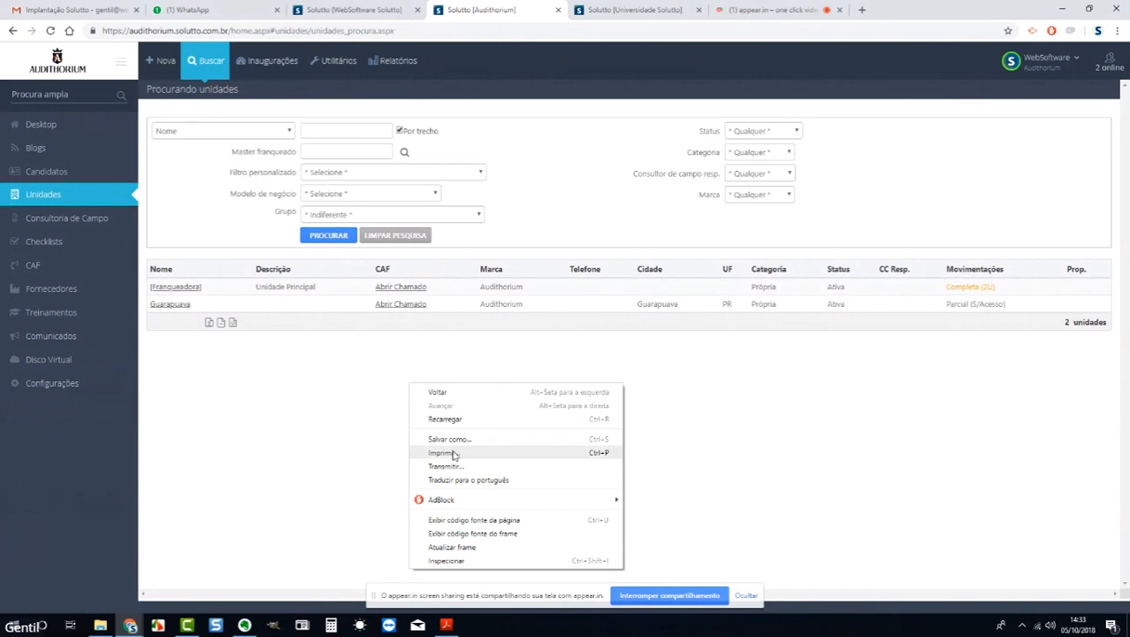
{"action": "left_click", "coordinate": [453, 546]}
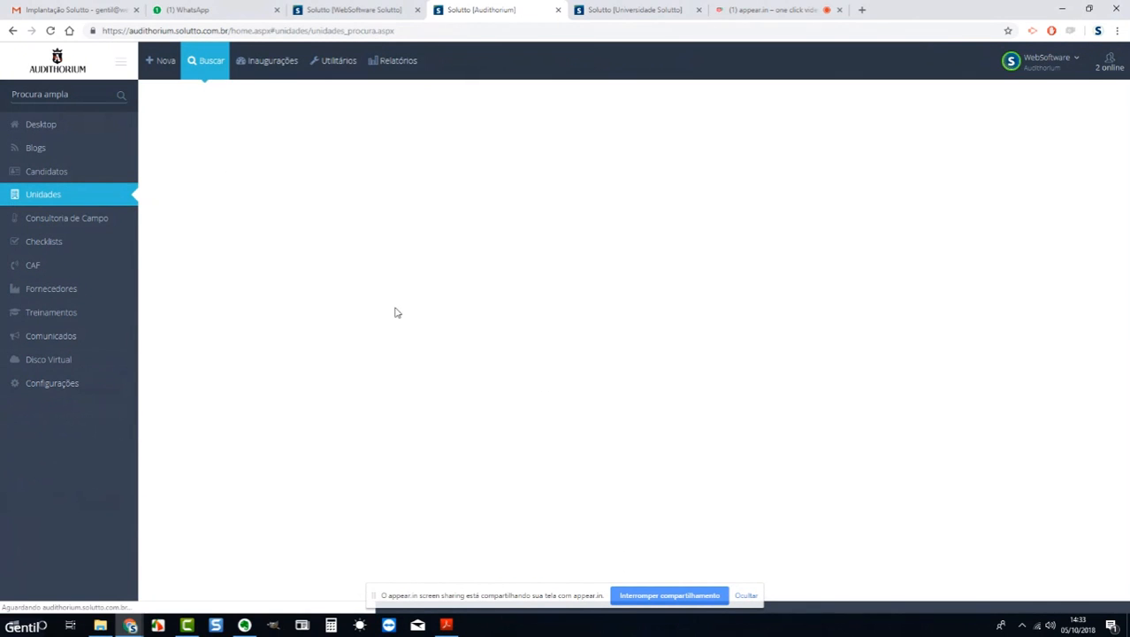
{"action": "left_click", "coordinate": [397, 236]}
{"action": "left_click", "coordinate": [284, 133]}
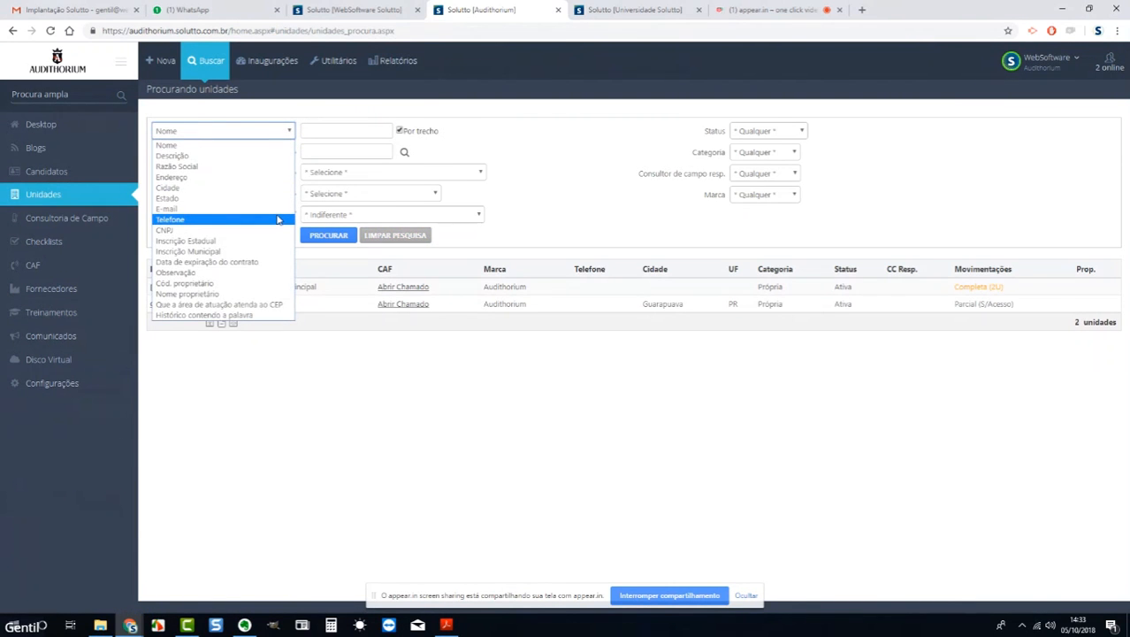
{"action": "key", "text": "Down"}
{"action": "key", "text": "Down"}
{"action": "key", "text": "Down"}
{"action": "key", "text": "Down"}
{"action": "key", "text": "Down"}
{"action": "key", "text": "Down"}
{"action": "key", "text": "Down"}
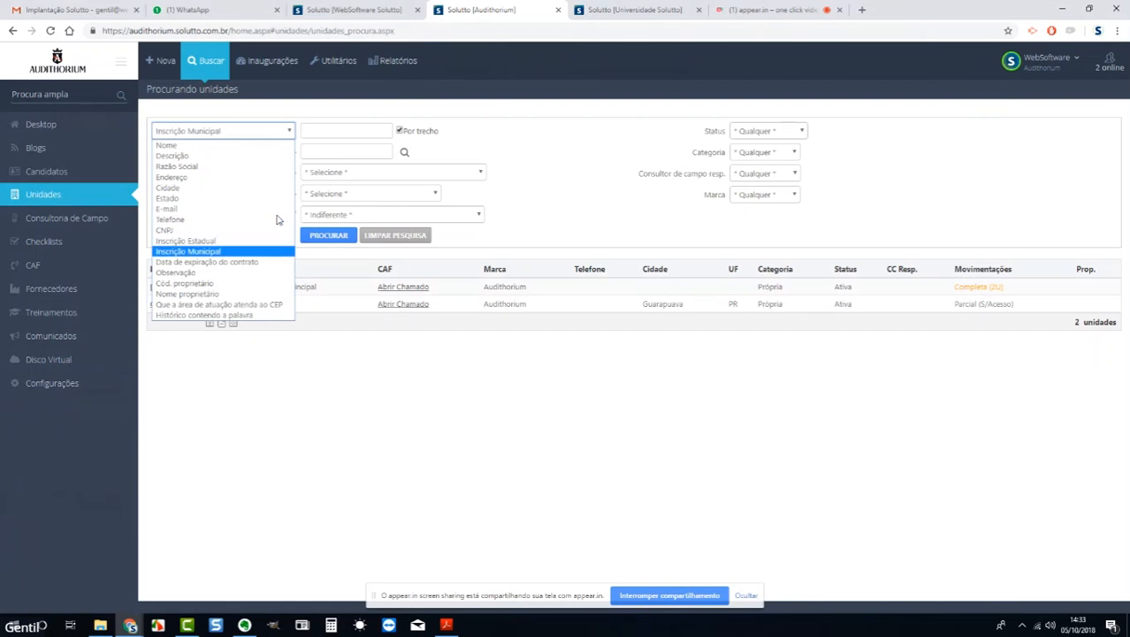
{"action": "key", "text": "Down"}
{"action": "key", "text": "Down"}
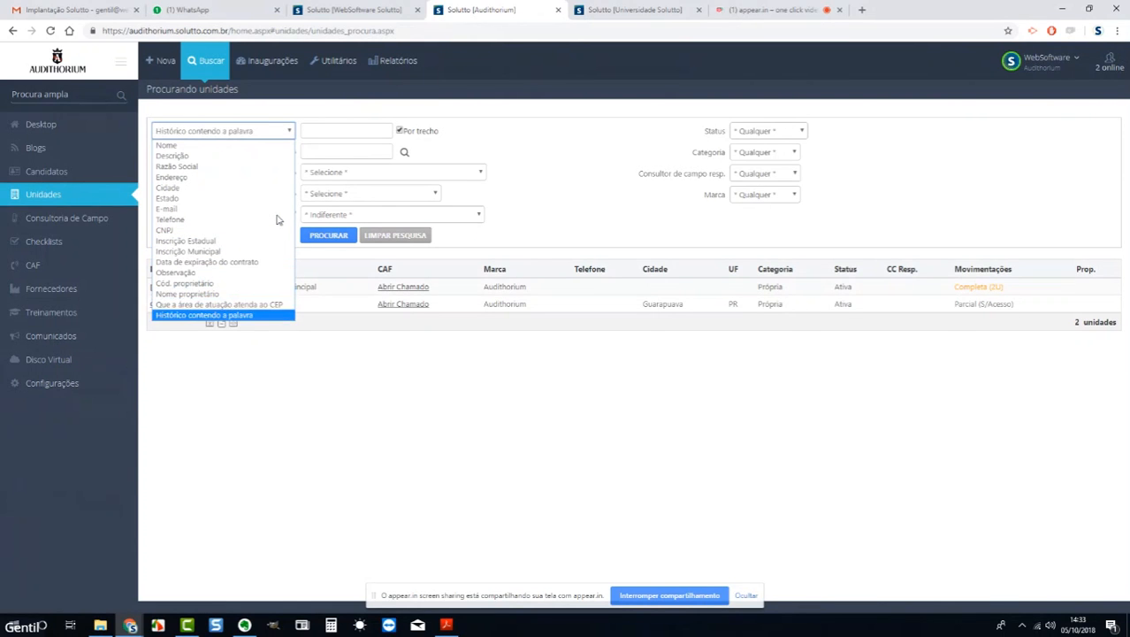
{"action": "key", "text": "Up"}
{"action": "key", "text": "Up"}
{"action": "key", "text": "Up"}
{"action": "key", "text": "Up"}
{"action": "key", "text": "Up"}
{"action": "key", "text": "Up"}
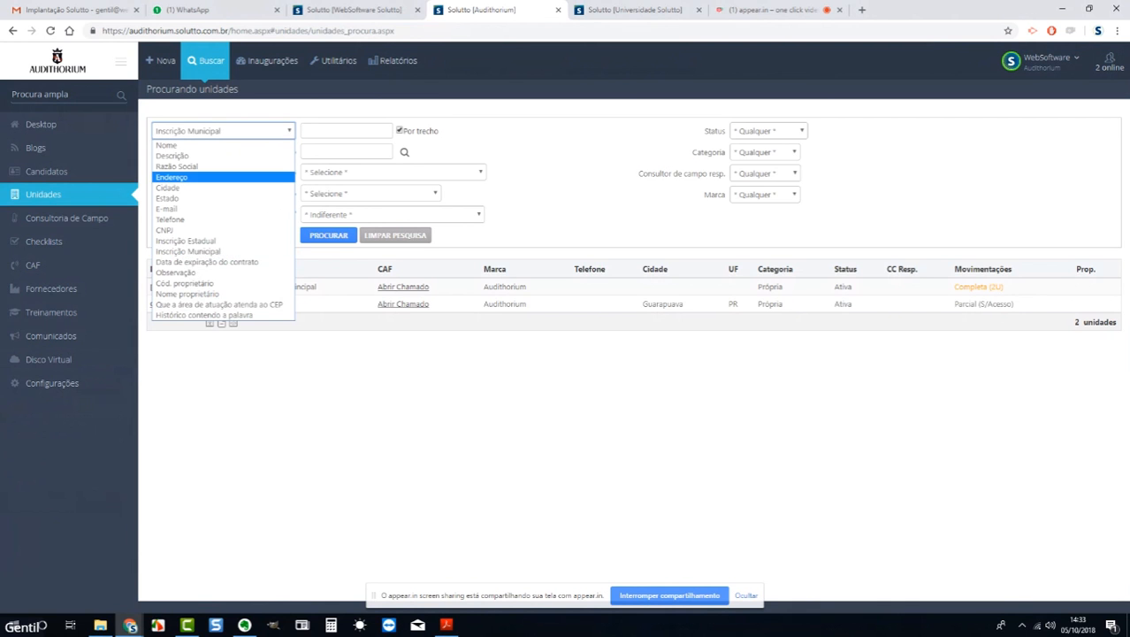
{"action": "left_click", "coordinate": [91, 269]}
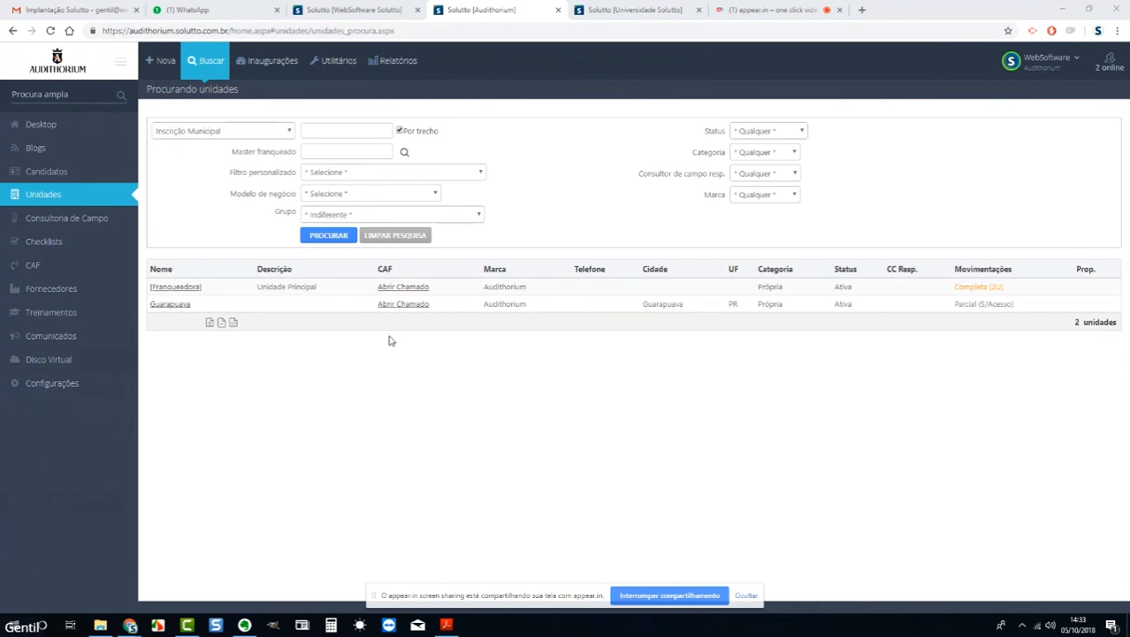
View the Filtro personalizado options available in the unit search.
{"action": "left_click", "coordinate": [389, 172]}
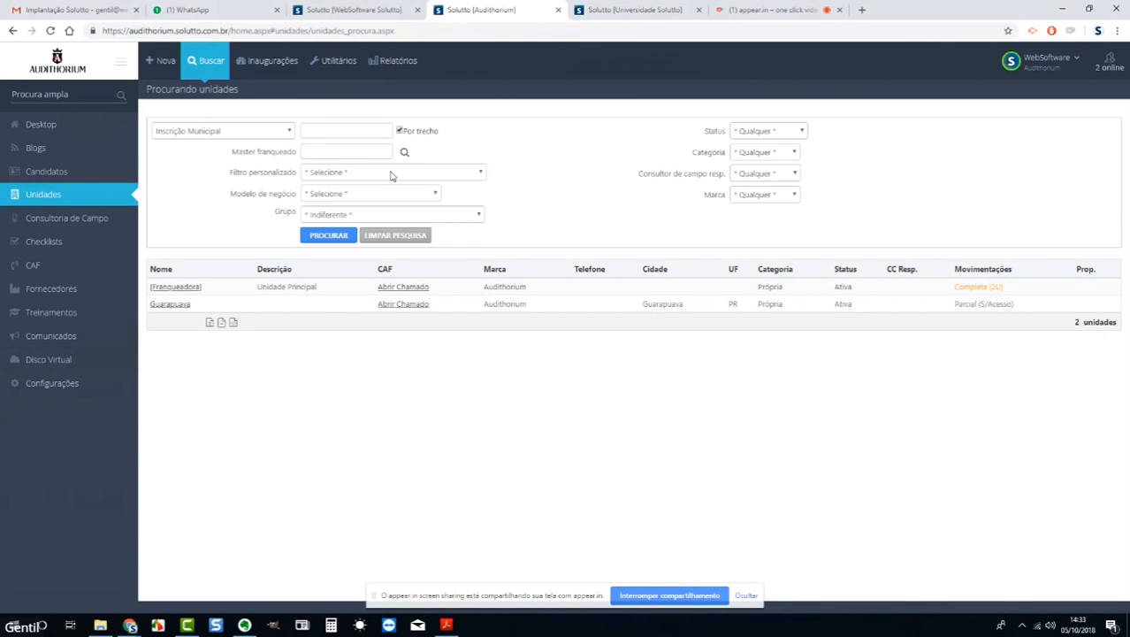
{"action": "left_click", "coordinate": [390, 173]}
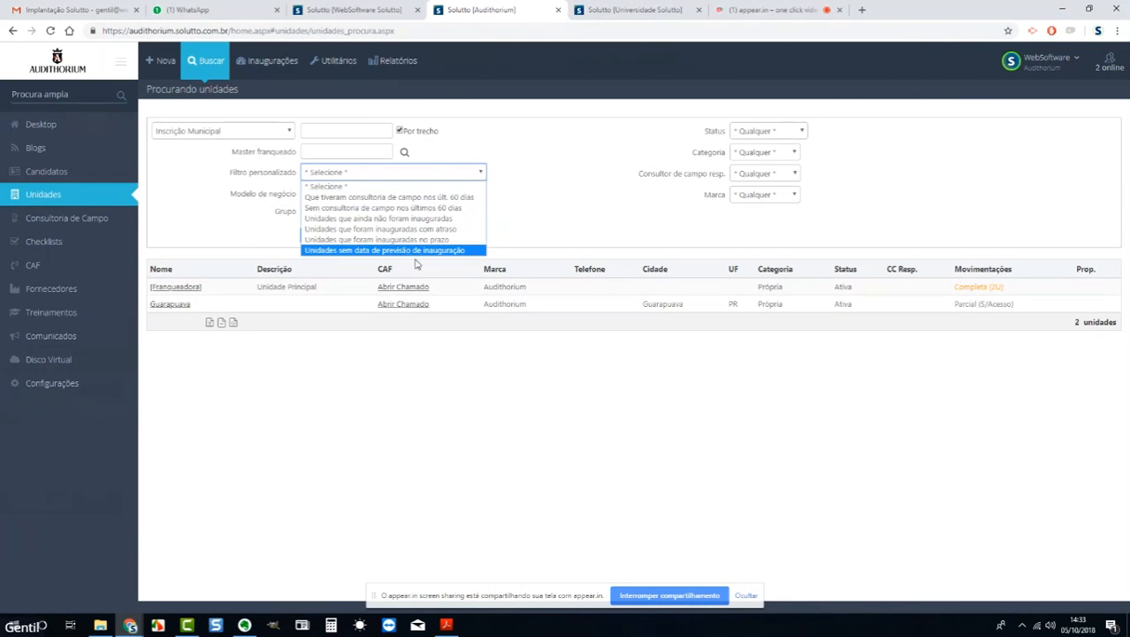
{"action": "left_click", "coordinate": [396, 177]}
{"action": "left_click", "coordinate": [508, 148]}
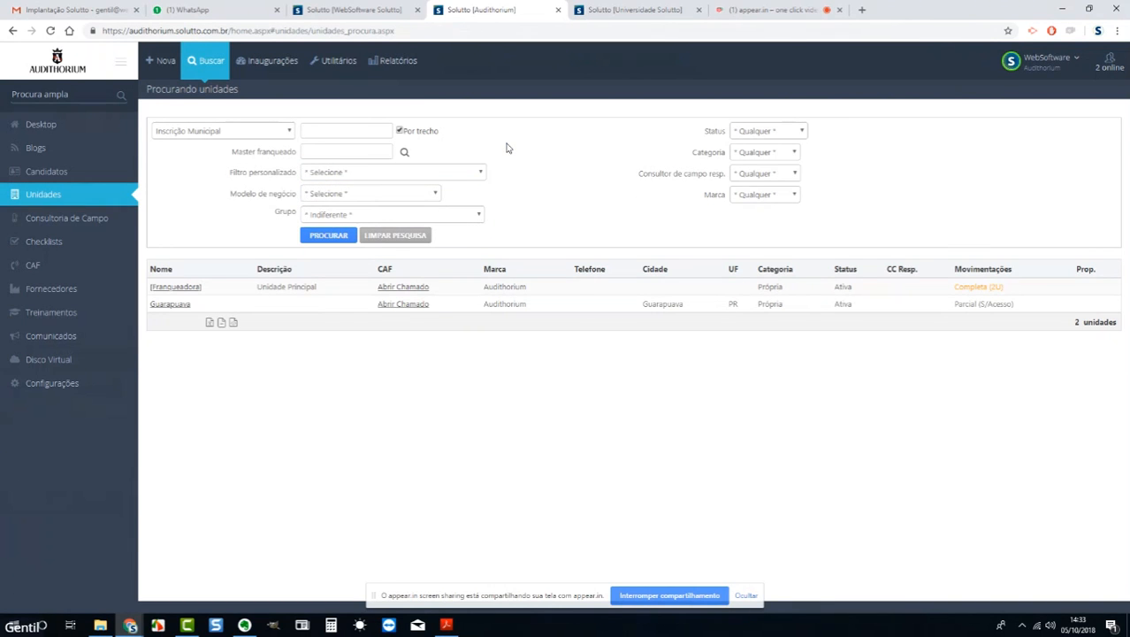
Delete the custom field "teste" from the unit form in the company settings.
{"action": "left_click", "coordinate": [76, 389]}
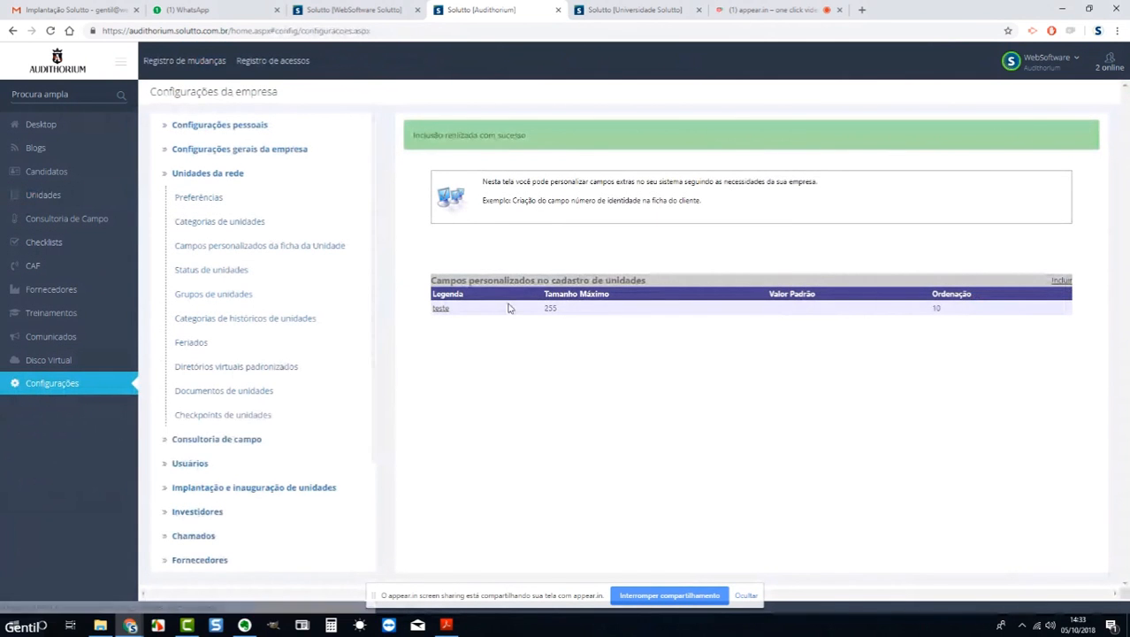
{"action": "left_click", "coordinate": [442, 308]}
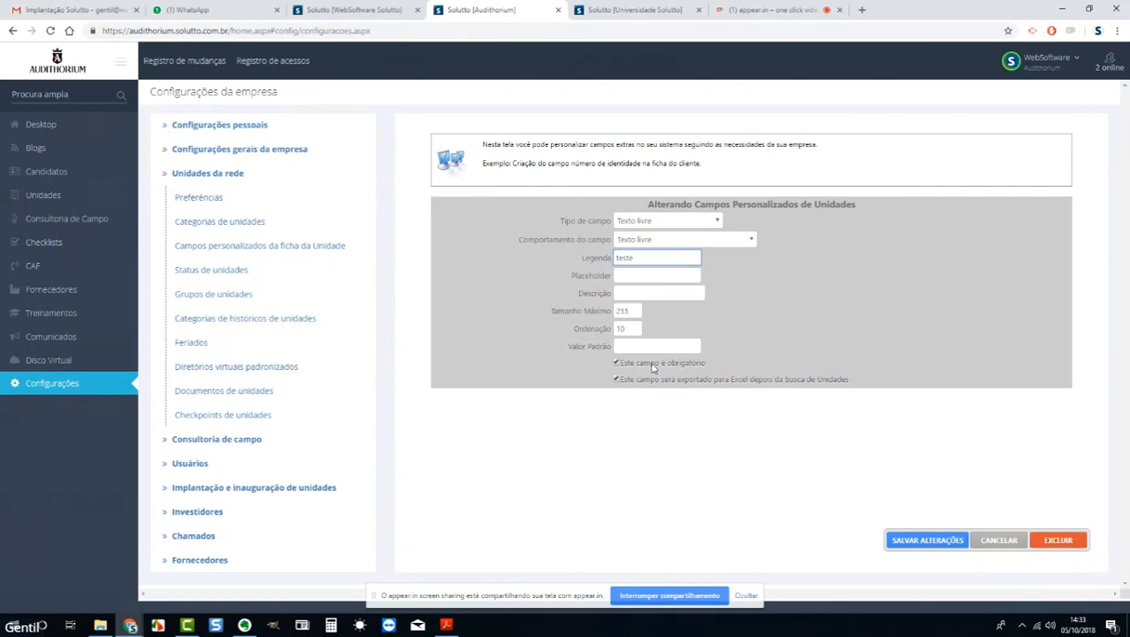
{"action": "left_click", "coordinate": [653, 368]}
{"action": "left_click", "coordinate": [1061, 541]}
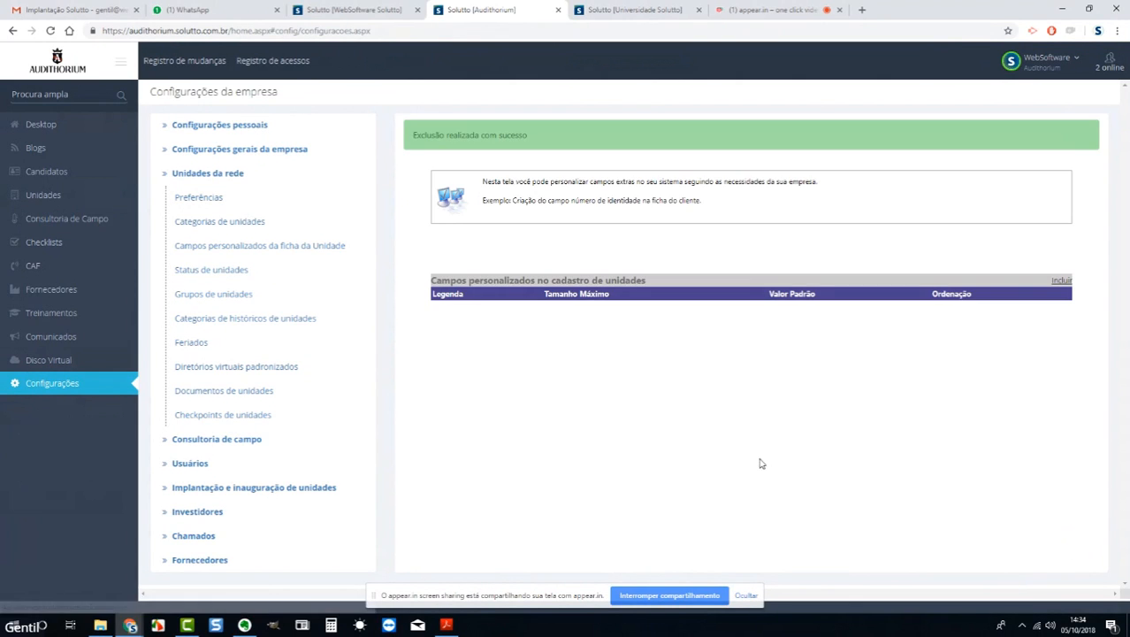
View the company settings for unit statuses, unit groups and unit history categories.
{"action": "left_click", "coordinate": [279, 268]}
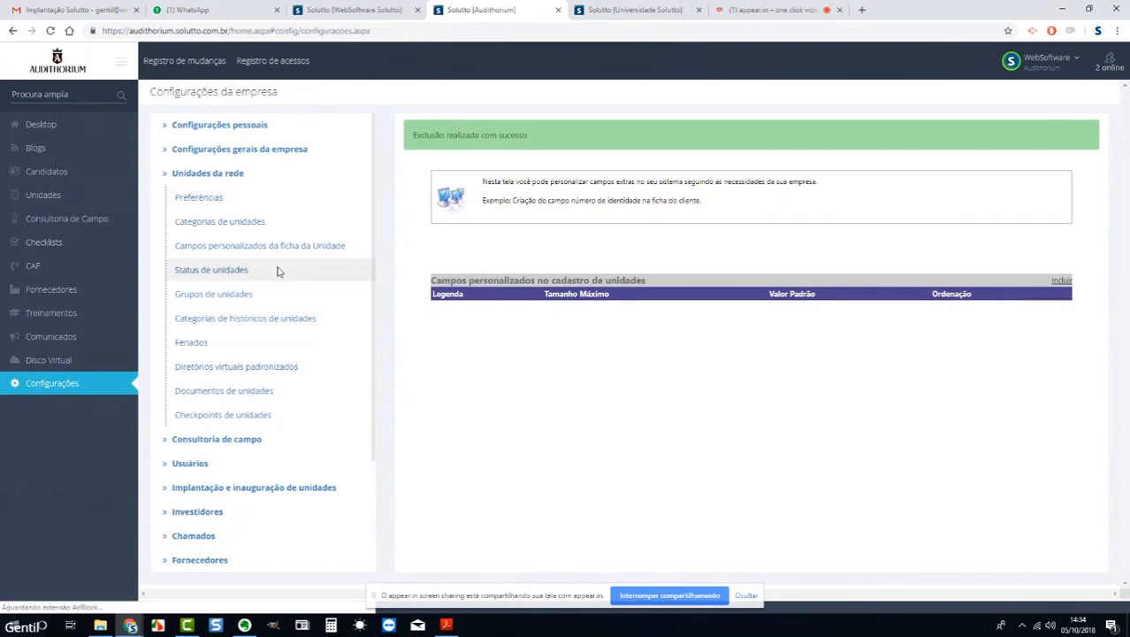
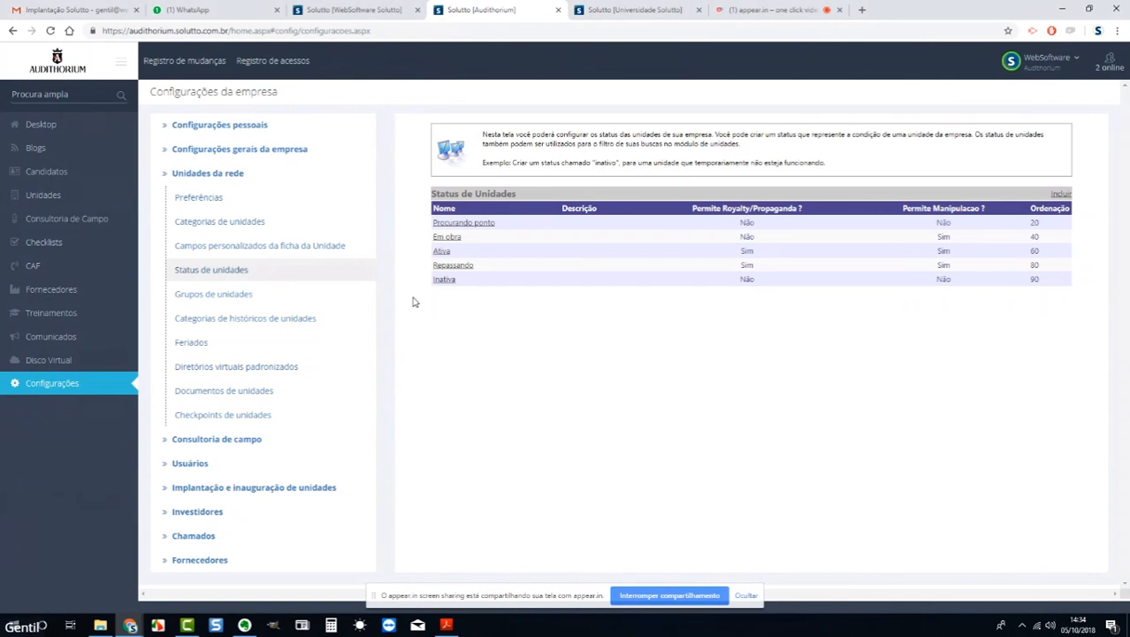
{"action": "left_click", "coordinate": [330, 297]}
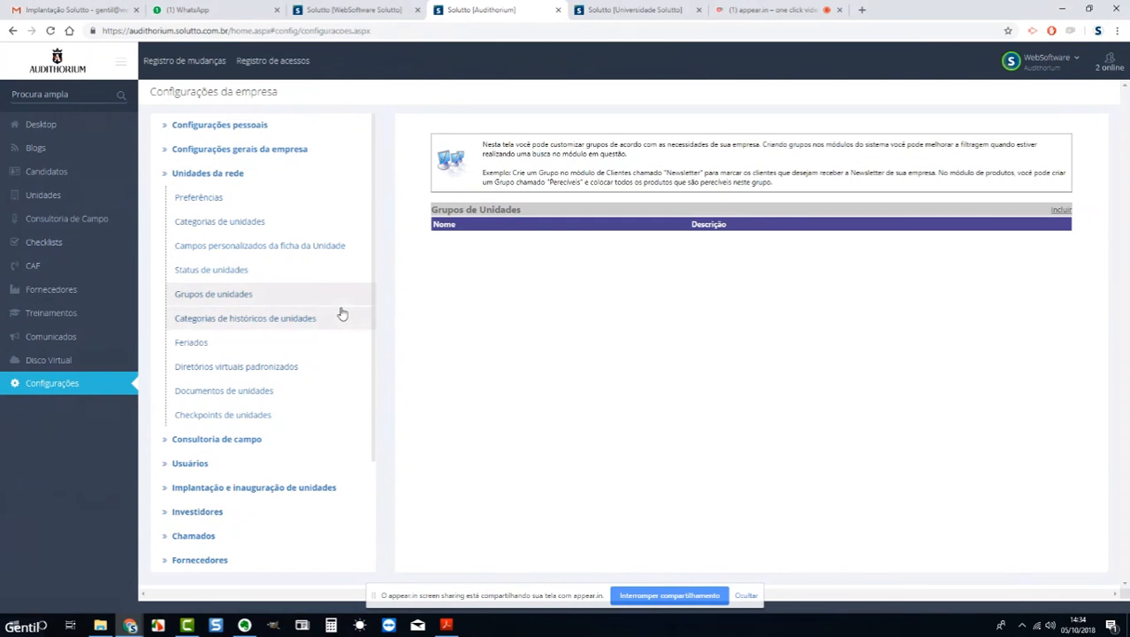
{"action": "scroll", "coordinate": [344, 307], "scroll_direction": "down", "scroll_amount": 1}
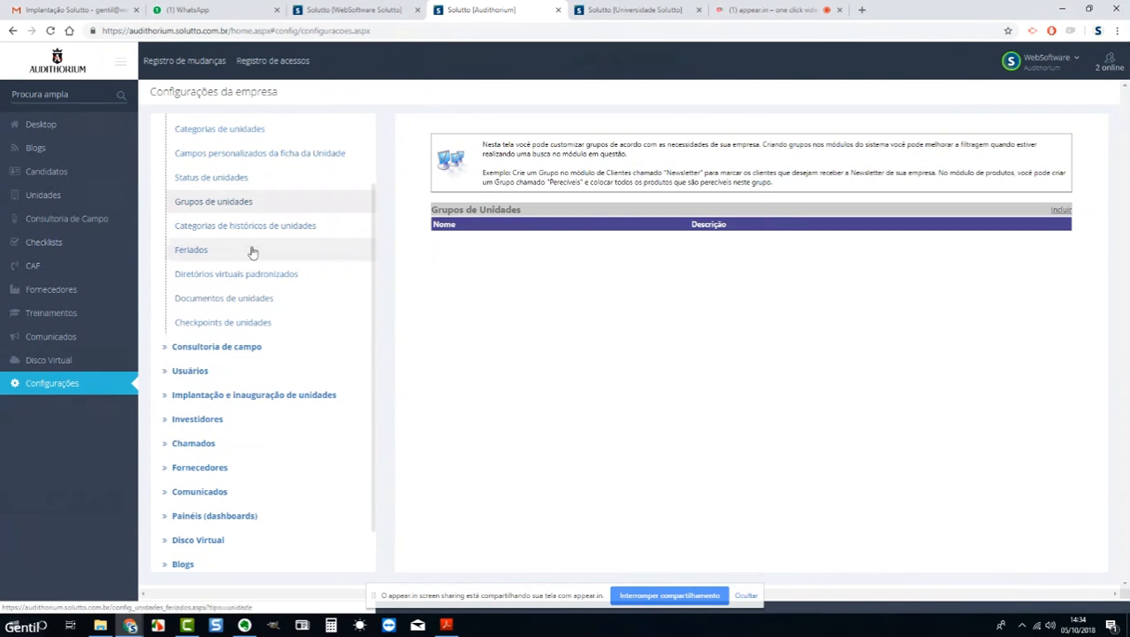
{"action": "left_click", "coordinate": [246, 230]}
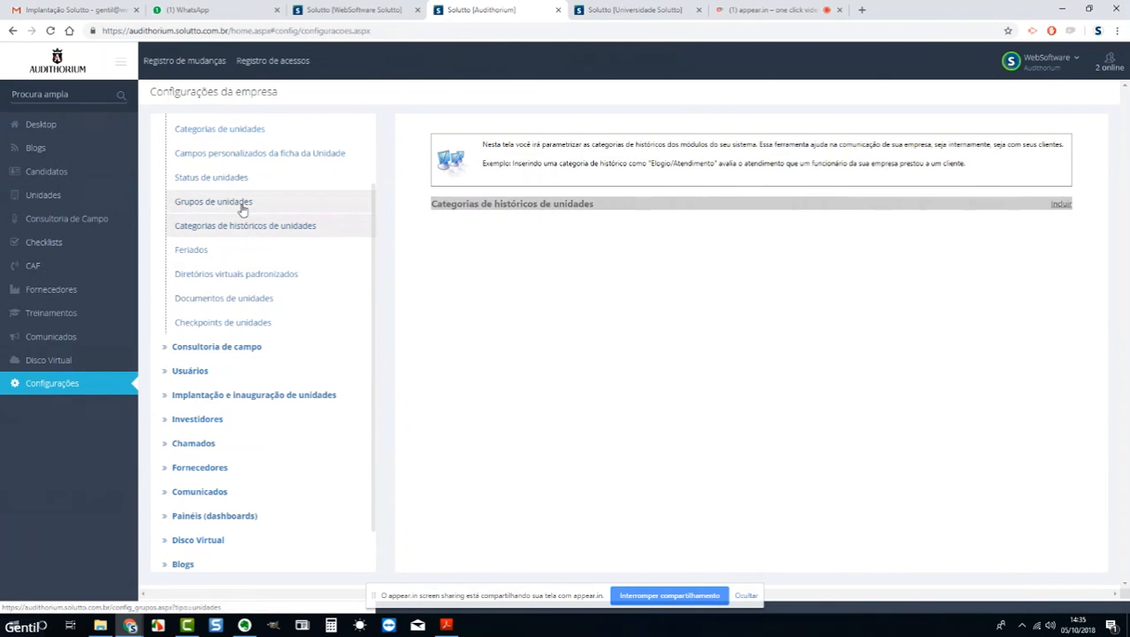
{"action": "left_click", "coordinate": [240, 212]}
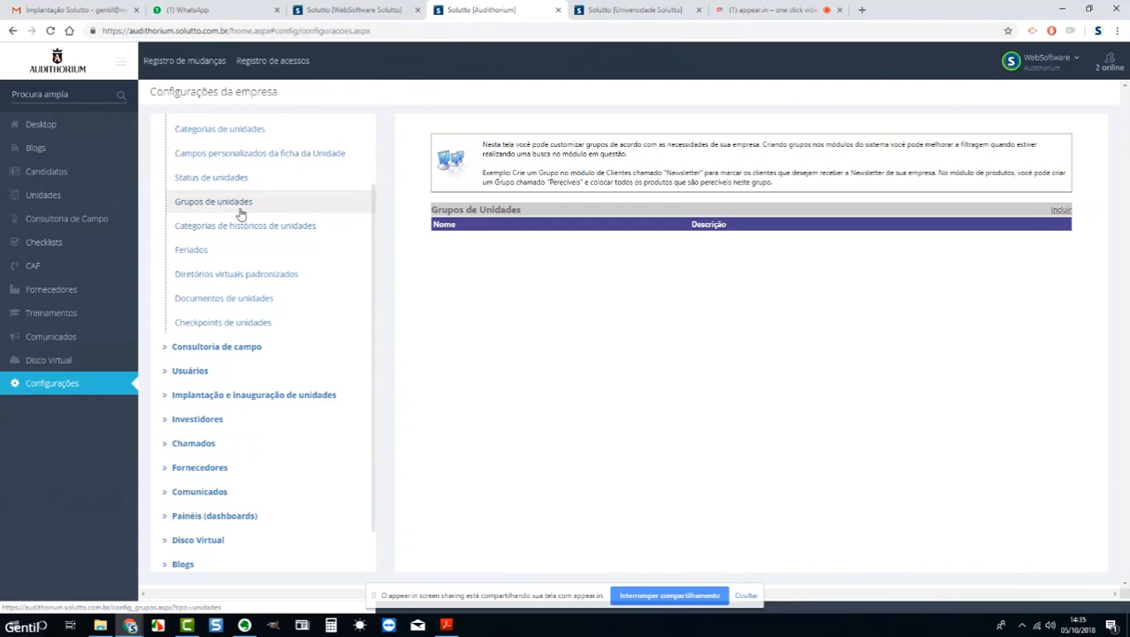
{"action": "left_click", "coordinate": [257, 229]}
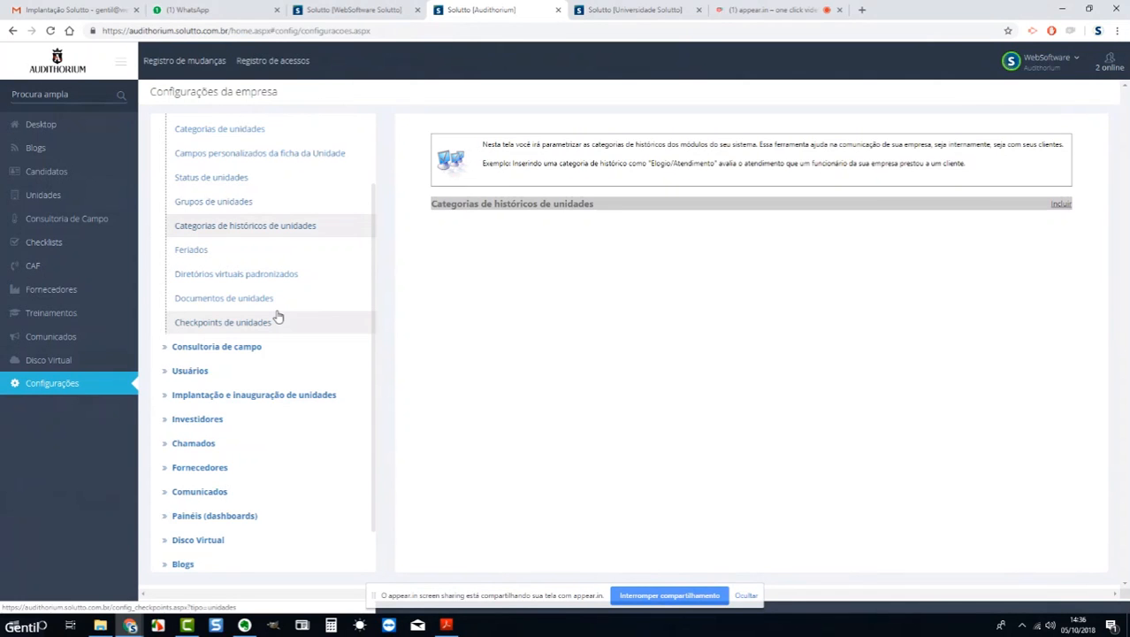
Add a standard virtual directory named "Fotos" for all units in the company settings.
{"action": "left_click", "coordinate": [266, 279]}
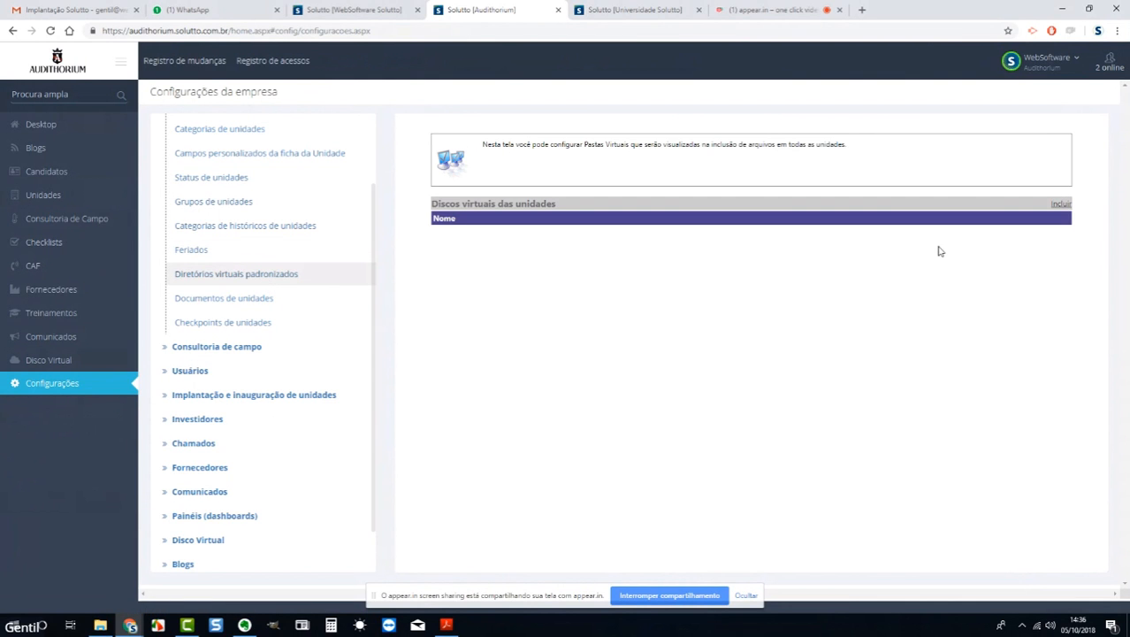
{"action": "left_click", "coordinate": [1062, 206]}
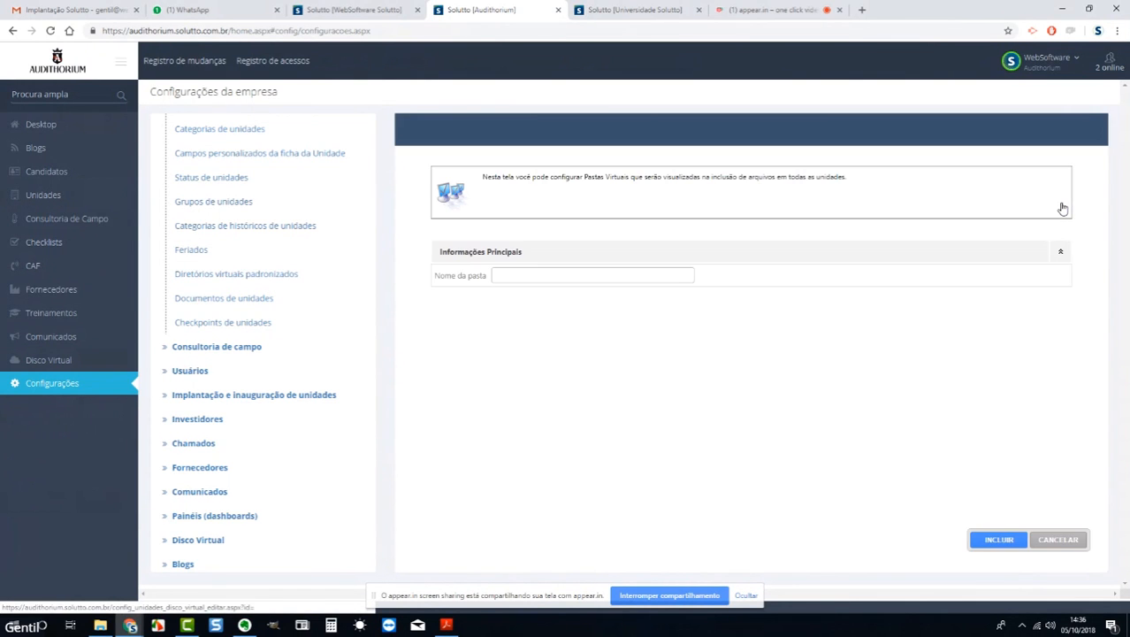
{"action": "left_click", "coordinate": [646, 274]}
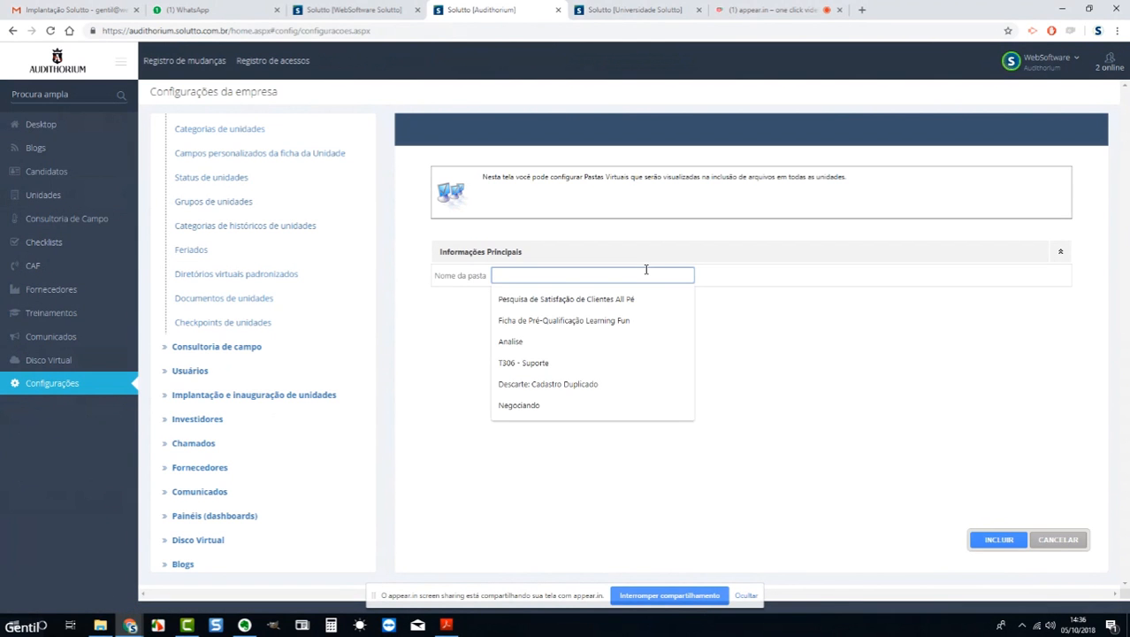
{"action": "type", "text": "Fo"}
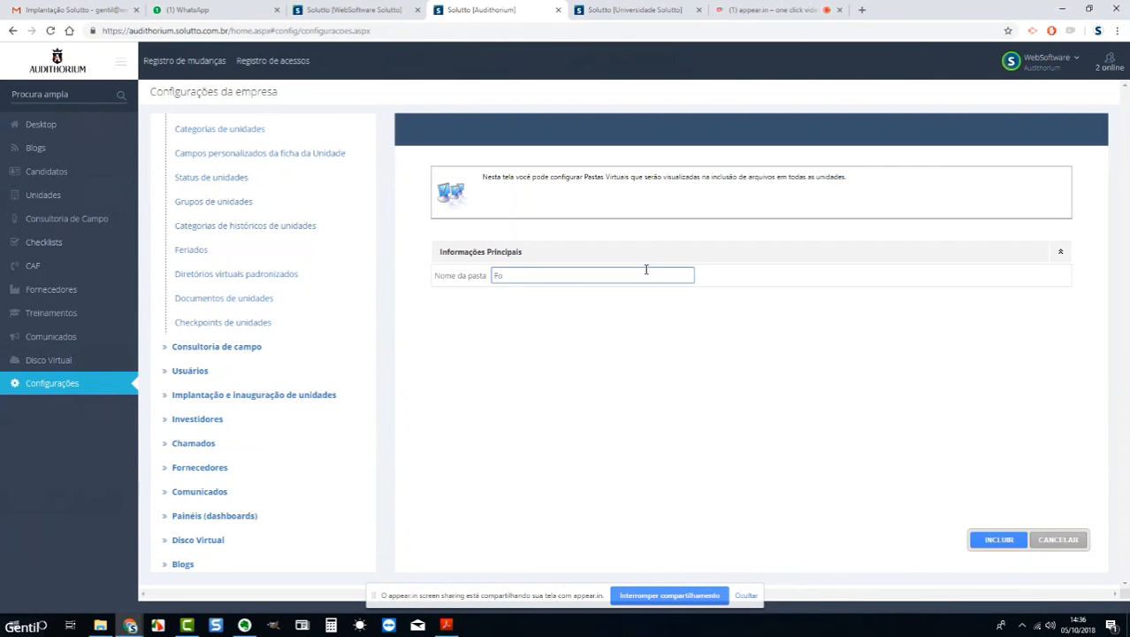
{"action": "type", "text": "rtos"}
{"action": "key", "text": "Return"}
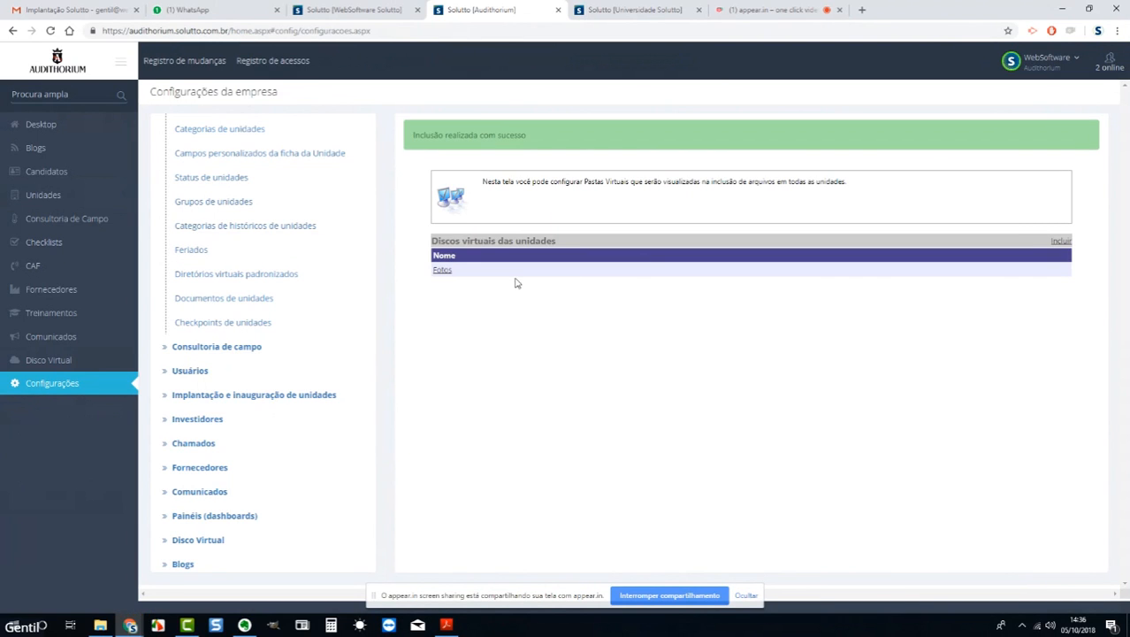
Open the Guarapuava unit's attached files and view the access options for a new attachment.
{"action": "left_click", "coordinate": [46, 196]}
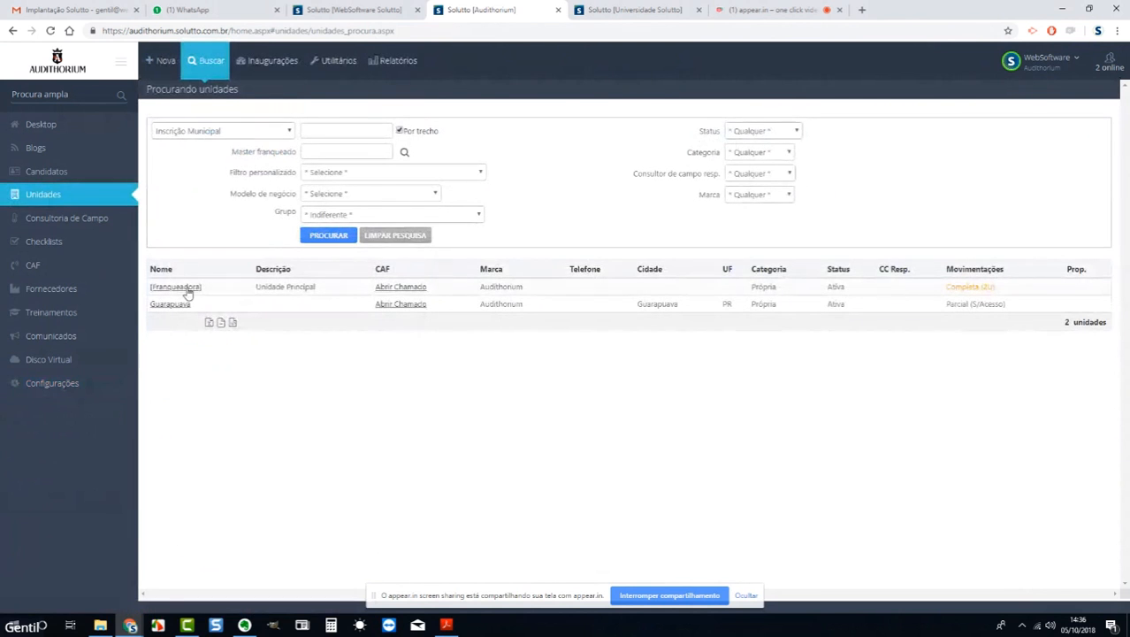
{"action": "left_click", "coordinate": [168, 306]}
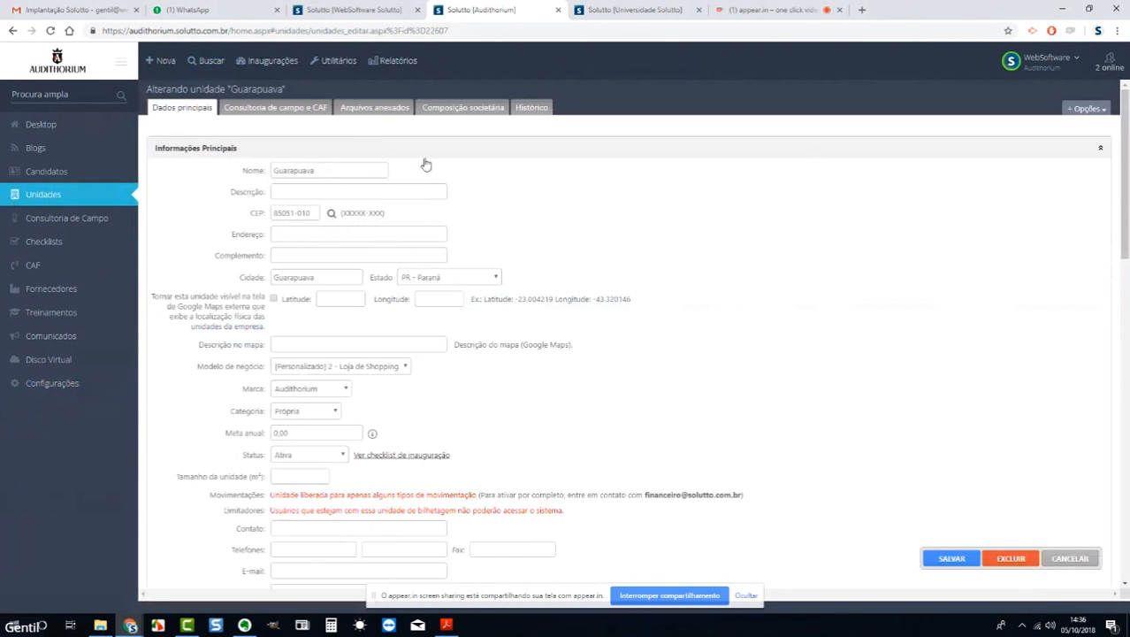
{"action": "left_click", "coordinate": [389, 109]}
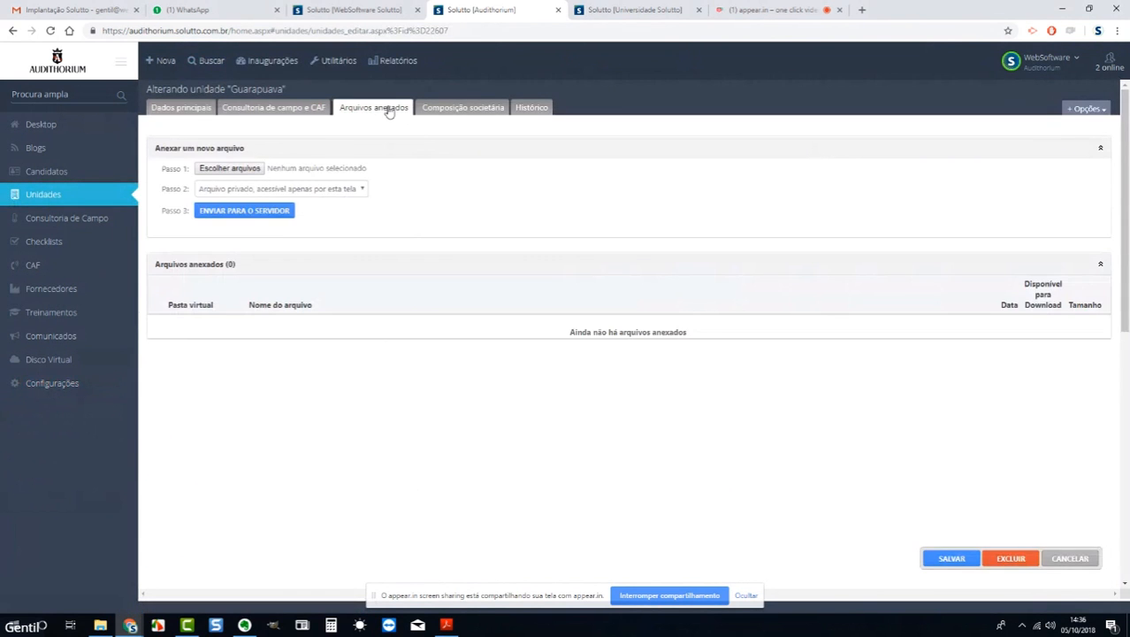
{"action": "left_click", "coordinate": [331, 190]}
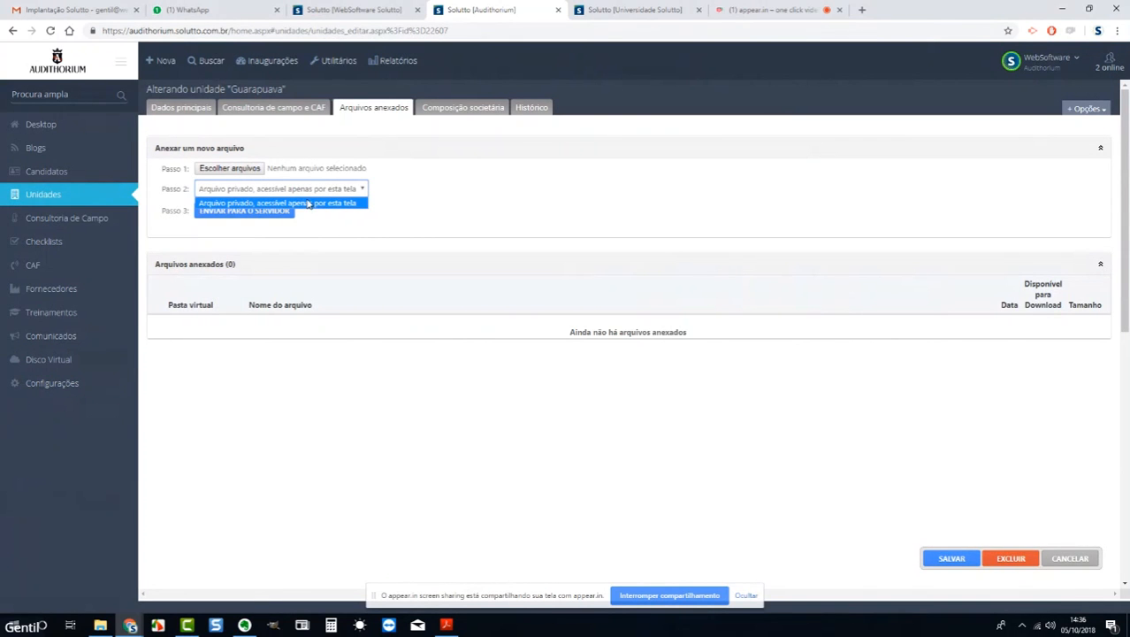
{"action": "left_click", "coordinate": [308, 204]}
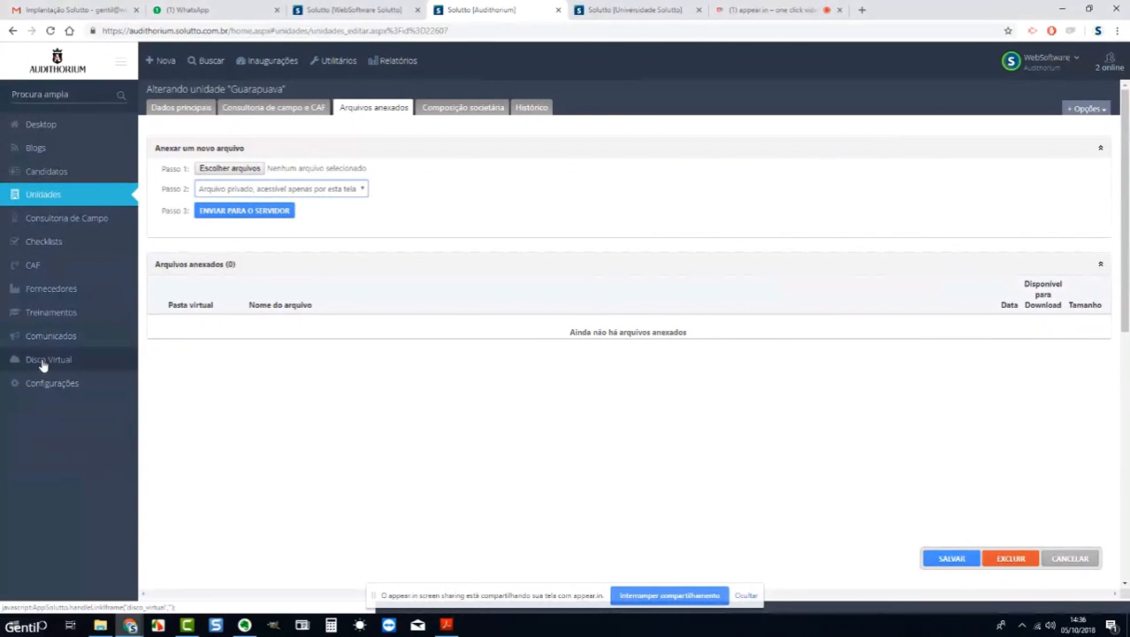
View the folders of [Franqueadora] and Guarapuava in the Disco Virtual, and return to the Guarapuava unit record.
{"action": "left_click", "coordinate": [41, 361]}
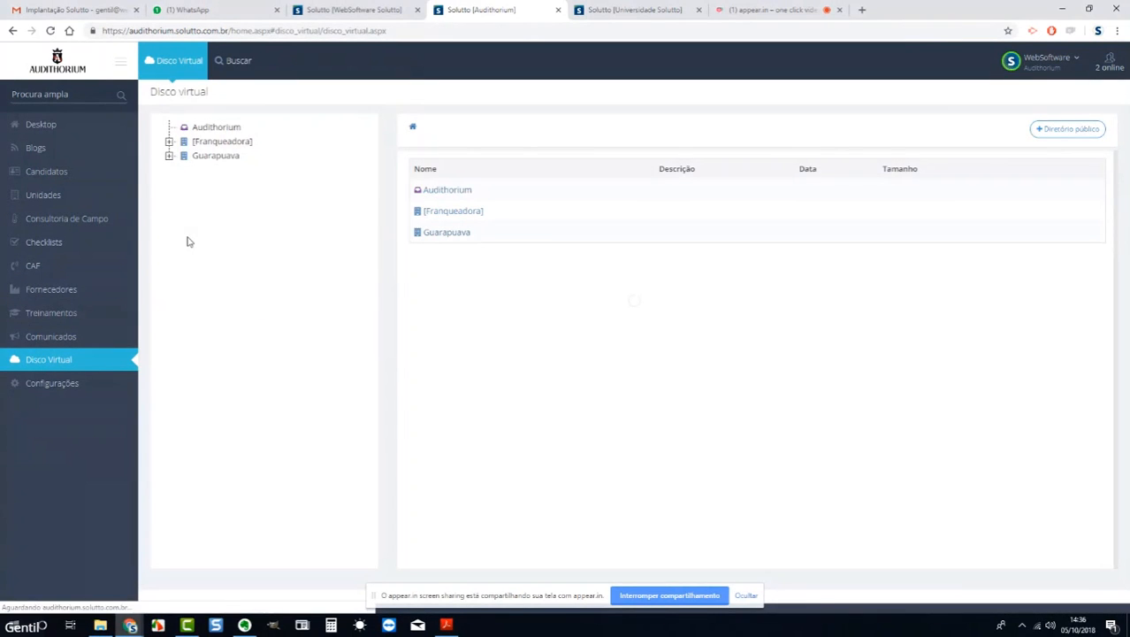
{"action": "left_click", "coordinate": [169, 143]}
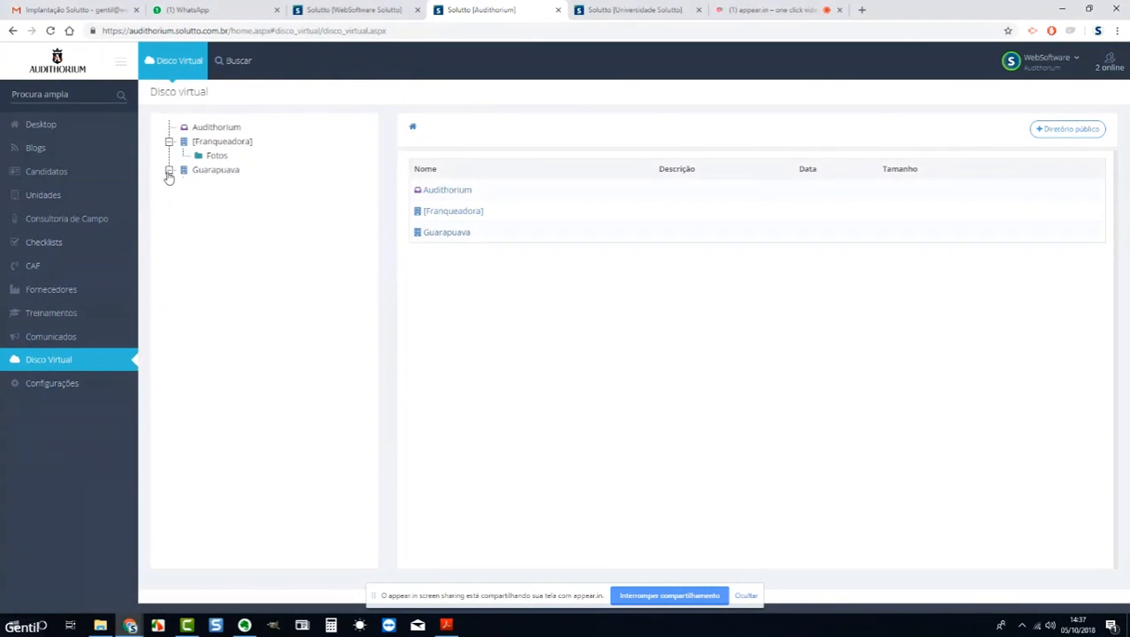
{"action": "left_click", "coordinate": [169, 170]}
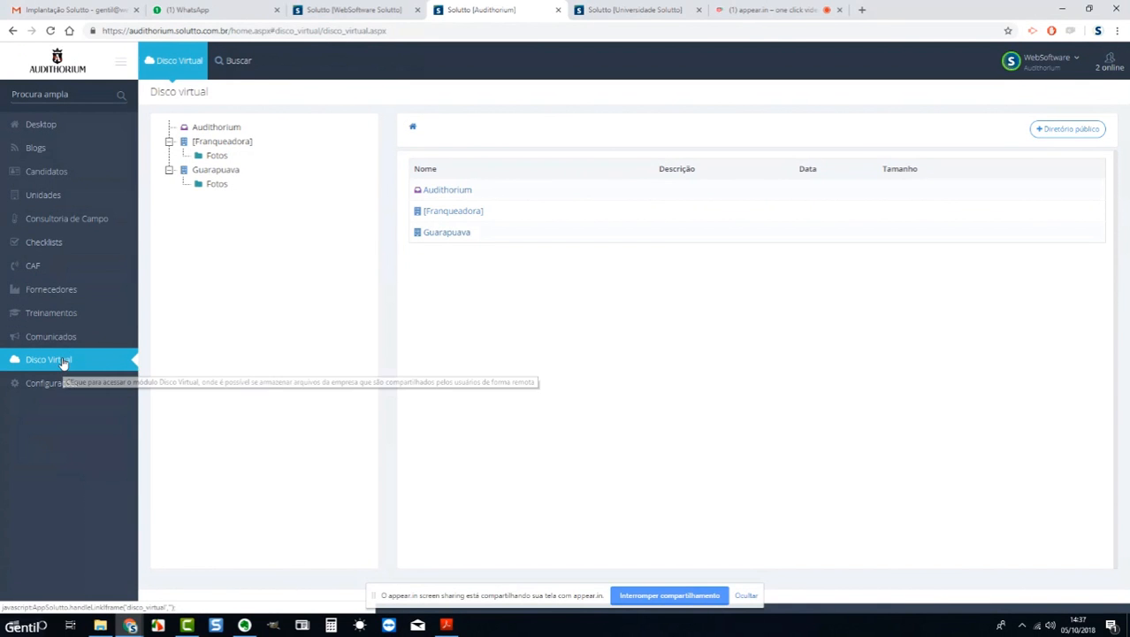
{"action": "left_click", "coordinate": [54, 198]}
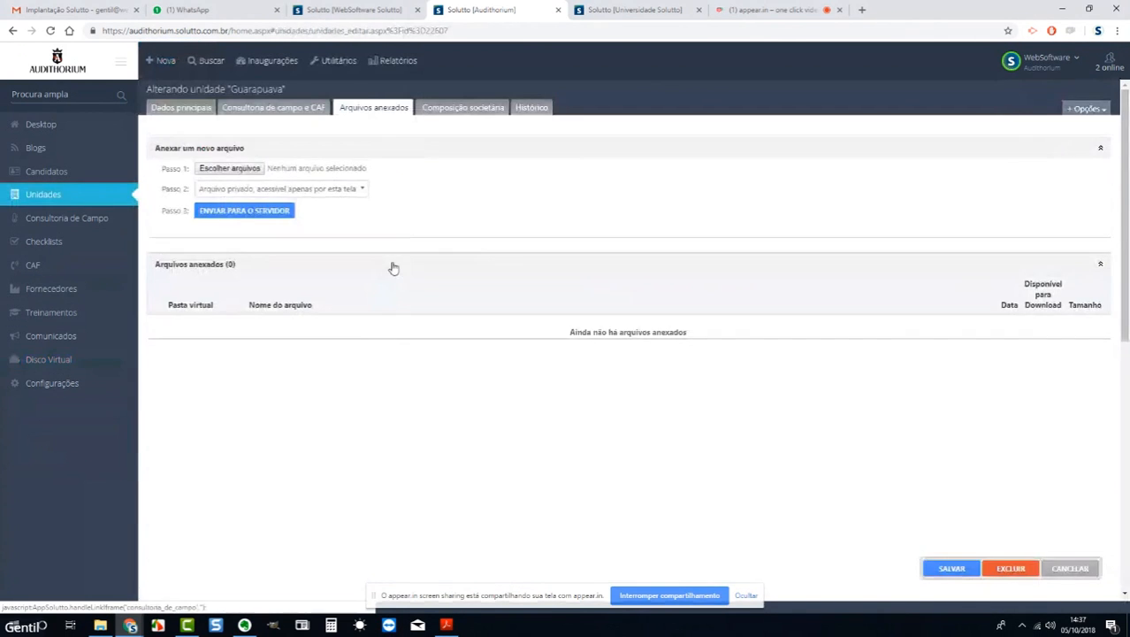
Reload the Guarapuava unit record, reopen its attached files and view the access options for a new attachment.
{"action": "right_click", "coordinate": [440, 180]}
{"action": "left_click", "coordinate": [479, 344]}
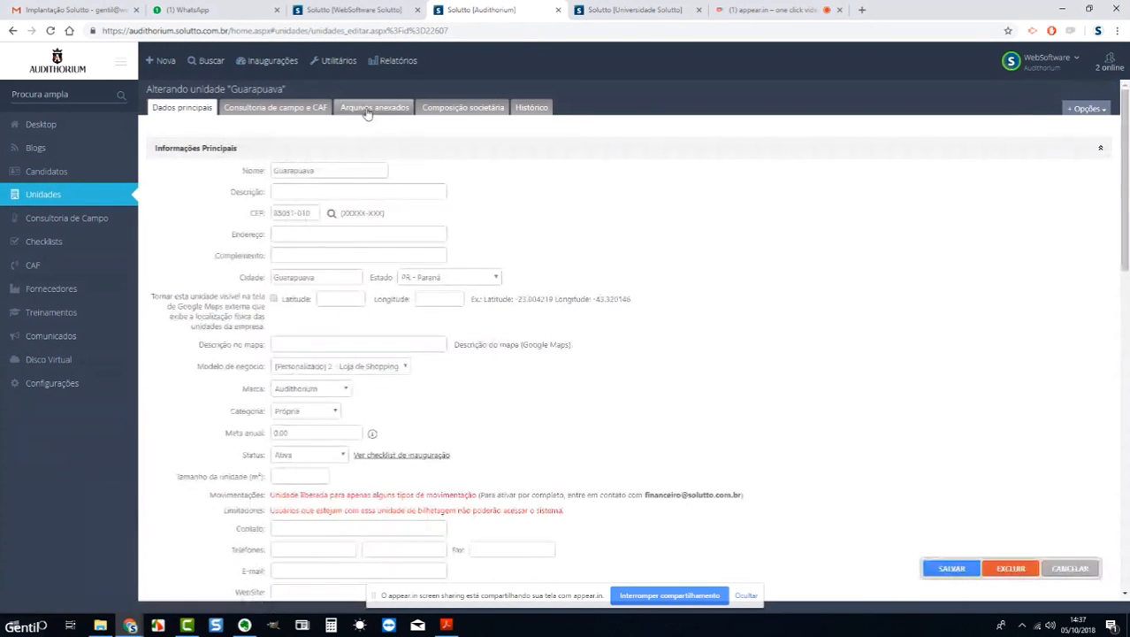
{"action": "left_click", "coordinate": [372, 107]}
{"action": "left_click", "coordinate": [347, 190]}
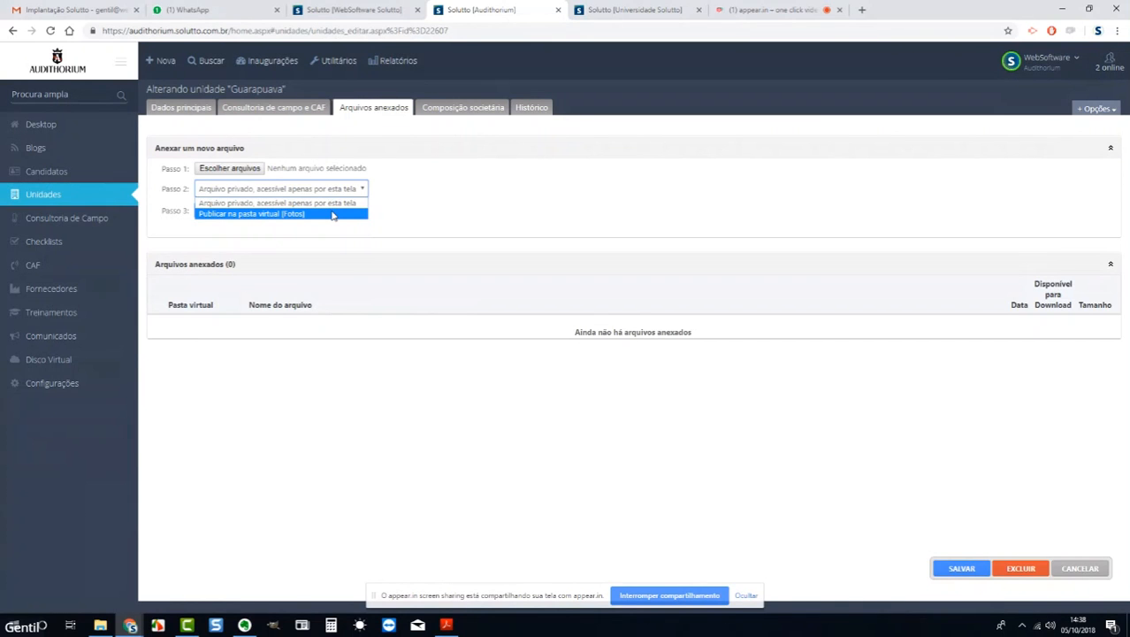
{"action": "left_click", "coordinate": [451, 185]}
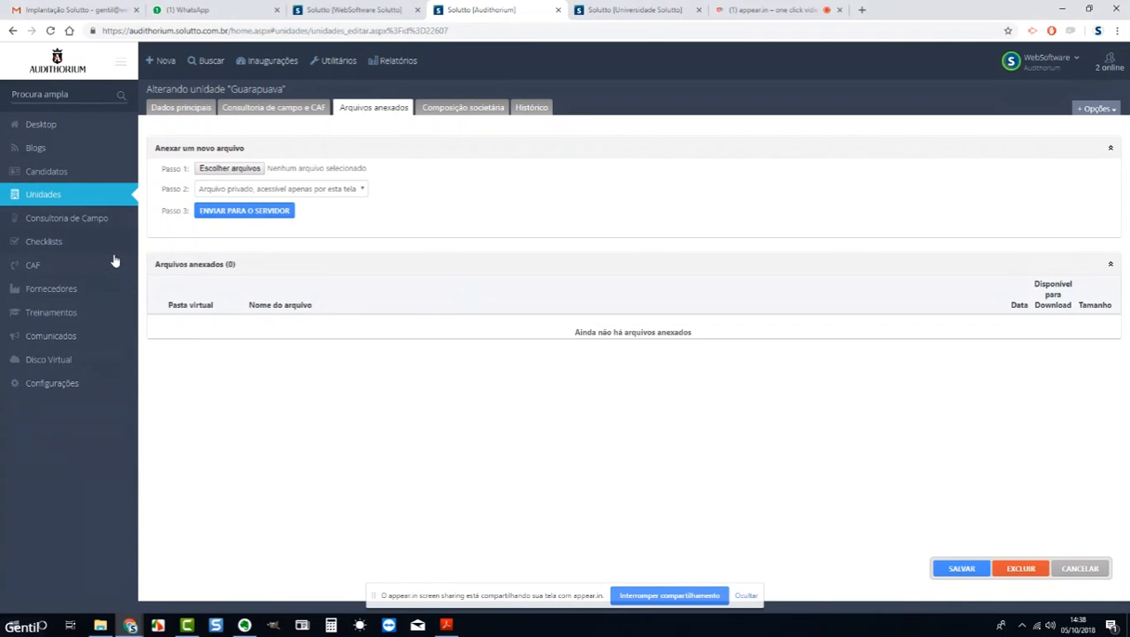
Open the list of system access profiles in the company's user settings.
{"action": "left_click", "coordinate": [77, 382]}
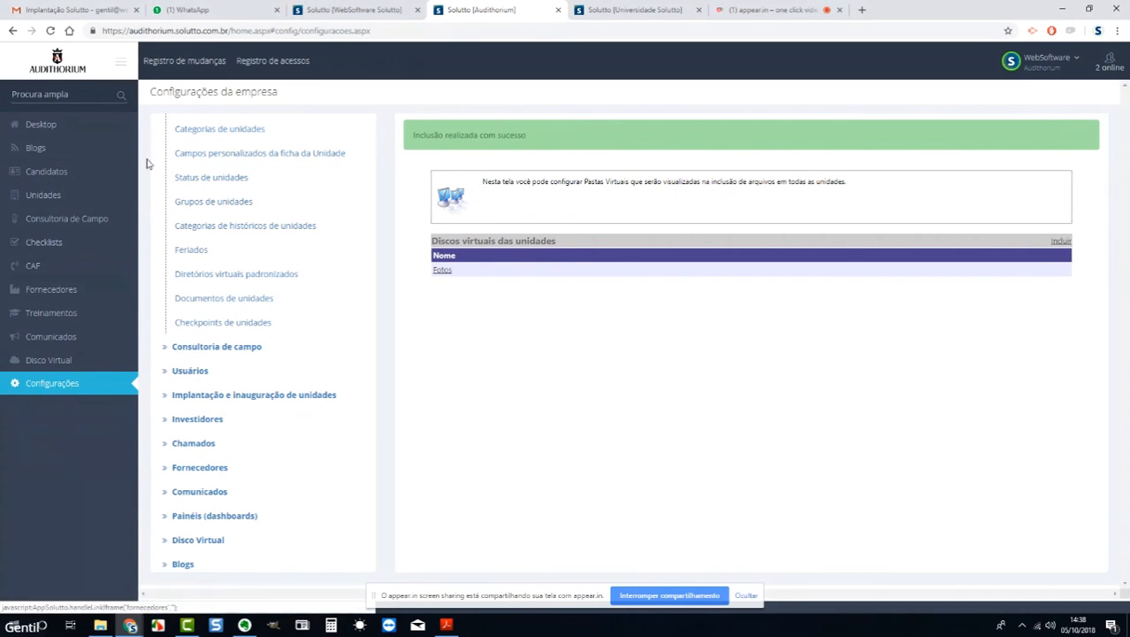
{"action": "scroll", "coordinate": [220, 175], "scroll_direction": "up", "scroll_amount": 1}
{"action": "left_click", "coordinate": [216, 173]}
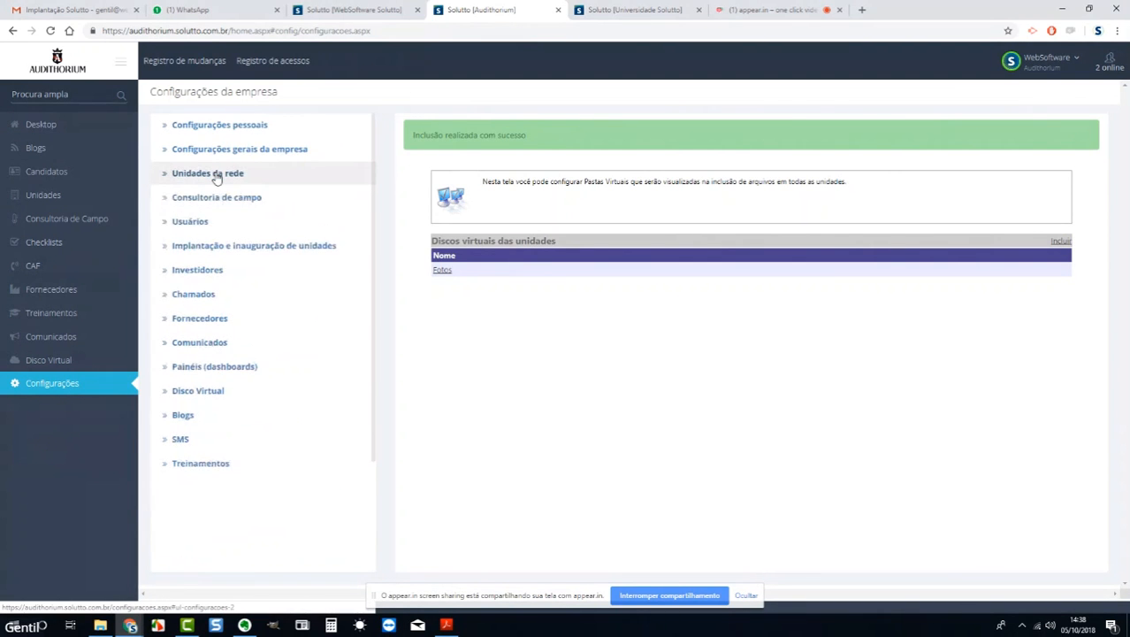
{"action": "left_click", "coordinate": [228, 223]}
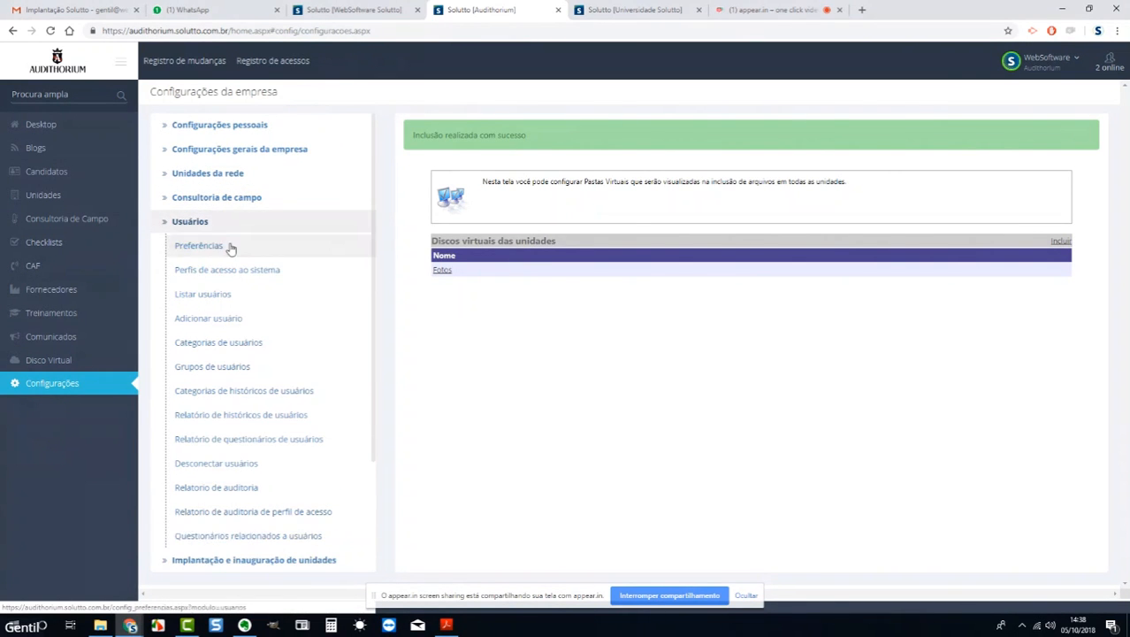
{"action": "left_click", "coordinate": [230, 270]}
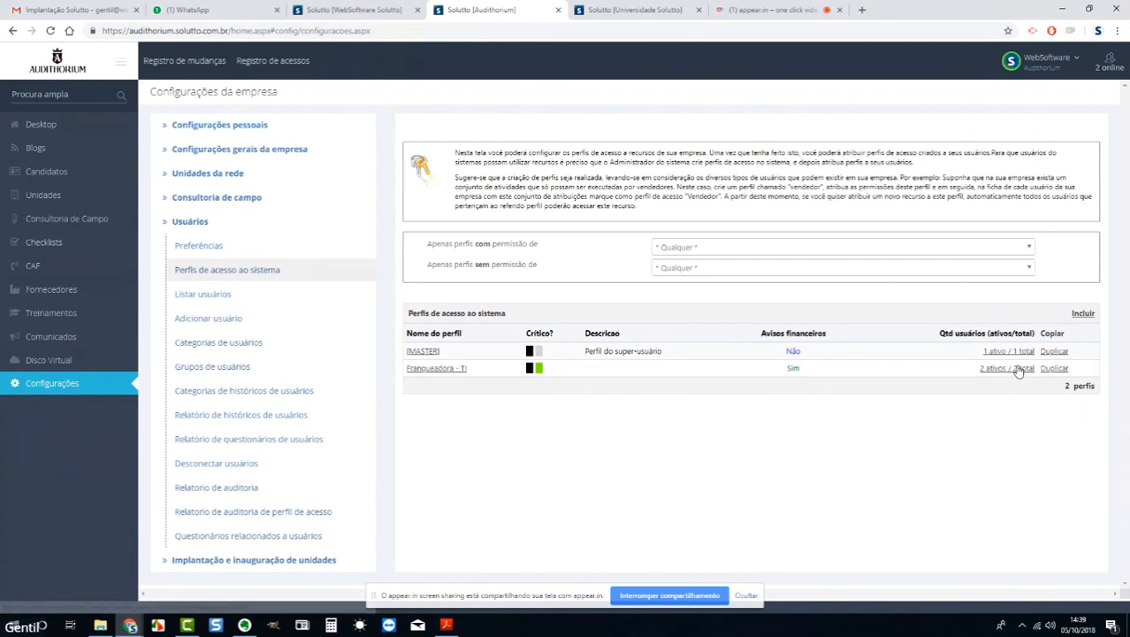
Open the [MASTER] access profile and examine its permissions across all modules.
{"action": "left_click", "coordinate": [422, 352]}
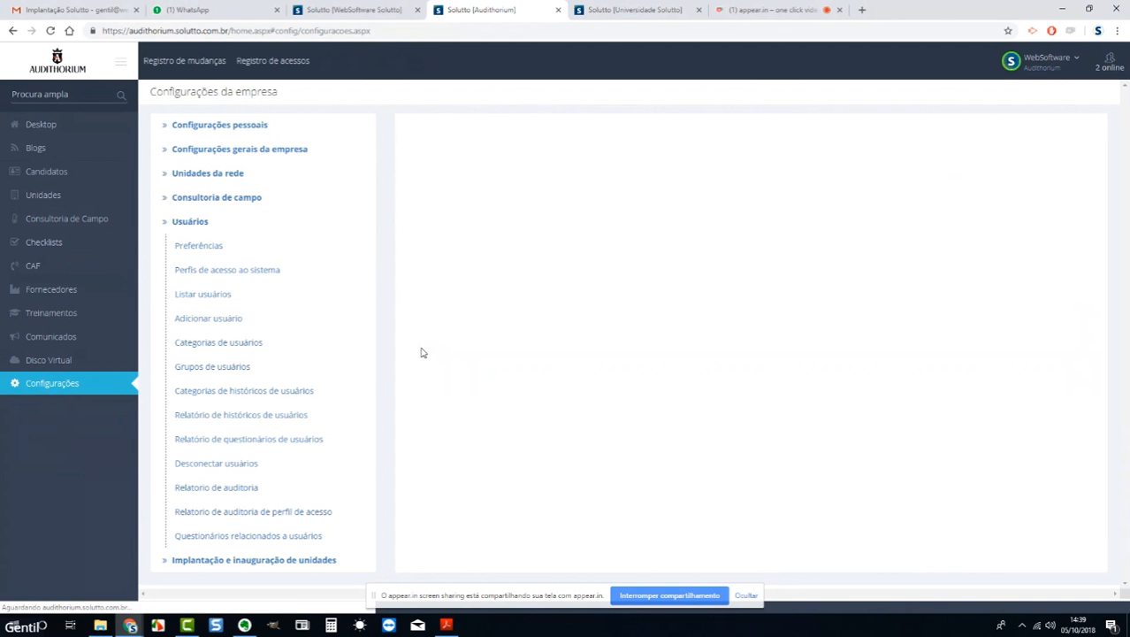
{"action": "scroll", "coordinate": [510, 357], "scroll_direction": "down", "scroll_amount": 10}
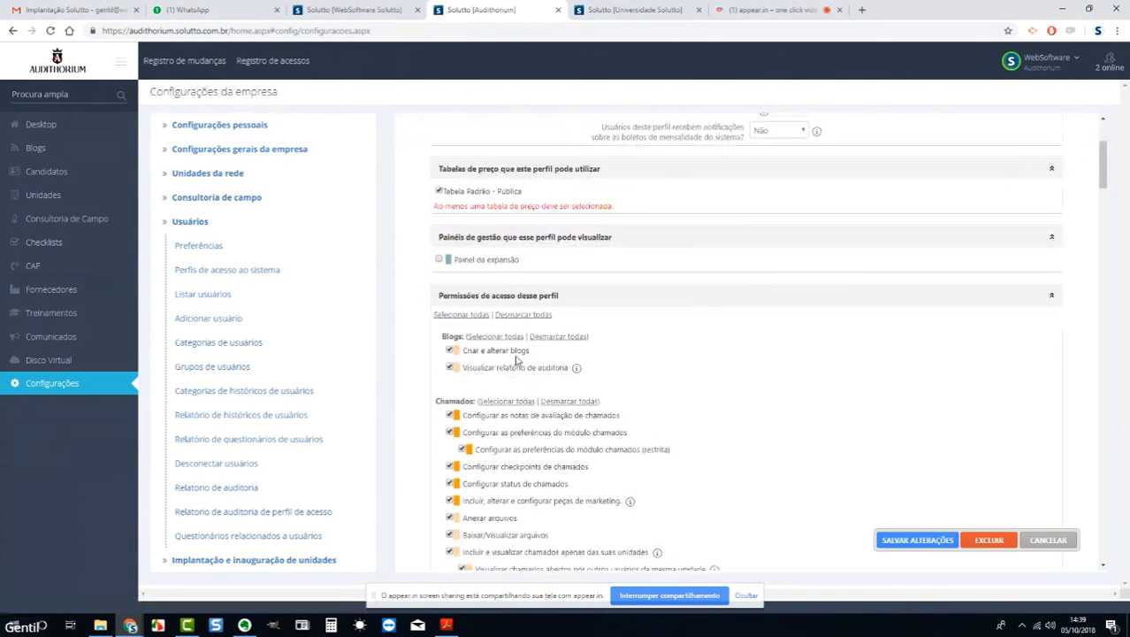
{"action": "scroll", "coordinate": [517, 360], "scroll_direction": "down", "scroll_amount": 12}
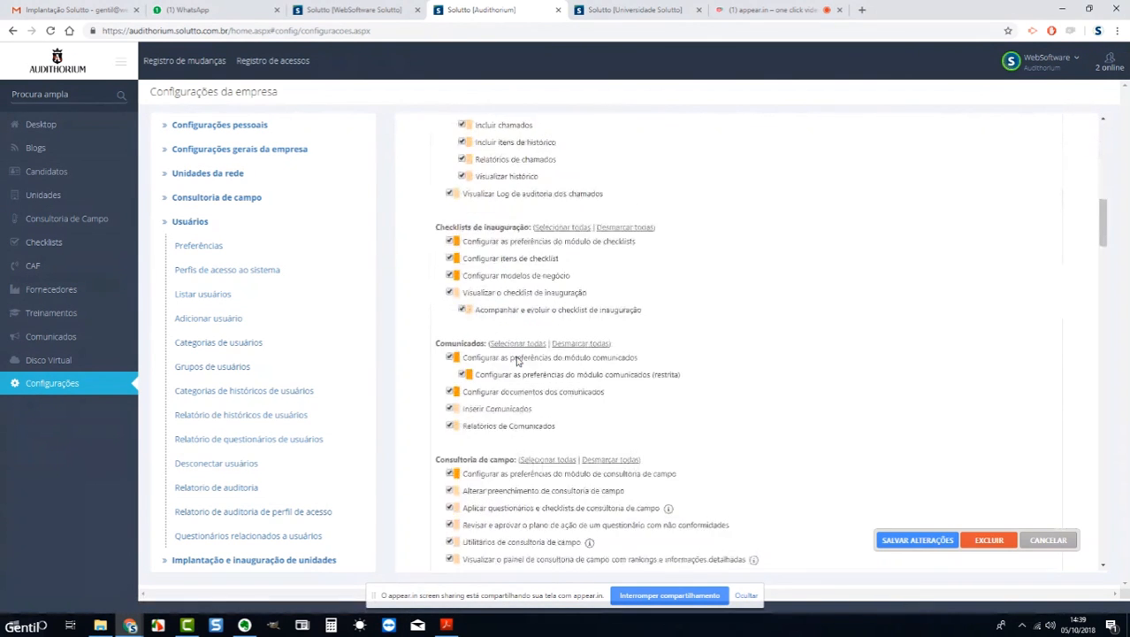
{"action": "scroll", "coordinate": [518, 360], "scroll_direction": "down", "scroll_amount": 5}
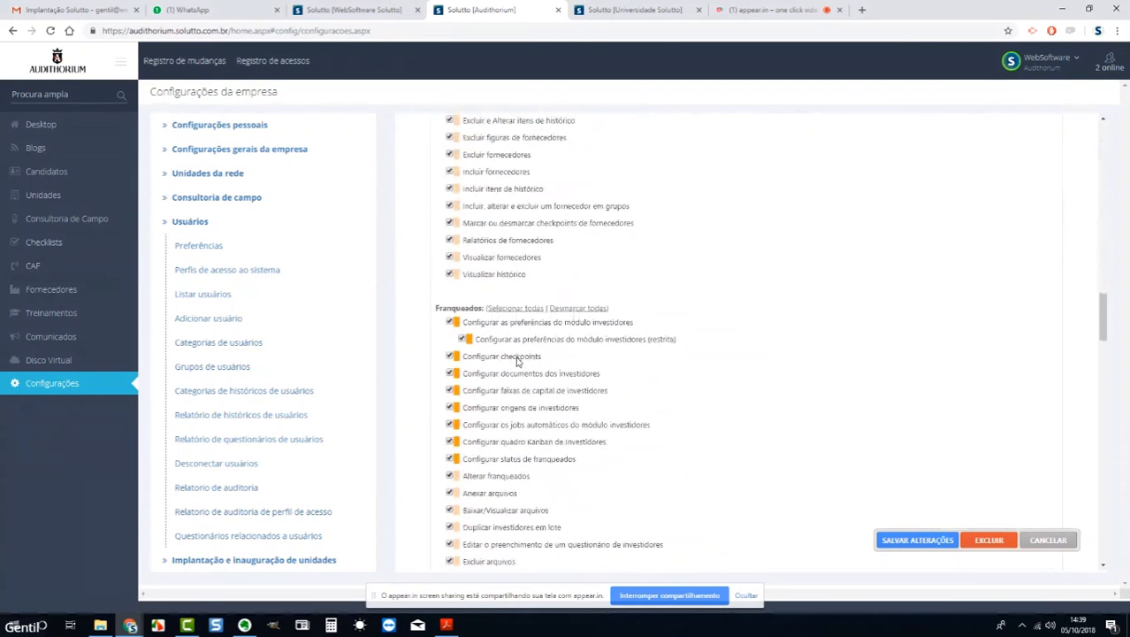
{"action": "scroll", "coordinate": [517, 360], "scroll_direction": "down", "scroll_amount": 15}
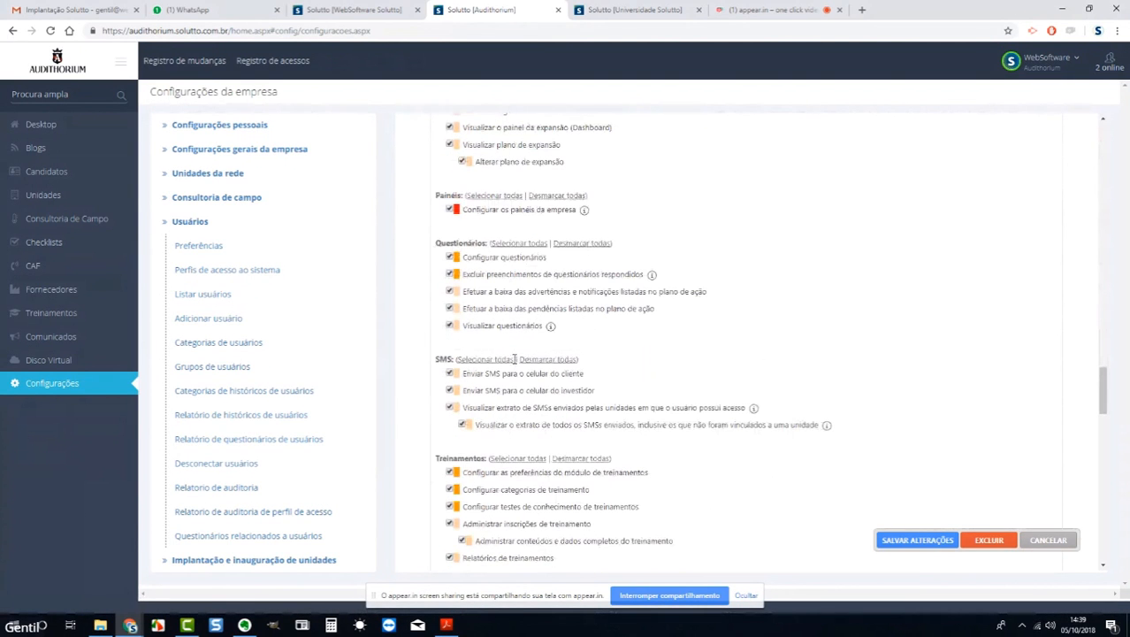
{"action": "scroll", "coordinate": [514, 358], "scroll_direction": "down", "scroll_amount": 12}
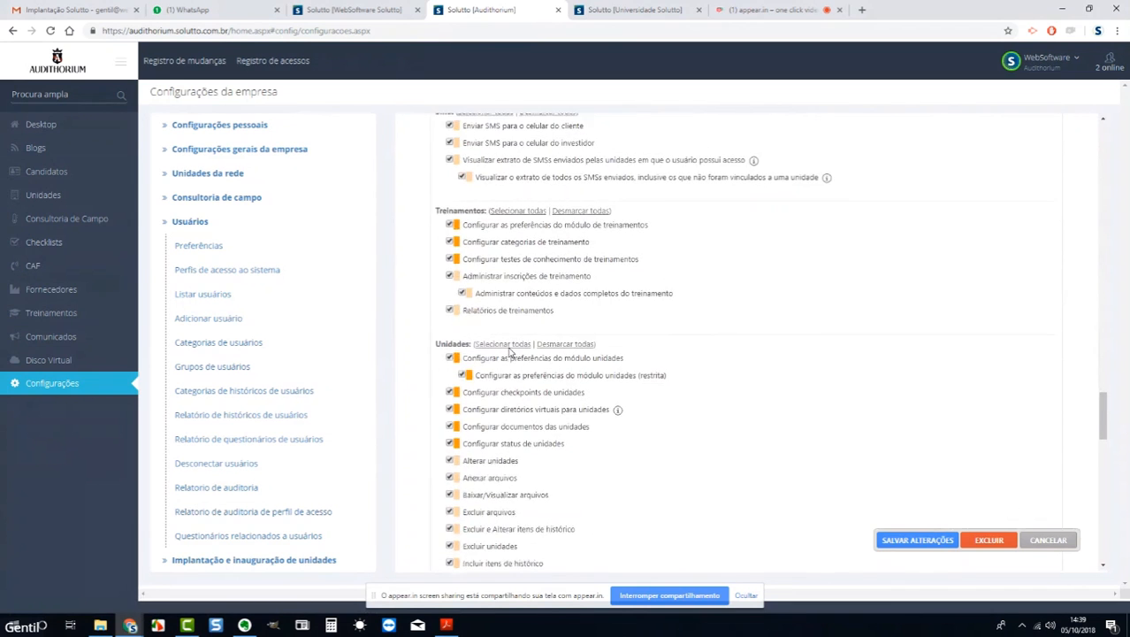
{"action": "scroll", "coordinate": [510, 353], "scroll_direction": "down", "scroll_amount": 3}
{"action": "scroll", "coordinate": [510, 353], "scroll_direction": "down", "scroll_amount": 8}
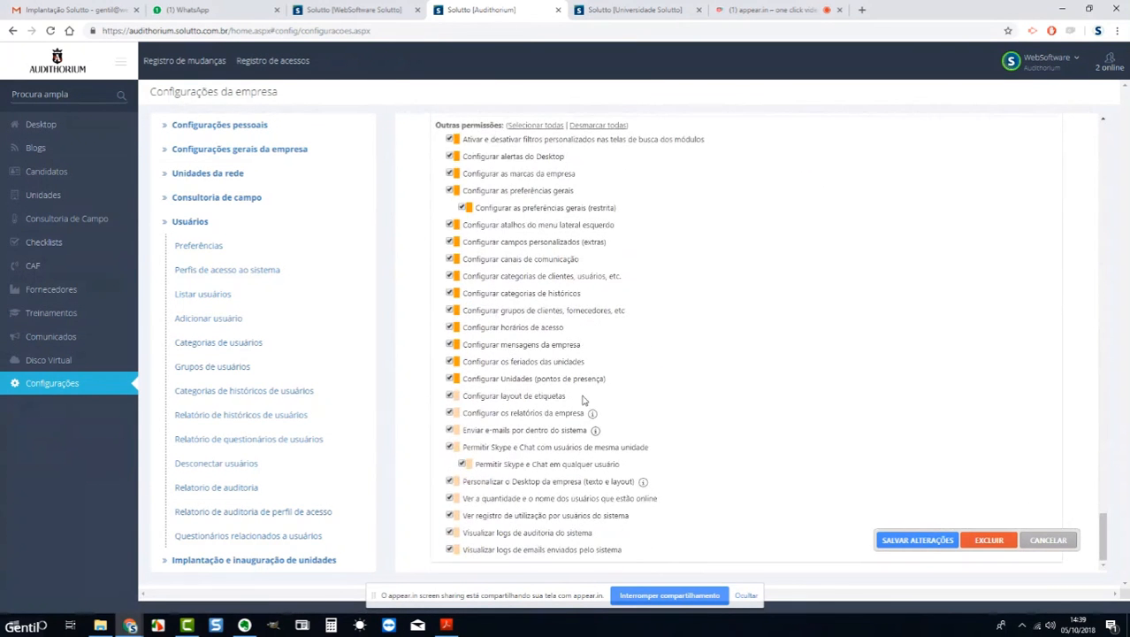
{"action": "scroll", "coordinate": [581, 400], "scroll_direction": "up", "scroll_amount": 9}
{"action": "scroll", "coordinate": [582, 400], "scroll_direction": "up", "scroll_amount": 8}
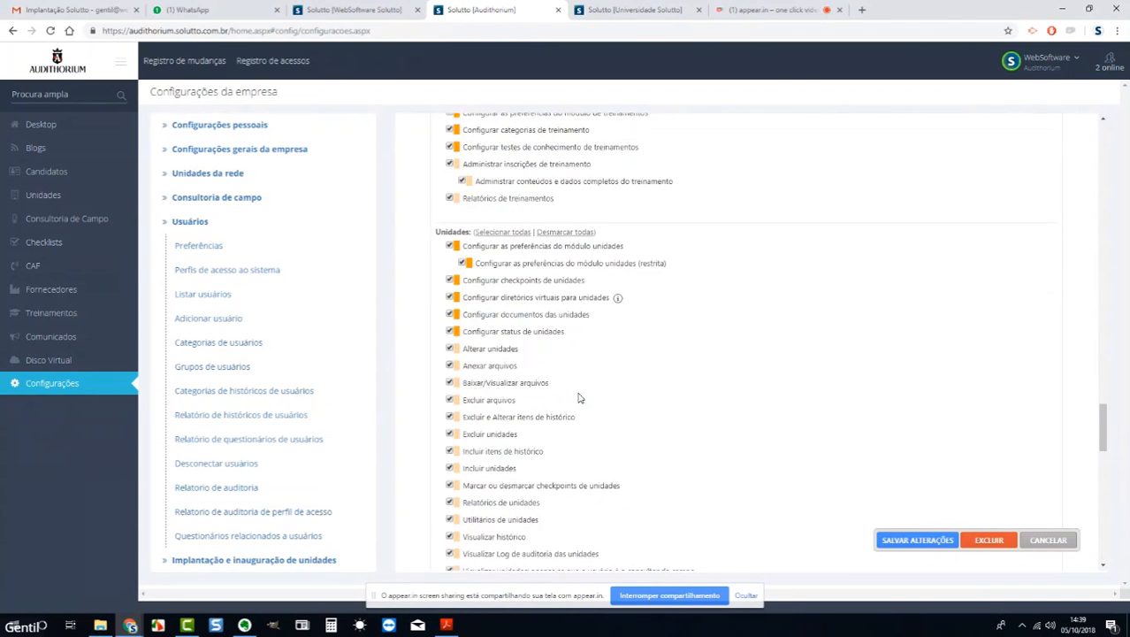
{"action": "scroll", "coordinate": [579, 398], "scroll_direction": "up", "scroll_amount": 10}
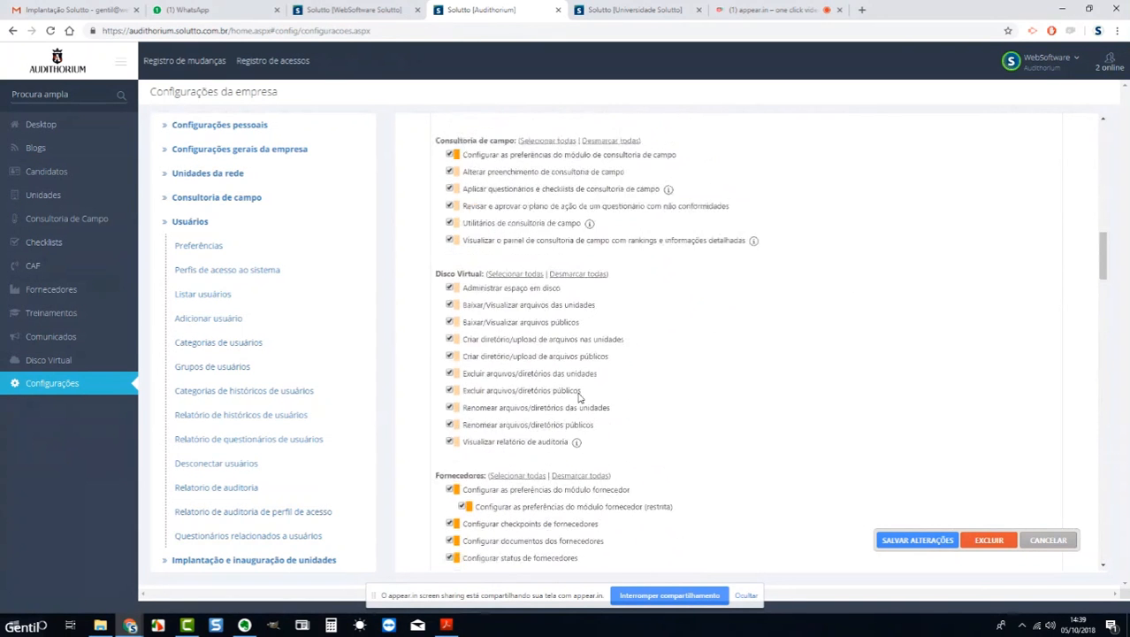
{"action": "scroll", "coordinate": [579, 398], "scroll_direction": "up", "scroll_amount": 1}
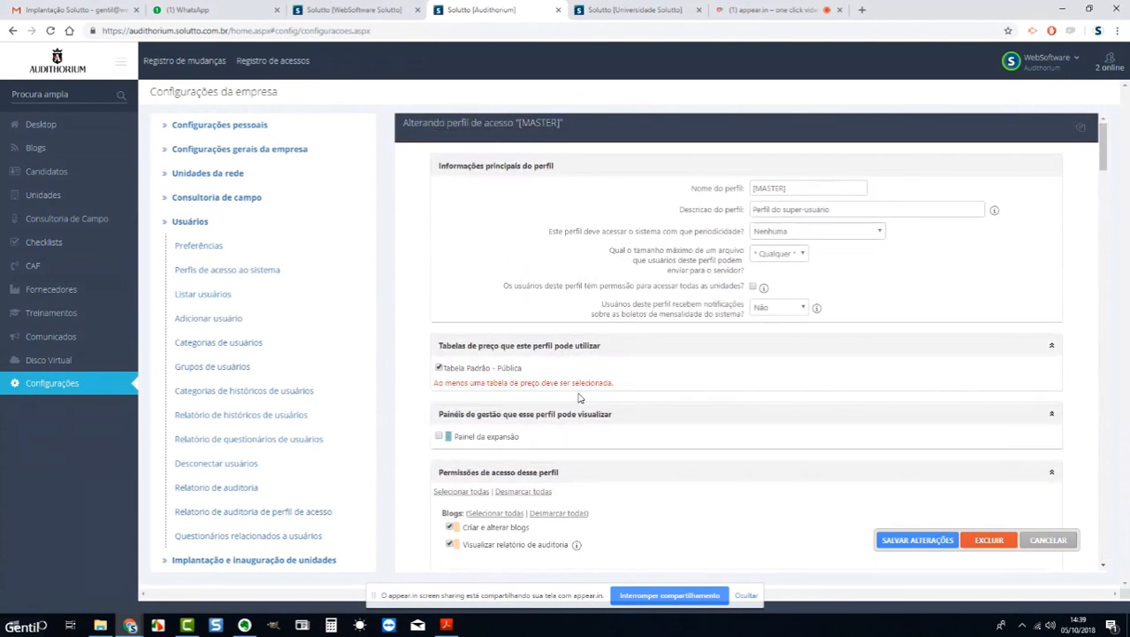
View the Desktop, Blogs and Candidatos modules, and return to the company settings.
{"action": "left_click", "coordinate": [63, 127]}
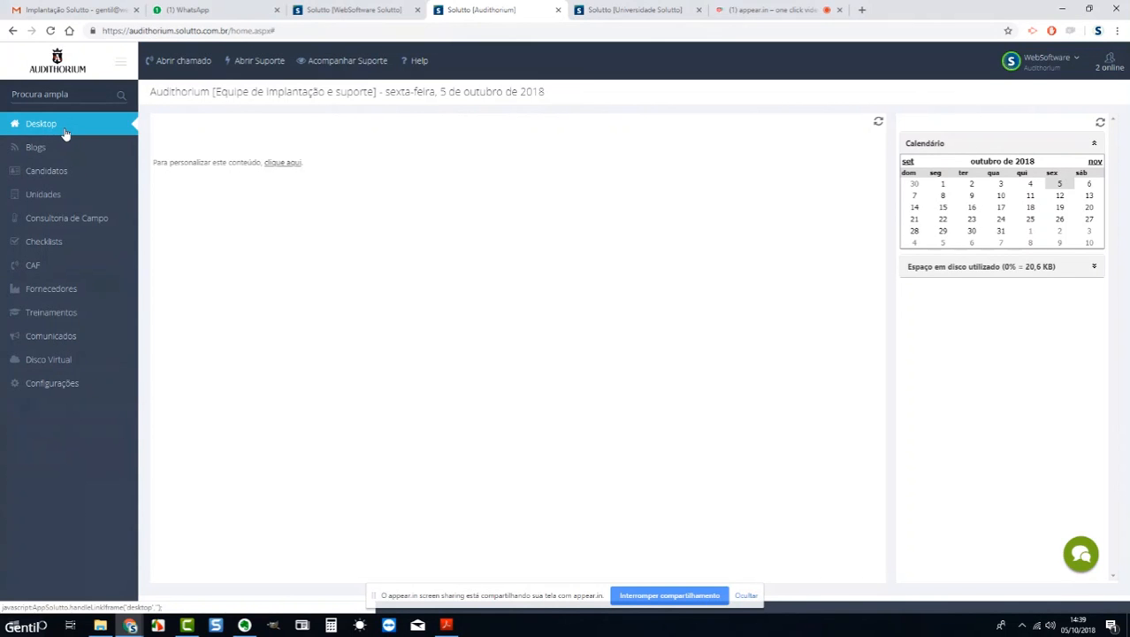
{"action": "left_click", "coordinate": [60, 149]}
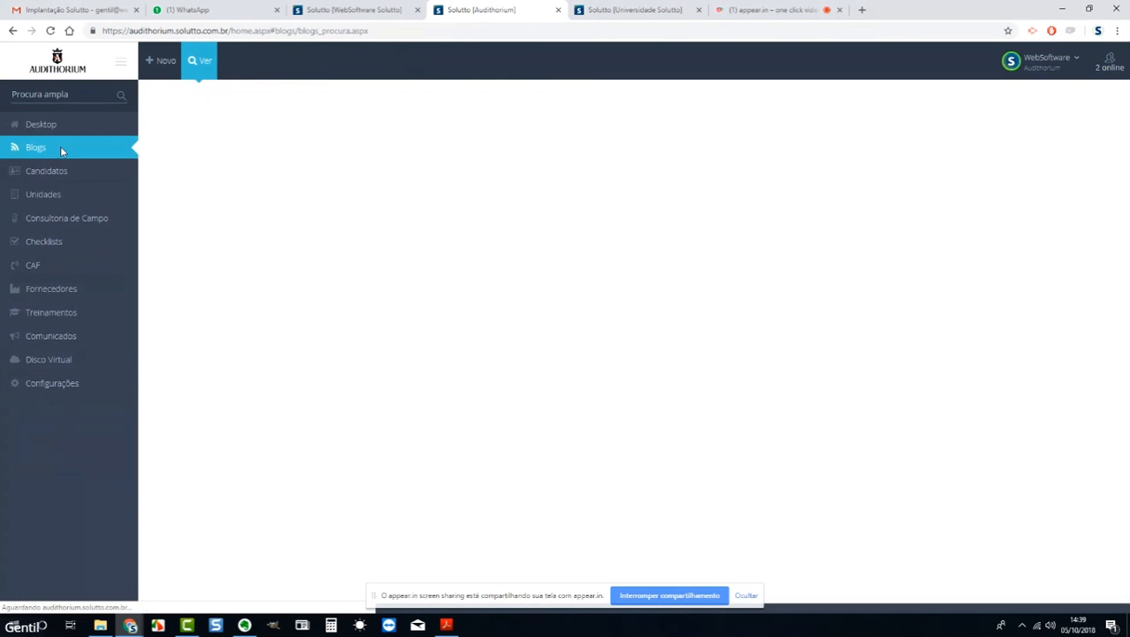
{"action": "left_click", "coordinate": [65, 172]}
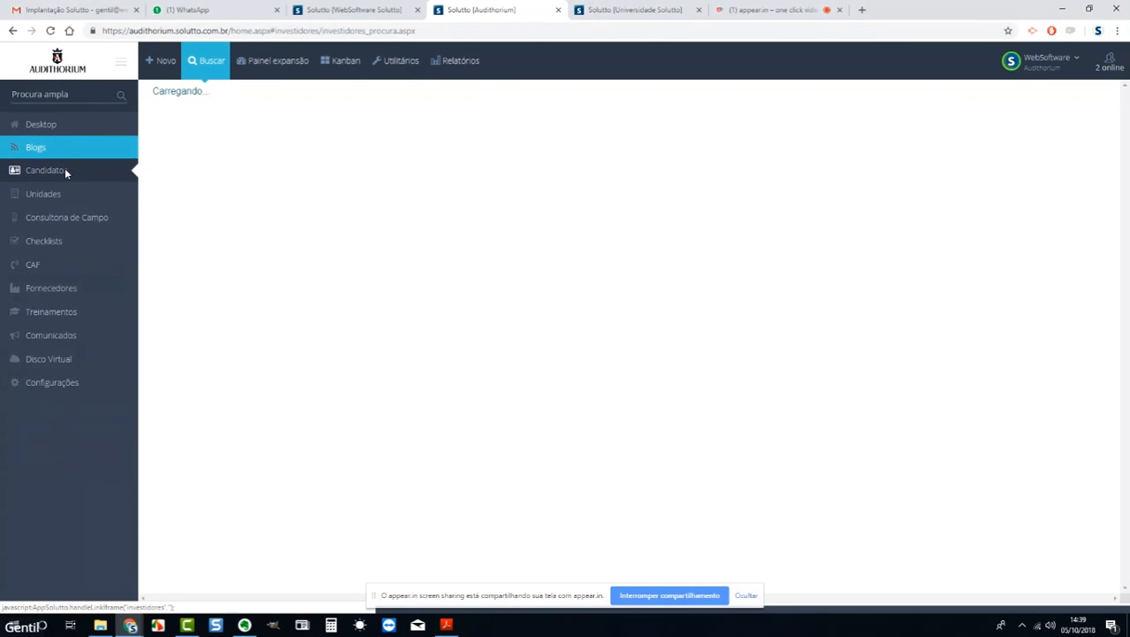
{"action": "left_click", "coordinate": [87, 385]}
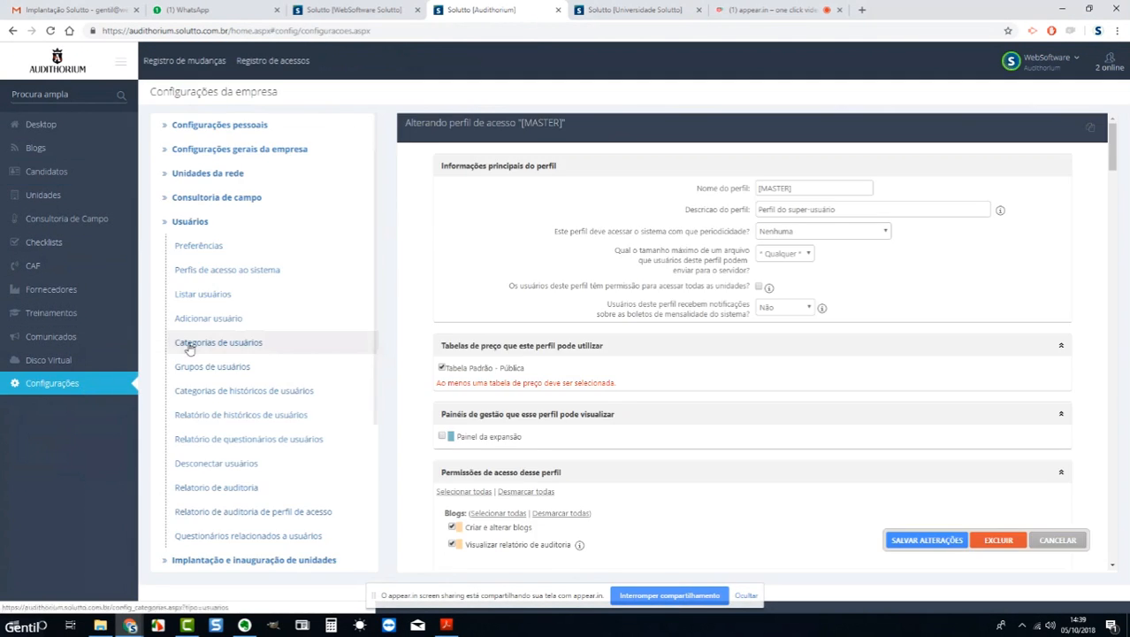
{"action": "scroll", "coordinate": [302, 320], "scroll_direction": "down", "scroll_amount": 2}
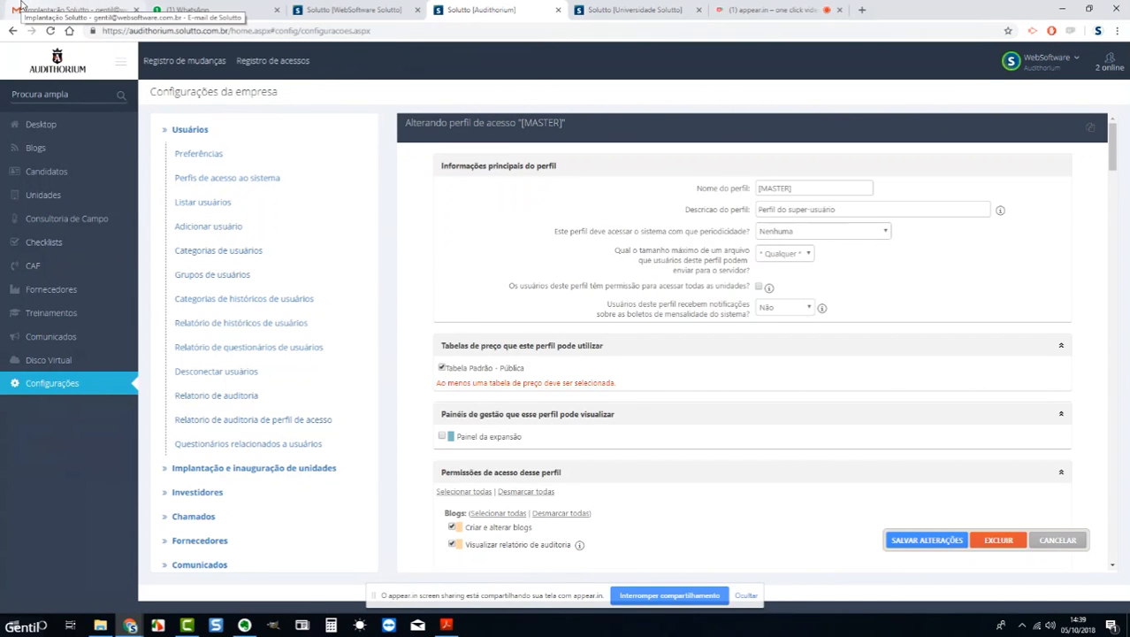
Open the form for a new custom document in the network units' document settings.
{"action": "left_click", "coordinate": [189, 133]}
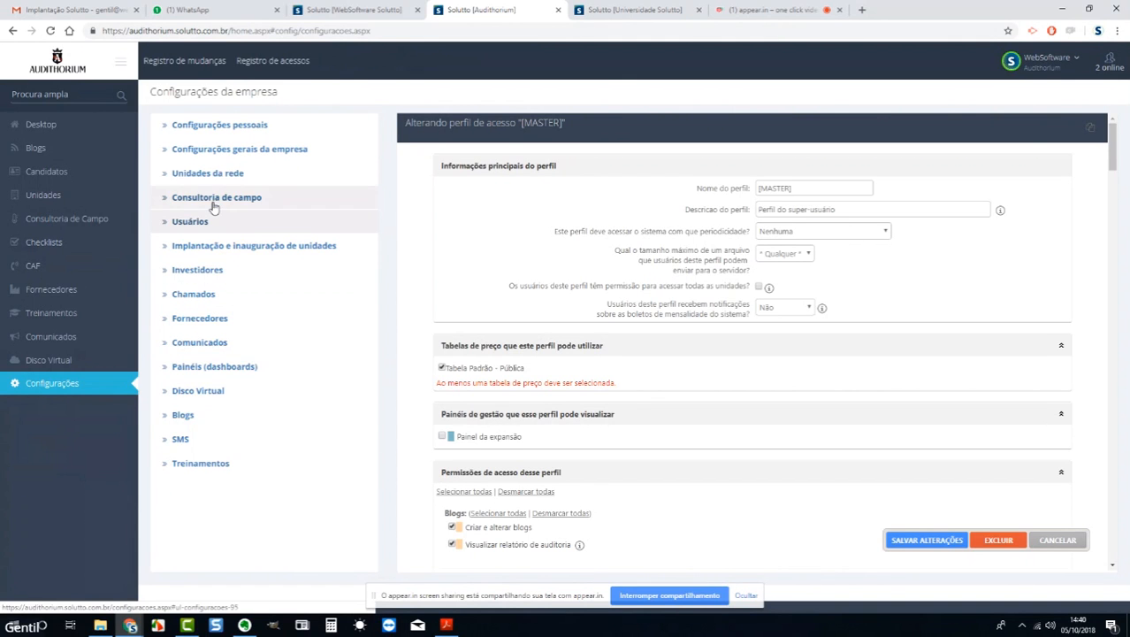
{"action": "left_click", "coordinate": [208, 174]}
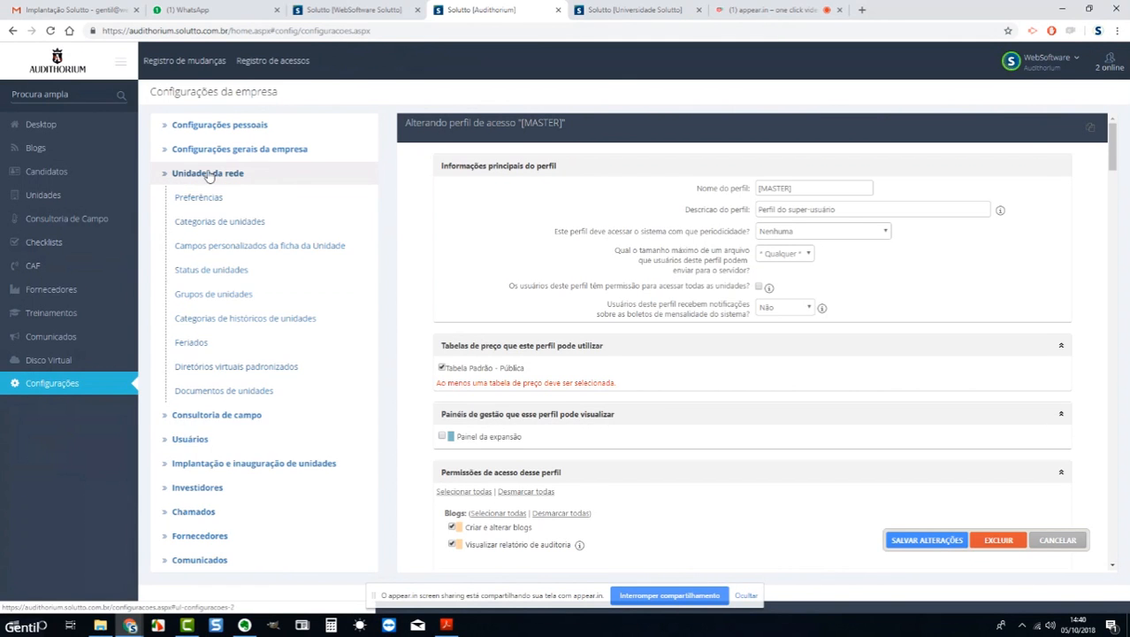
{"action": "left_click", "coordinate": [269, 393]}
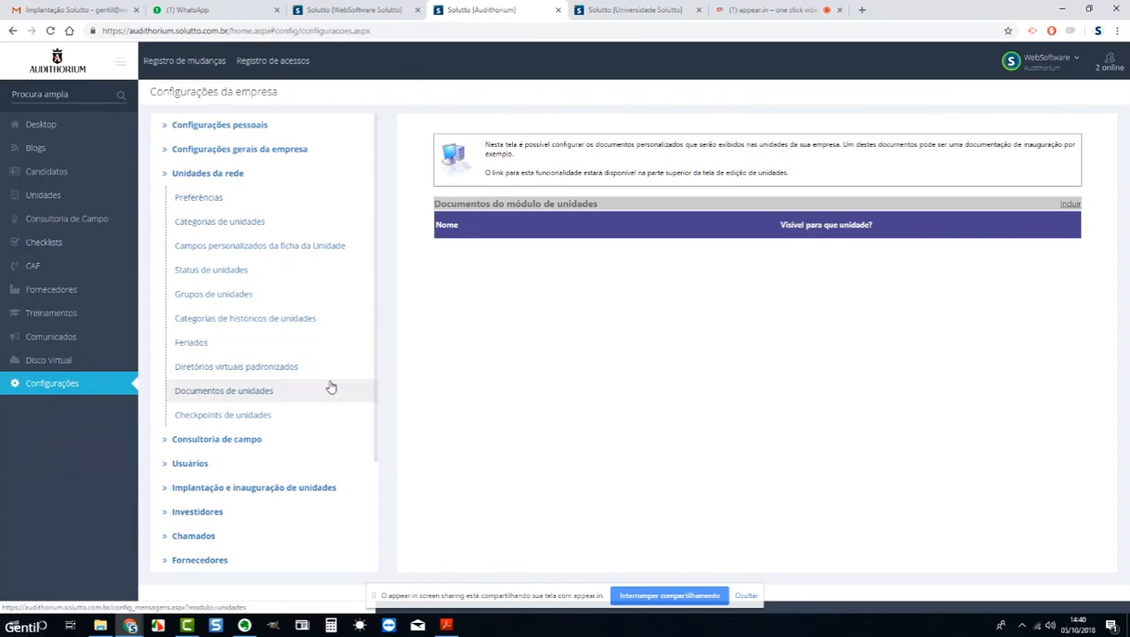
{"action": "left_click", "coordinate": [1071, 204]}
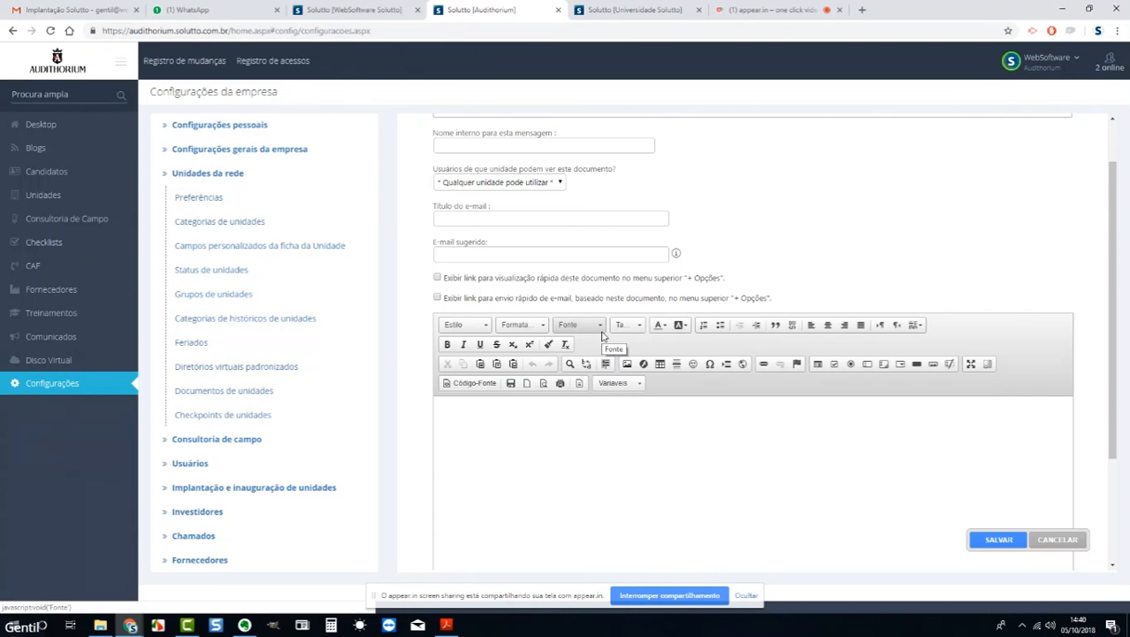
Examine the new unit document's fields and text editor, including its source code view.
{"action": "scroll", "coordinate": [728, 428], "scroll_direction": "down", "scroll_amount": 1}
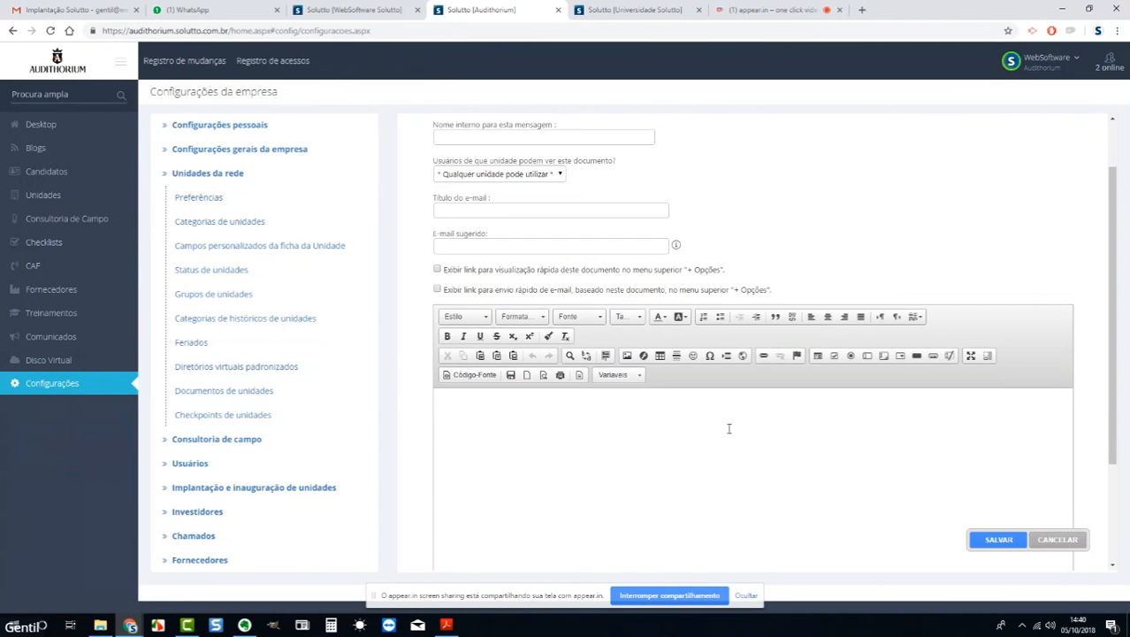
{"action": "scroll", "coordinate": [729, 428], "scroll_direction": "down", "scroll_amount": 2}
{"action": "scroll", "coordinate": [729, 426], "scroll_direction": "down", "scroll_amount": 1}
{"action": "scroll", "coordinate": [716, 428], "scroll_direction": "up", "scroll_amount": 1}
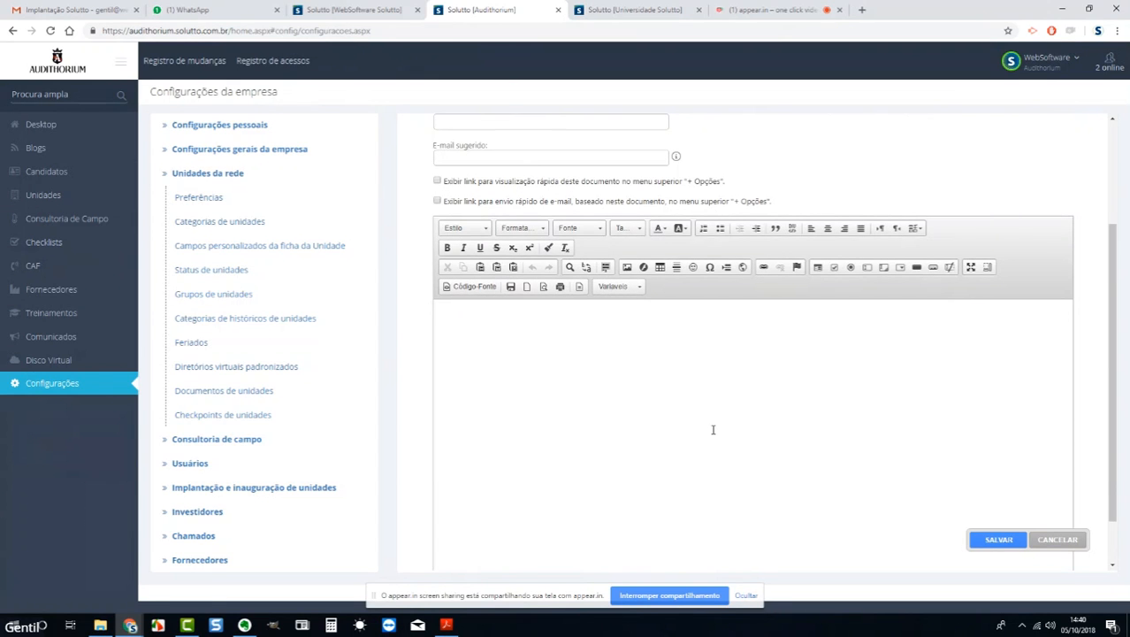
{"action": "left_click", "coordinate": [470, 288]}
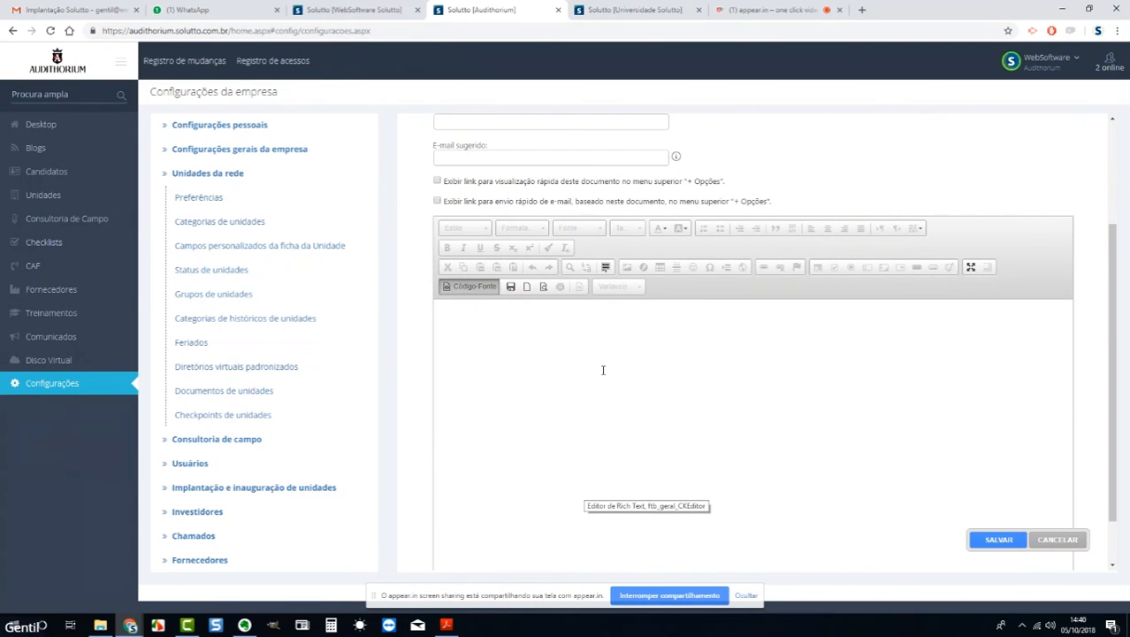
{"action": "left_click", "coordinate": [482, 293]}
{"action": "scroll", "coordinate": [566, 310], "scroll_direction": "up", "scroll_amount": 2}
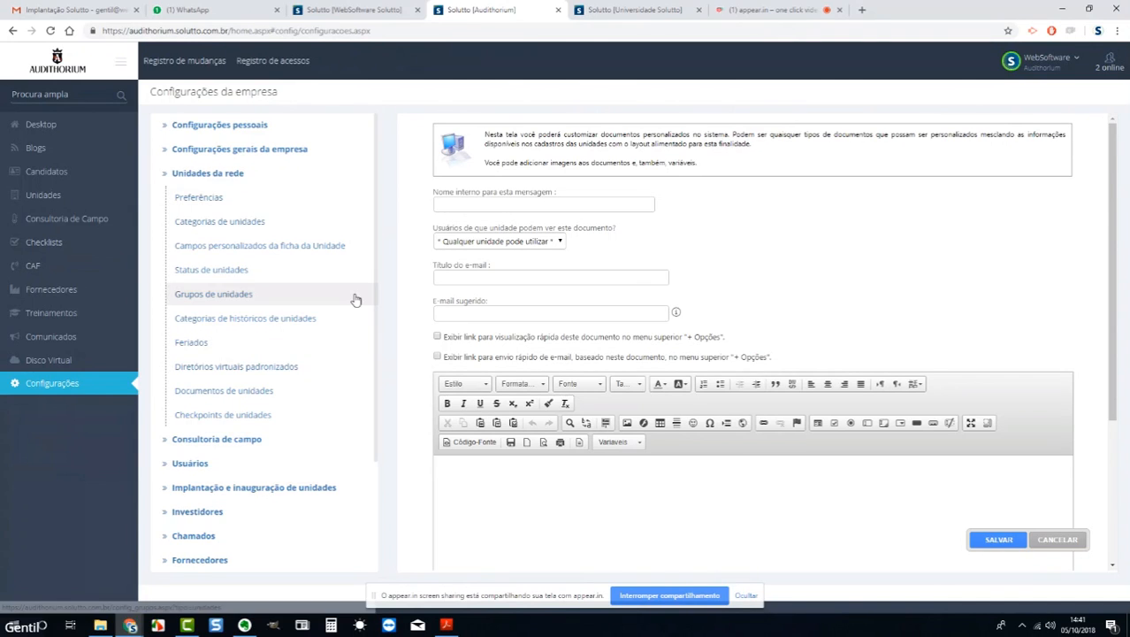
Return to the Guarapuava unit's main data and view its additional options.
{"action": "left_click", "coordinate": [42, 198]}
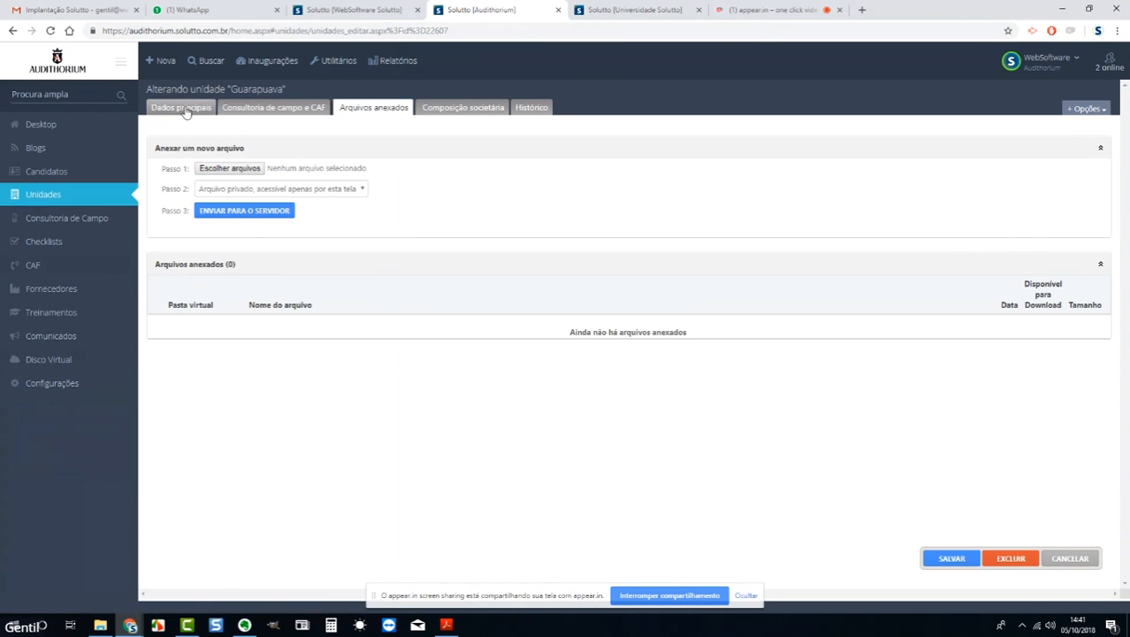
{"action": "left_click", "coordinate": [184, 107]}
{"action": "left_click", "coordinate": [1095, 110]}
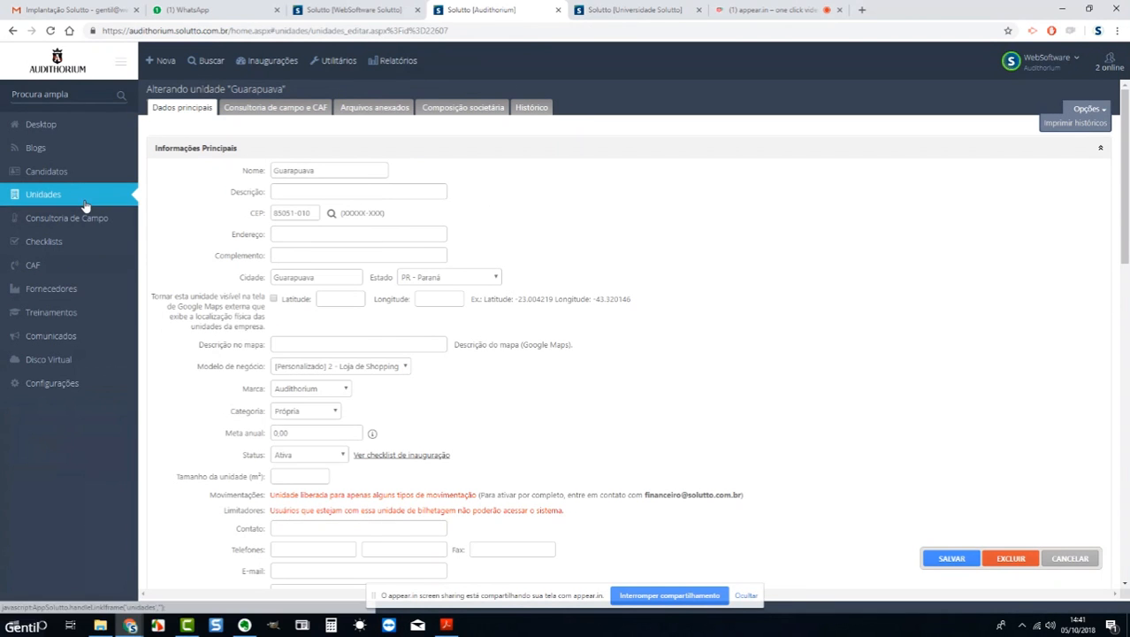
Create a new checkpoint named "Mensagem Inicial" in the network units' checkpoint settings.
{"action": "left_click", "coordinate": [96, 385]}
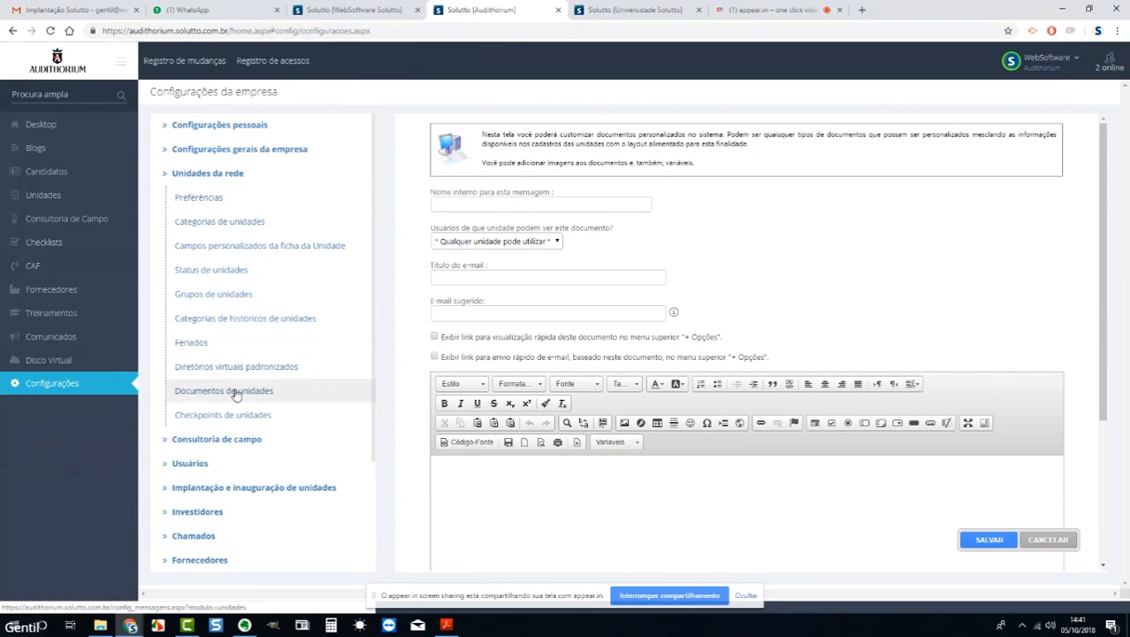
{"action": "left_click", "coordinate": [254, 415]}
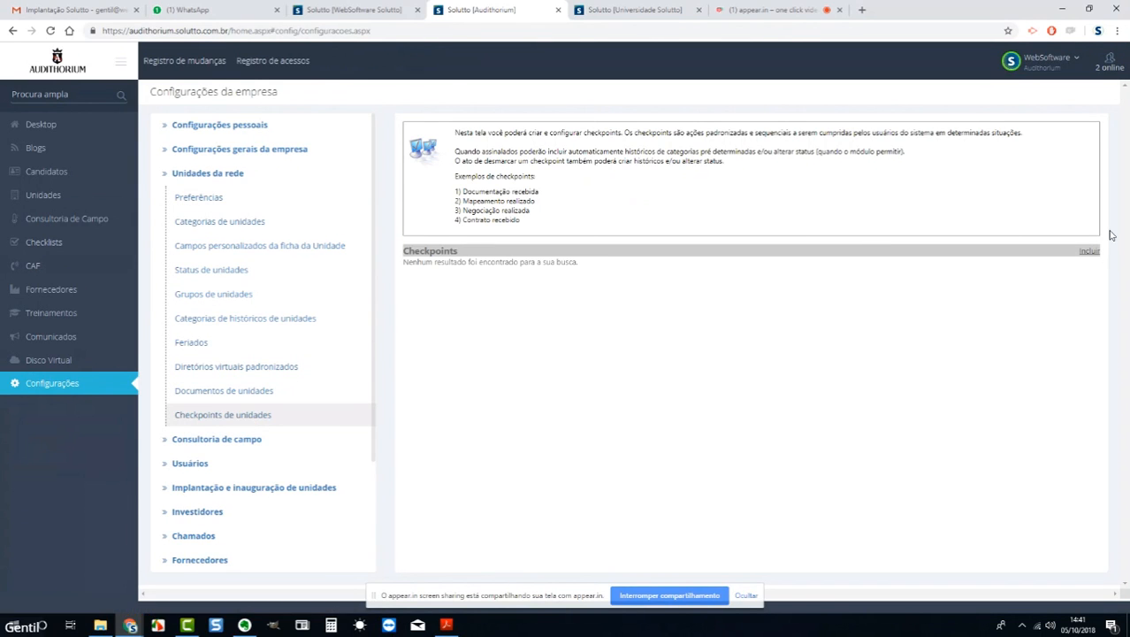
{"action": "left_click", "coordinate": [1090, 253]}
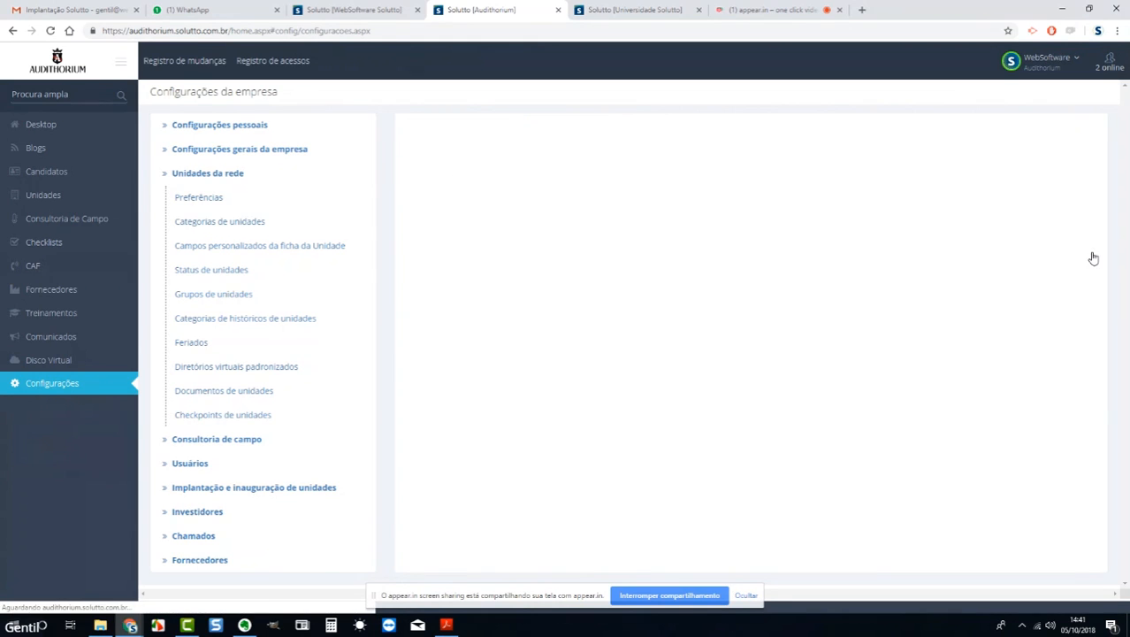
{"action": "type", "text": "Me"}
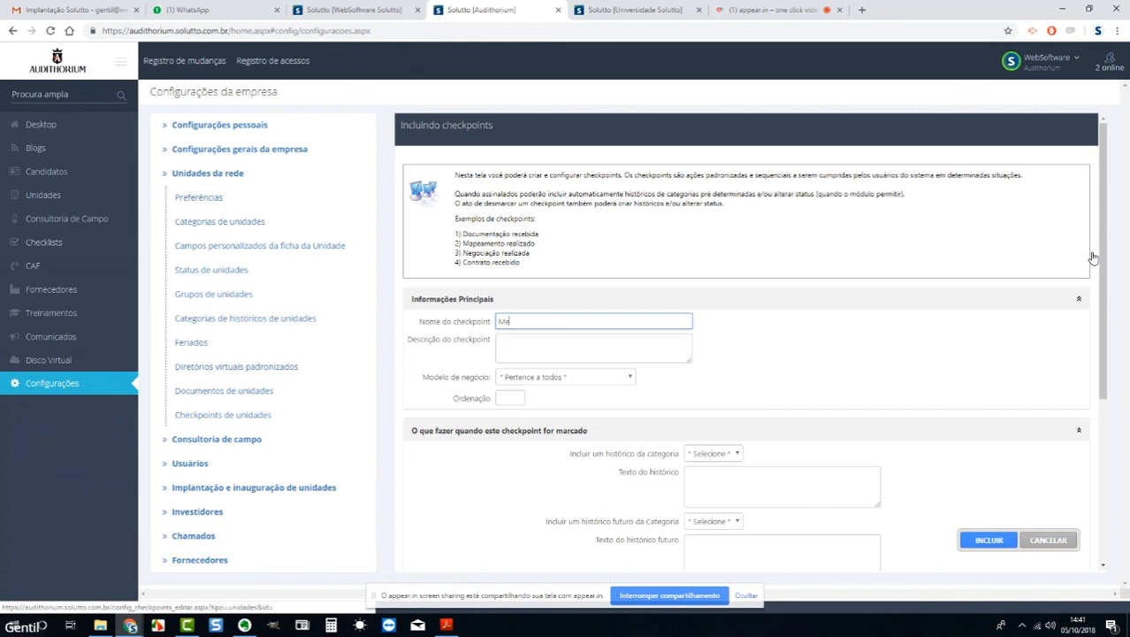
{"action": "type", "text": "nsagem inicial"}
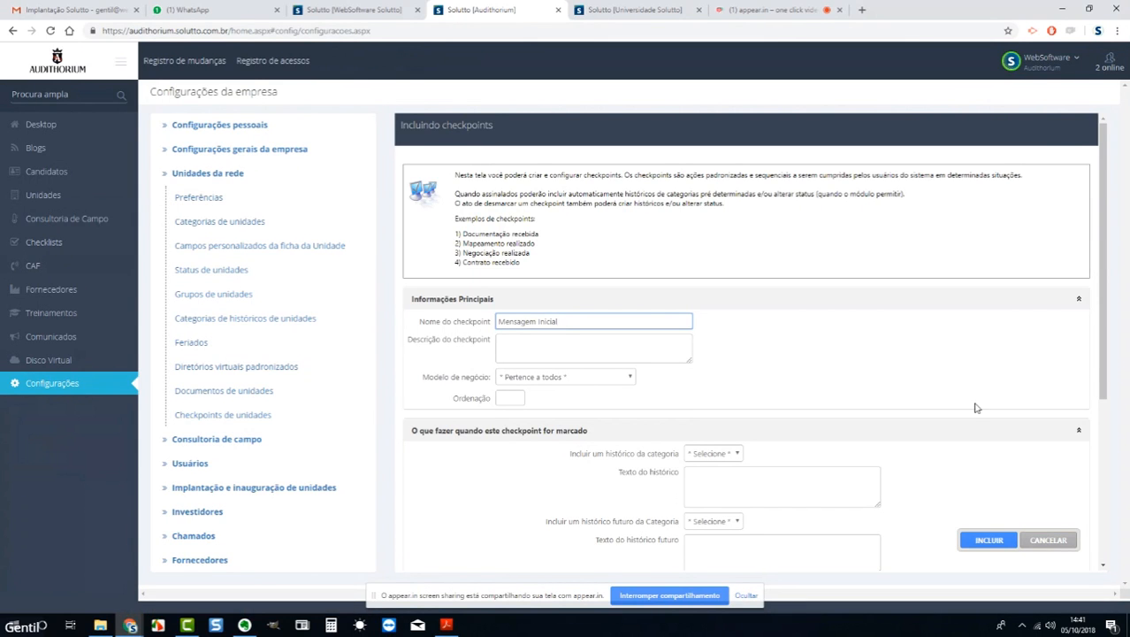
Keep the checkpoint's business model as "Pertence a todos" and set its ordering to 10.
{"action": "left_click", "coordinate": [596, 380]}
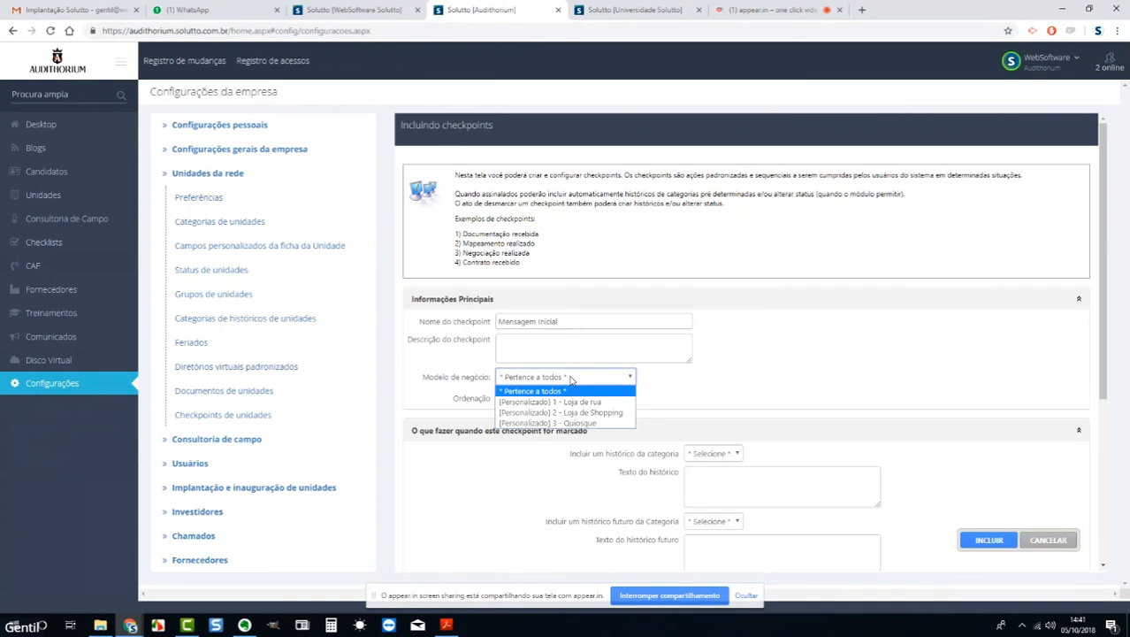
{"action": "left_click", "coordinate": [570, 380]}
{"action": "left_click", "coordinate": [520, 399]}
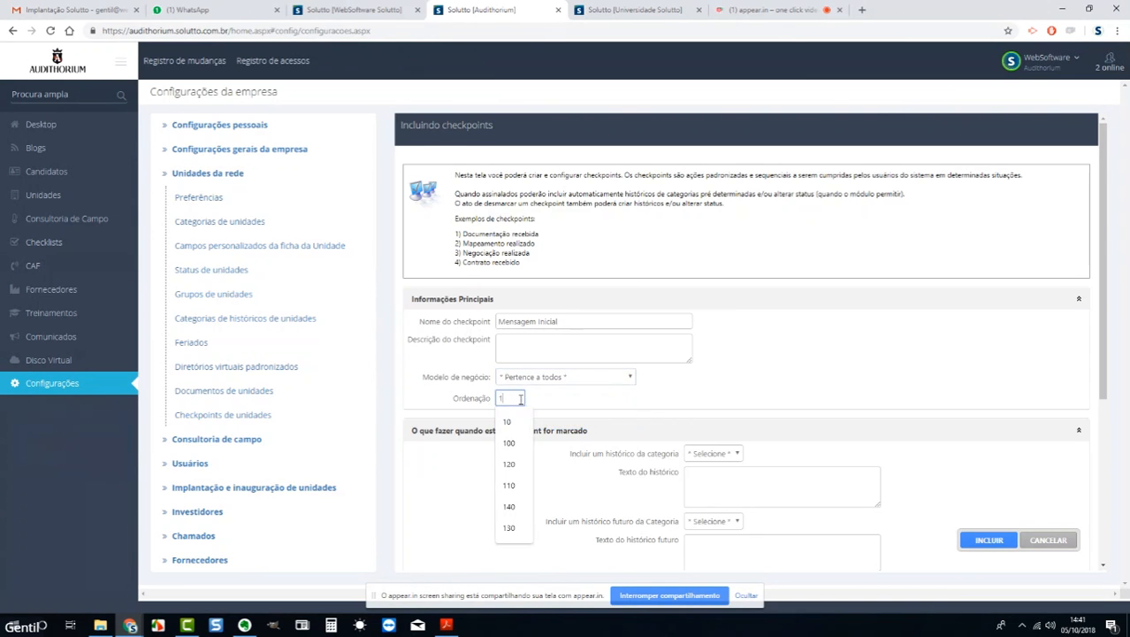
{"action": "type", "text": "10"}
{"action": "left_click", "coordinate": [647, 405]}
{"action": "scroll", "coordinate": [643, 399], "scroll_direction": "down", "scroll_amount": 3}
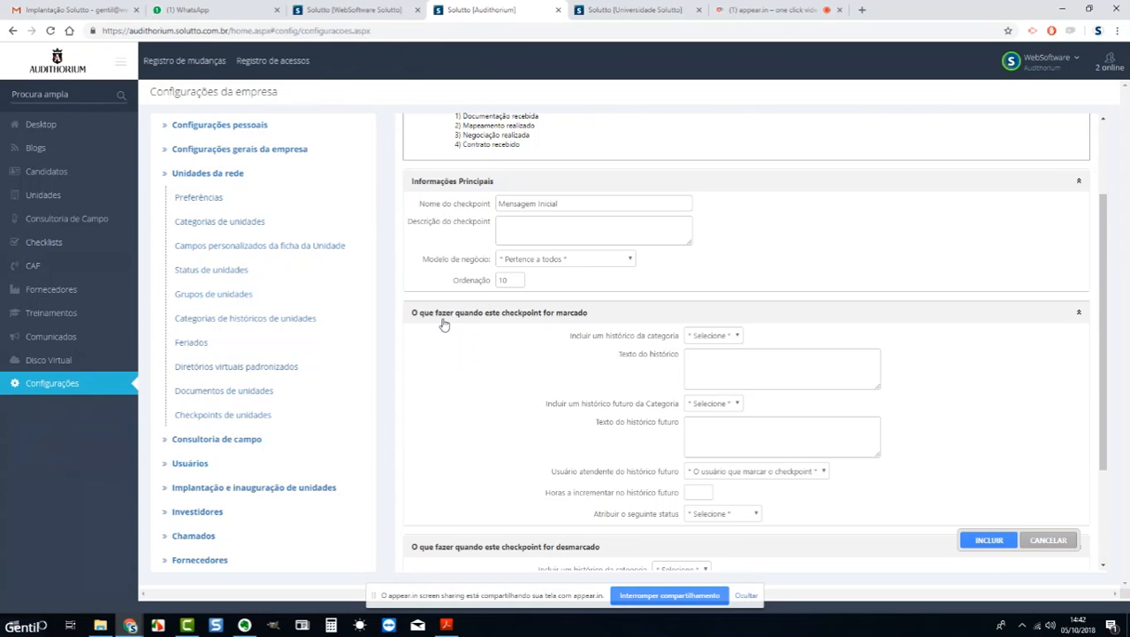
Examine the history category, future history and status options for when the checkpoint is marked or unmarked.
{"action": "left_click", "coordinate": [715, 335]}
{"action": "left_click", "coordinate": [713, 335]}
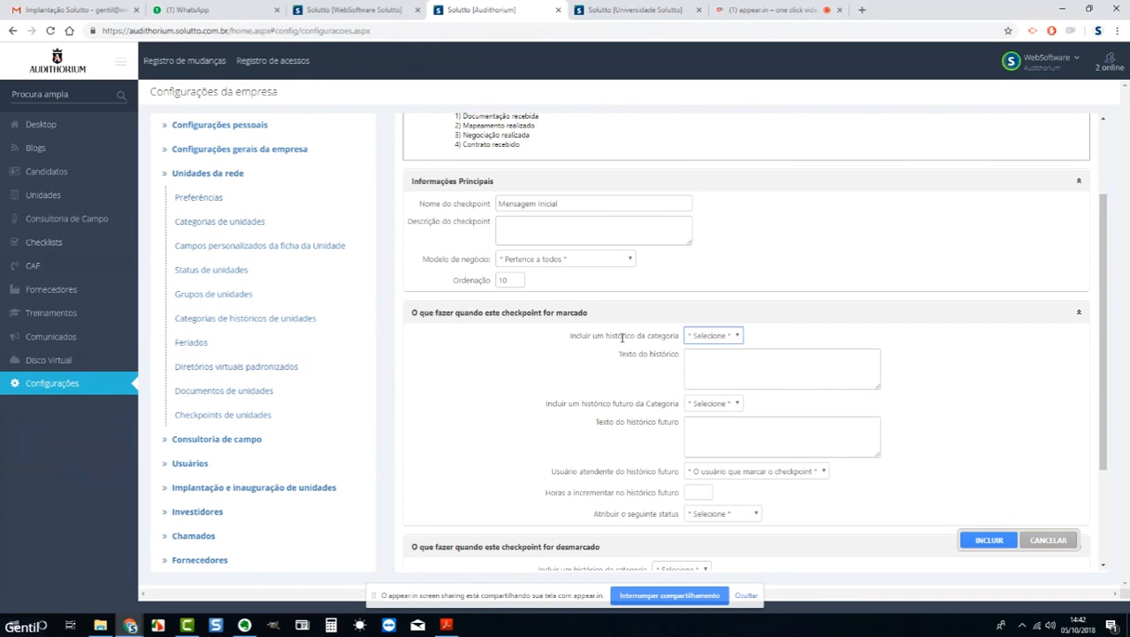
{"action": "left_click", "coordinate": [712, 337]}
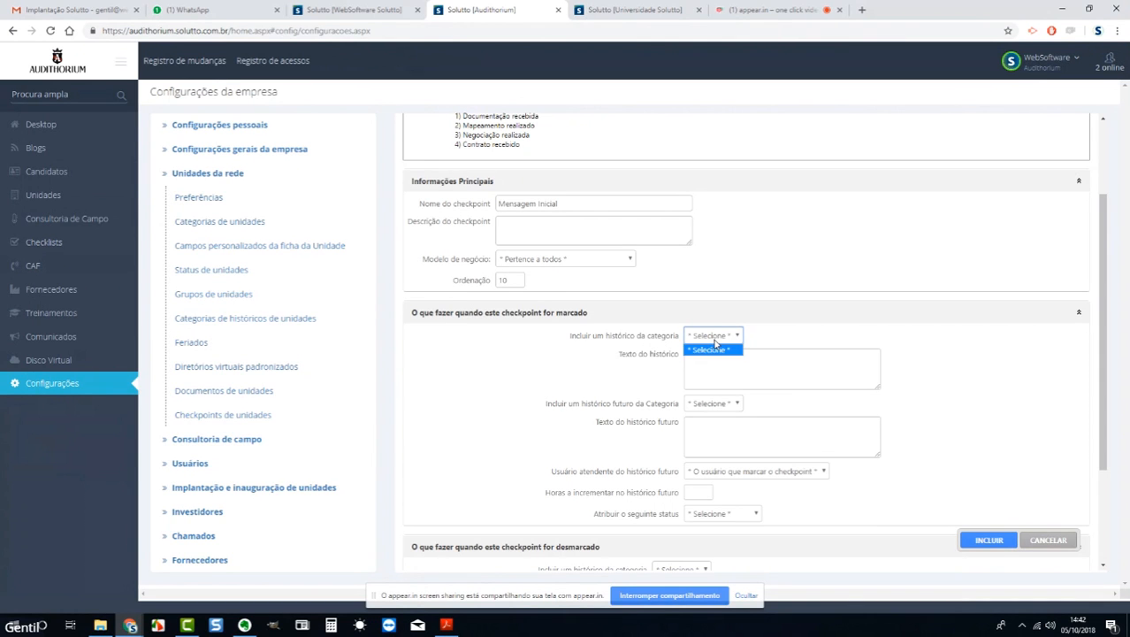
{"action": "left_click", "coordinate": [714, 340]}
{"action": "left_click", "coordinate": [715, 339]}
{"action": "left_click", "coordinate": [714, 340]}
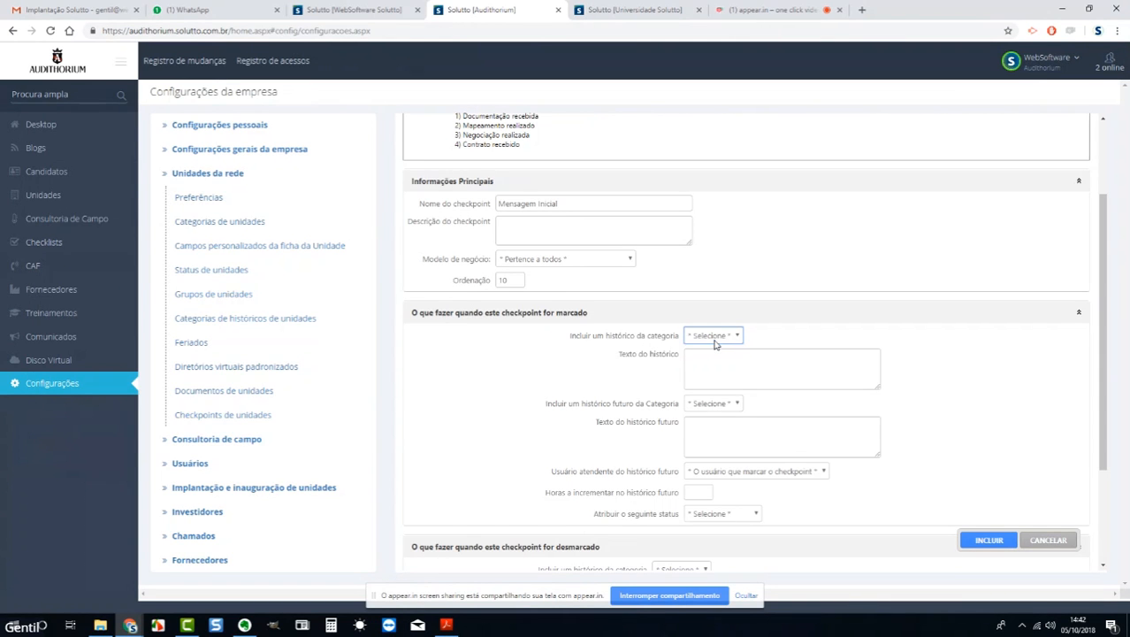
{"action": "scroll", "coordinate": [858, 376], "scroll_direction": "down", "scroll_amount": 2}
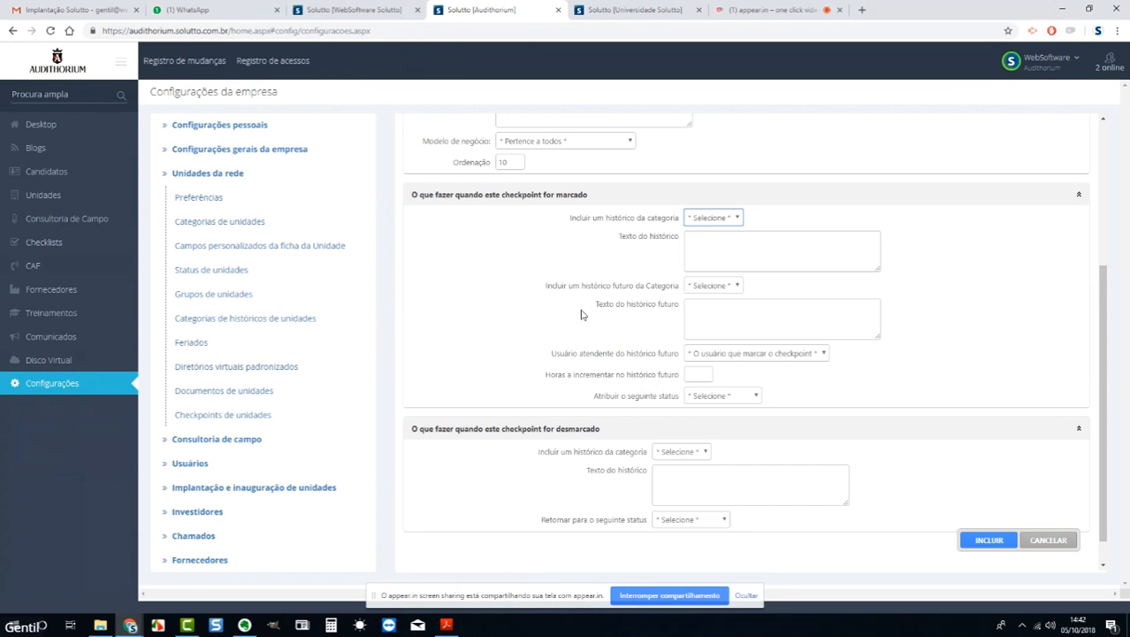
{"action": "left_click_drag", "start_coordinate": [547, 286], "coordinate": [675, 286]}
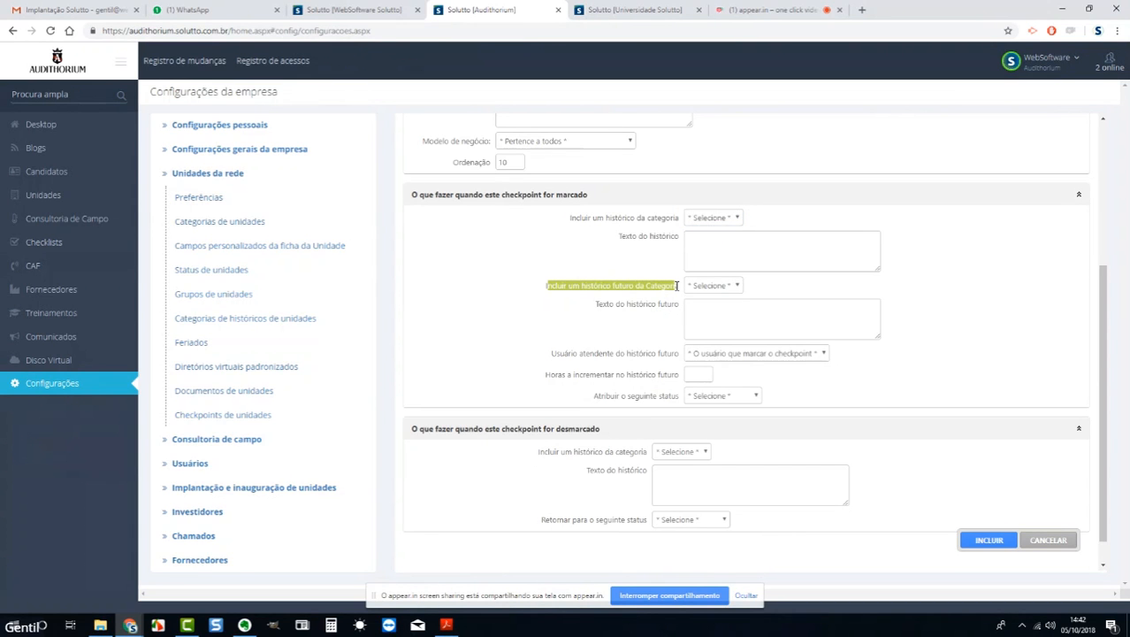
{"action": "left_click", "coordinate": [699, 310]}
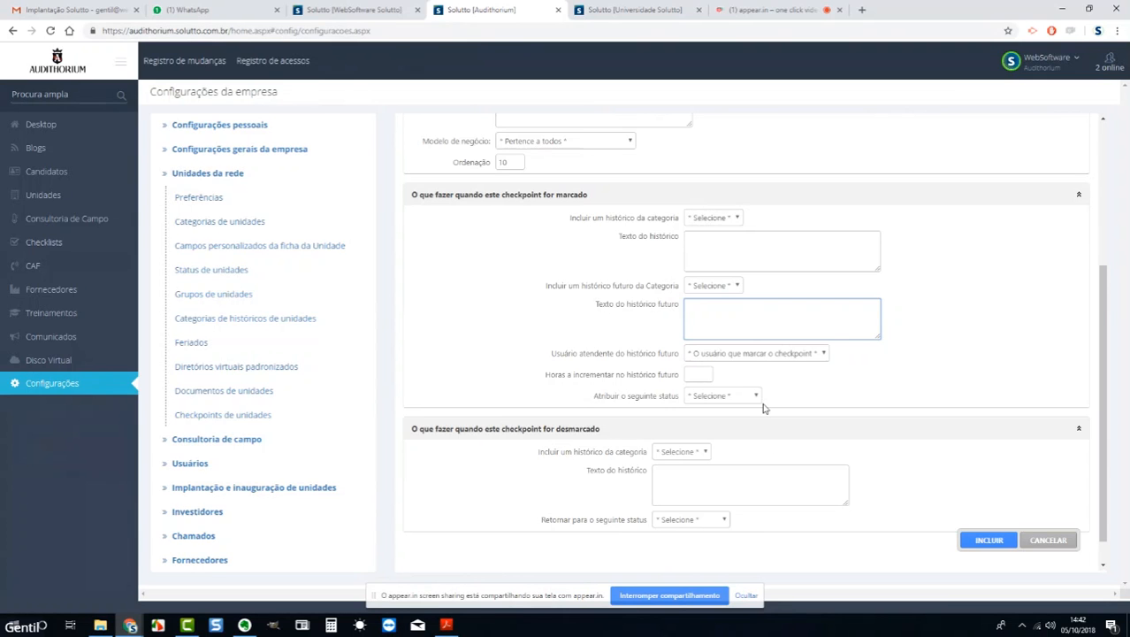
{"action": "scroll", "coordinate": [910, 453], "scroll_direction": "down", "scroll_amount": 2}
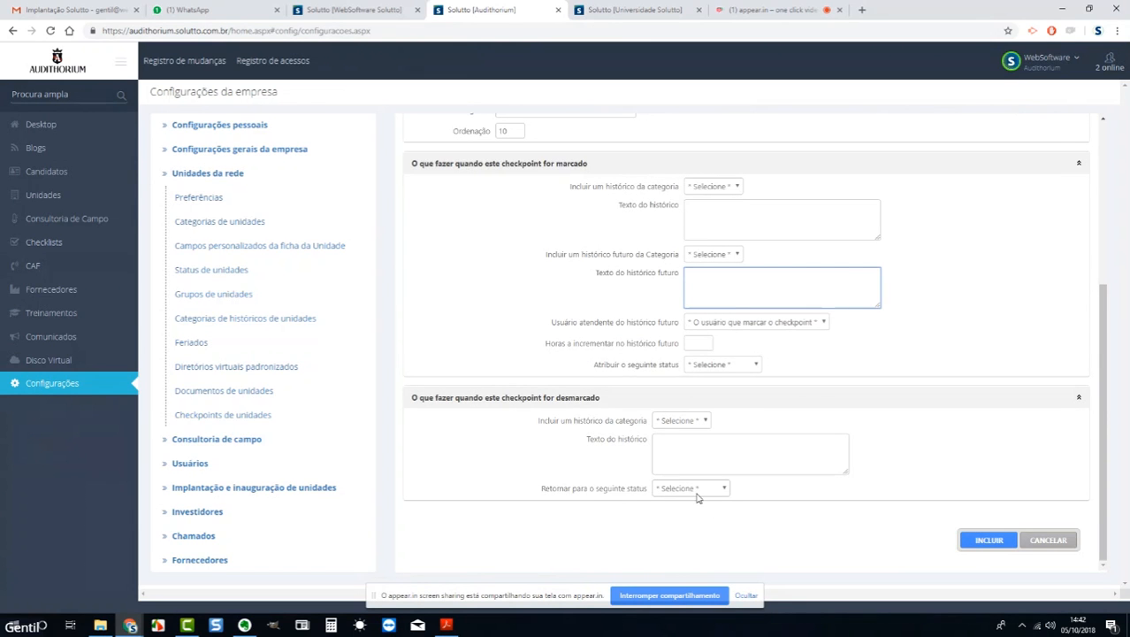
Save the new checkpoint and refresh the Guarapuava unit's record to review its checkpoints and main data.
{"action": "left_click", "coordinate": [981, 544]}
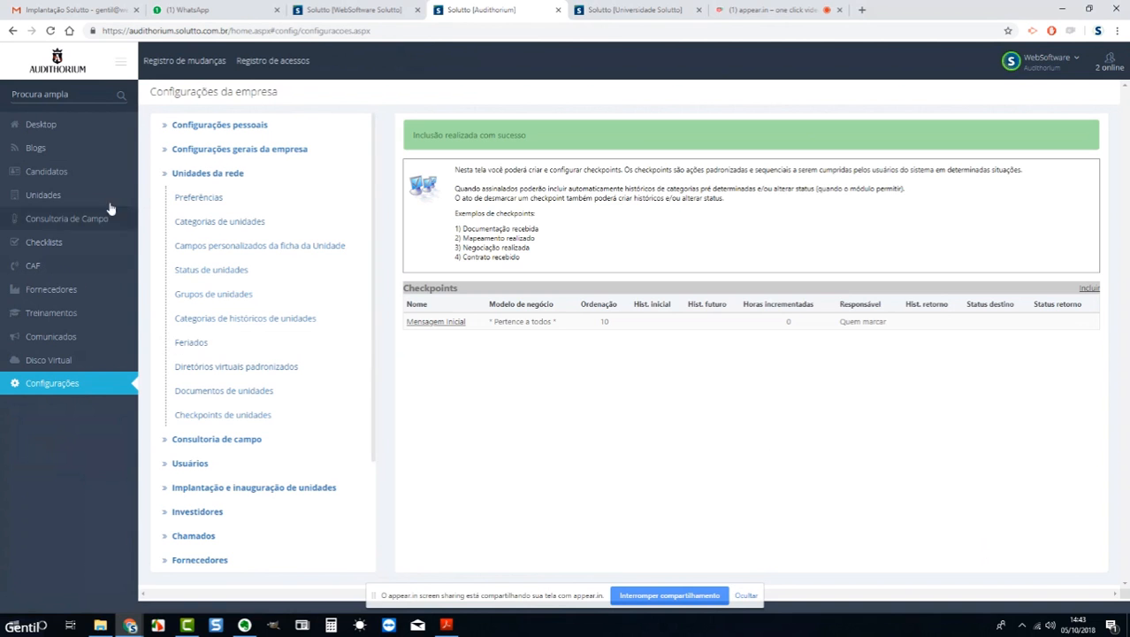
{"action": "left_click", "coordinate": [62, 198]}
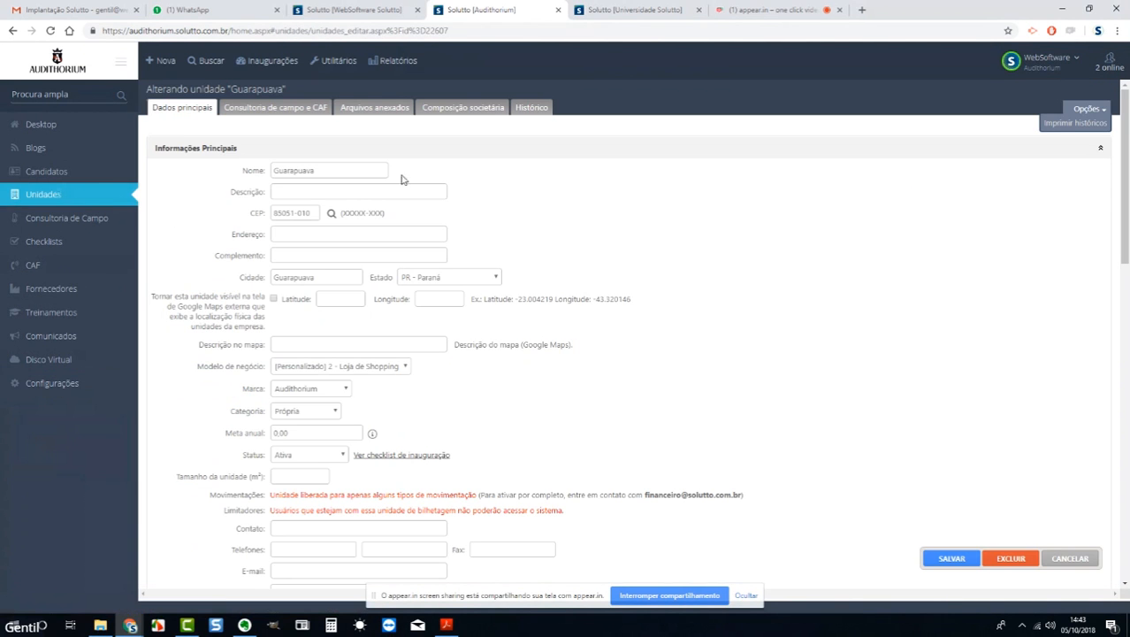
{"action": "right_click", "coordinate": [493, 169]}
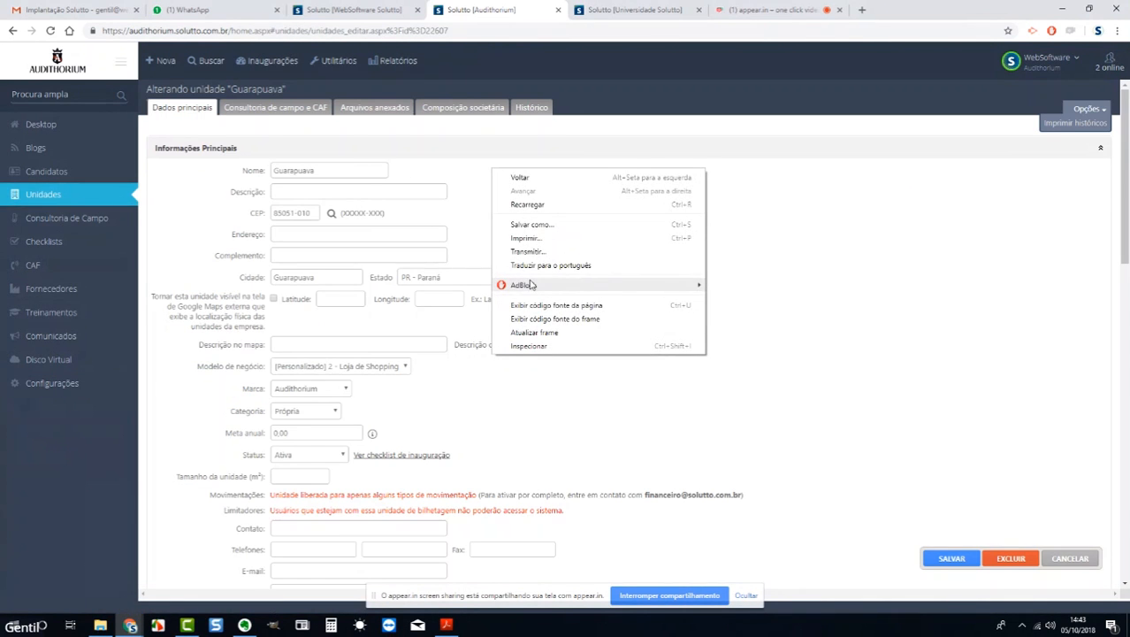
{"action": "left_click", "coordinate": [547, 335]}
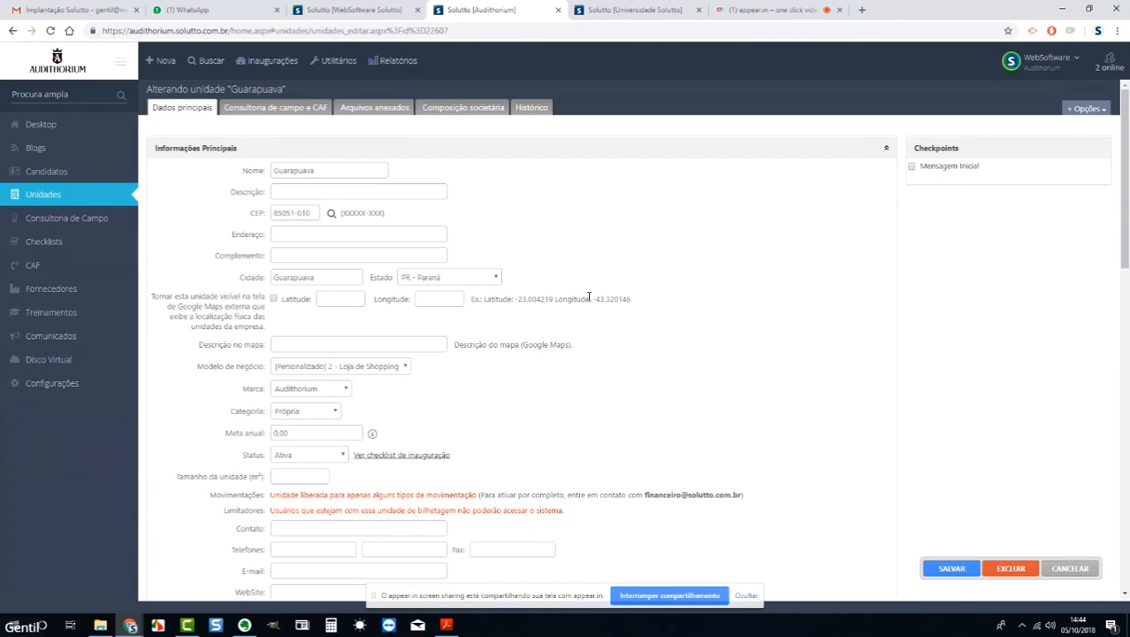
{"action": "scroll", "coordinate": [636, 305], "scroll_direction": "down", "scroll_amount": 4}
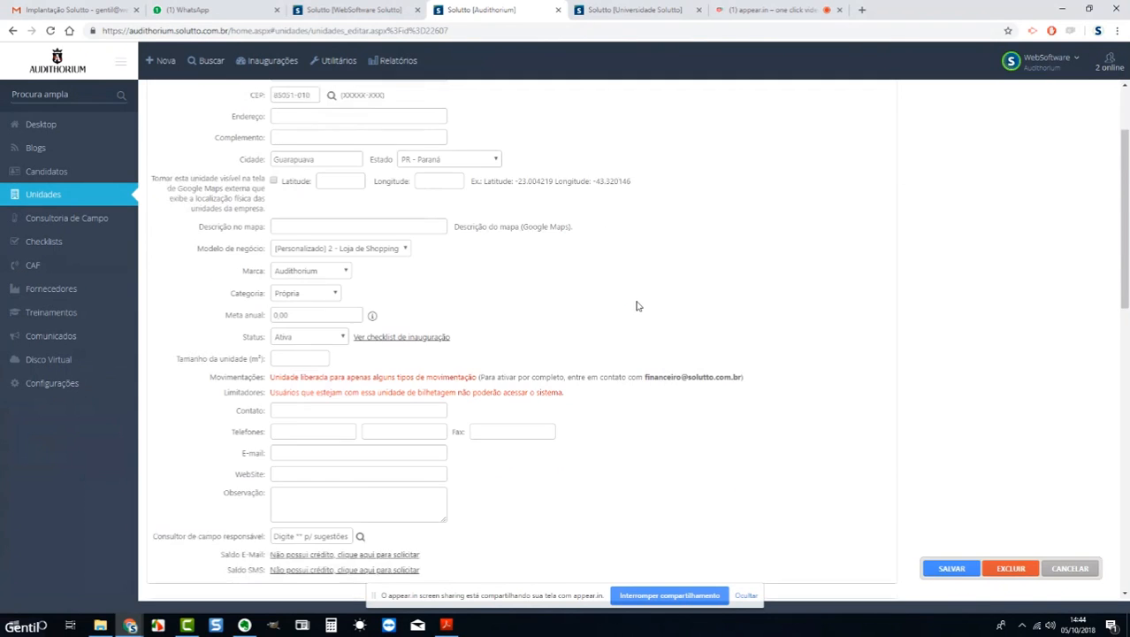
{"action": "scroll", "coordinate": [636, 308], "scroll_direction": "up", "scroll_amount": 4}
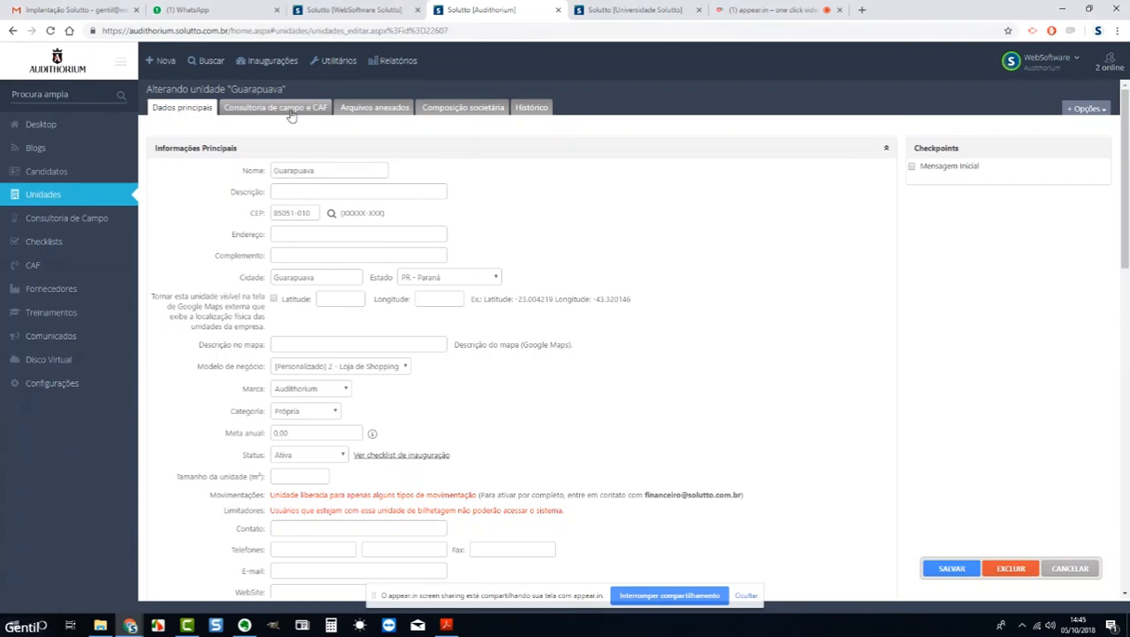
Open the unit search and view its master franchisee field and custom filter options.
{"action": "left_click", "coordinate": [212, 61]}
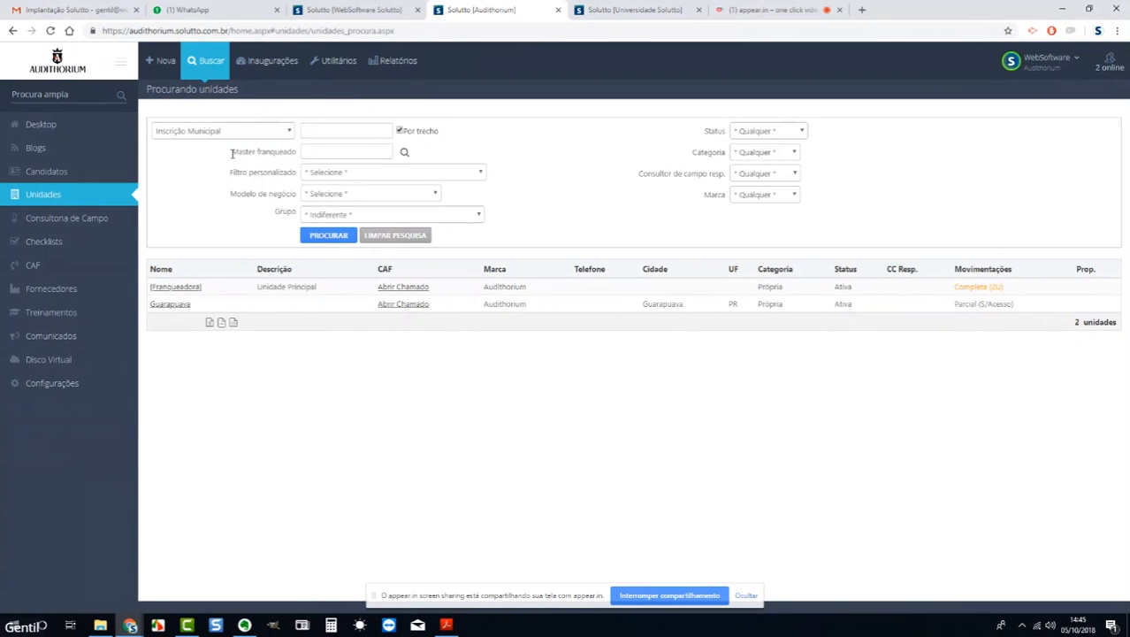
{"action": "left_click_drag", "start_coordinate": [232, 151], "coordinate": [296, 153]}
{"action": "left_click", "coordinate": [287, 169]}
{"action": "left_click", "coordinate": [318, 152]}
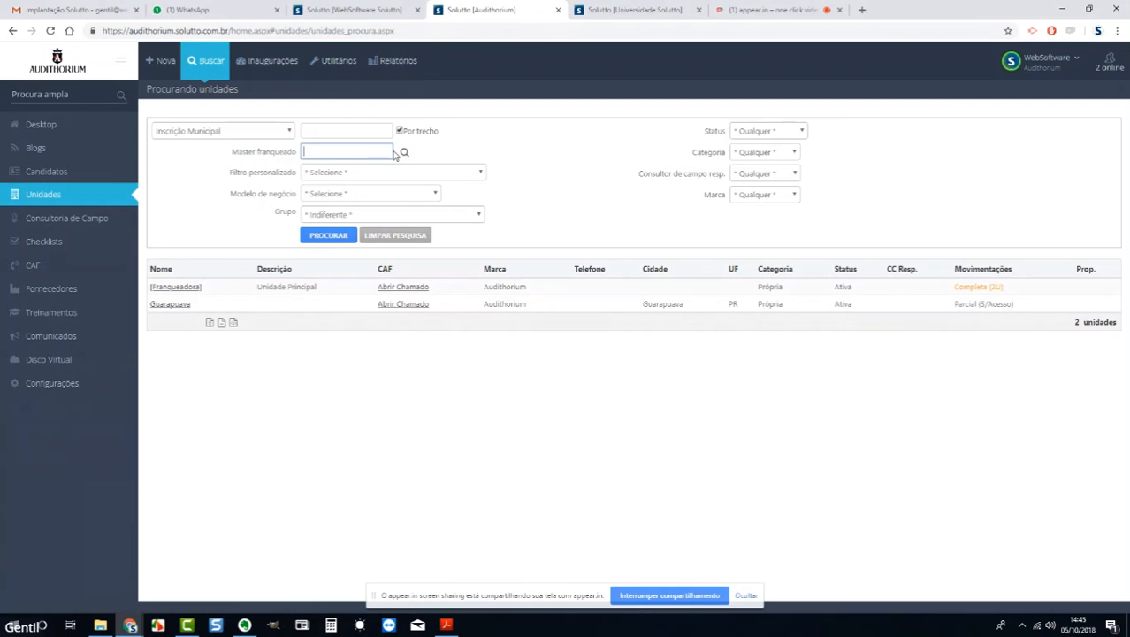
{"action": "left_click", "coordinate": [351, 174]}
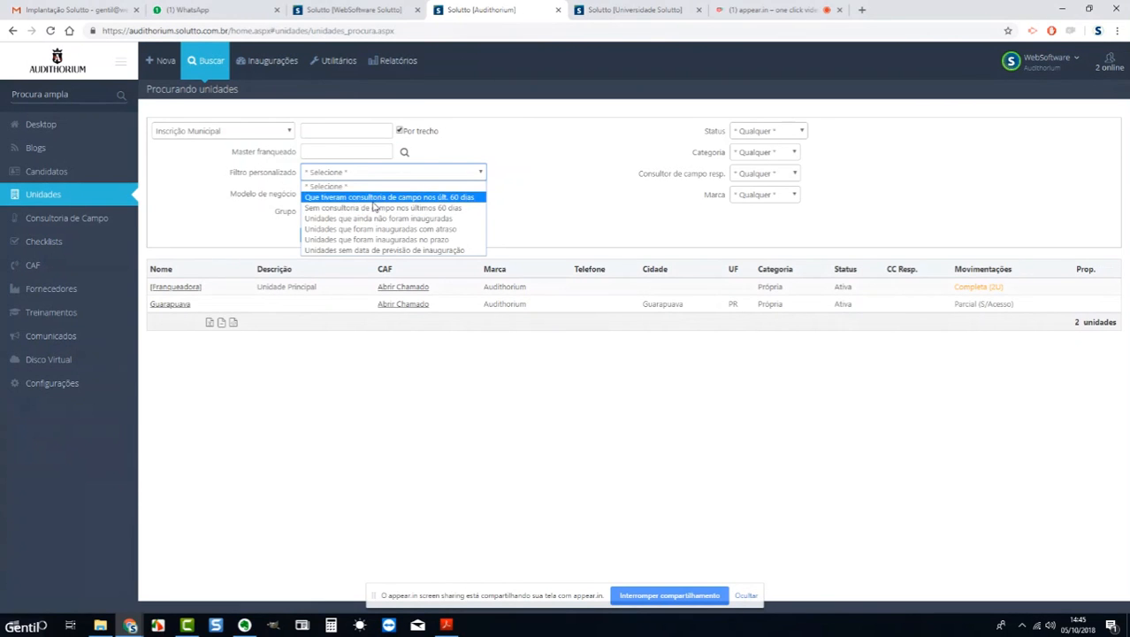
{"action": "left_click", "coordinate": [545, 179]}
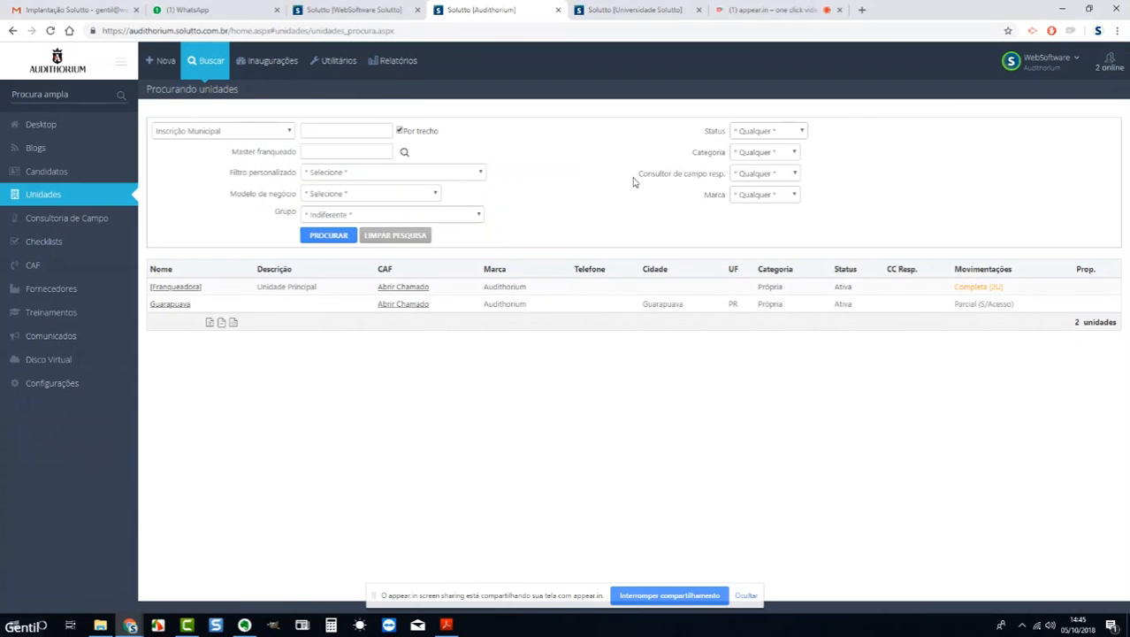
View the business model options and try the group filter's all-groups and any-group choices, returning it to "Indiferente".
{"action": "left_click", "coordinate": [398, 193]}
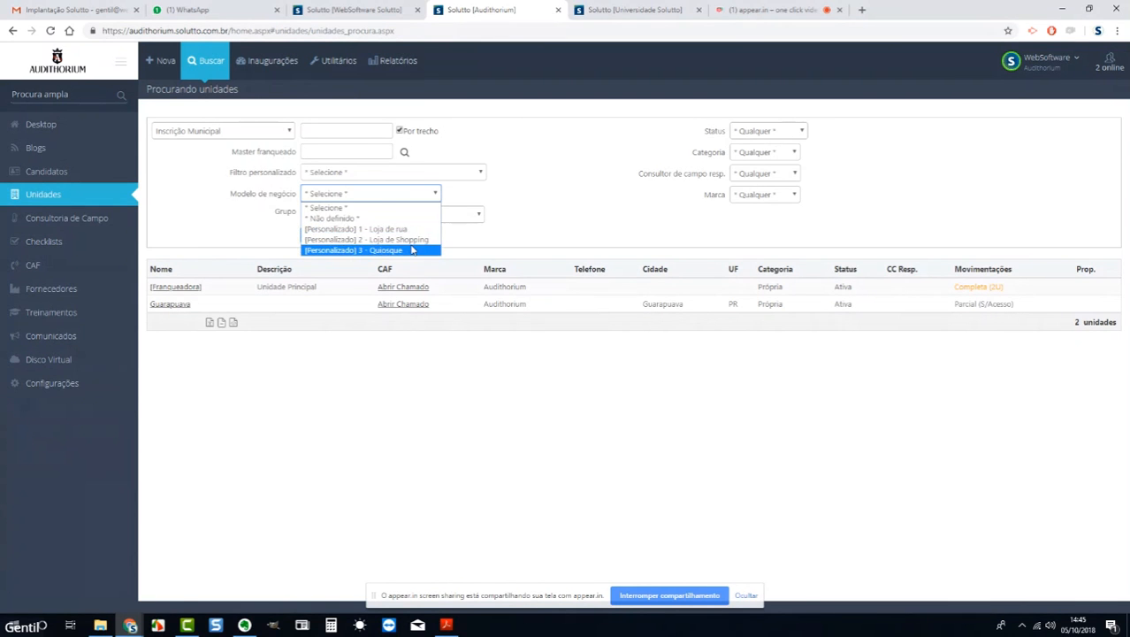
{"action": "left_click", "coordinate": [391, 197]}
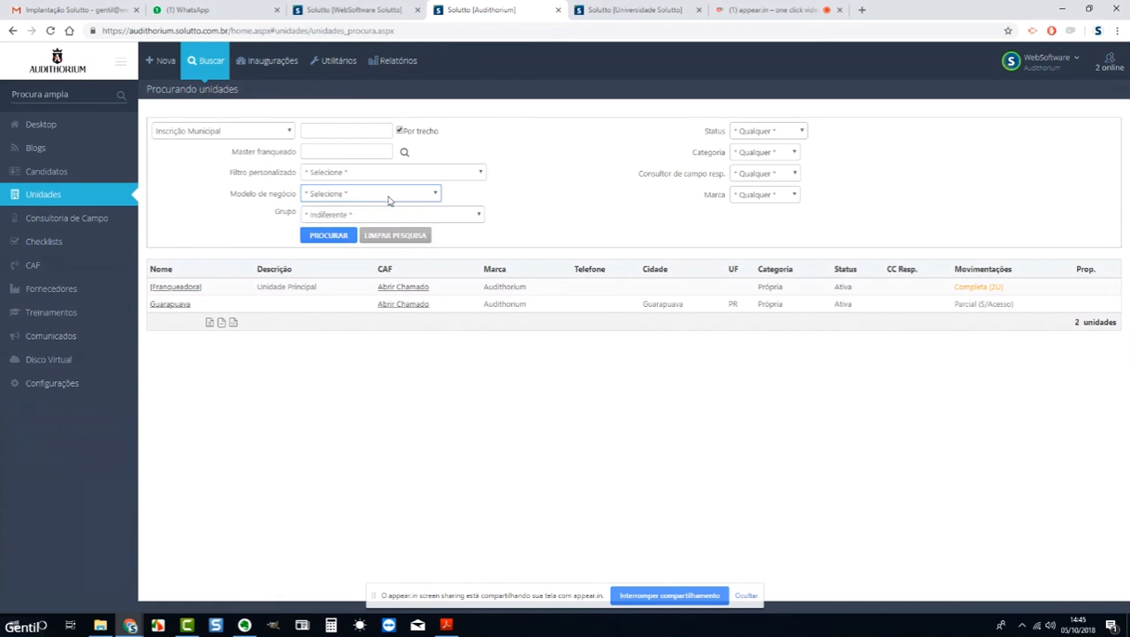
{"action": "left_click", "coordinate": [391, 216]}
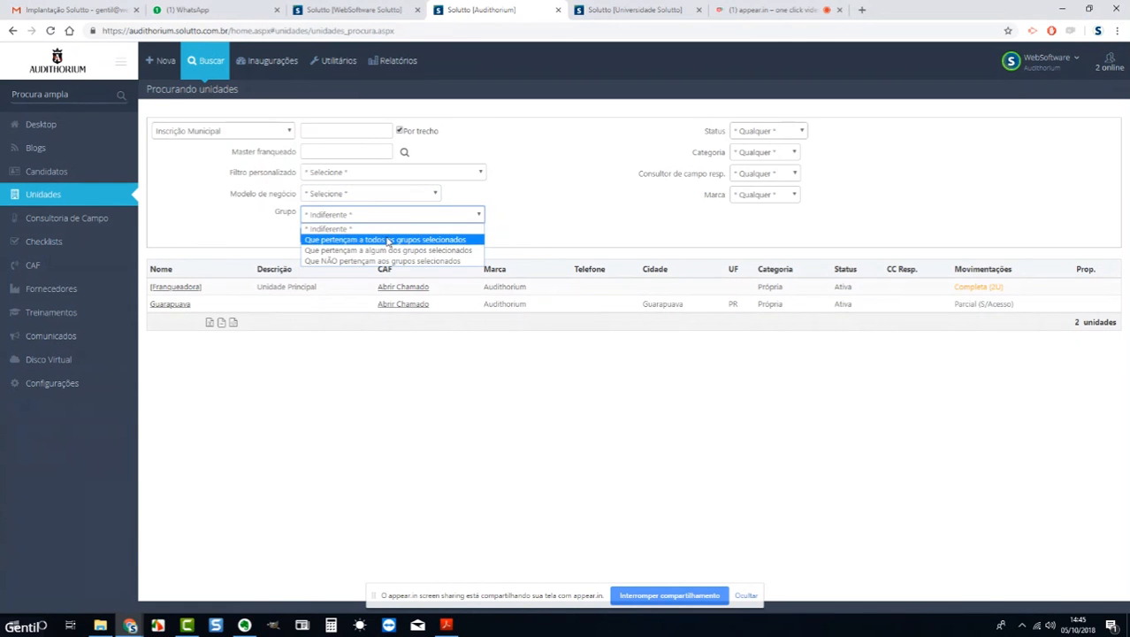
{"action": "left_click", "coordinate": [389, 240]}
{"action": "left_click", "coordinate": [447, 218]}
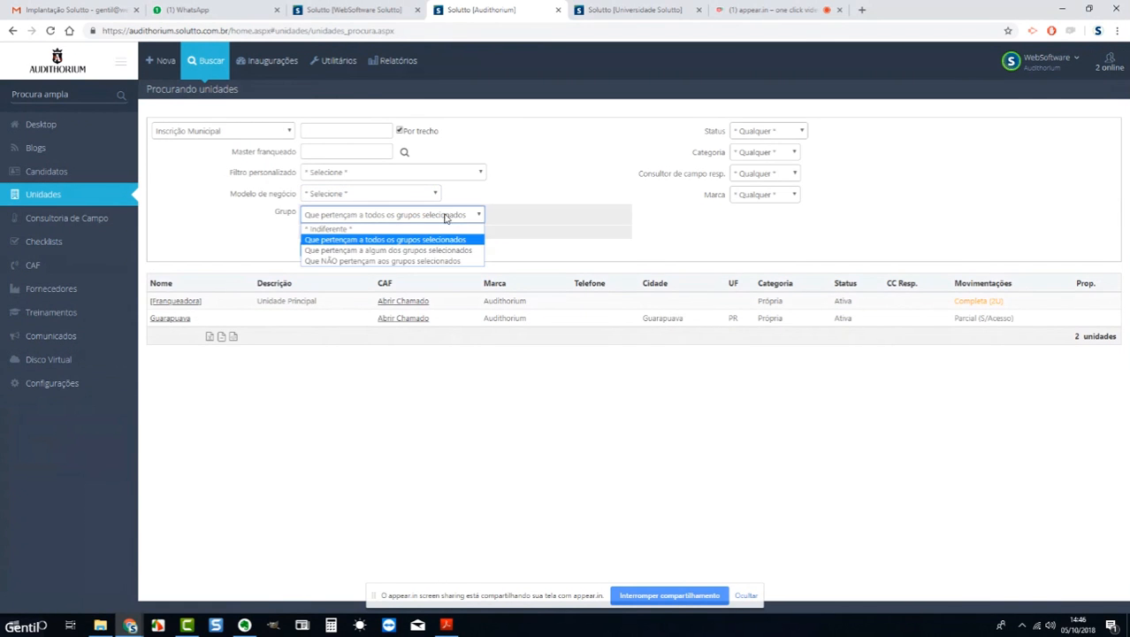
{"action": "left_click", "coordinate": [429, 249]}
{"action": "left_click", "coordinate": [434, 220]}
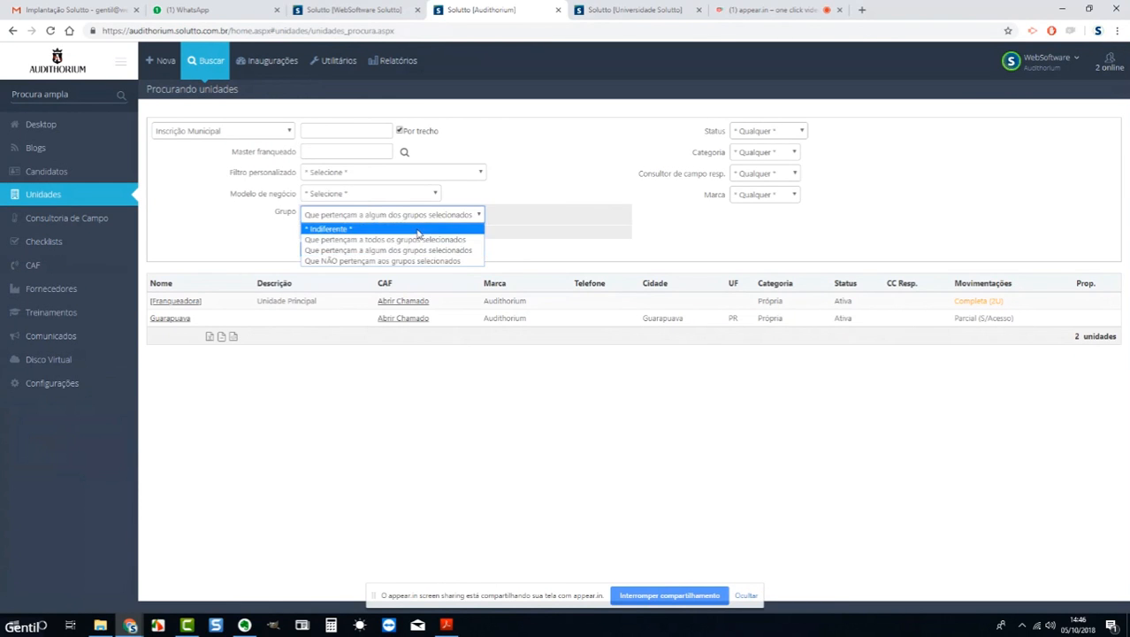
{"action": "left_click", "coordinate": [421, 225]}
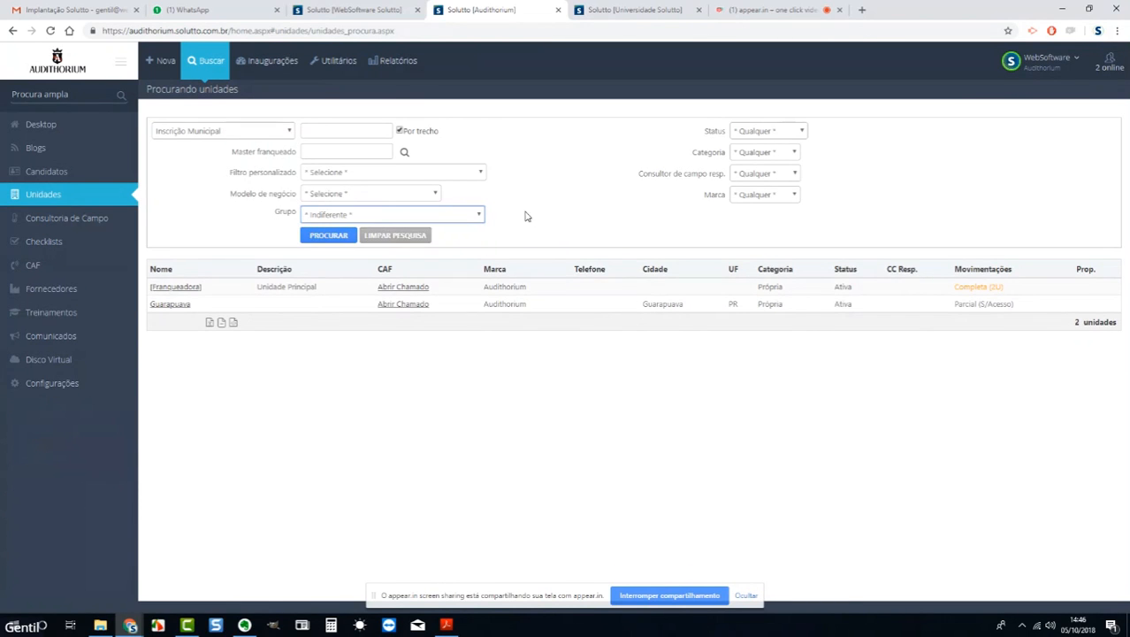
View the status and category options available for filtering the unit search.
{"action": "left_click", "coordinate": [793, 133]}
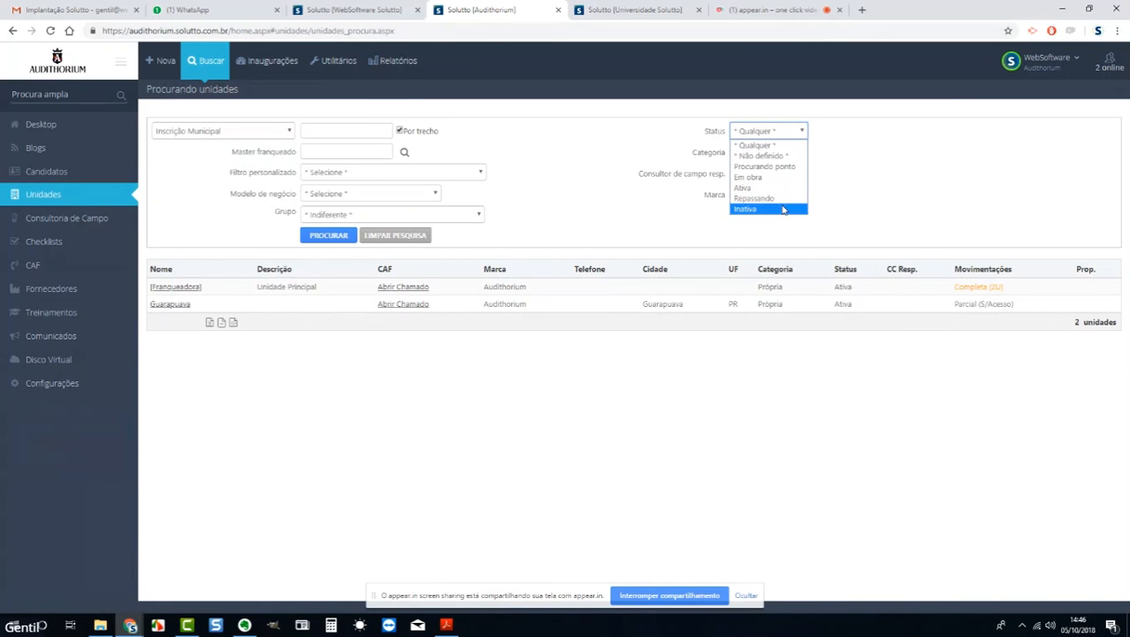
{"action": "left_click", "coordinate": [867, 174]}
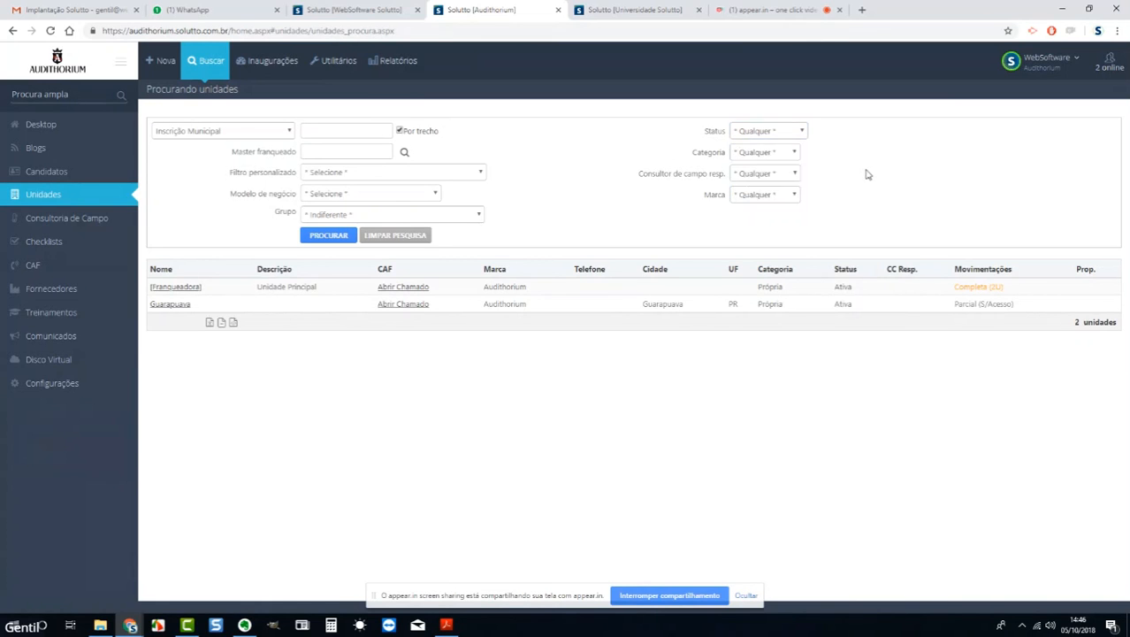
{"action": "left_click", "coordinate": [778, 152]}
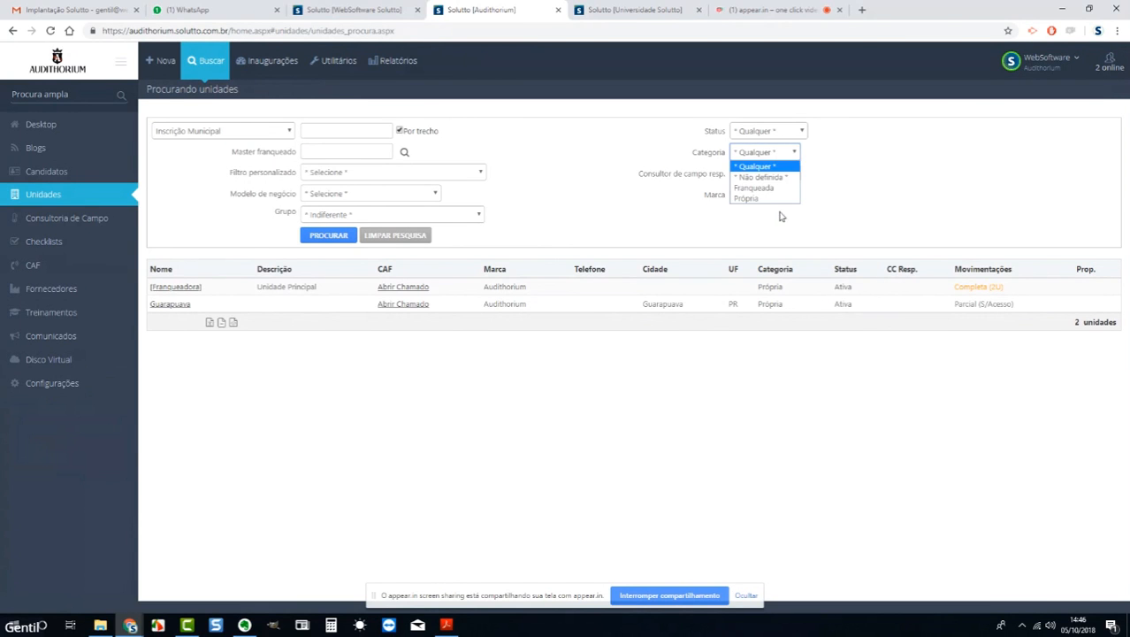
{"action": "left_click", "coordinate": [871, 193]}
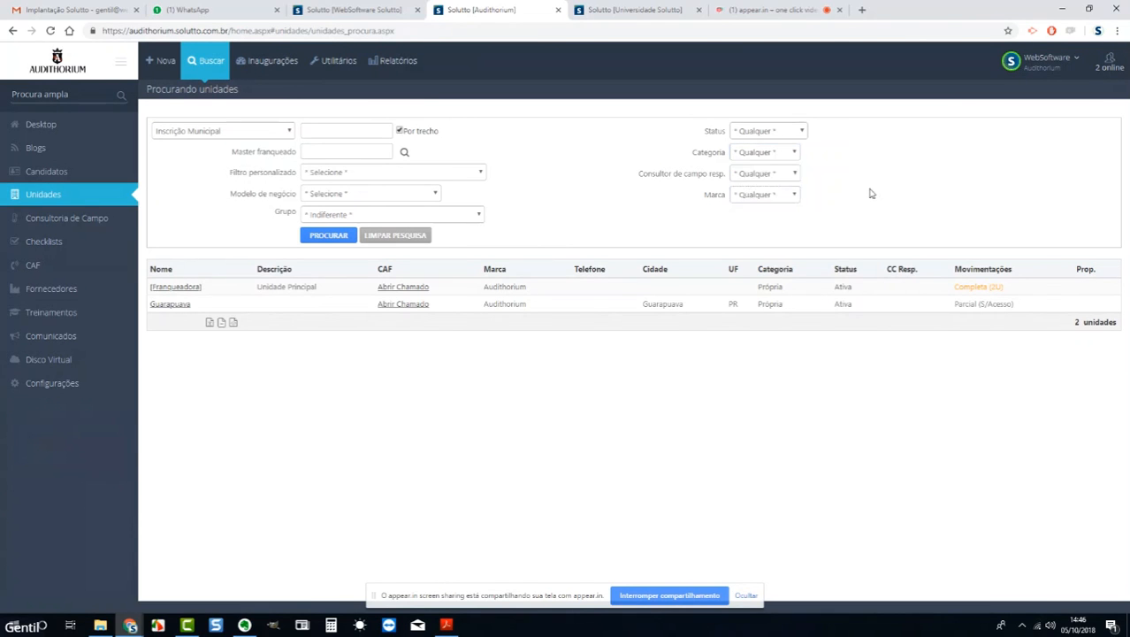
View the responsible field consultant and brand options available for filtering the unit search.
{"action": "left_click", "coordinate": [782, 175]}
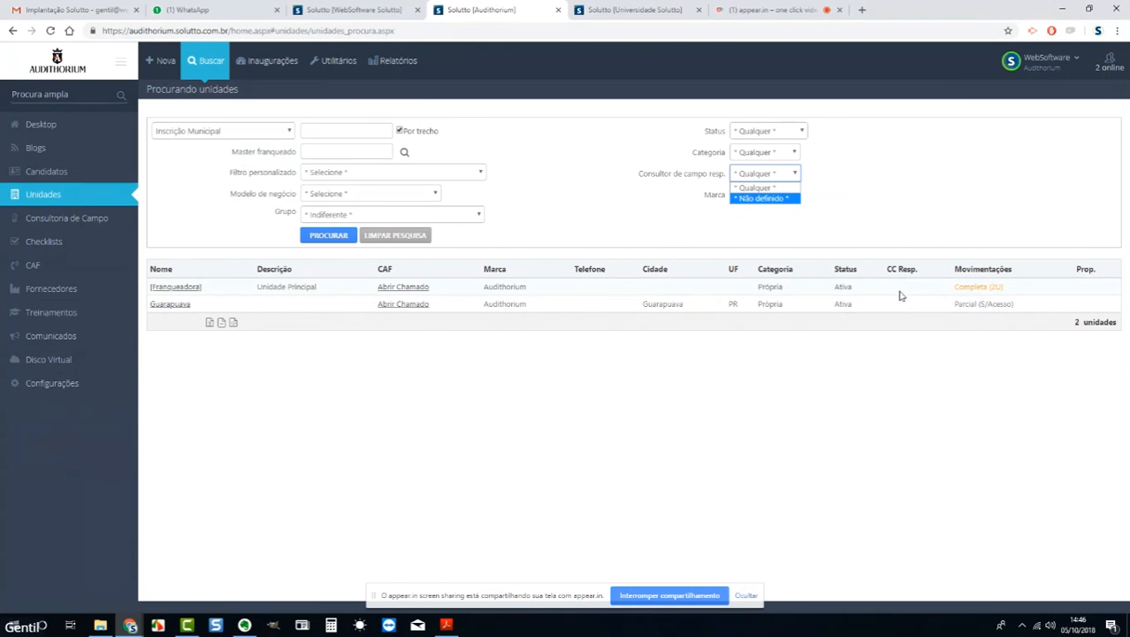
{"action": "left_click", "coordinate": [784, 210]}
{"action": "left_click", "coordinate": [778, 196]}
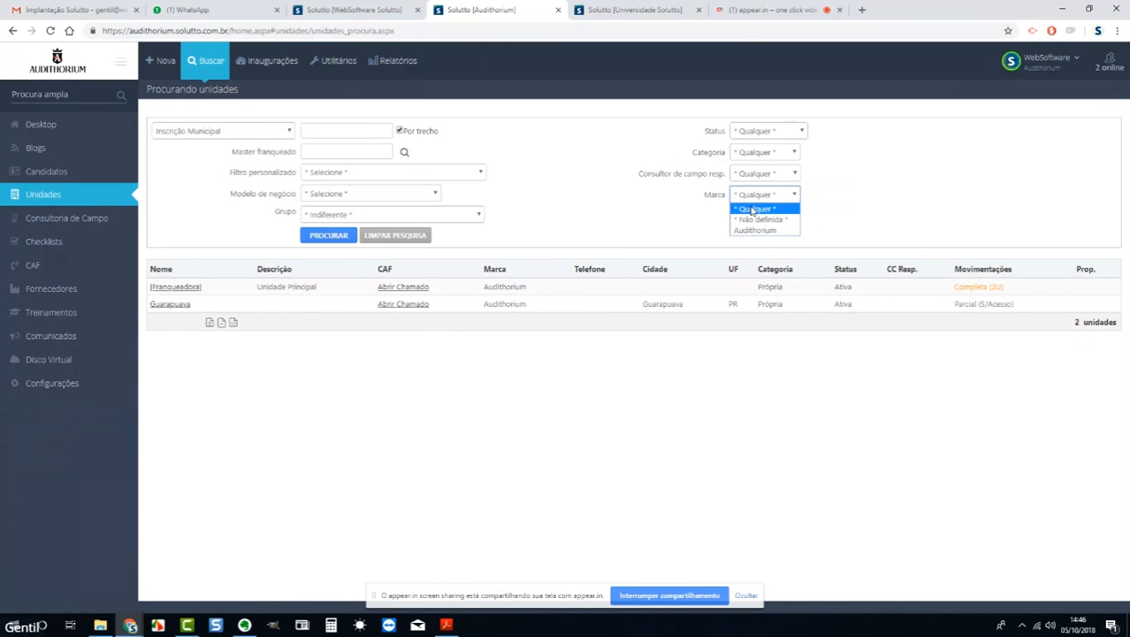
{"action": "left_click", "coordinate": [879, 179]}
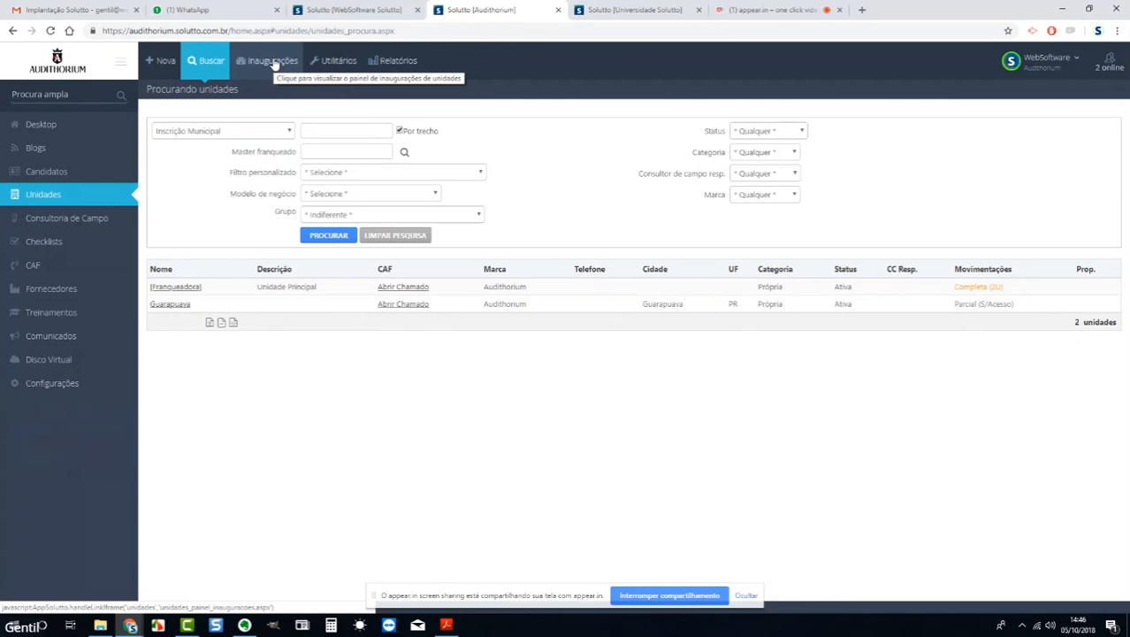
Review the inaugurations panel's projection and average opening time charts, and view the utilities available for units.
{"action": "left_click", "coordinate": [273, 62]}
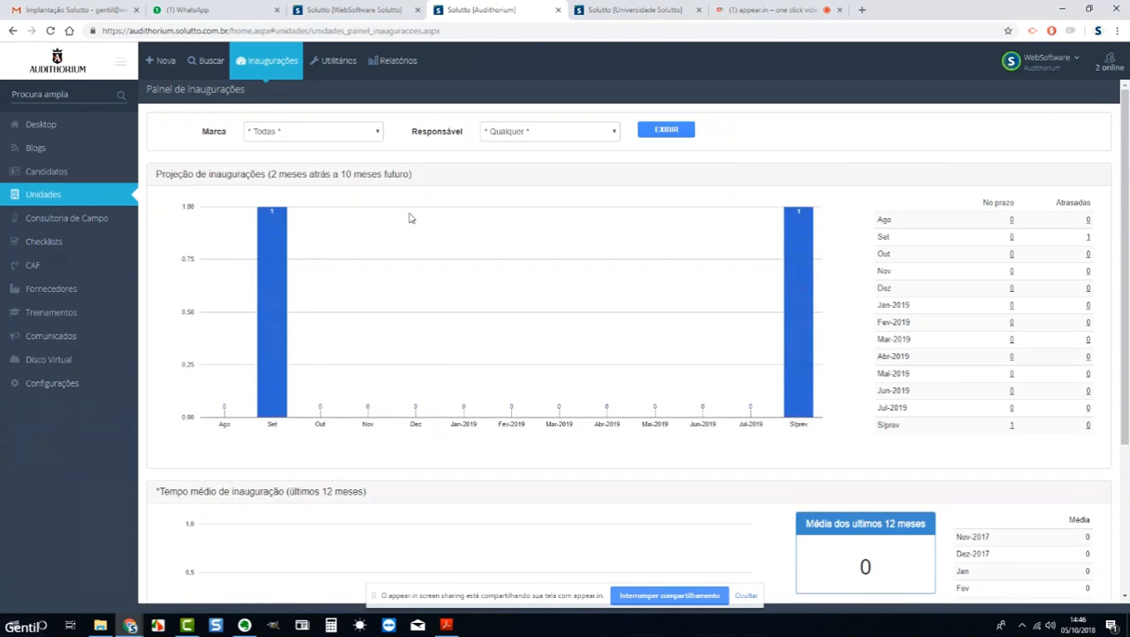
{"action": "scroll", "coordinate": [422, 224], "scroll_direction": "down", "scroll_amount": 3}
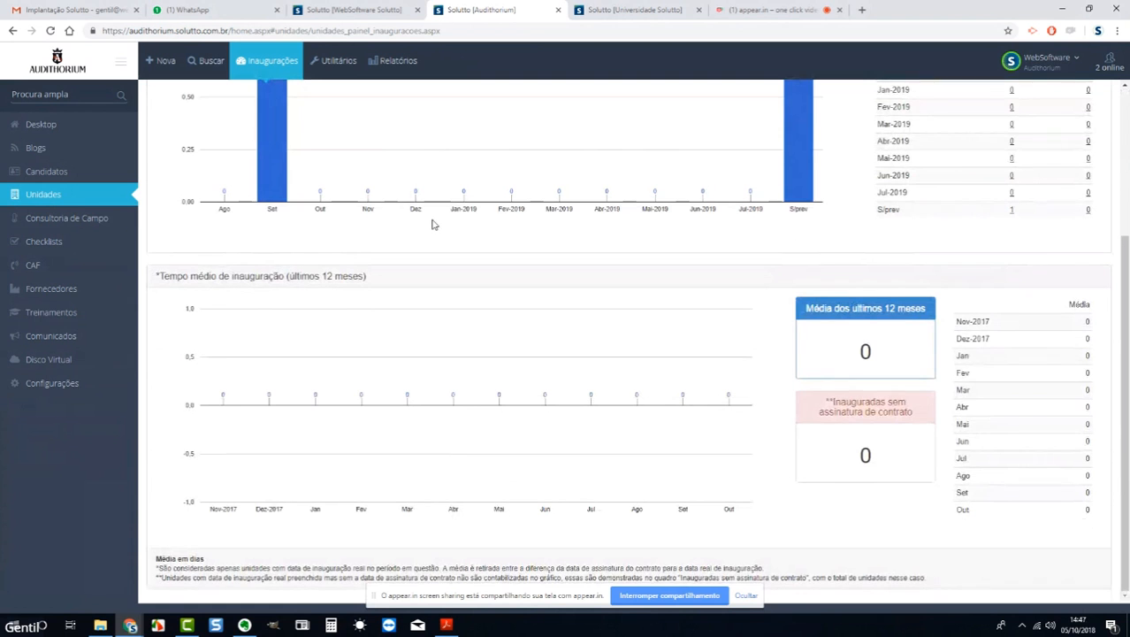
{"action": "scroll", "coordinate": [416, 205], "scroll_direction": "up", "scroll_amount": 2}
{"action": "scroll", "coordinate": [416, 204], "scroll_direction": "up", "scroll_amount": 1}
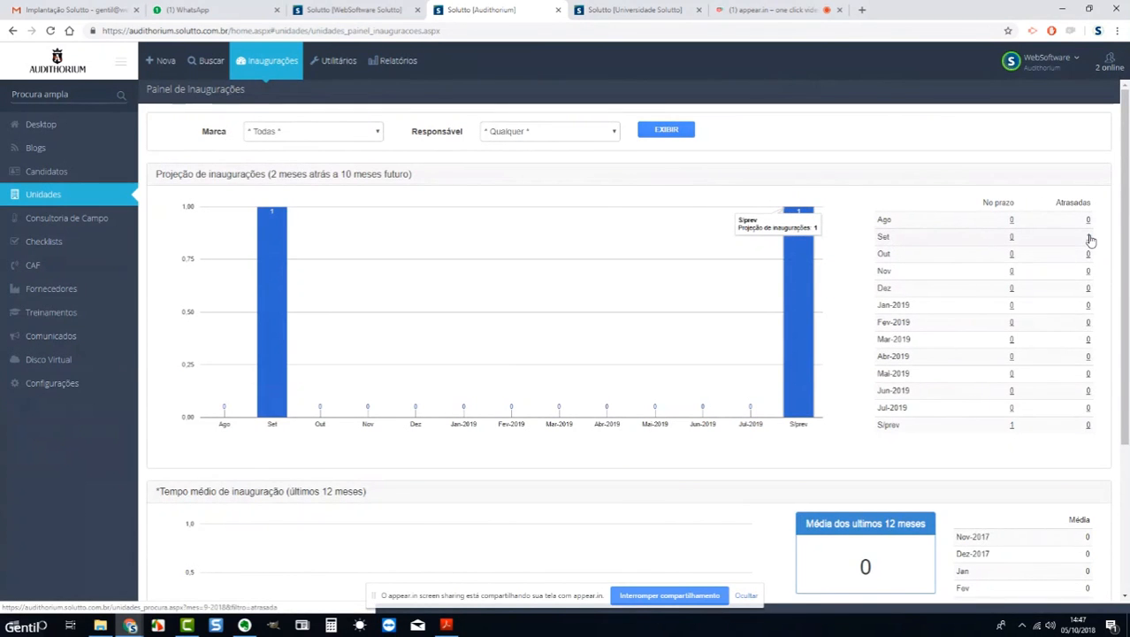
{"action": "left_click", "coordinate": [339, 63]}
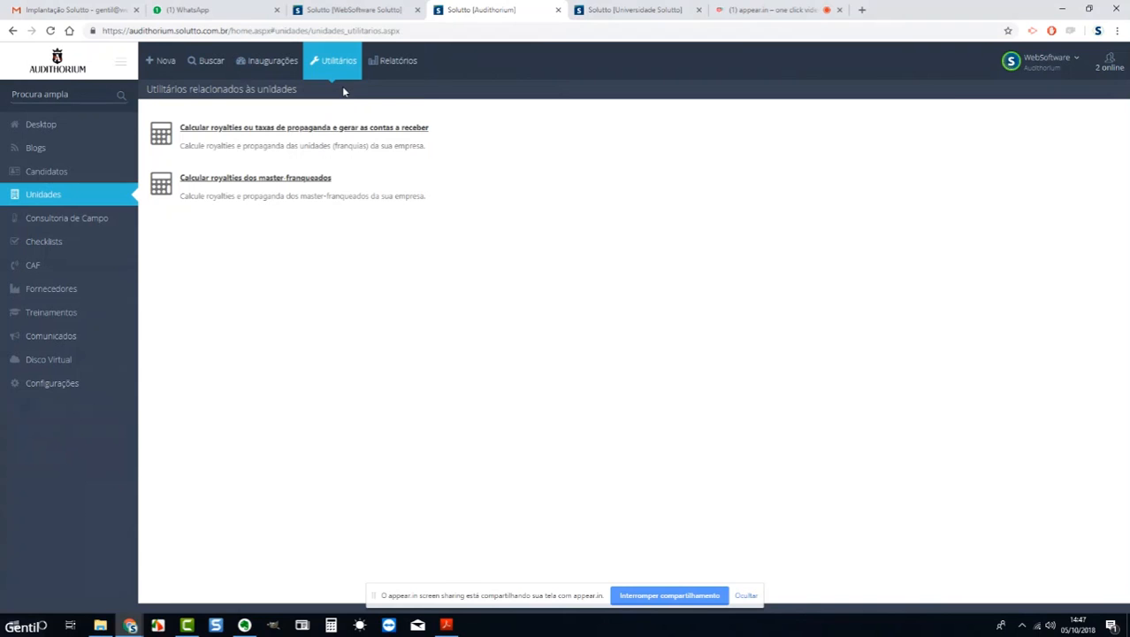
Check the units' reports page and open the report activation settings within the company's general settings.
{"action": "left_click", "coordinate": [394, 76]}
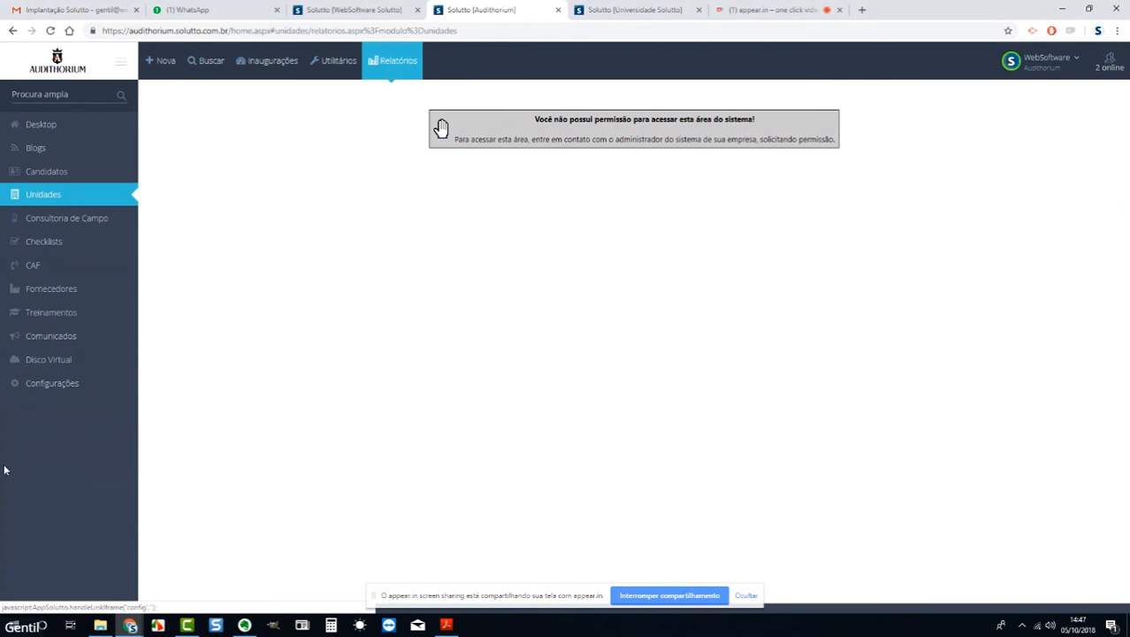
{"action": "left_click", "coordinate": [104, 392]}
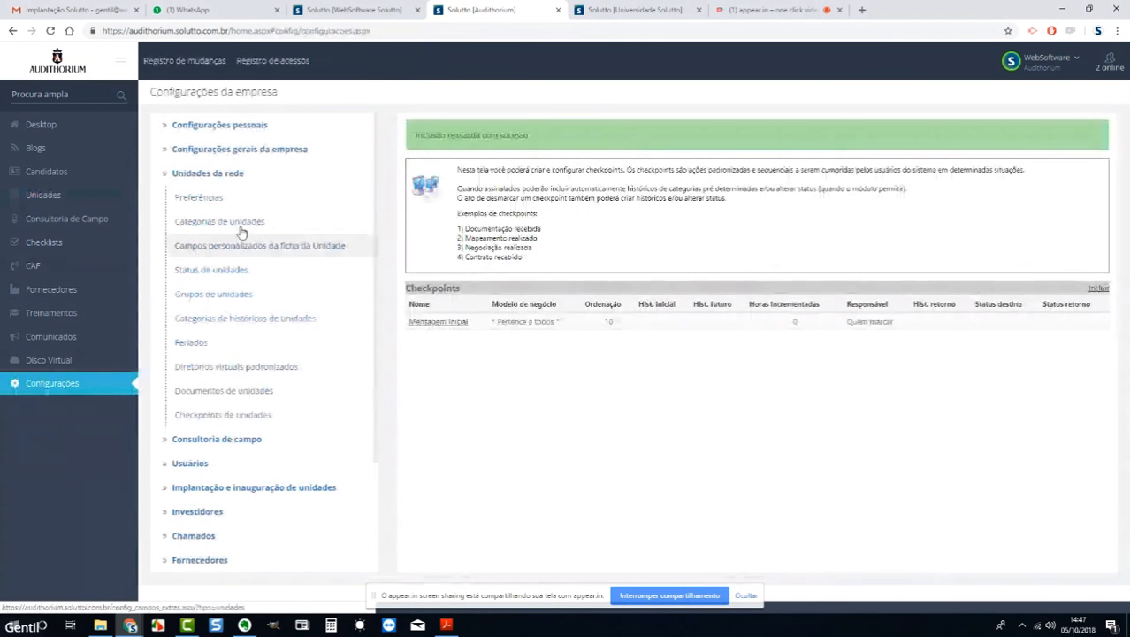
{"action": "left_click", "coordinate": [237, 177]}
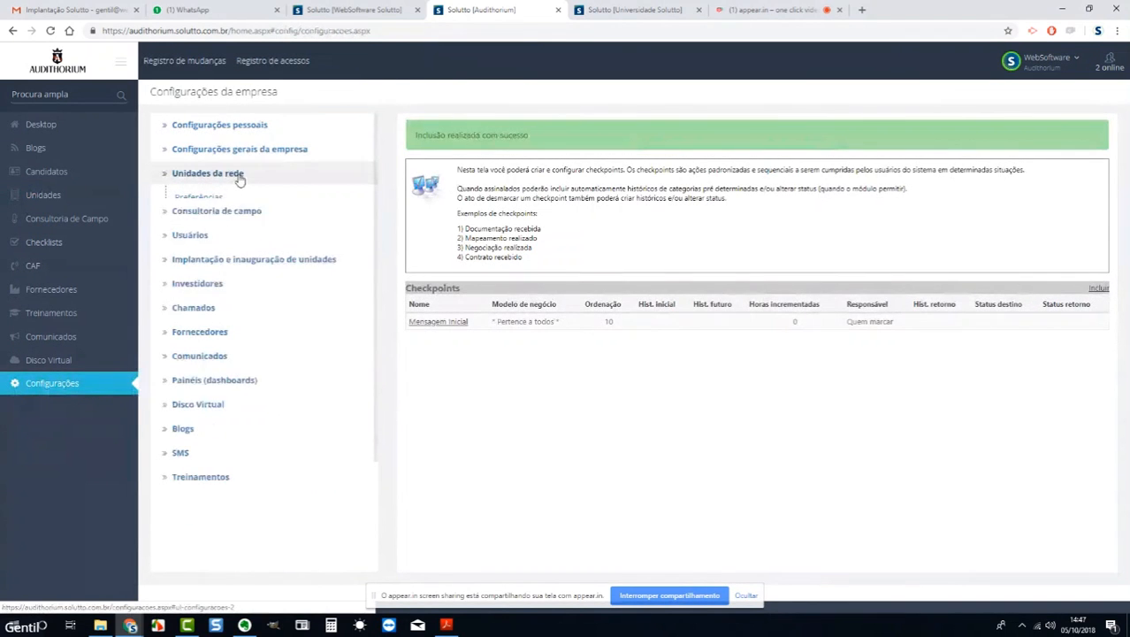
{"action": "left_click", "coordinate": [232, 150]}
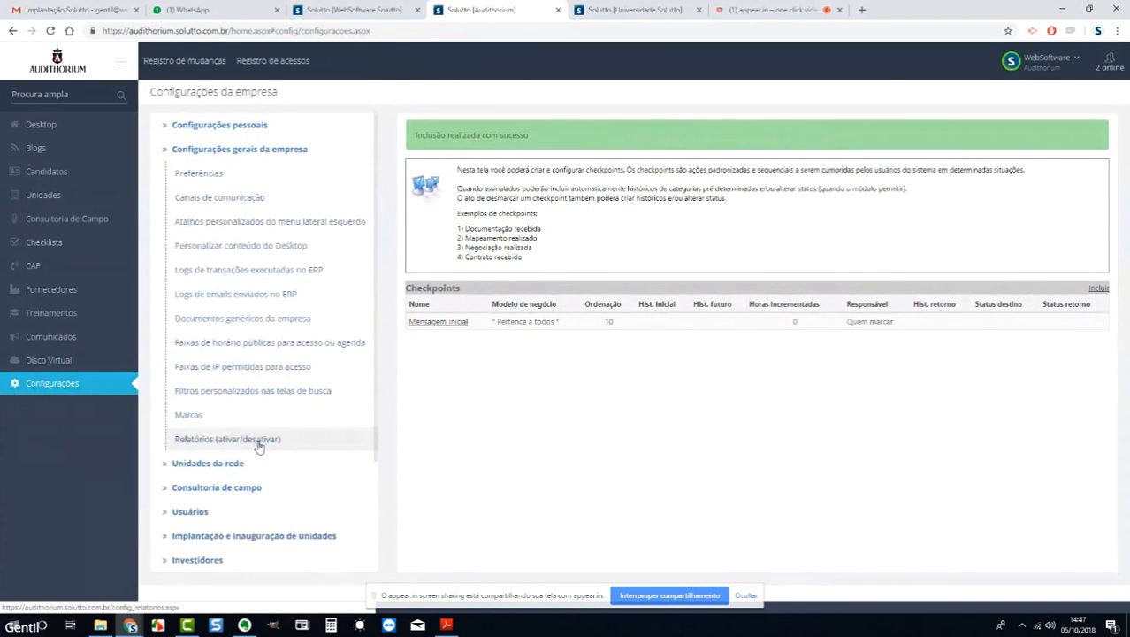
{"action": "left_click", "coordinate": [260, 445]}
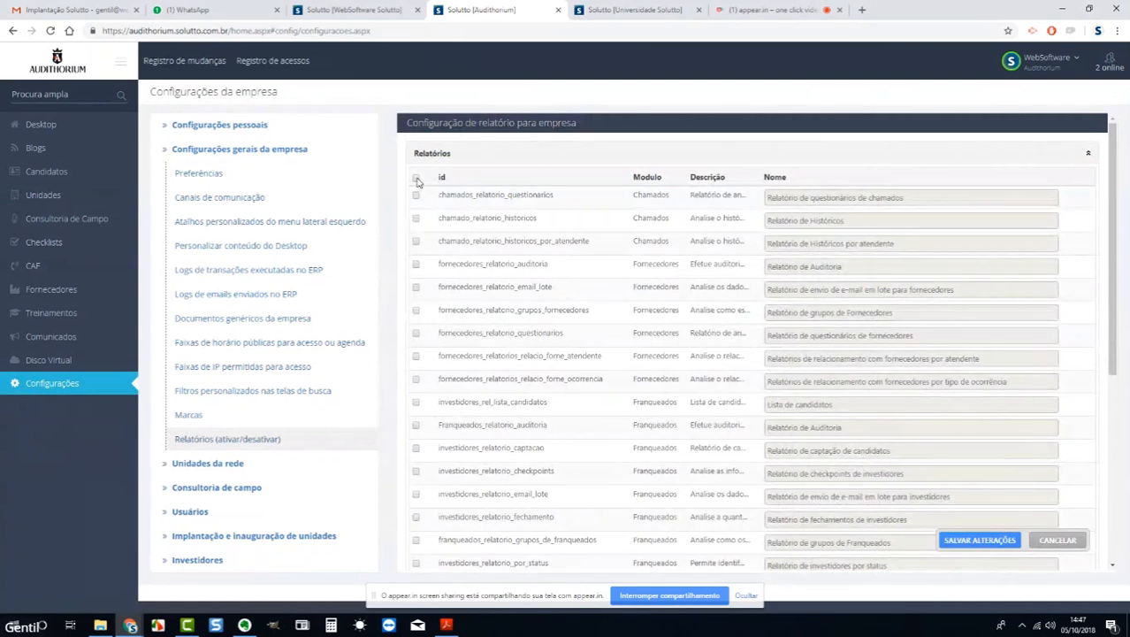
Find "unidade" in the report list and individually enable the units' warnings ranking, audit, history, history by attendant and process reports.
{"action": "key", "text": "ctrl+f"}
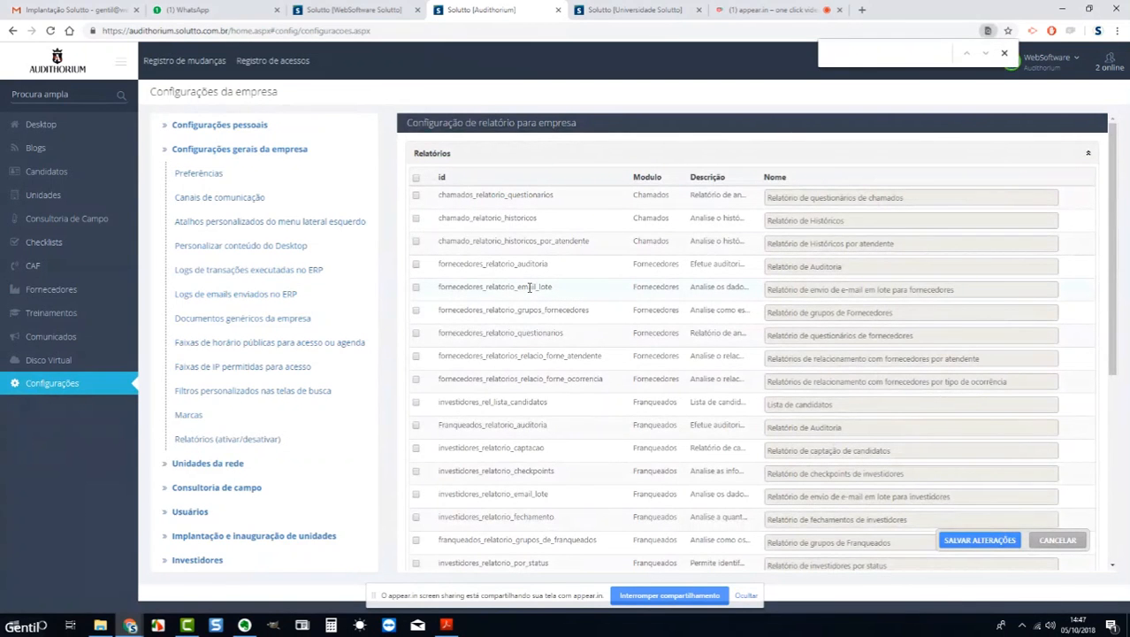
{"action": "type", "text": "unidade"}
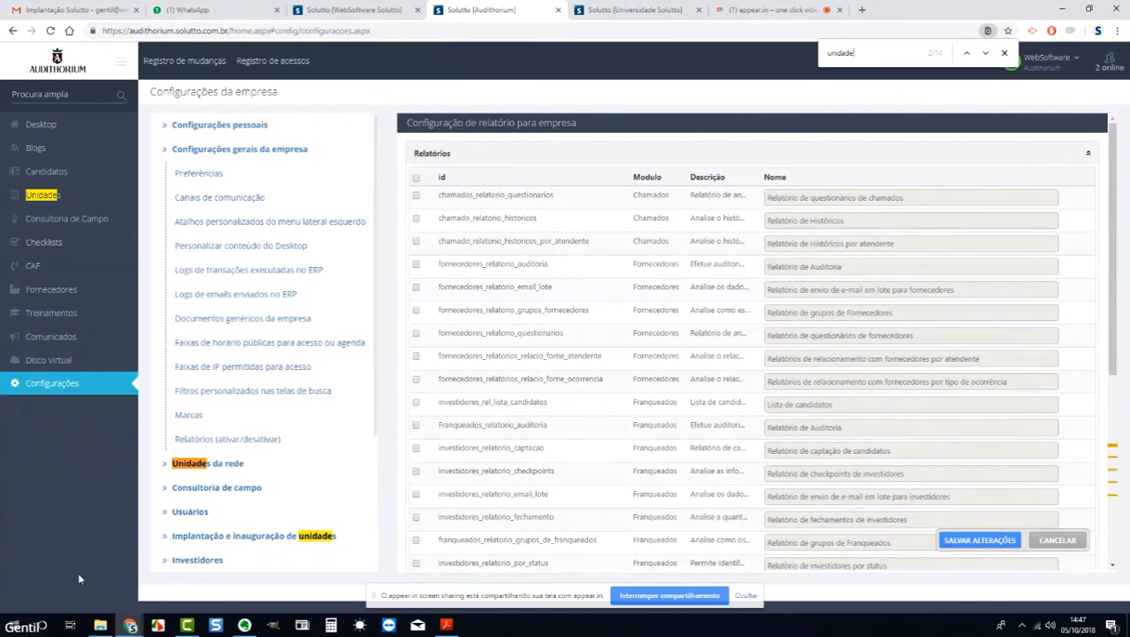
{"action": "scroll", "coordinate": [693, 344], "scroll_direction": "down", "scroll_amount": 1}
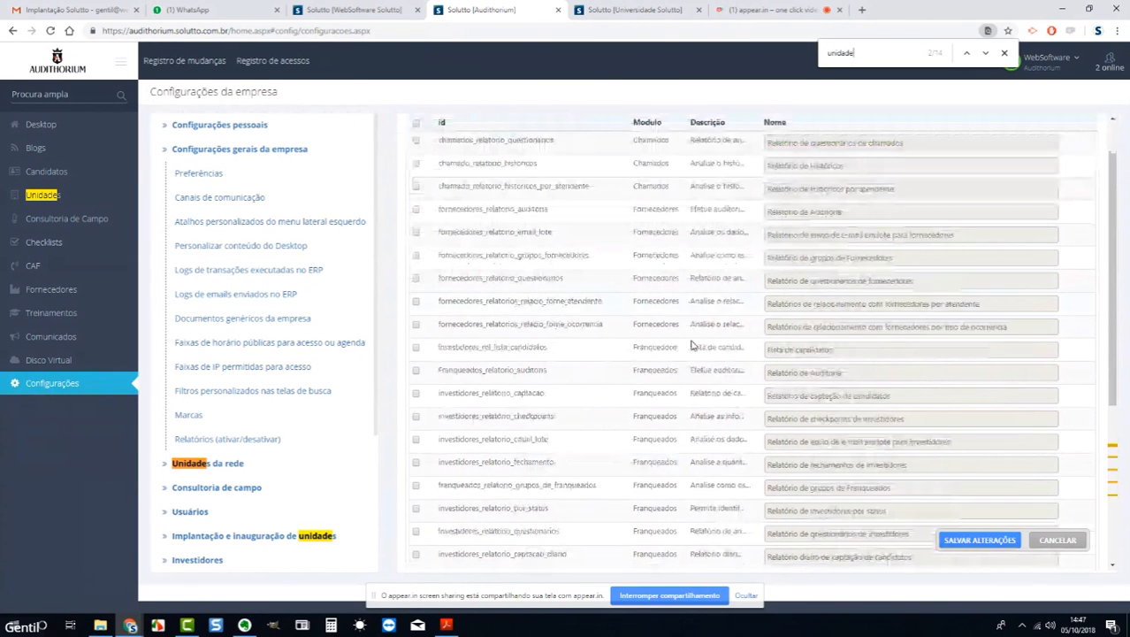
{"action": "scroll", "coordinate": [692, 345], "scroll_direction": "down", "scroll_amount": 5}
{"action": "left_click", "coordinate": [415, 365]}
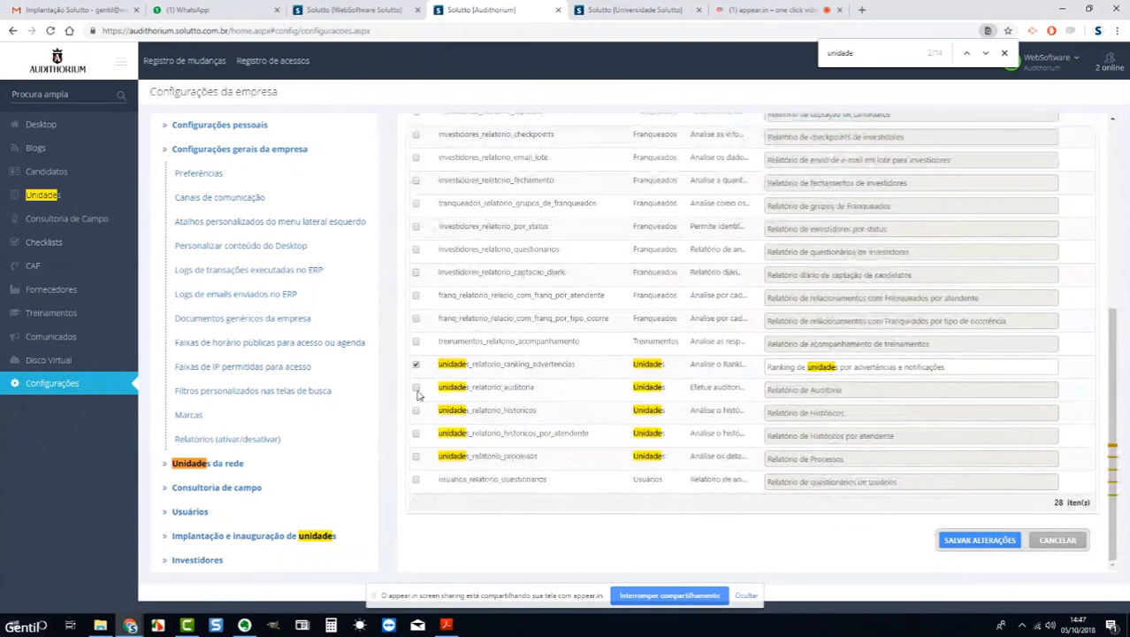
{"action": "left_click", "coordinate": [415, 388]}
{"action": "scroll", "coordinate": [420, 451], "scroll_direction": "up", "scroll_amount": 1}
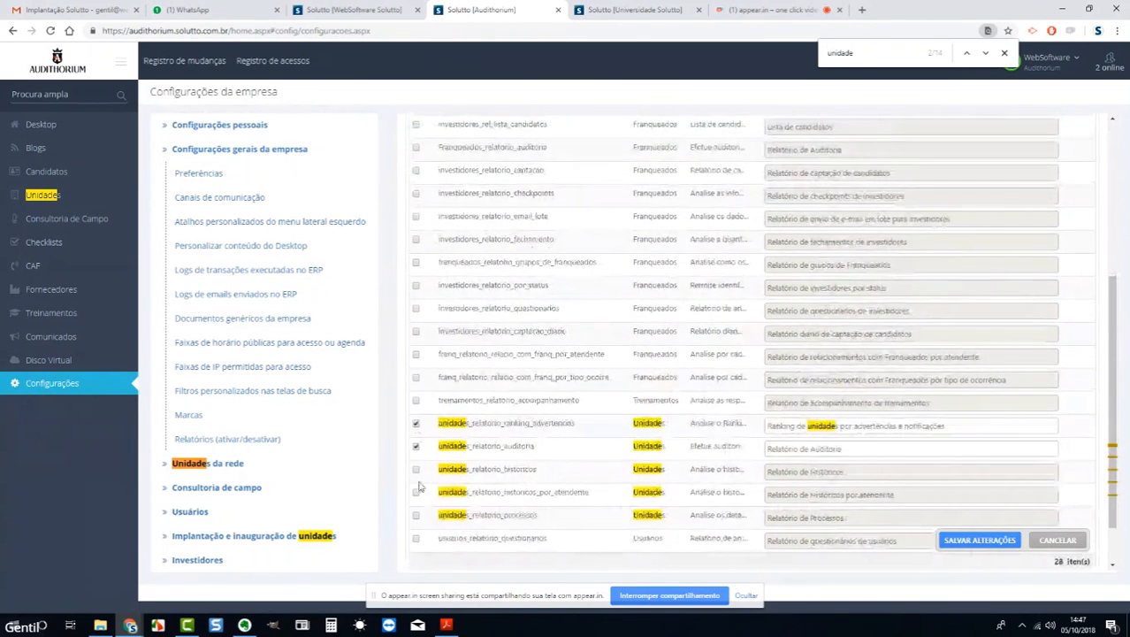
{"action": "left_click", "coordinate": [417, 470]}
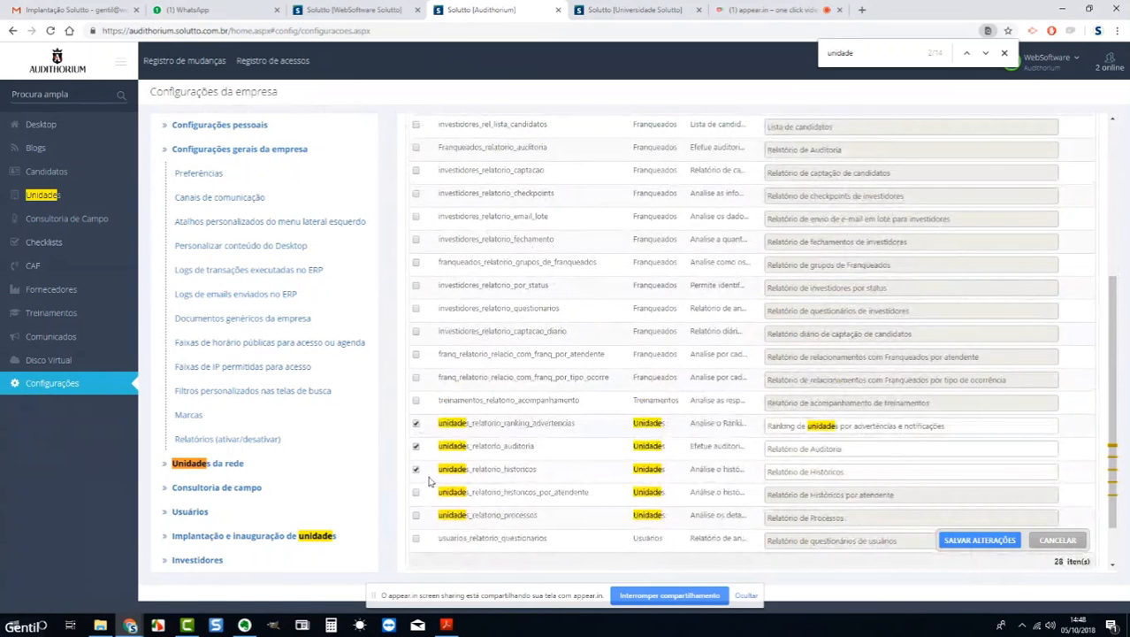
{"action": "left_click", "coordinate": [416, 493]}
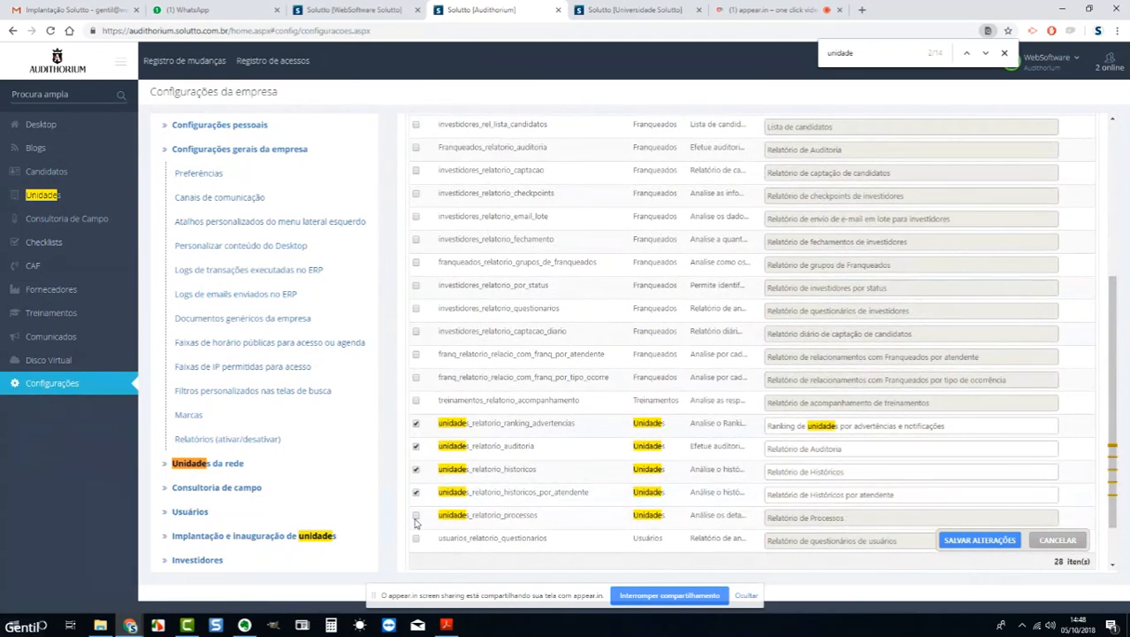
{"action": "left_click", "coordinate": [415, 515]}
{"action": "left_click", "coordinate": [416, 538]}
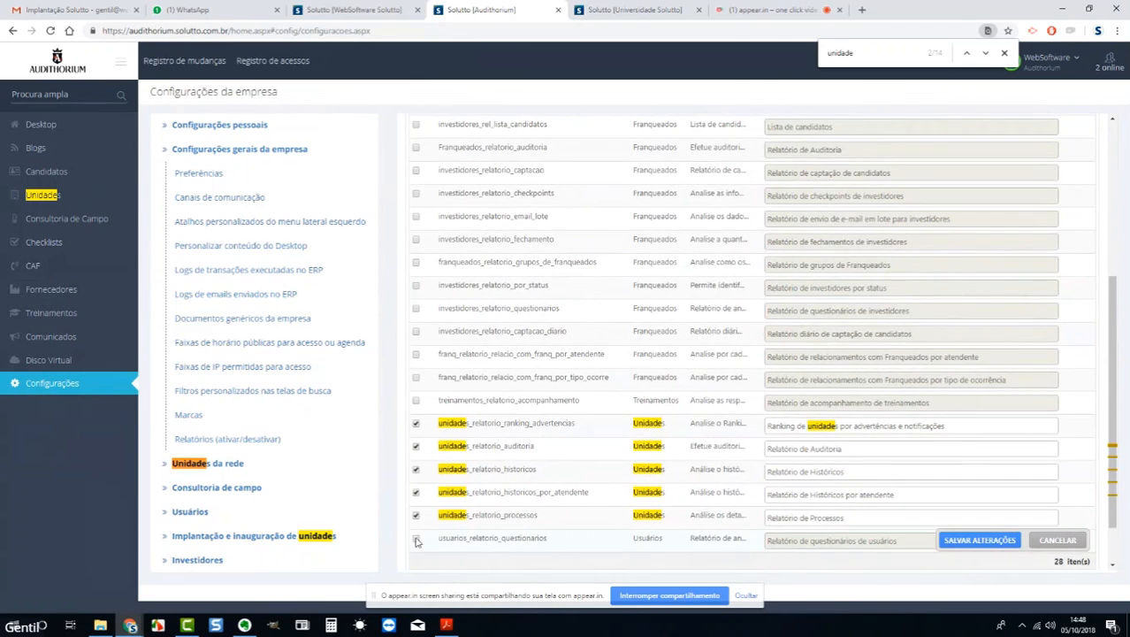
Enable all reports in the company's report configuration and save the changes.
{"action": "scroll", "coordinate": [477, 252], "scroll_direction": "up", "scroll_amount": 5}
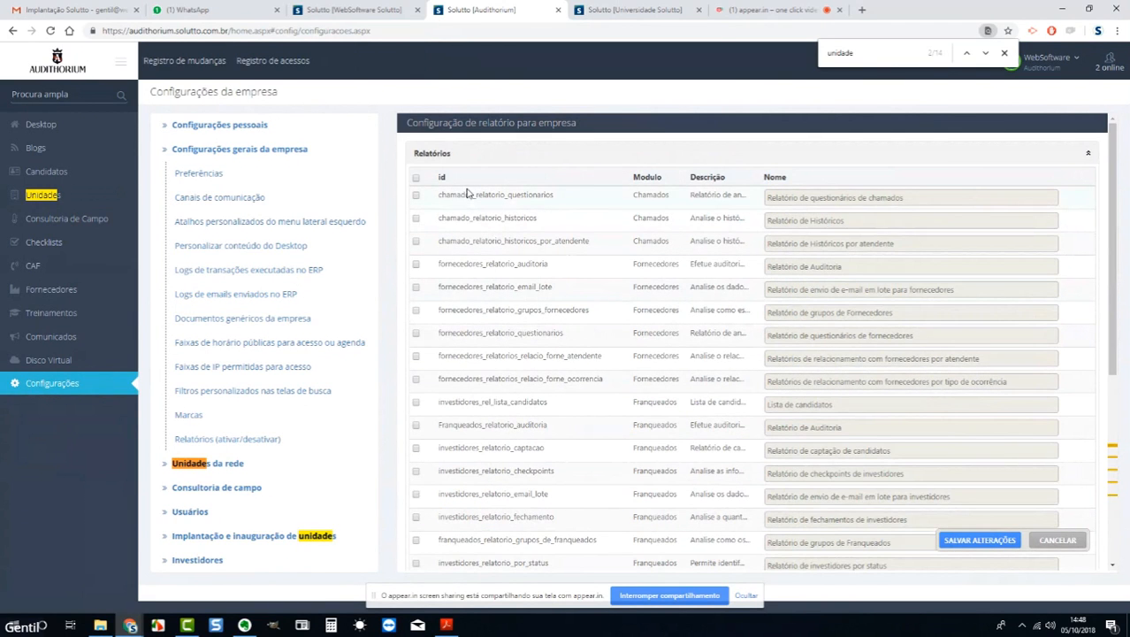
{"action": "left_click", "coordinate": [416, 179]}
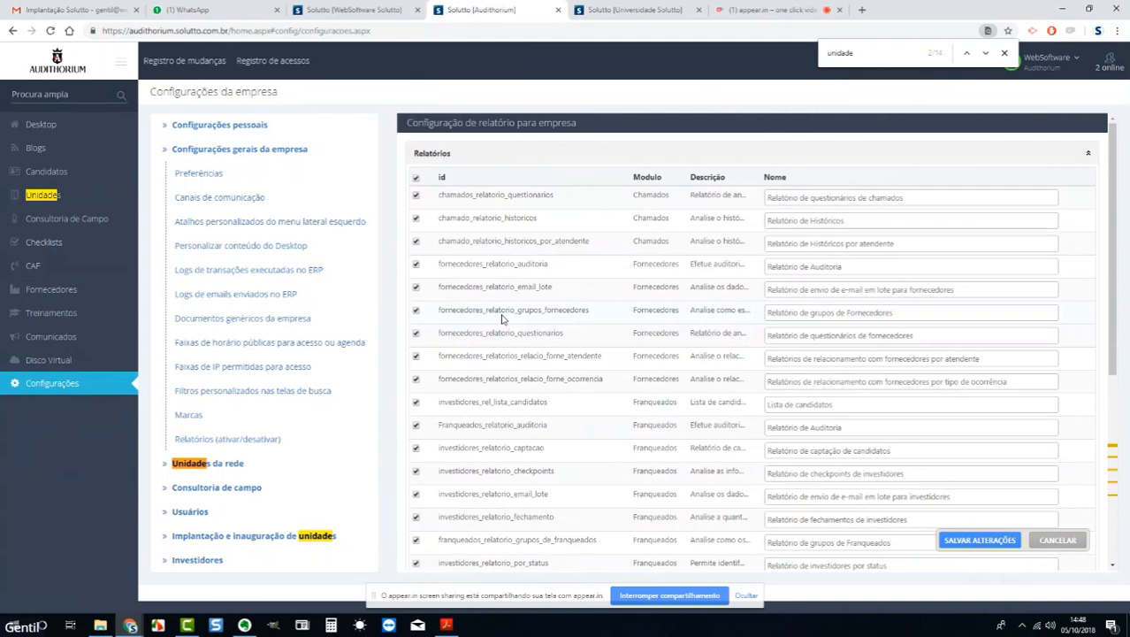
{"action": "scroll", "coordinate": [502, 318], "scroll_direction": "down", "scroll_amount": 1}
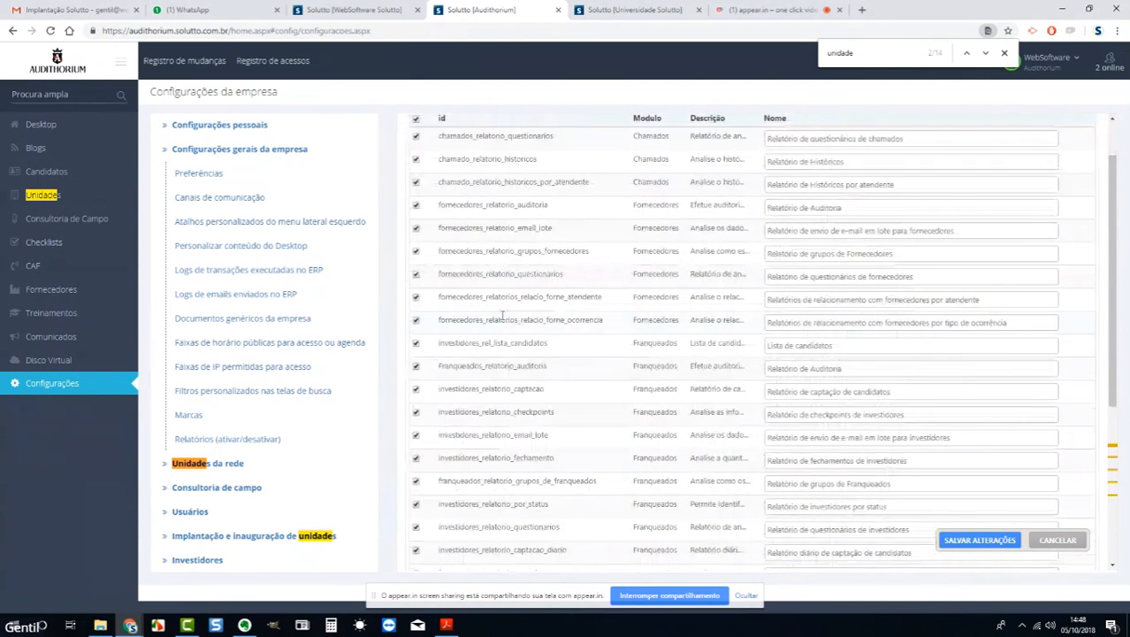
{"action": "scroll", "coordinate": [503, 316], "scroll_direction": "down", "scroll_amount": 5}
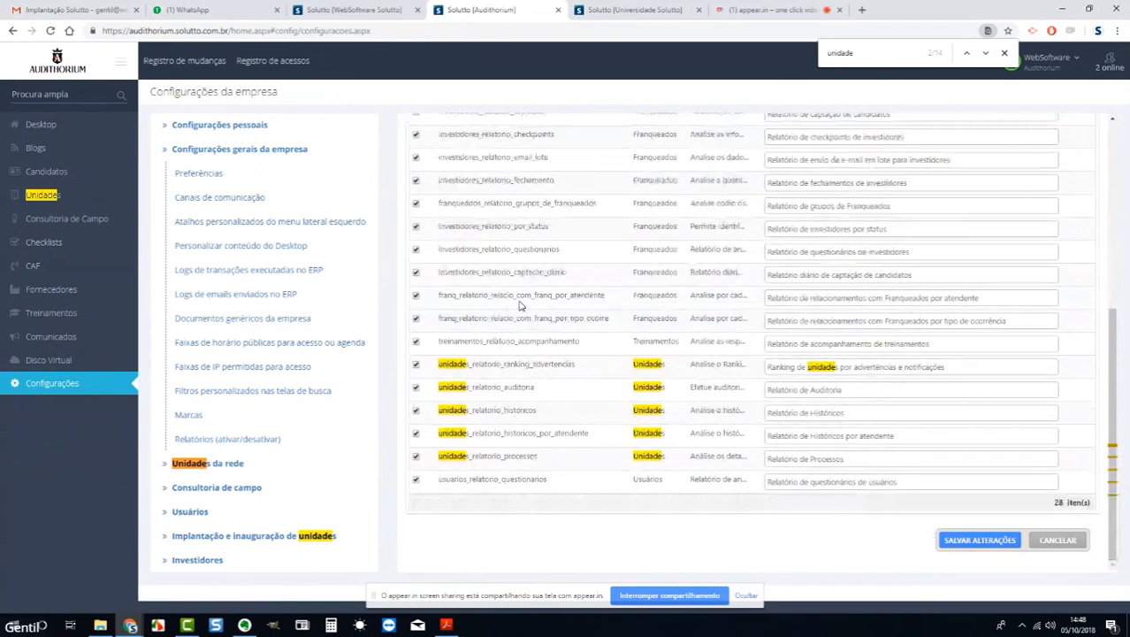
{"action": "scroll", "coordinate": [521, 305], "scroll_direction": "up", "scroll_amount": 2}
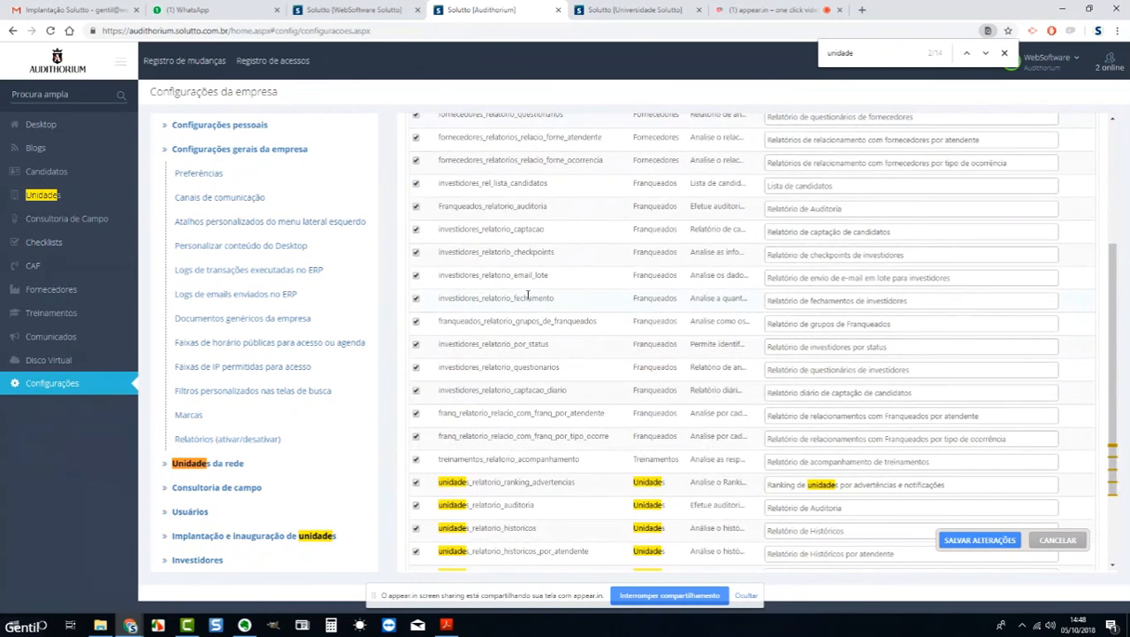
{"action": "scroll", "coordinate": [557, 305], "scroll_direction": "down", "scroll_amount": 1}
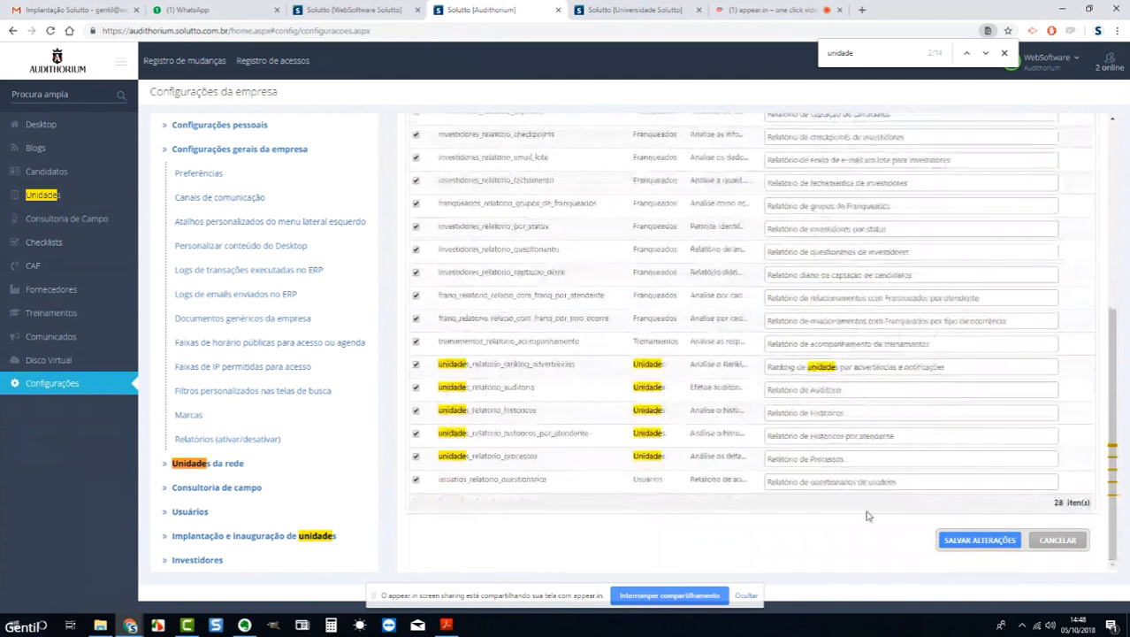
{"action": "left_click", "coordinate": [969, 543]}
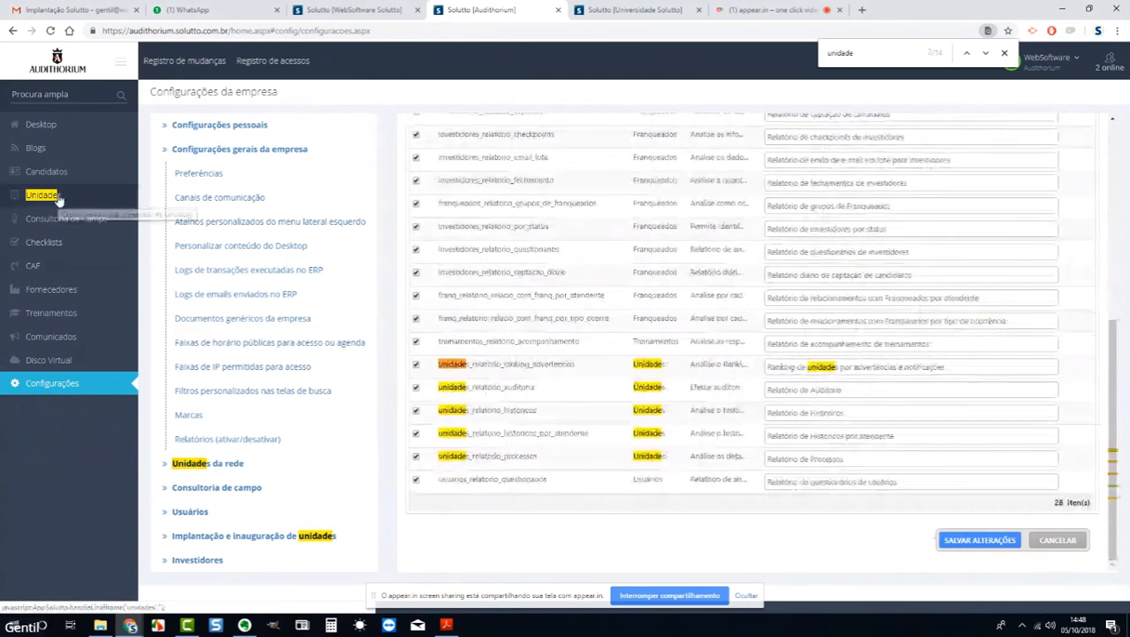
Open the units' reports and run the "Relatório de Processos" with its default filters.
{"action": "left_click", "coordinate": [70, 198]}
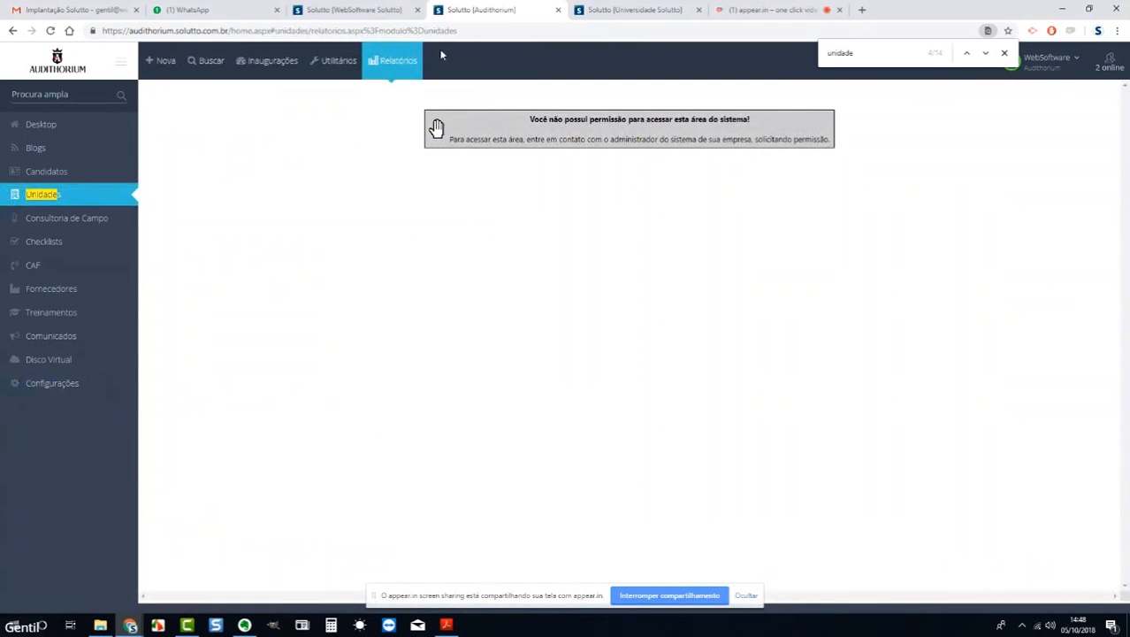
{"action": "left_click", "coordinate": [398, 67]}
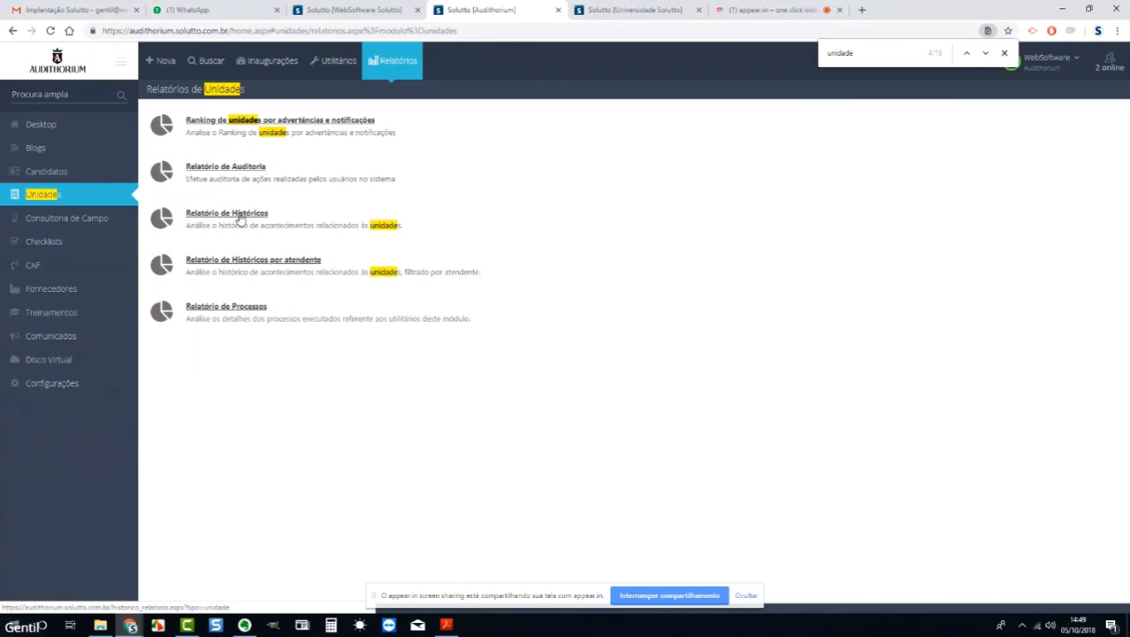
{"action": "left_click", "coordinate": [258, 313]}
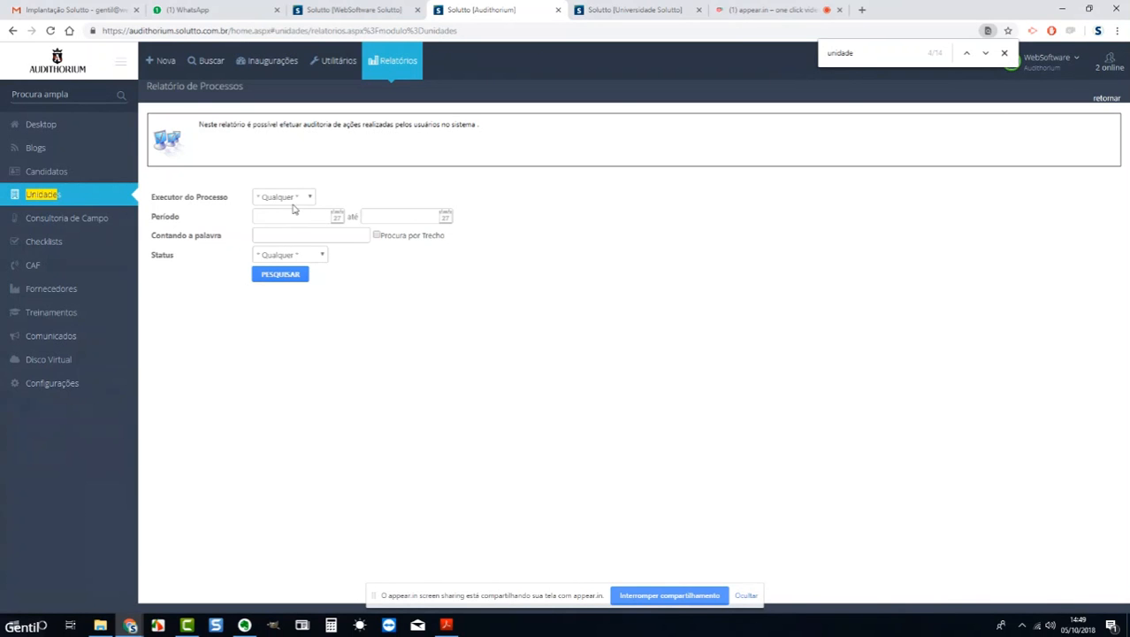
{"action": "left_click", "coordinate": [279, 280]}
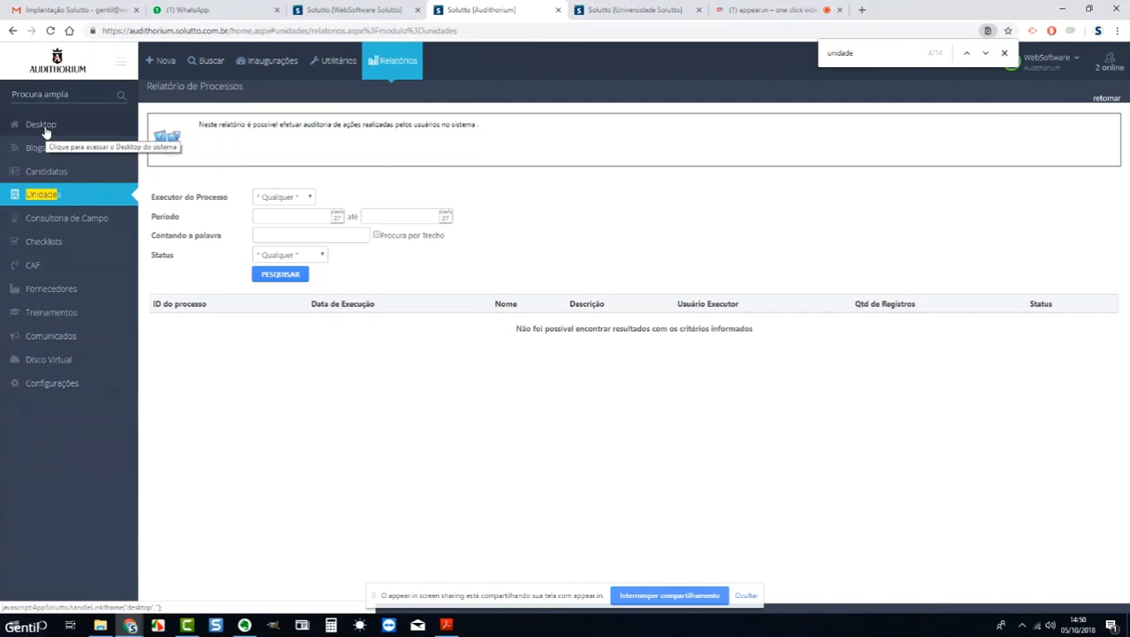
Check the checklists page and open the company settings for "Implantação e inauguração de unidades".
{"action": "left_click", "coordinate": [62, 247]}
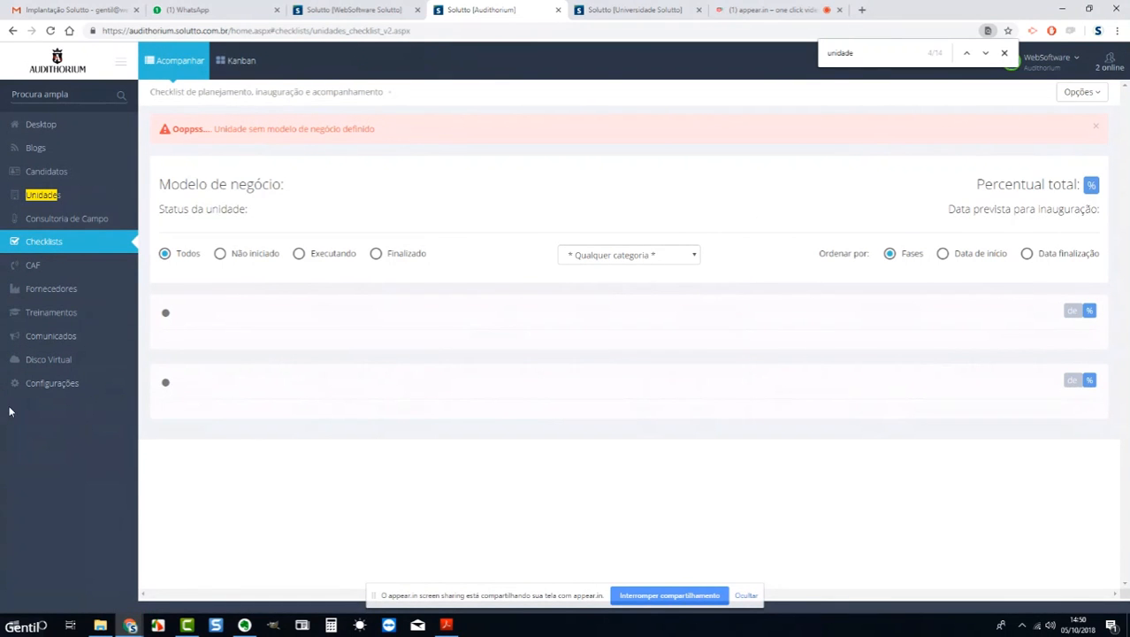
{"action": "left_click", "coordinate": [31, 385]}
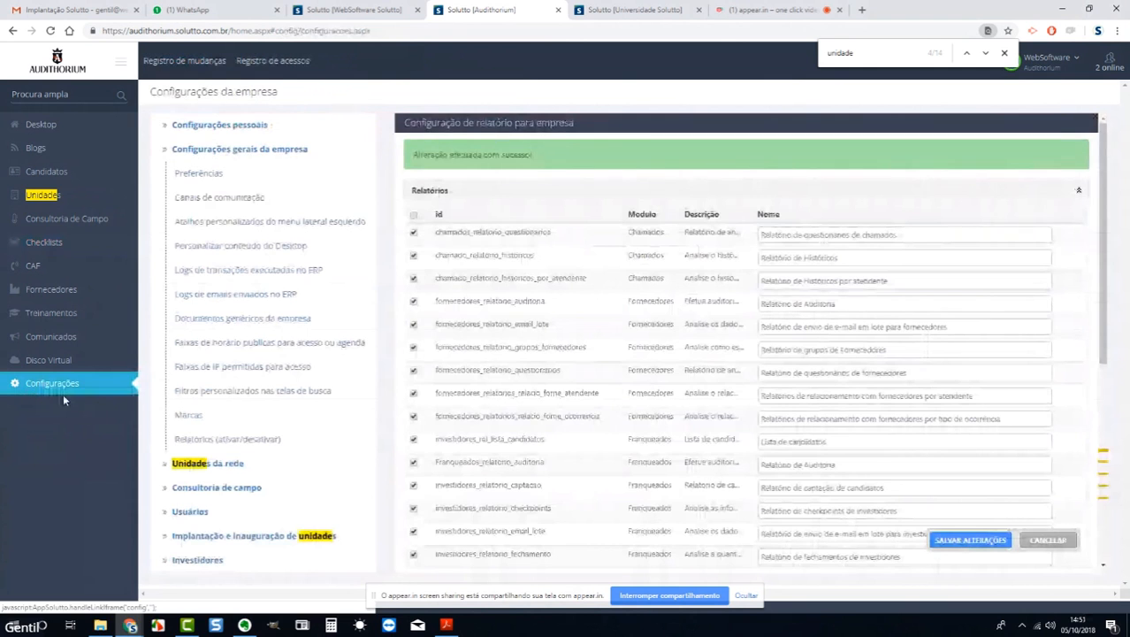
{"action": "right_click", "coordinate": [144, 499]}
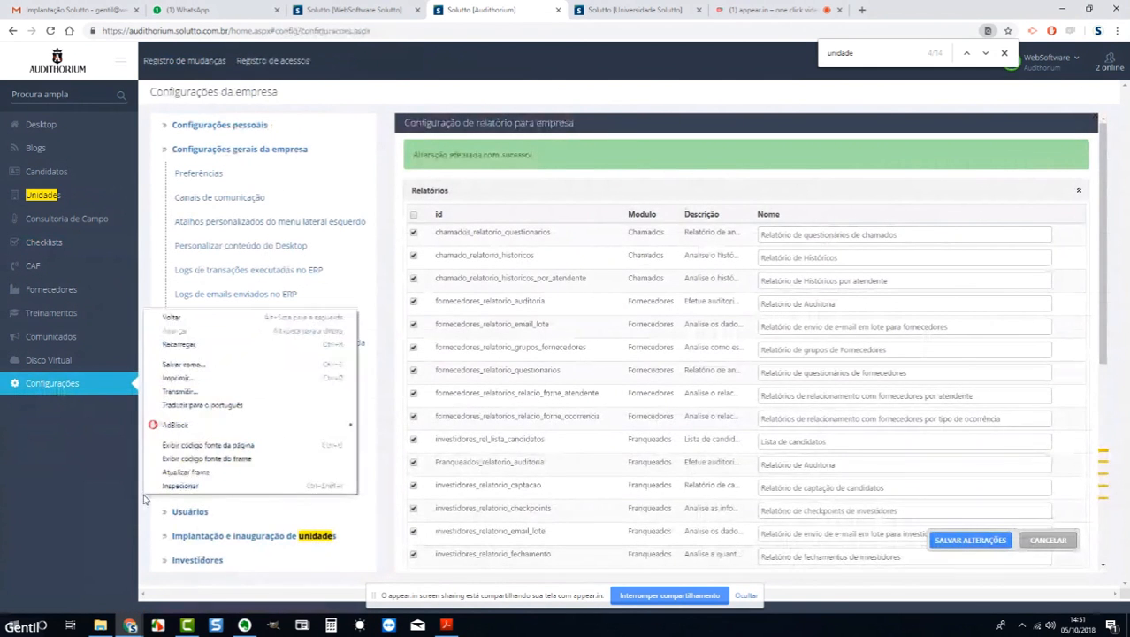
{"action": "left_click", "coordinate": [347, 149]}
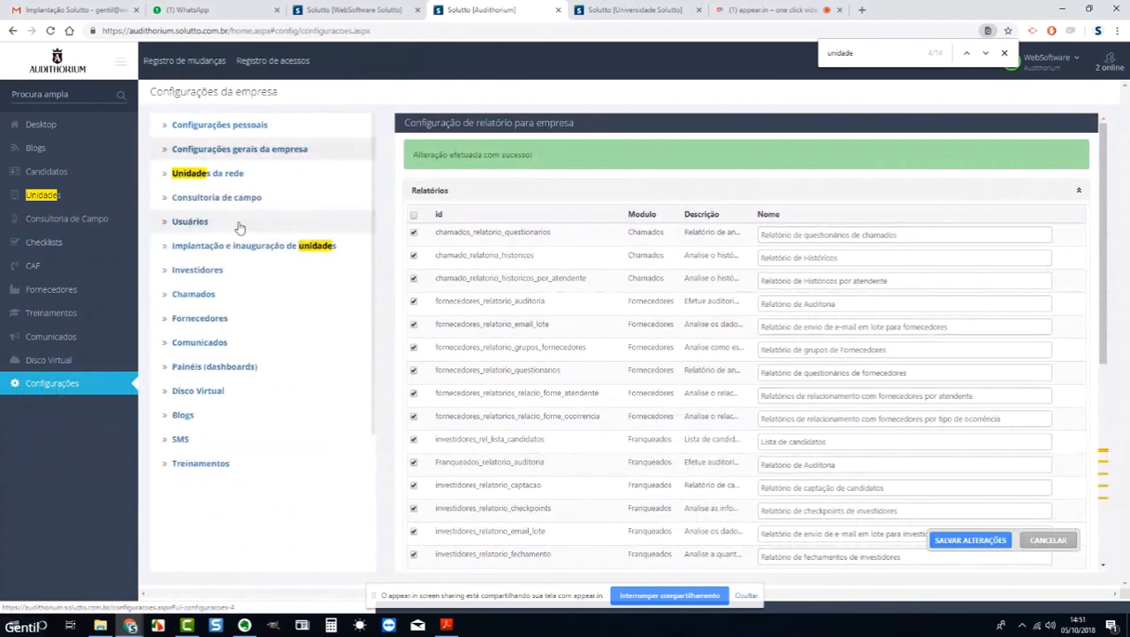
{"action": "left_click", "coordinate": [238, 248]}
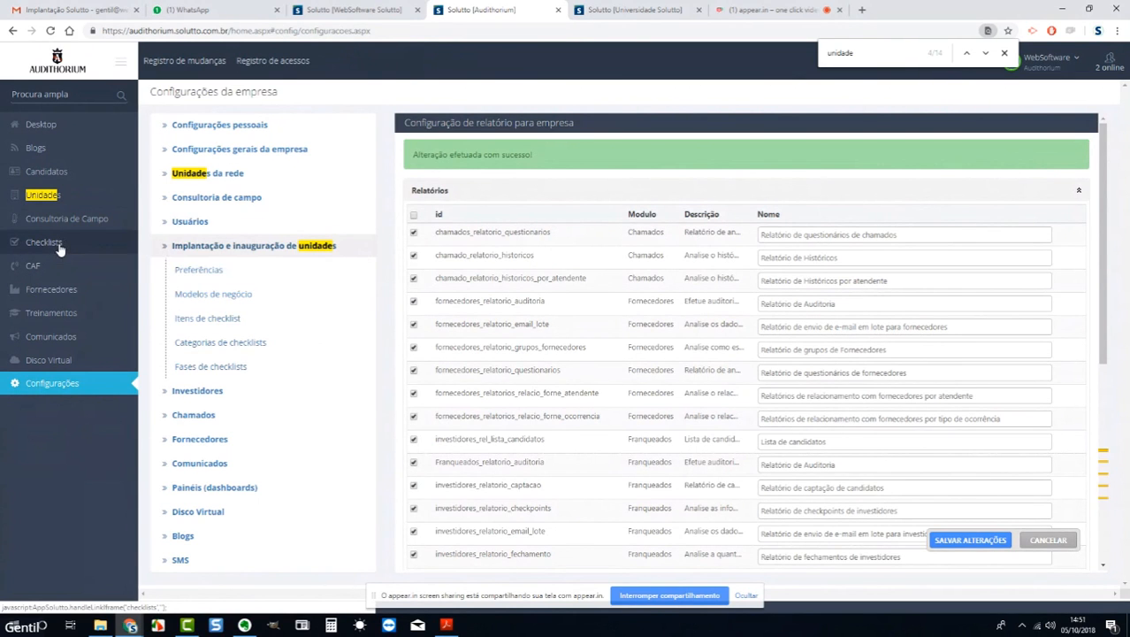
Review the configured business models, checklist items, checklist categories and checklist phases for unit inaugurations.
{"action": "left_click", "coordinate": [222, 303]}
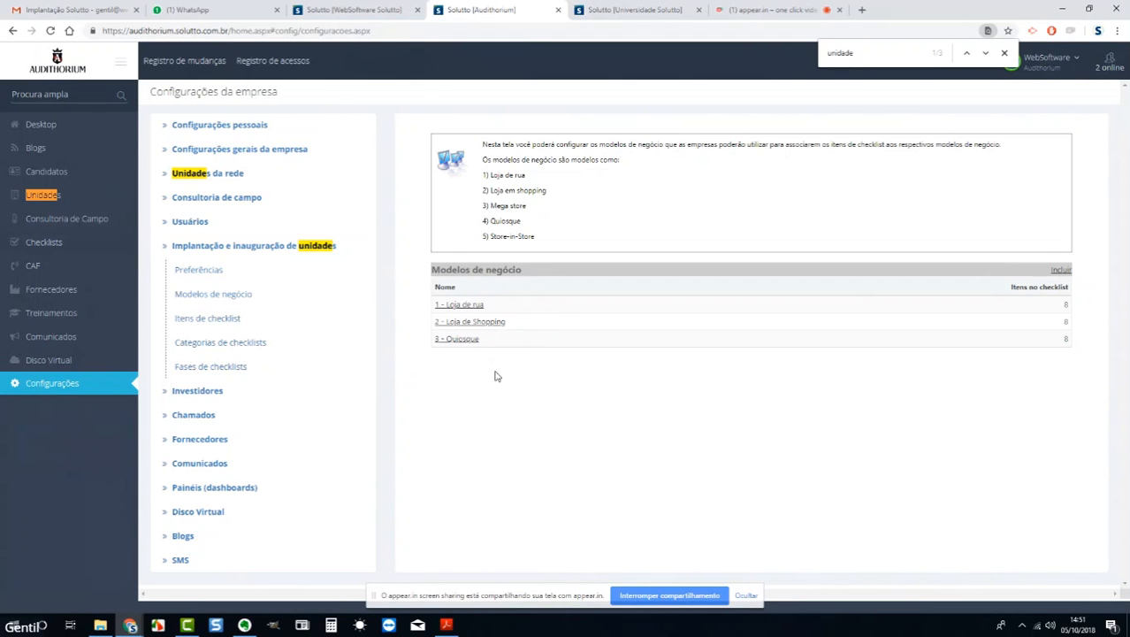
{"action": "left_click", "coordinate": [259, 324]}
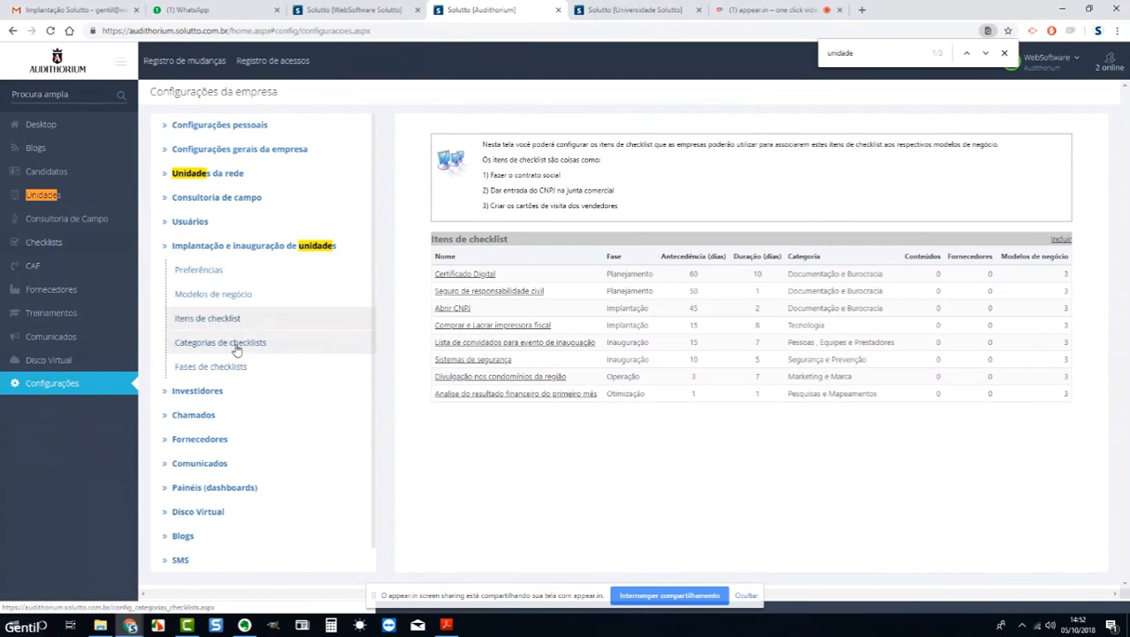
{"action": "left_click", "coordinate": [237, 350]}
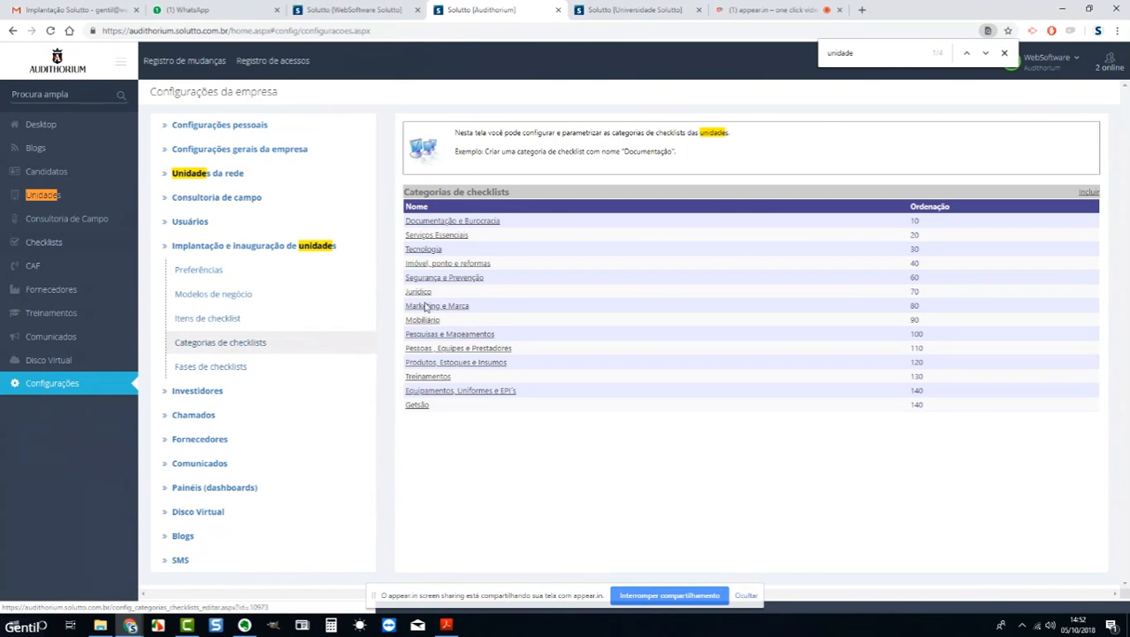
{"action": "left_click", "coordinate": [256, 372]}
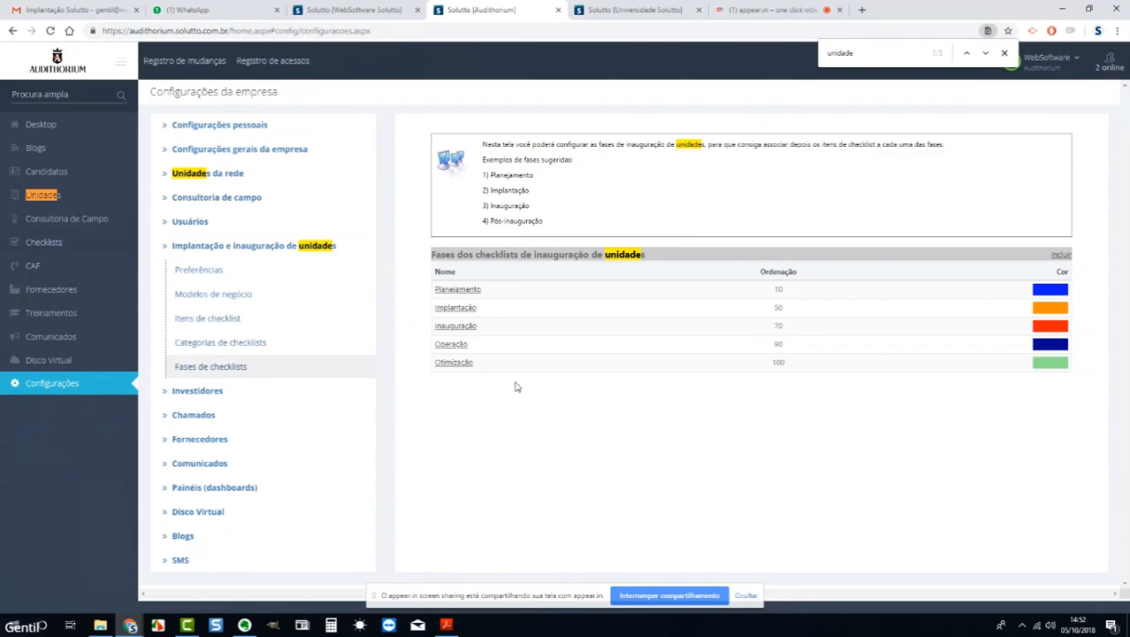
{"action": "left_click", "coordinate": [284, 350]}
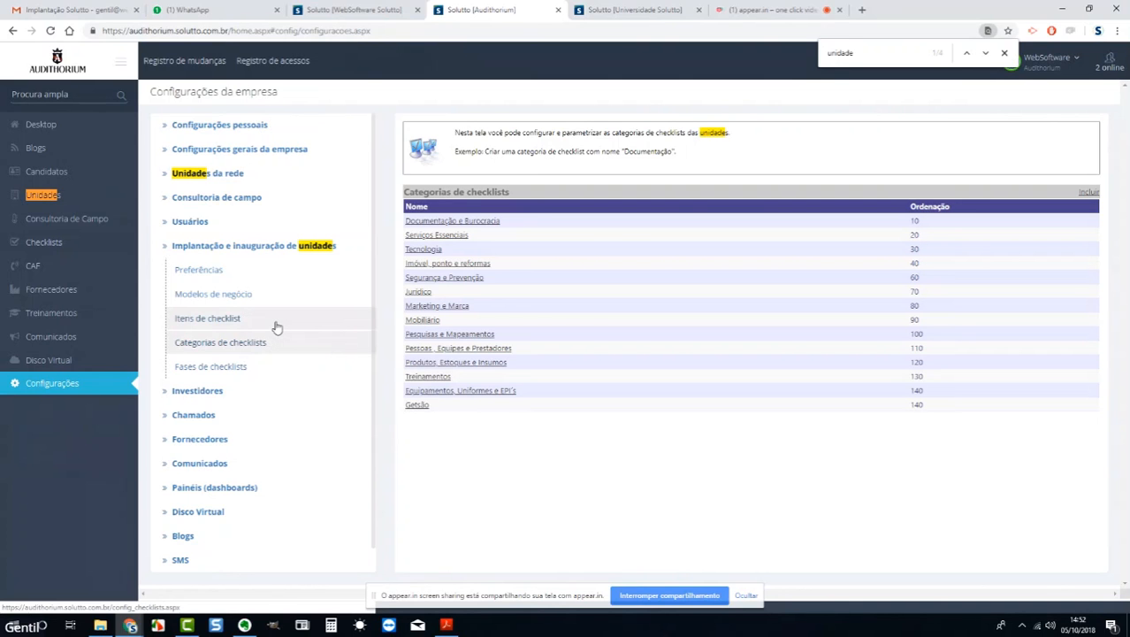
Open the "Certificado Digital" checklist item and review its suggested responsible user, item name and estimated cost fields.
{"action": "left_click", "coordinate": [276, 326]}
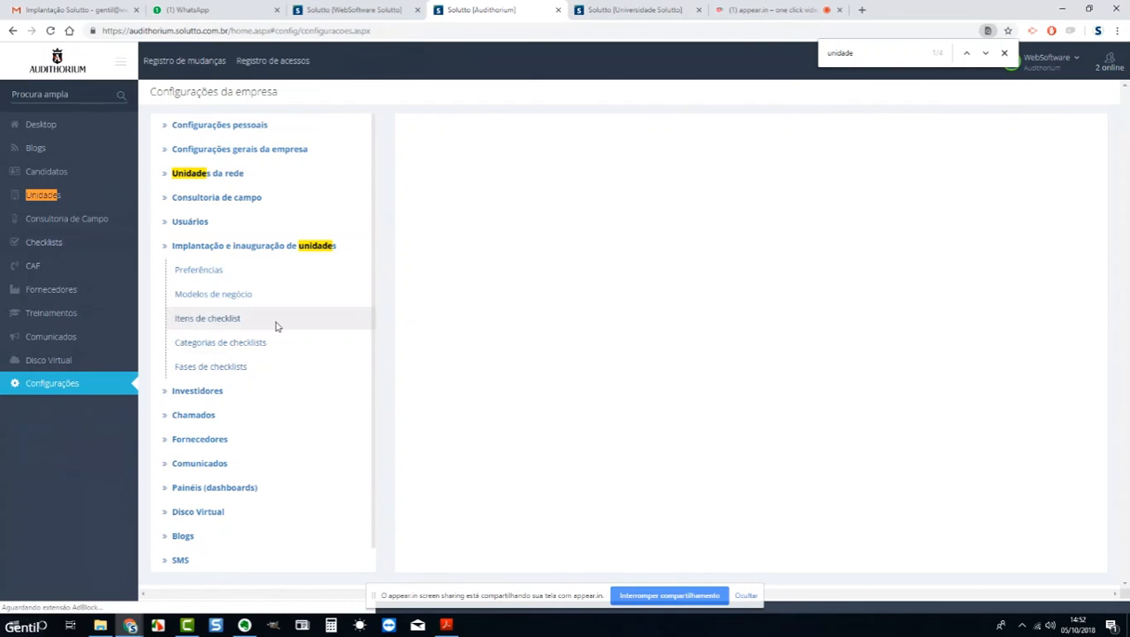
{"action": "left_click", "coordinate": [465, 274]}
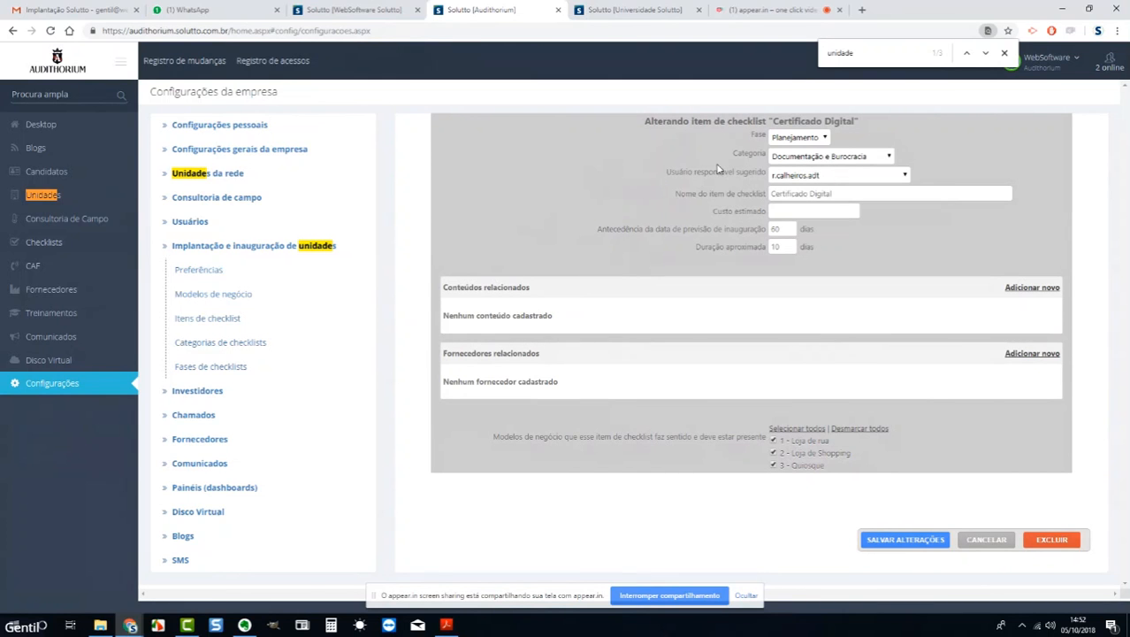
{"action": "left_click_drag", "start_coordinate": [665, 173], "coordinate": [765, 173]}
{"action": "left_click_drag", "start_coordinate": [677, 194], "coordinate": [762, 193]}
{"action": "left_click", "coordinate": [782, 209]}
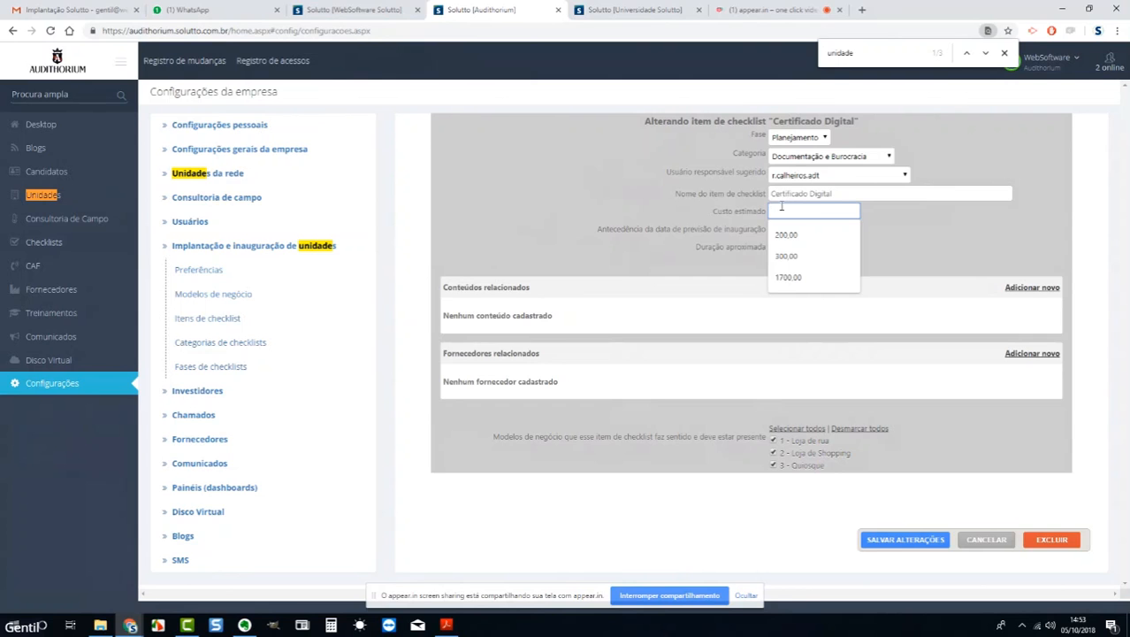
{"action": "left_click", "coordinate": [974, 260]}
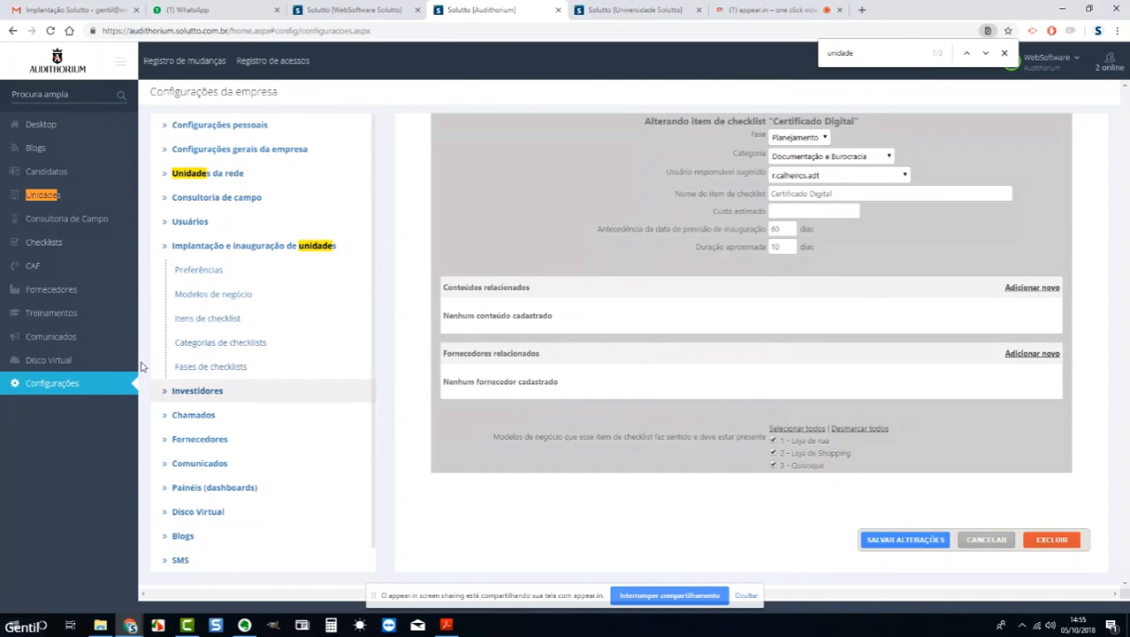
Check the checklists page again, find the units in the units search and view the [Franqueadora] unit's record.
{"action": "left_click", "coordinate": [70, 196]}
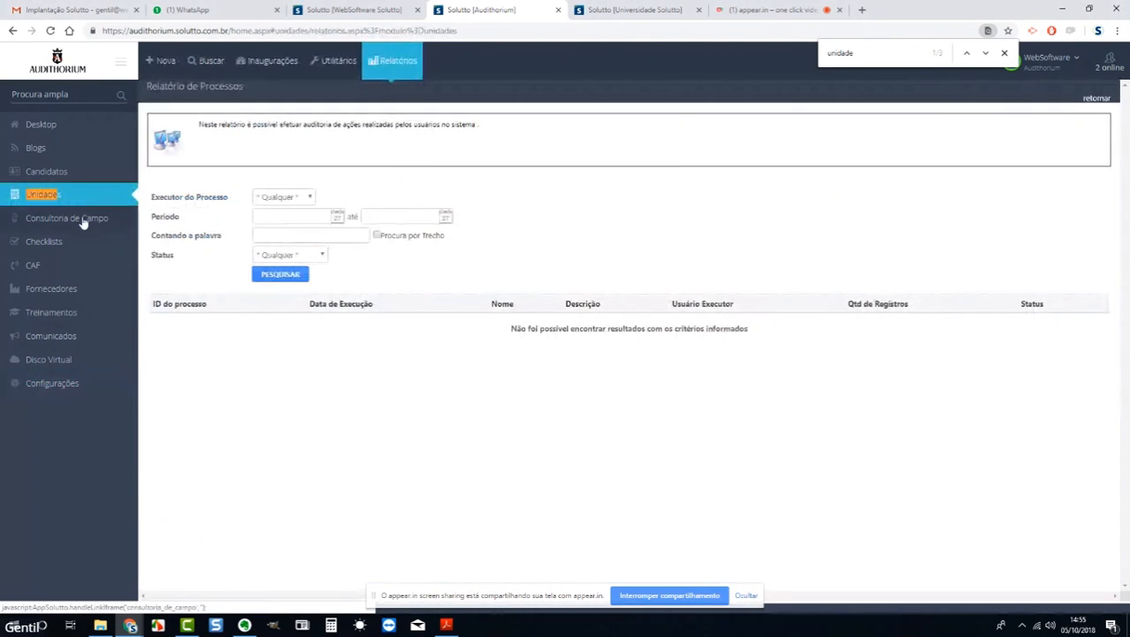
{"action": "left_click", "coordinate": [74, 240]}
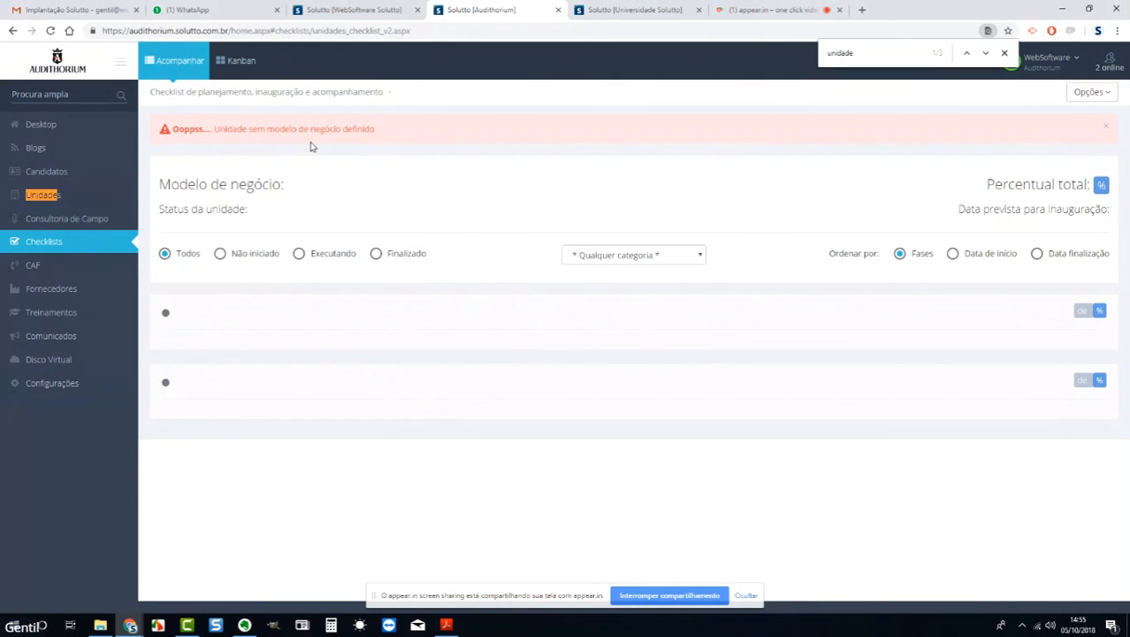
{"action": "left_click", "coordinate": [31, 193]}
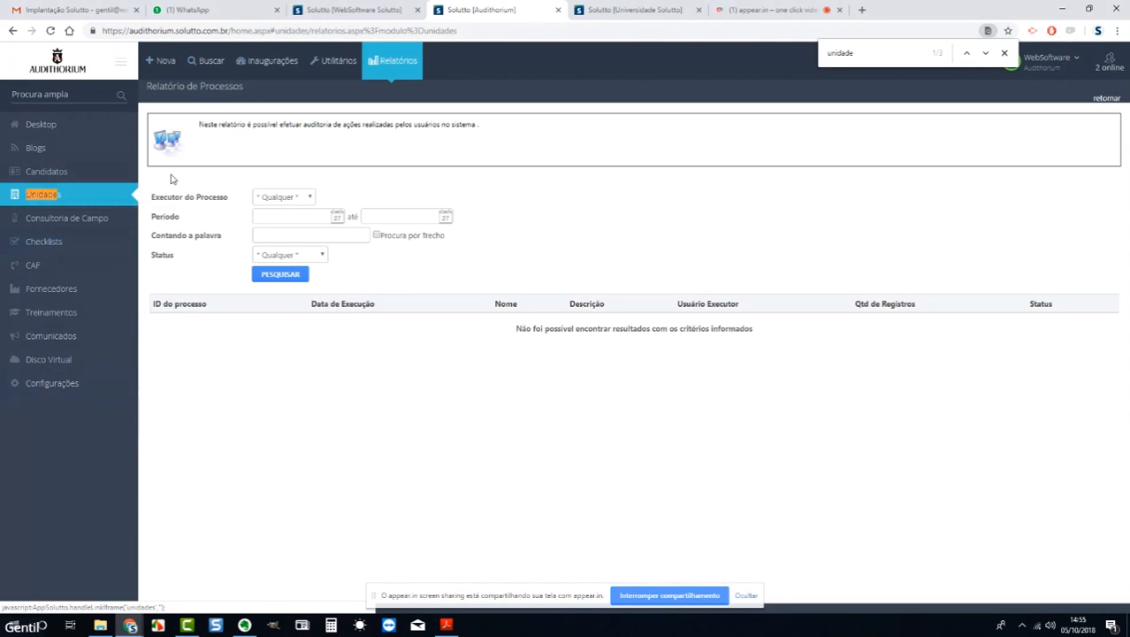
{"action": "left_click", "coordinate": [207, 60]}
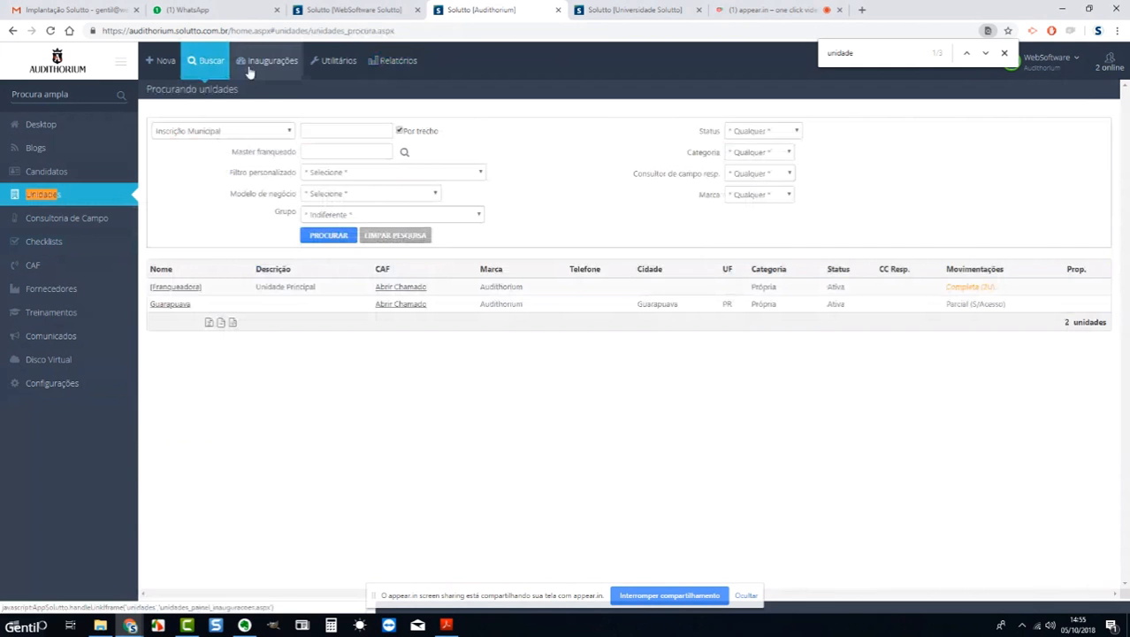
{"action": "left_click", "coordinate": [187, 288]}
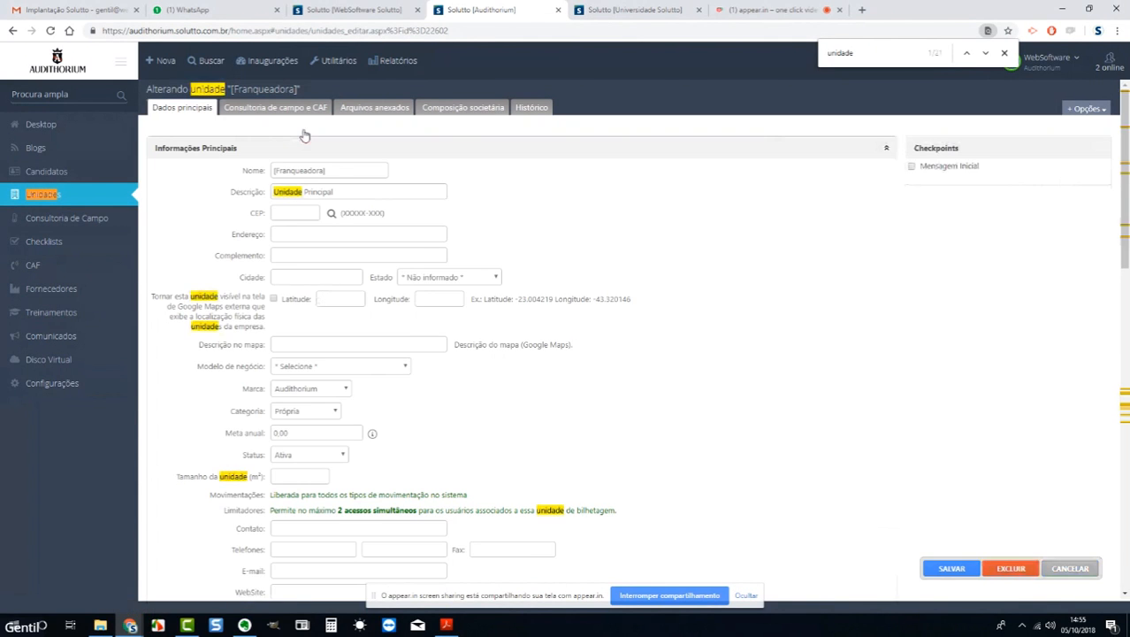
Open the Guarapuava unit's record, keep "2 - Loja de Shopping" as its business model and save the record.
{"action": "left_click", "coordinate": [206, 61]}
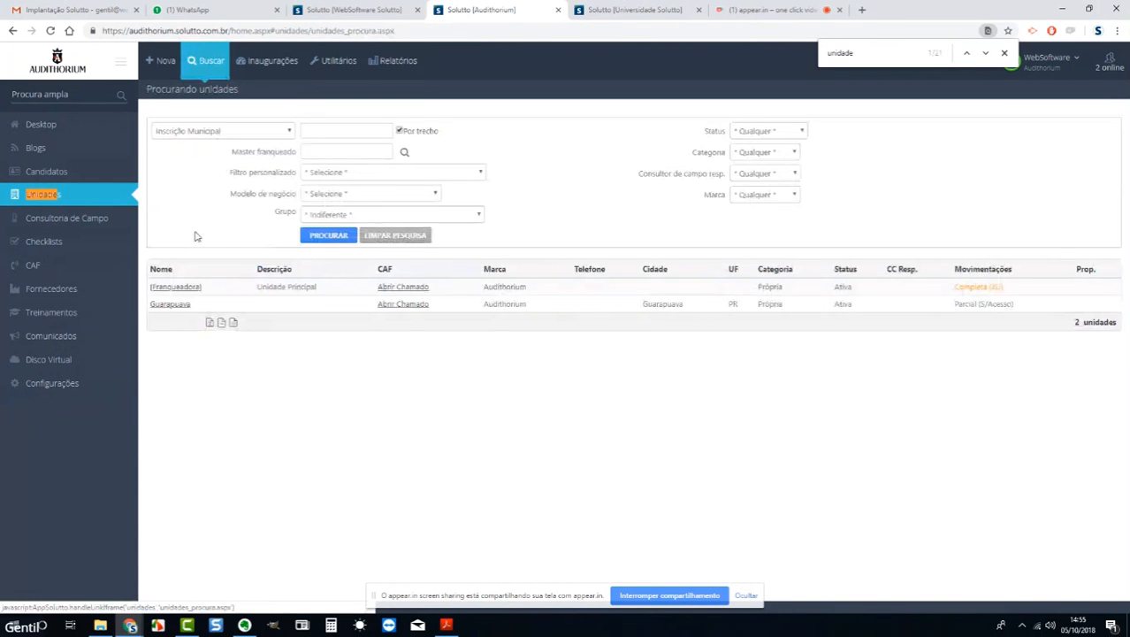
{"action": "left_click", "coordinate": [177, 305]}
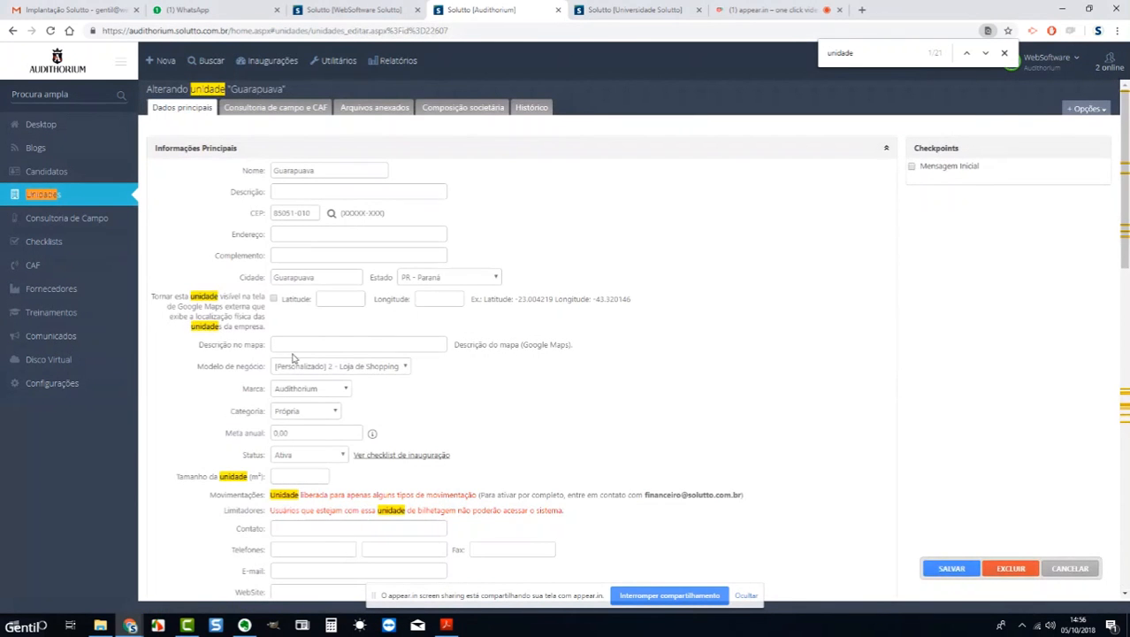
{"action": "left_click", "coordinate": [298, 368]}
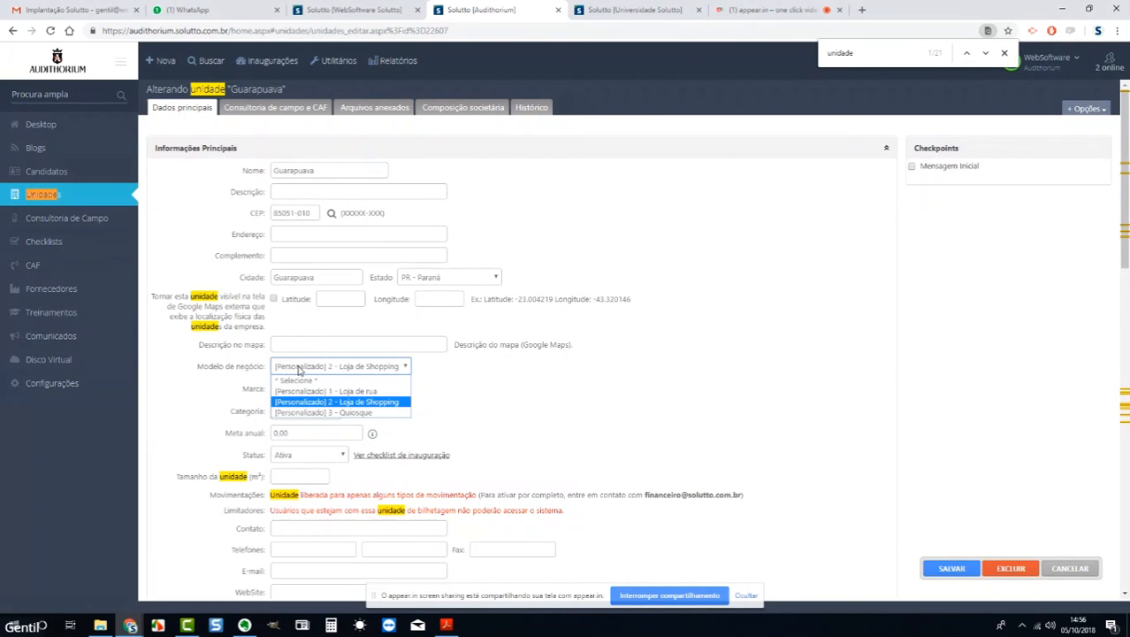
{"action": "left_click", "coordinate": [299, 368]}
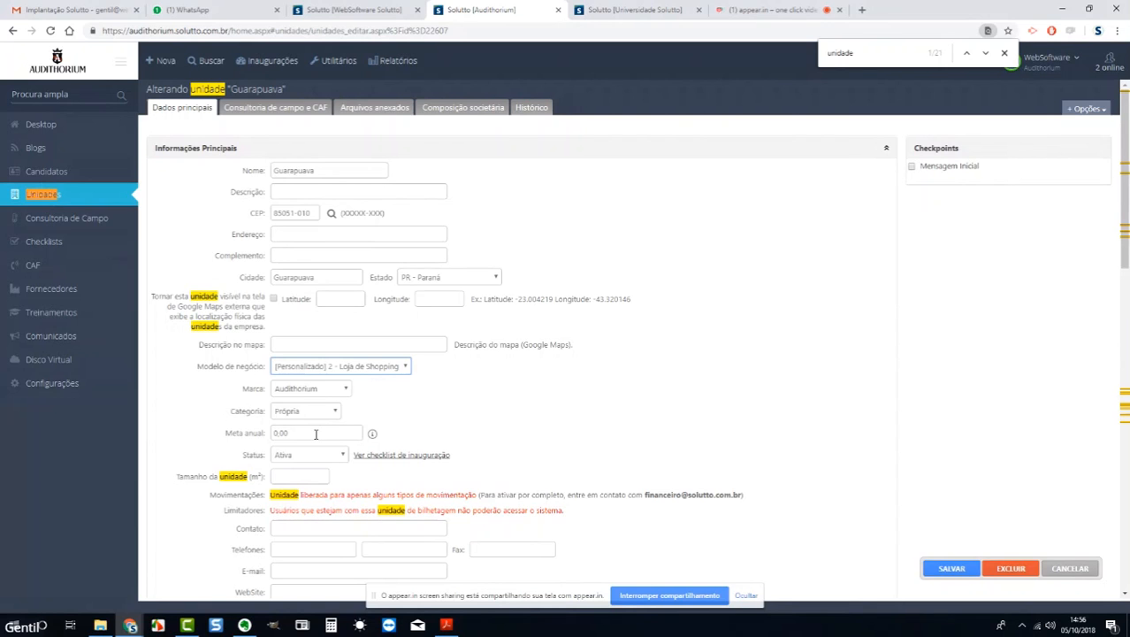
{"action": "left_click", "coordinate": [950, 567]}
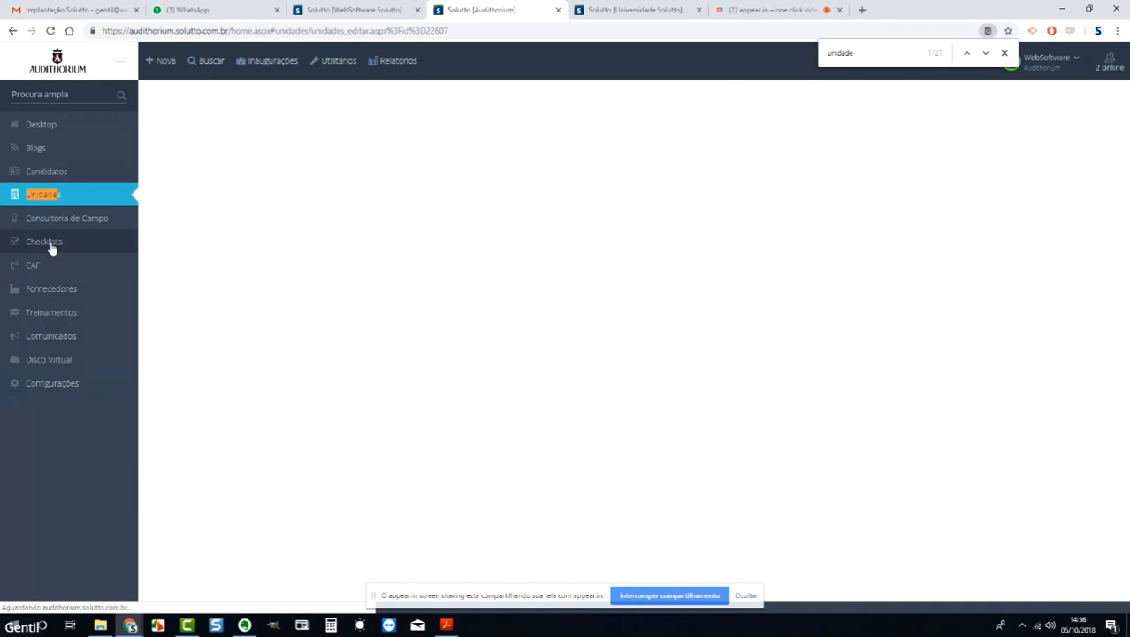
Open the planning and inauguration checklist and dismiss its missing business model warning.
{"action": "left_click", "coordinate": [52, 248]}
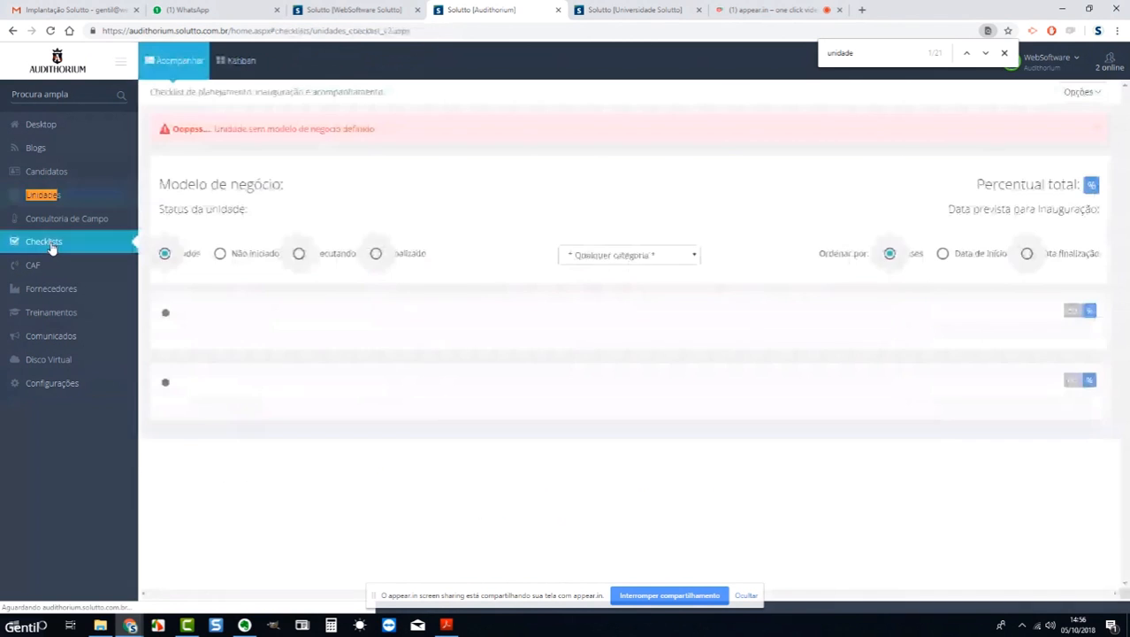
{"action": "right_click", "coordinate": [422, 166]}
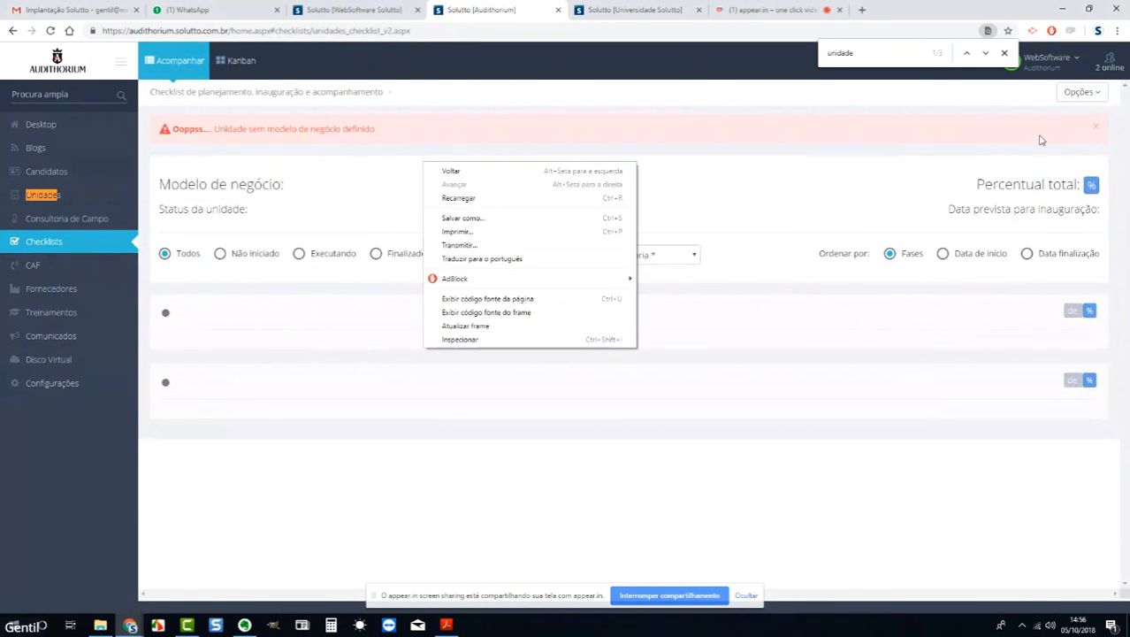
{"action": "left_click", "coordinate": [1096, 131]}
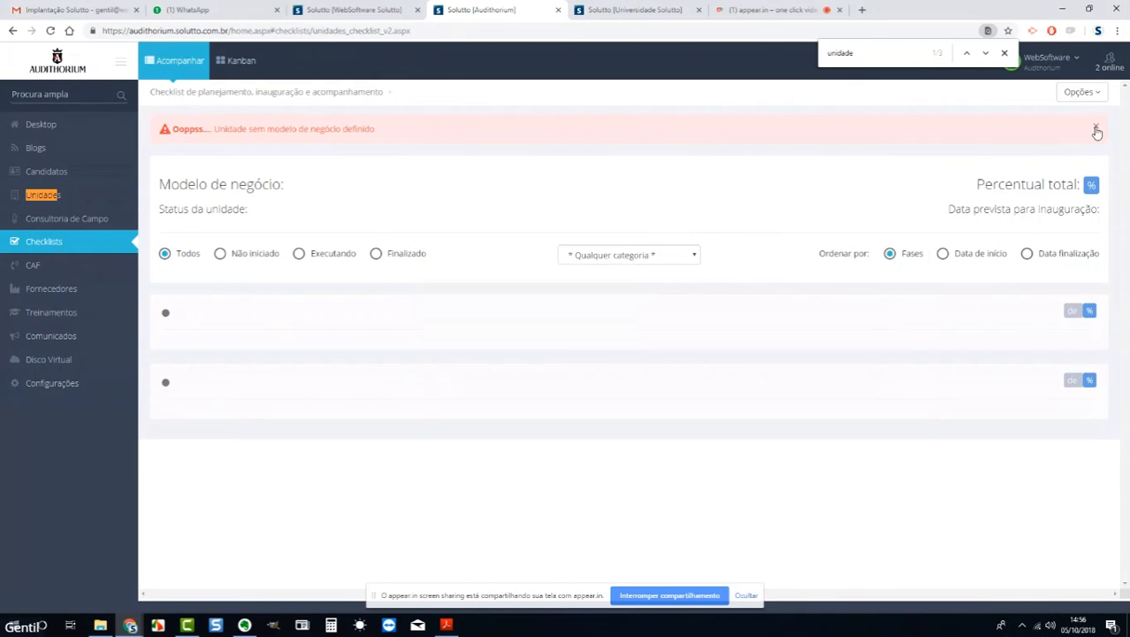
{"action": "left_click", "coordinate": [1097, 131]}
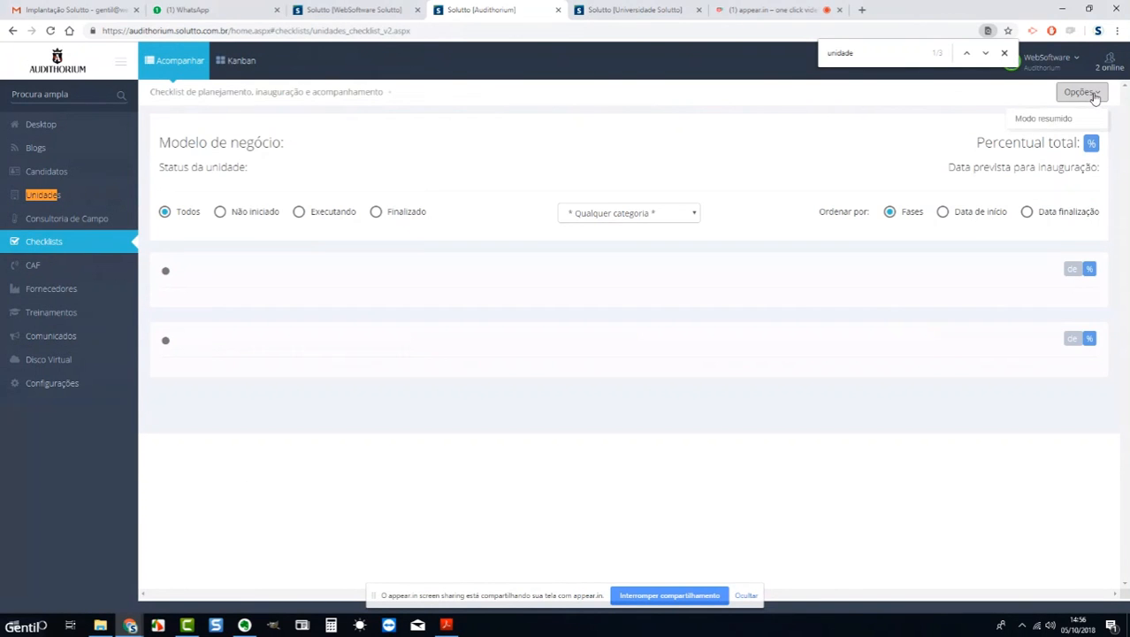
Select the Guarapuava unit for checklist follow-up and proceed to its checklist.
{"action": "left_click", "coordinate": [167, 68]}
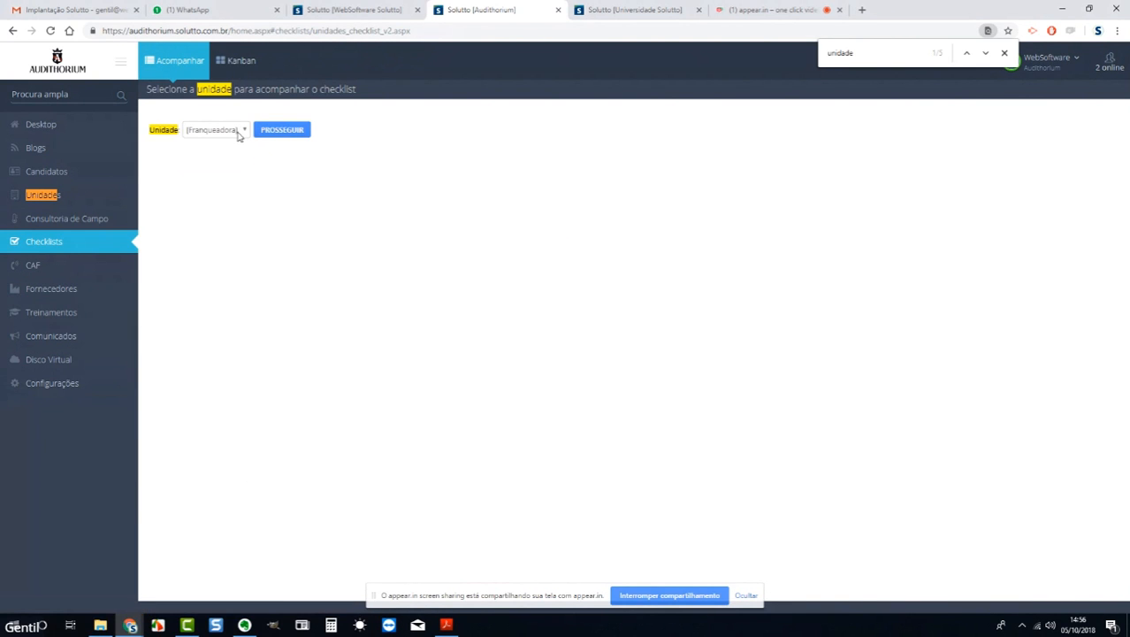
{"action": "left_click", "coordinate": [239, 132]}
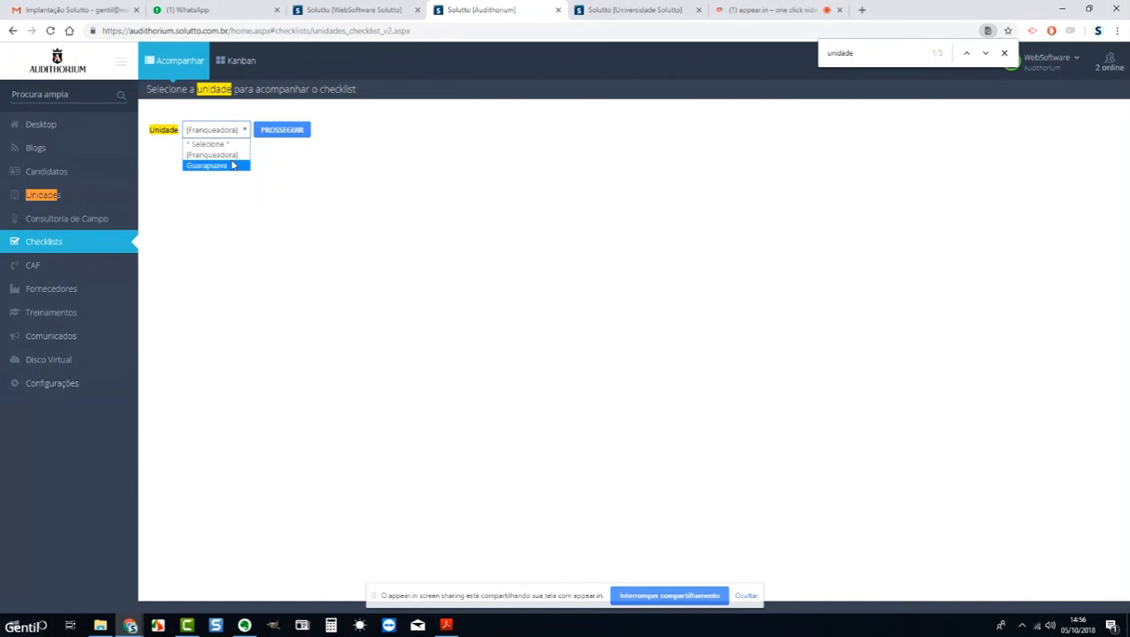
{"action": "left_click", "coordinate": [233, 165]}
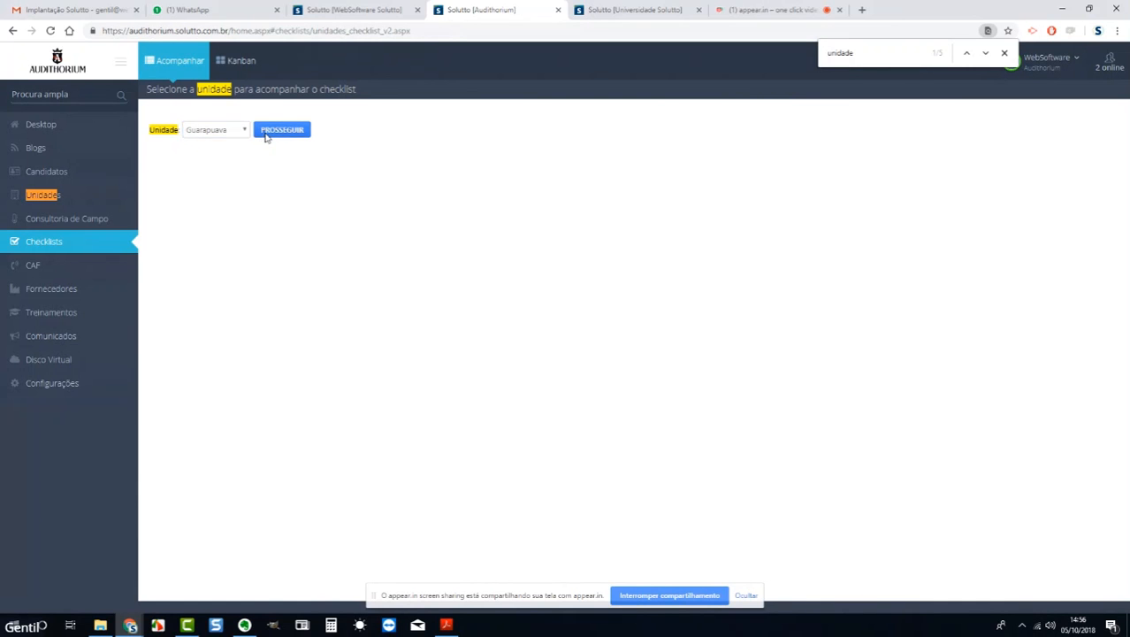
{"action": "left_click", "coordinate": [267, 138]}
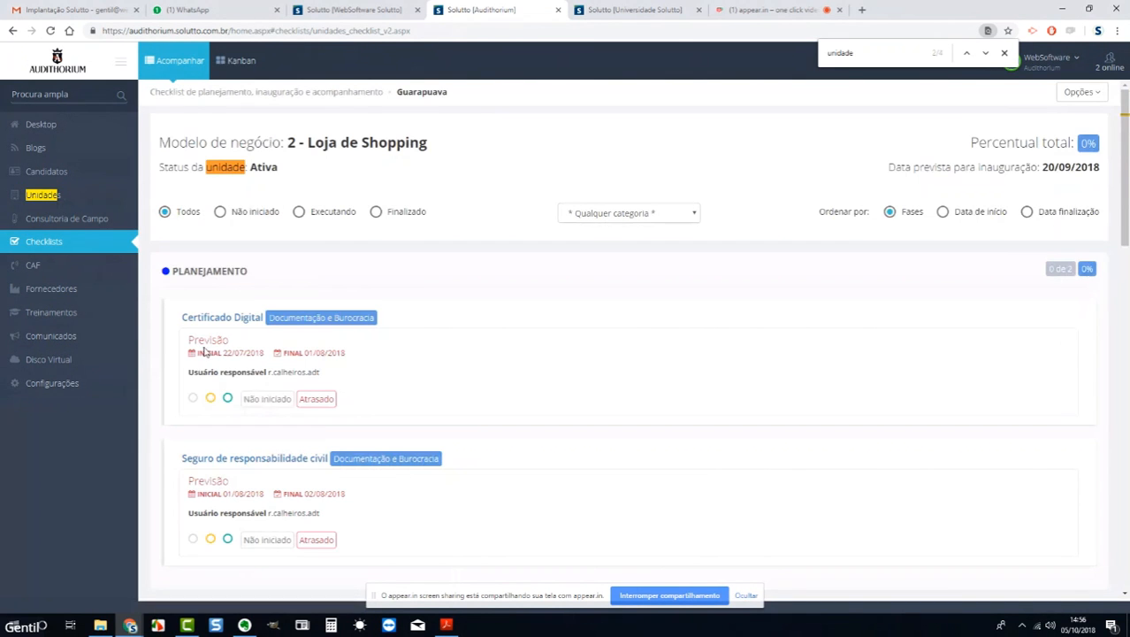
Examine the forecast dates and status of the "Certificado Digital" item in the Guarapuava checklist's planning phase.
{"action": "left_click_drag", "start_coordinate": [182, 345], "coordinate": [230, 345]}
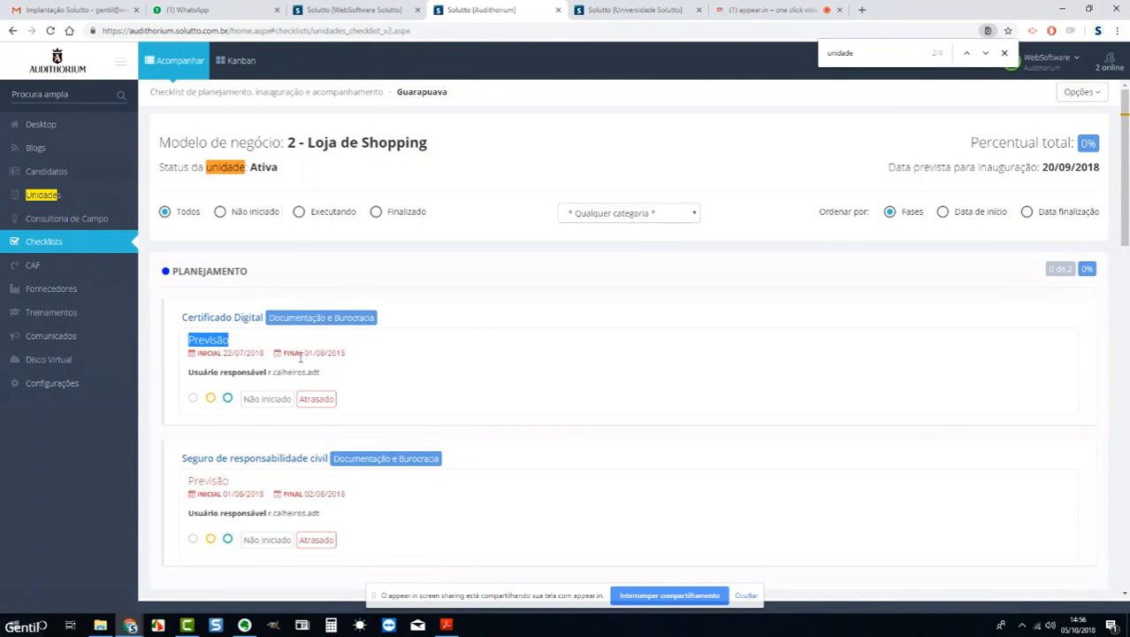
{"action": "left_click", "coordinate": [305, 353]}
{"action": "left_click_drag", "start_coordinate": [305, 353], "coordinate": [351, 361]}
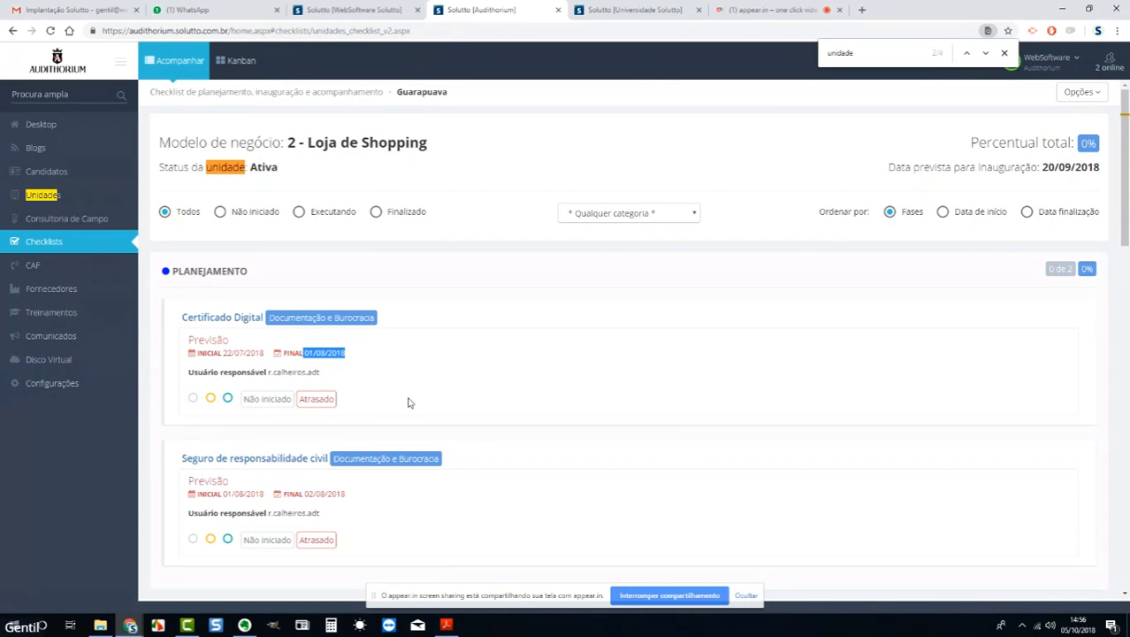
{"action": "left_click", "coordinate": [429, 366]}
{"action": "scroll", "coordinate": [429, 366], "scroll_direction": "down", "scroll_amount": 1}
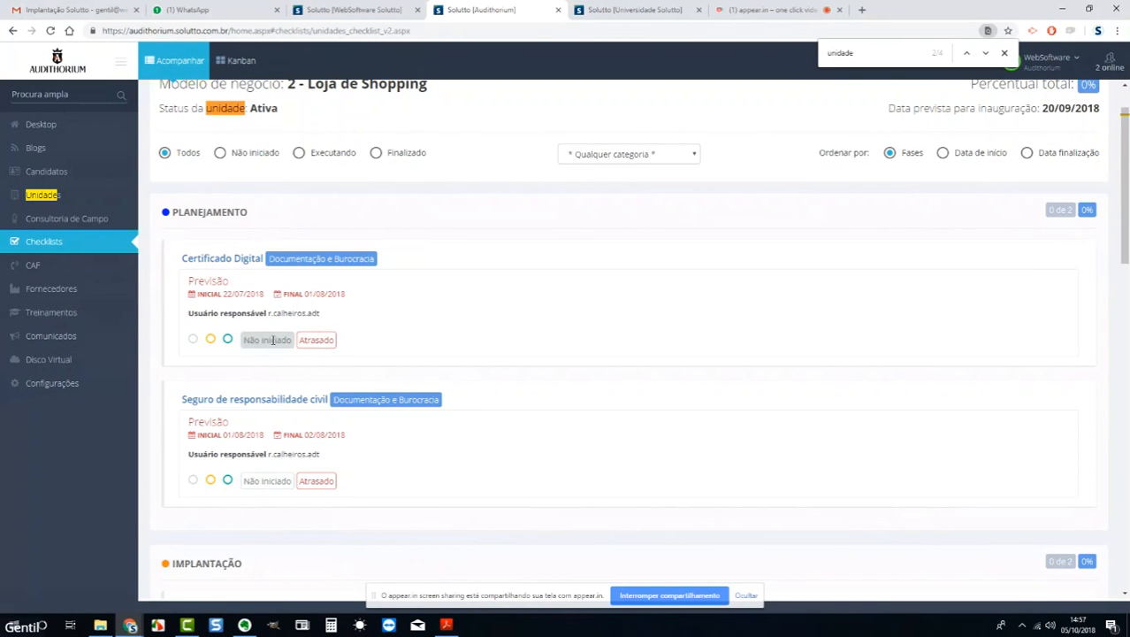
Finalize the overdue "Certificado Digital" item and step its status back through executing to not started.
{"action": "left_click", "coordinate": [228, 340]}
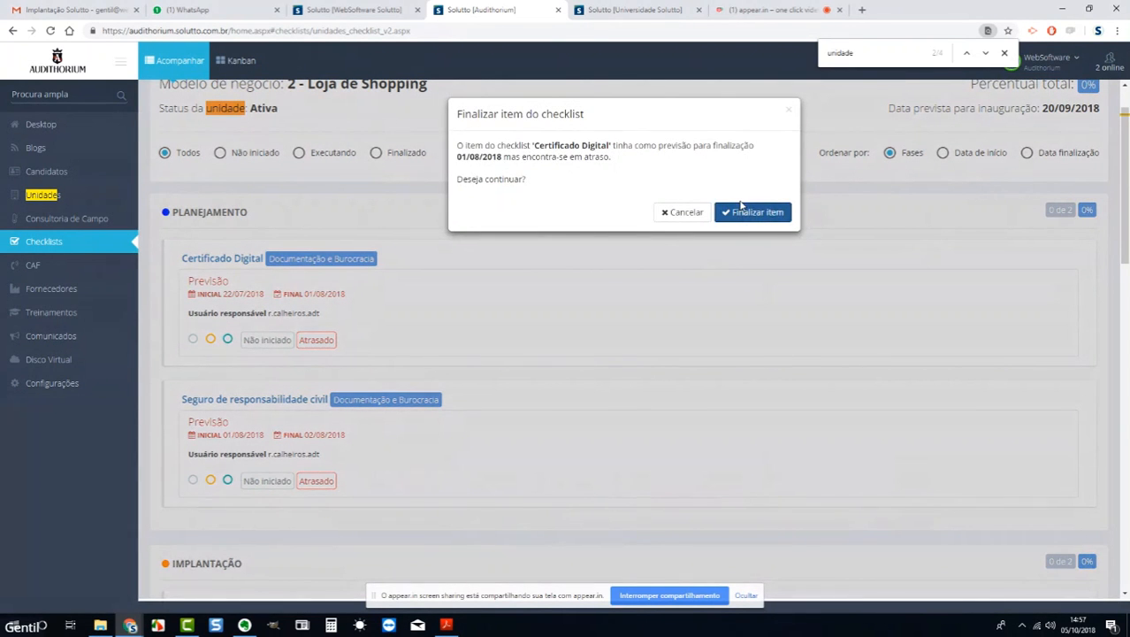
{"action": "left_click", "coordinate": [741, 211]}
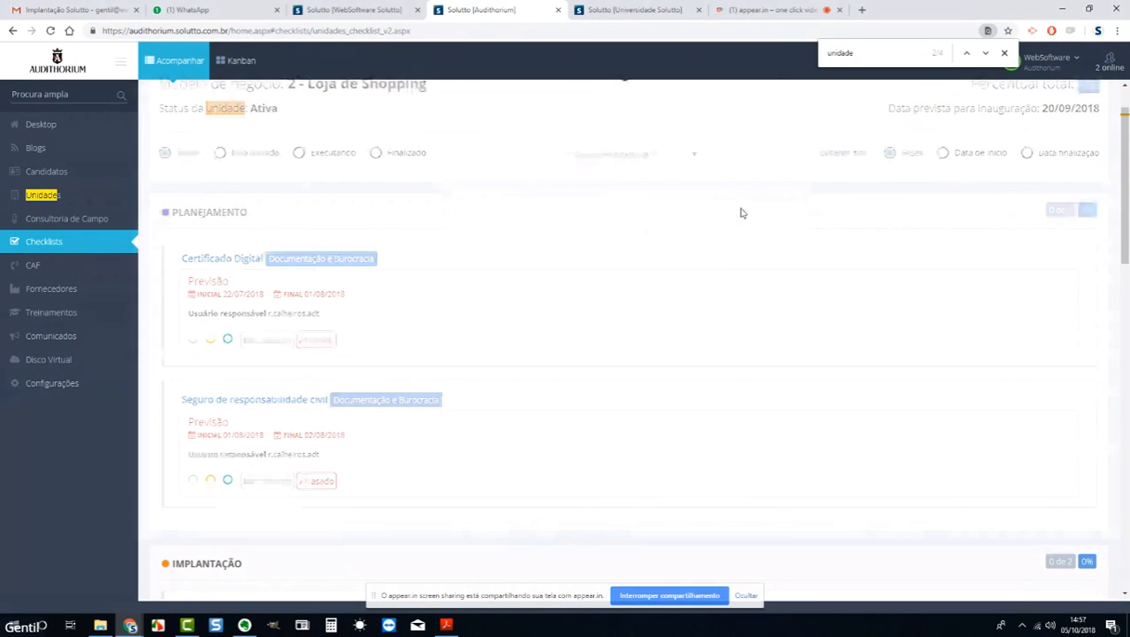
{"action": "left_click", "coordinate": [211, 340]}
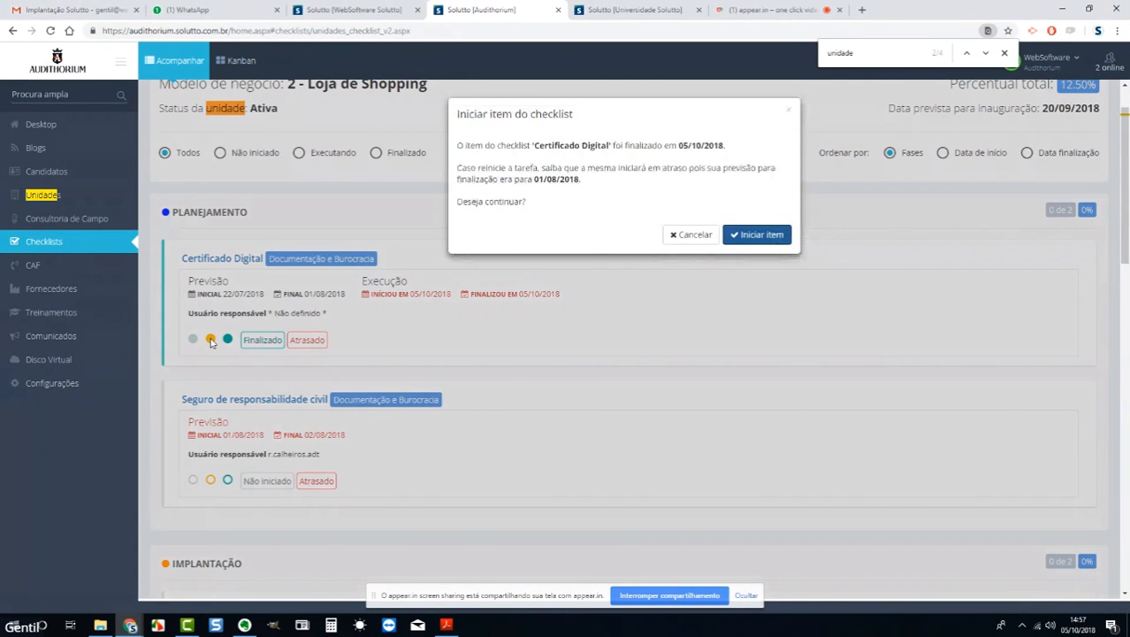
{"action": "left_click", "coordinate": [756, 235]}
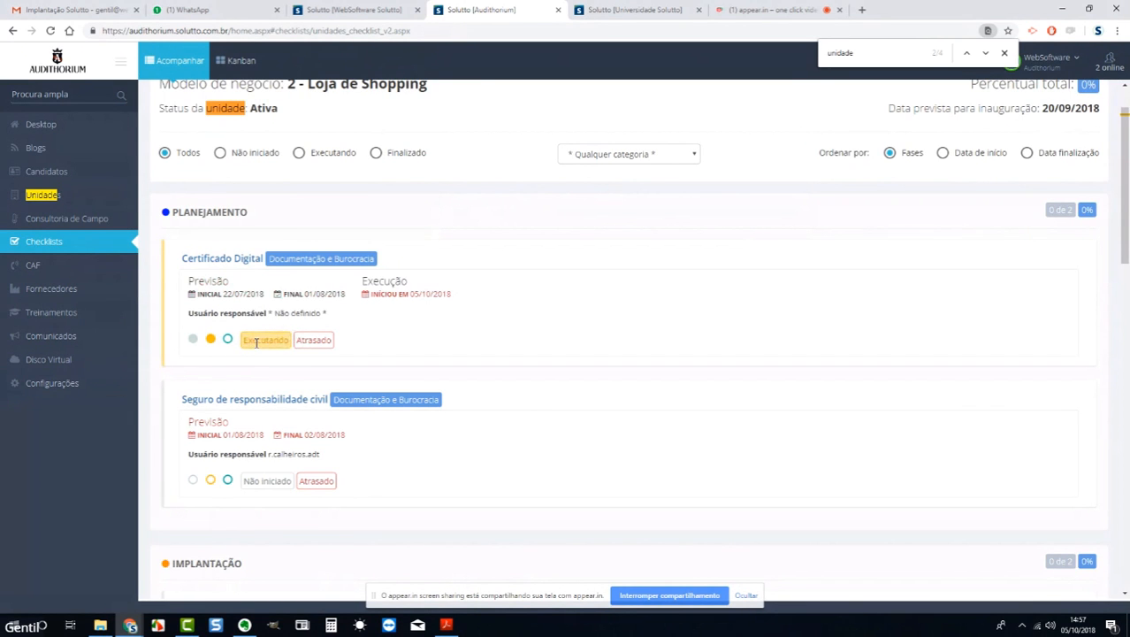
{"action": "left_click", "coordinate": [194, 340]}
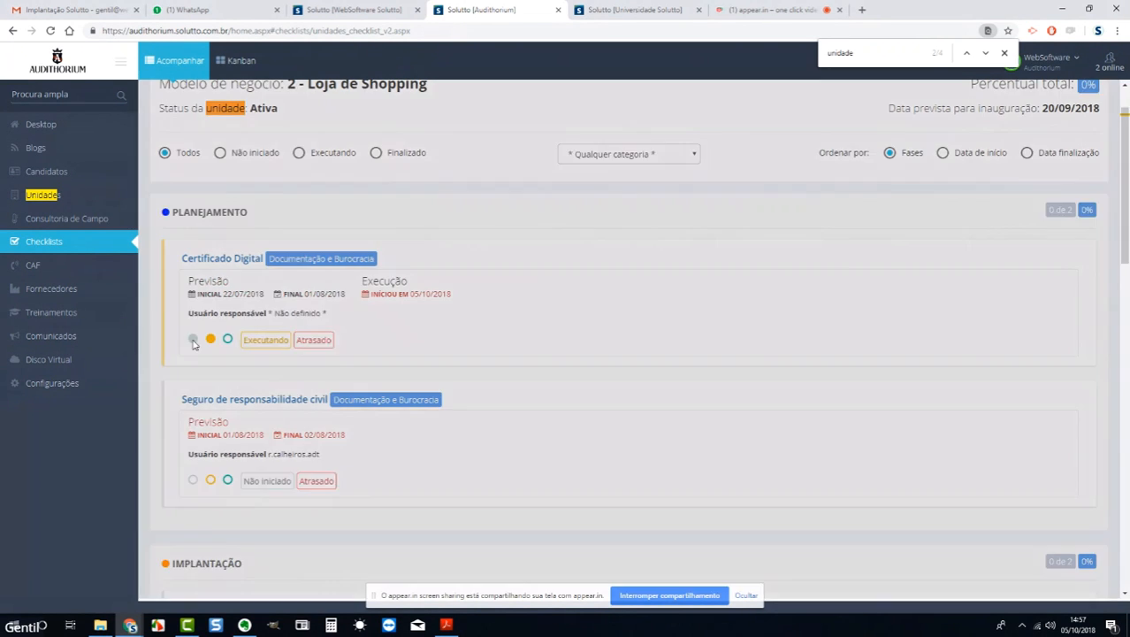
{"action": "left_click", "coordinate": [760, 223]}
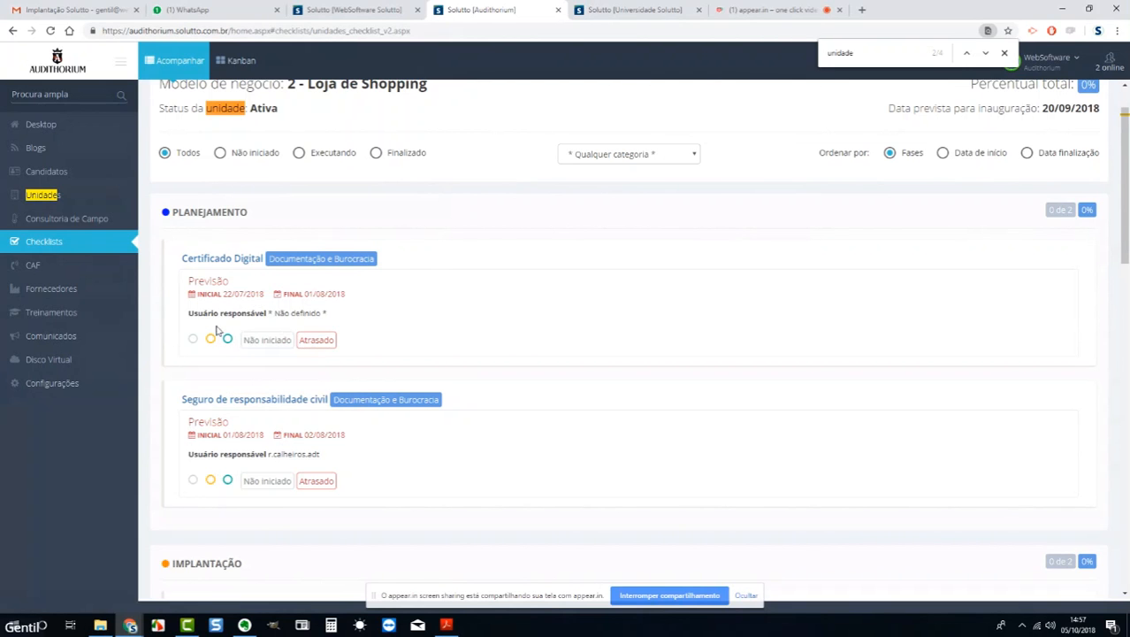
Return to the Guarapuava unit's record and cut its planned inauguration date.
{"action": "left_click", "coordinate": [75, 200]}
{"action": "scroll", "coordinate": [555, 471], "scroll_direction": "down", "scroll_amount": 8}
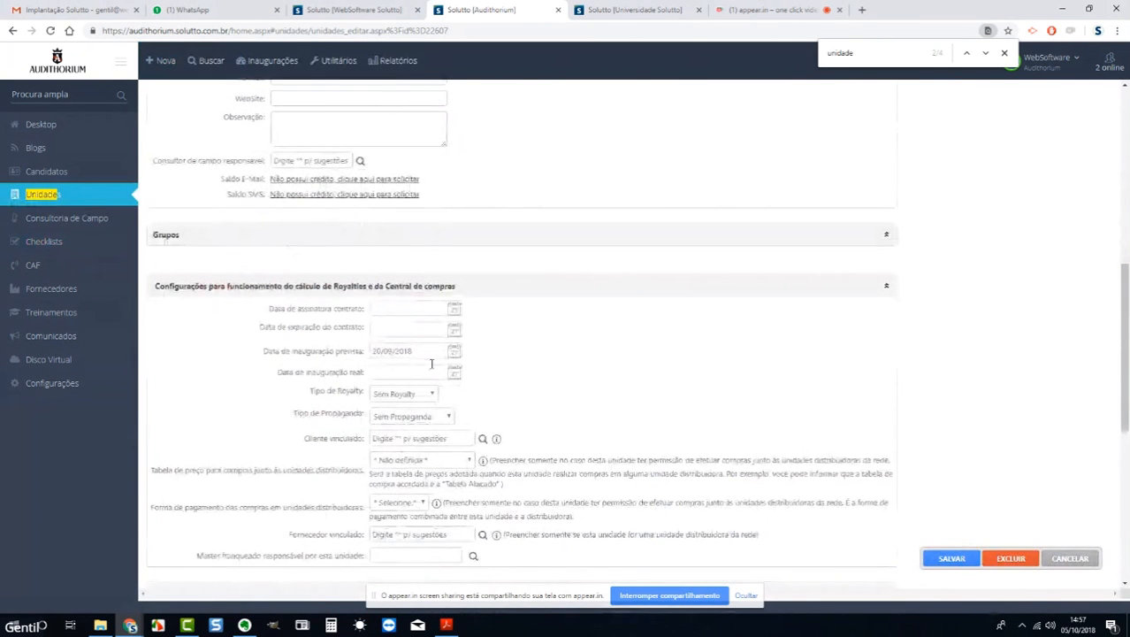
{"action": "left_click", "coordinate": [432, 354]}
{"action": "key", "text": "ctrl+c"}
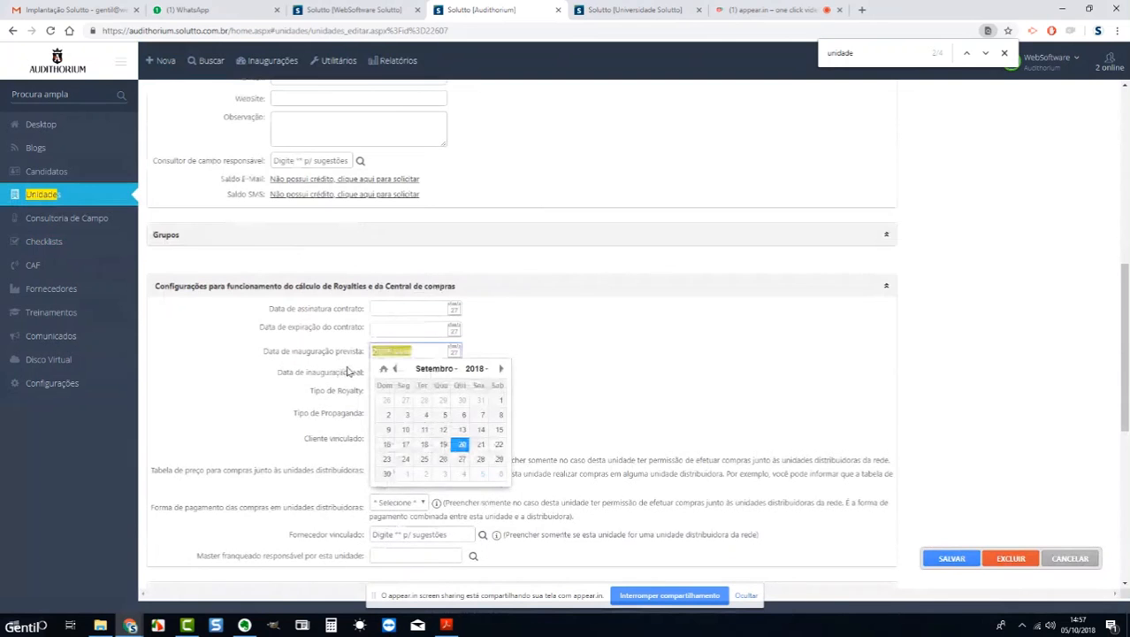
Paste the planned inauguration date 20/09/2018 into a new Notepad document and minimize it.
{"action": "left_click", "coordinate": [45, 626]}
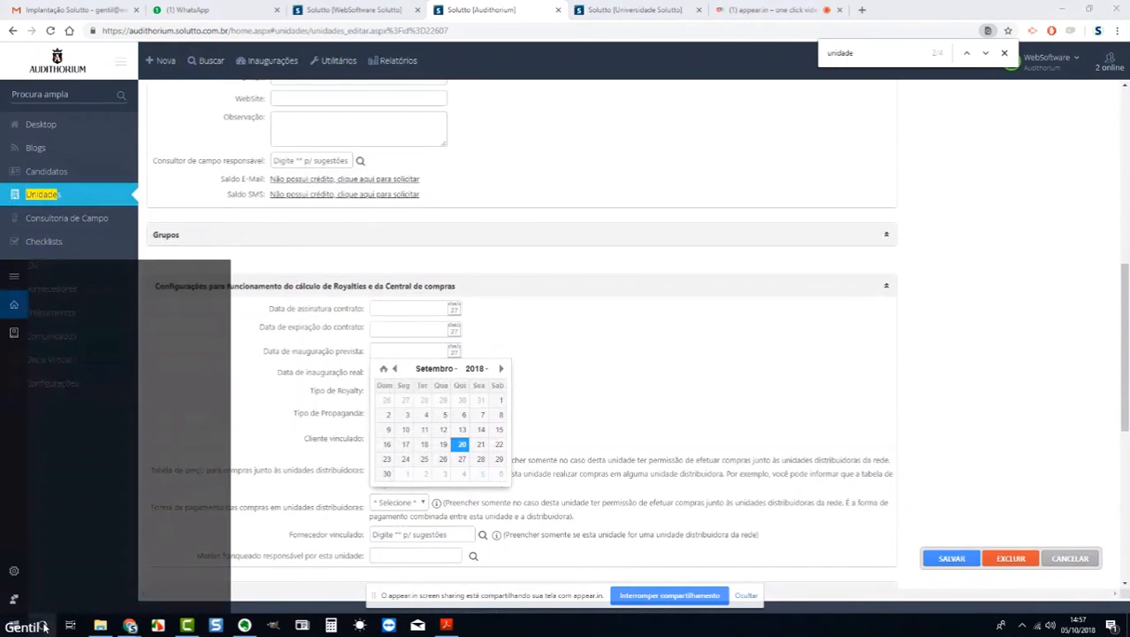
{"action": "type", "text": "r"}
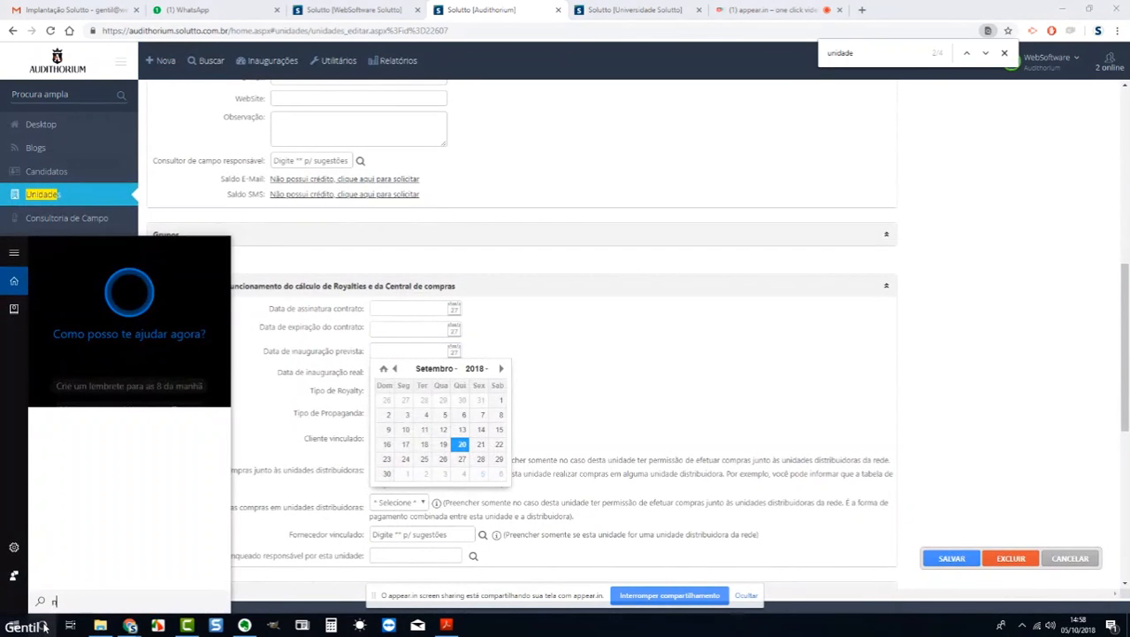
{"action": "type", "text": "ot"}
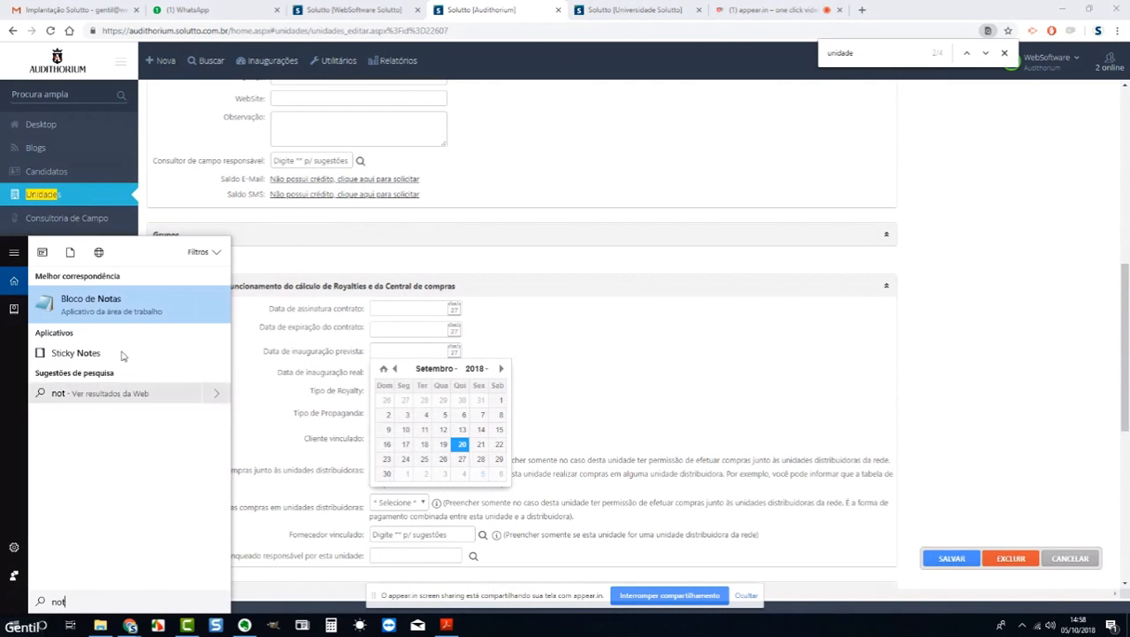
{"action": "left_click", "coordinate": [113, 303]}
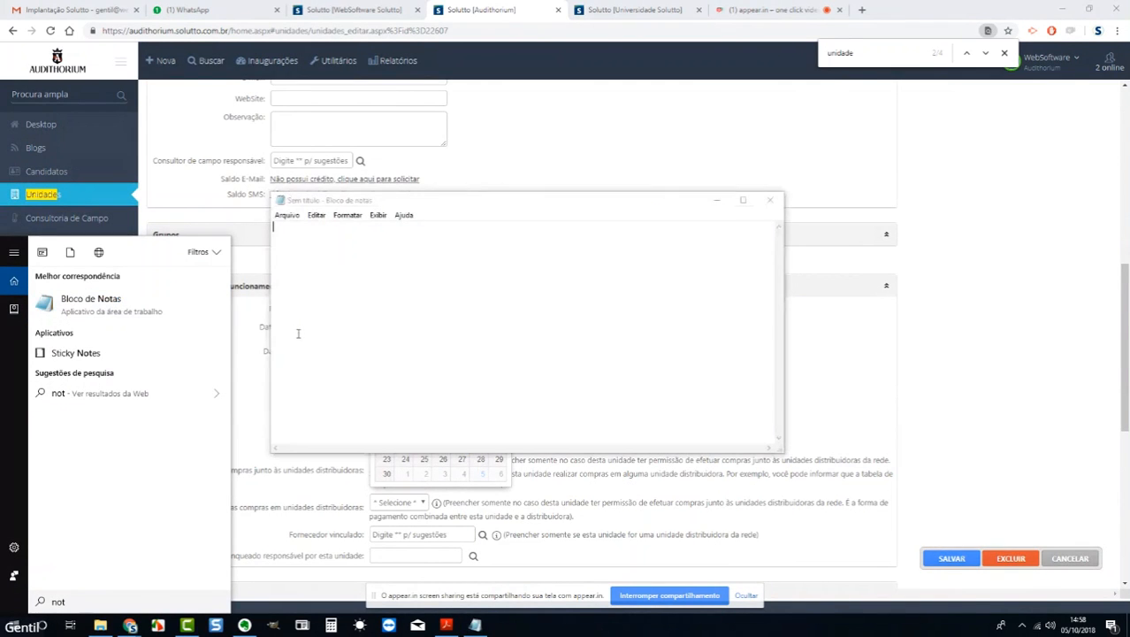
{"action": "key", "text": "ctrl+v"}
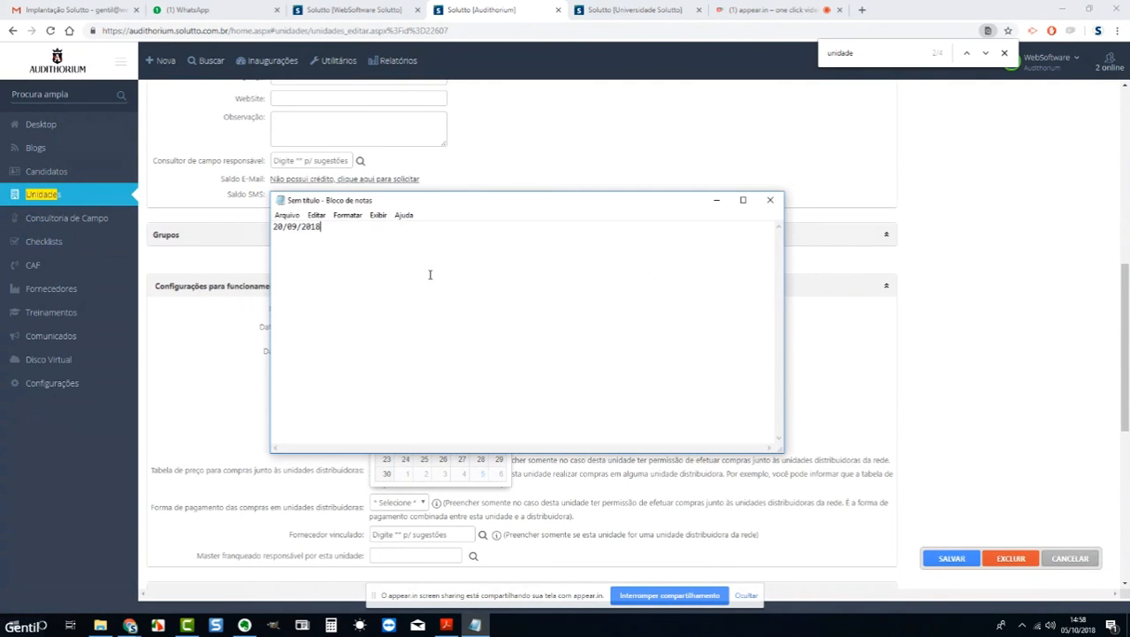
{"action": "left_click", "coordinate": [715, 205]}
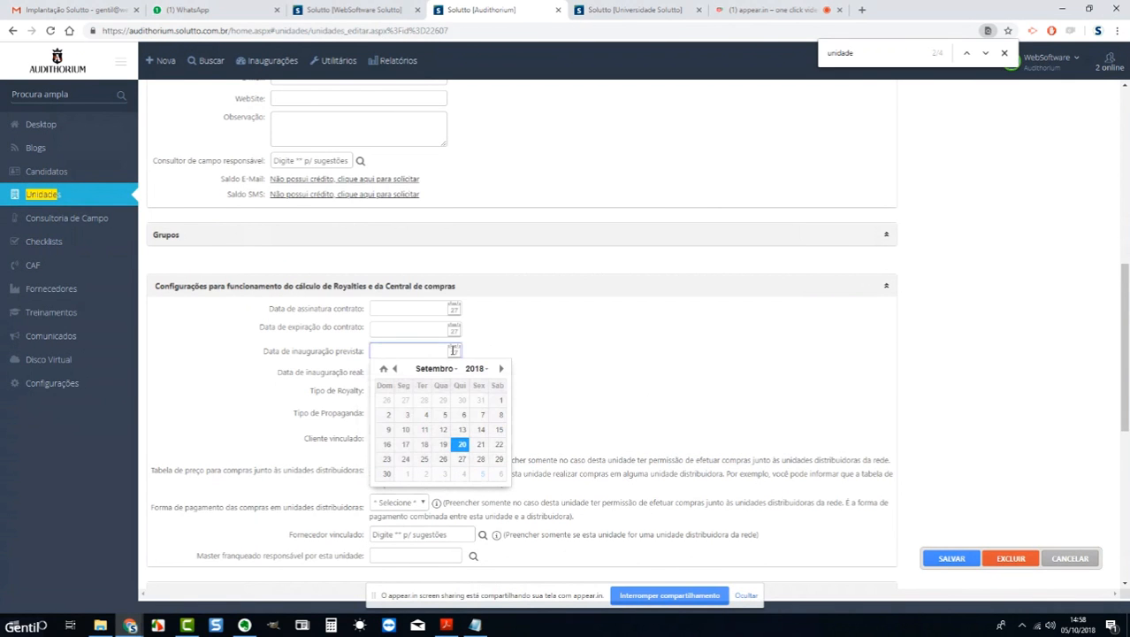
Set the Guarapuava unit's planned inauguration date to 30/11/2018 and save the record.
{"action": "left_click", "coordinate": [528, 333]}
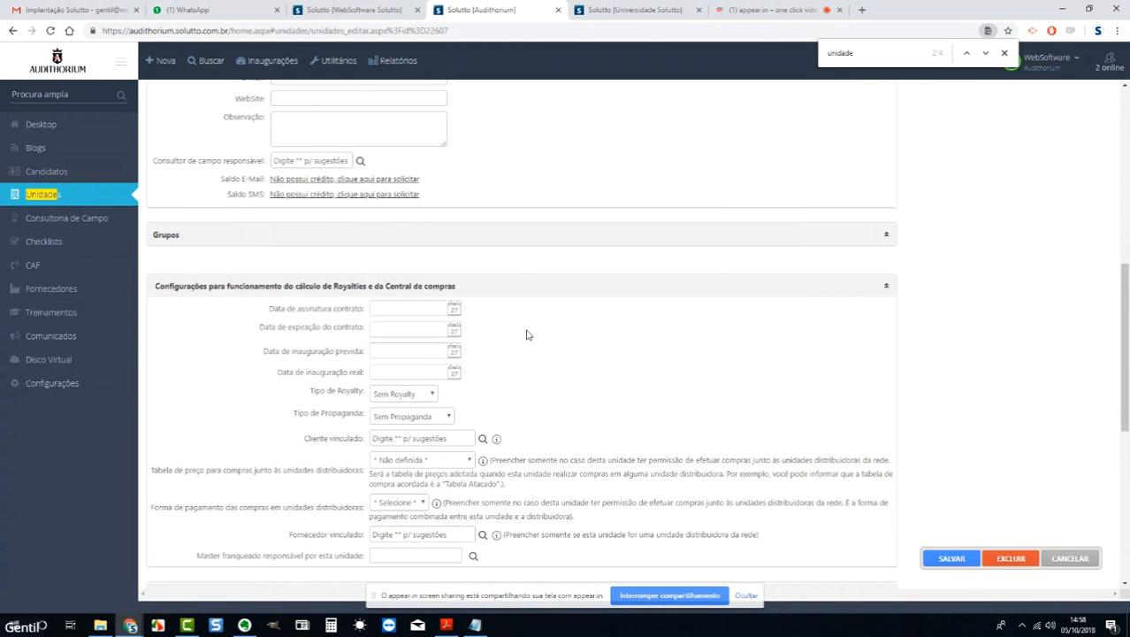
{"action": "left_click", "coordinate": [412, 352]}
{"action": "left_click", "coordinate": [497, 370]}
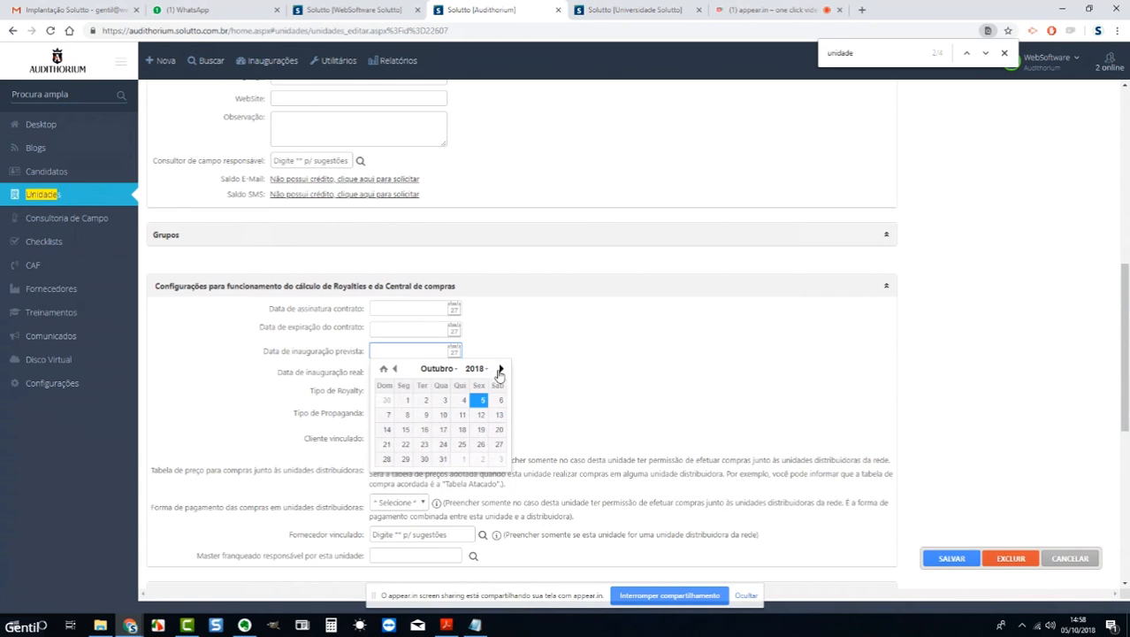
{"action": "left_click", "coordinate": [500, 369]}
{"action": "left_click", "coordinate": [480, 459]}
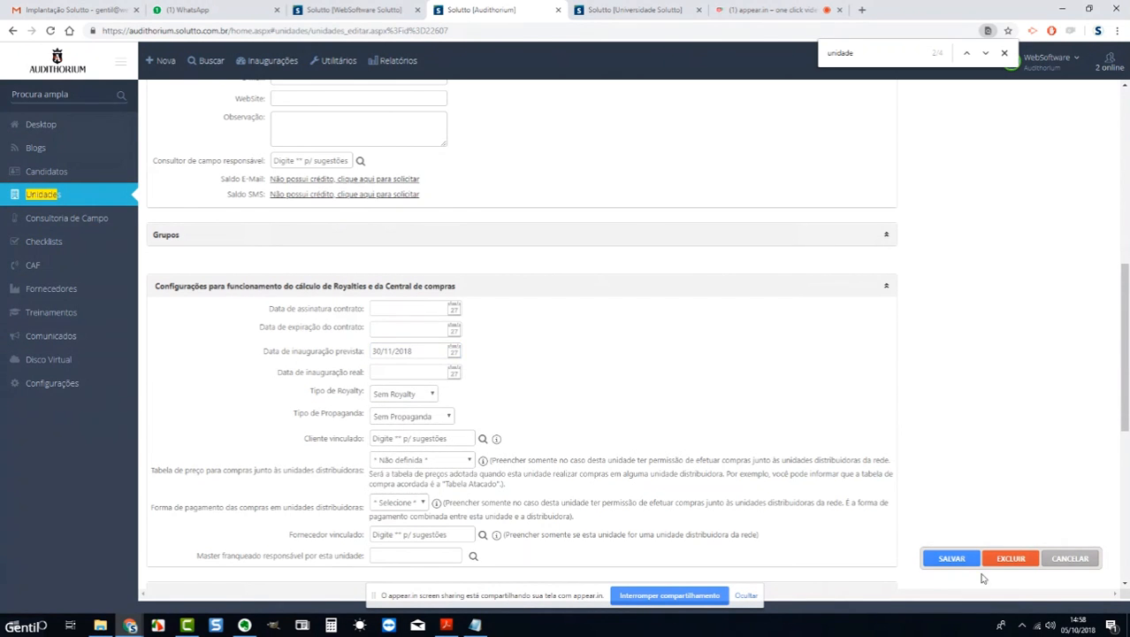
{"action": "left_click", "coordinate": [952, 560]}
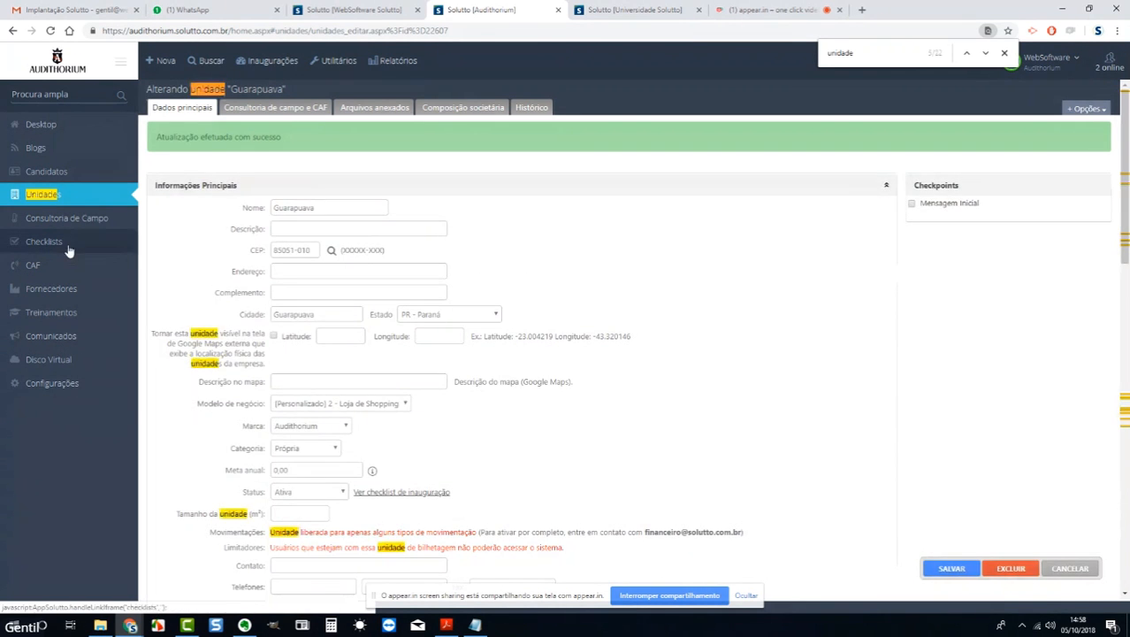
Return to the checklists, reload the page and proceed to the Guarapuava unit's checklist.
{"action": "left_click", "coordinate": [68, 250]}
{"action": "right_click", "coordinate": [496, 308]}
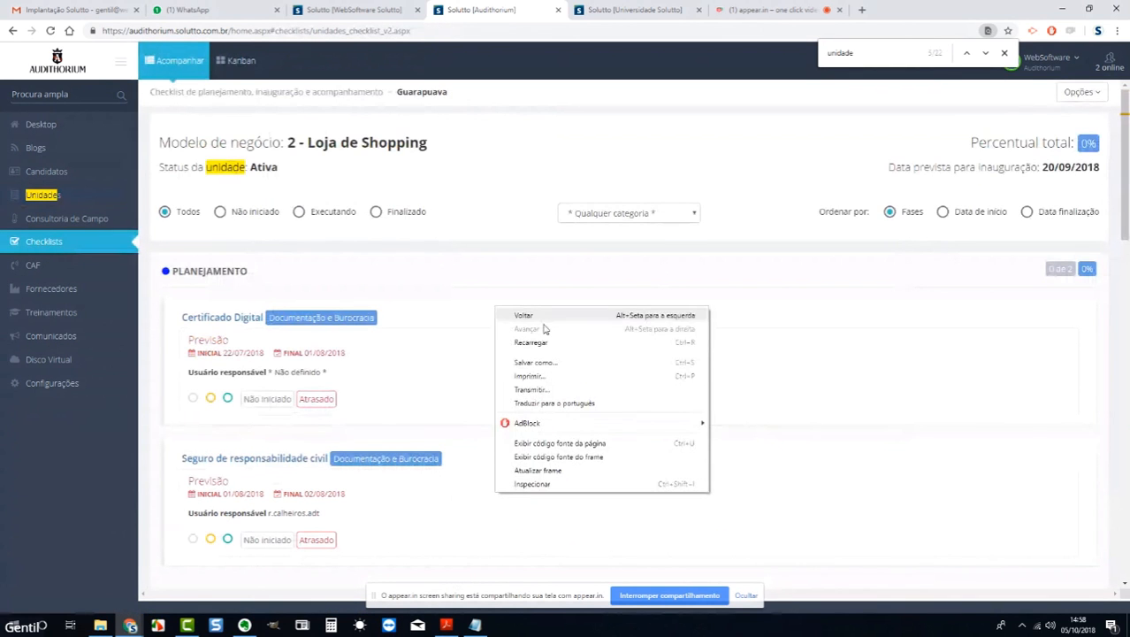
{"action": "left_click", "coordinate": [548, 344]}
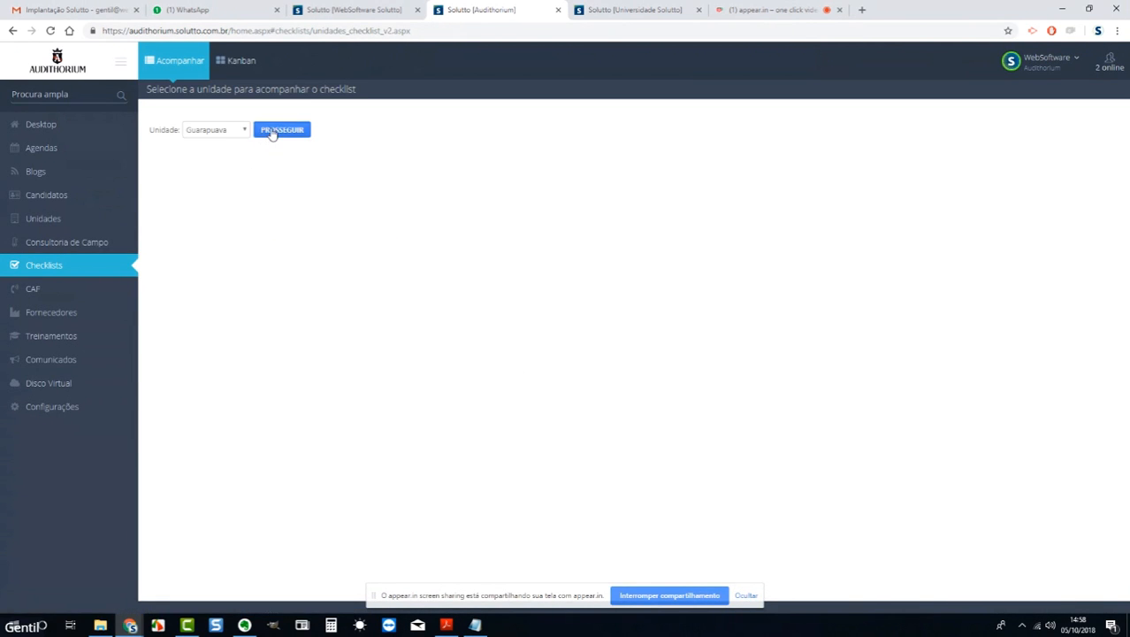
{"action": "left_click", "coordinate": [273, 131]}
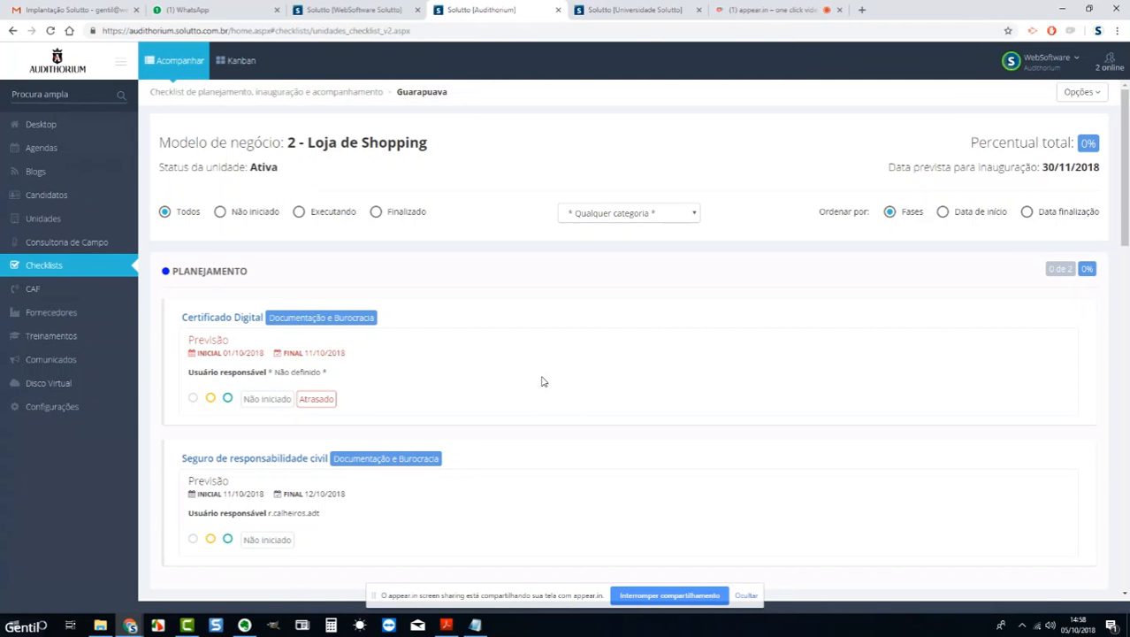
Examine the forecast start and end dates of the checklist items from the planning phase through optimization.
{"action": "scroll", "coordinate": [542, 382], "scroll_direction": "down", "scroll_amount": 1}
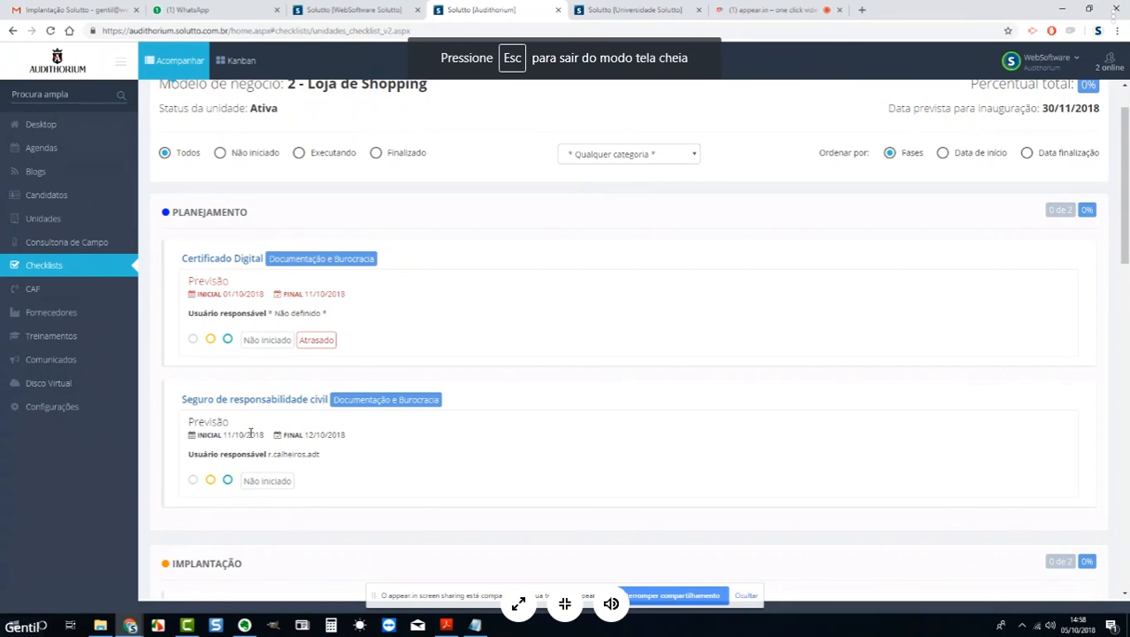
{"action": "left_click", "coordinate": [607, 610]}
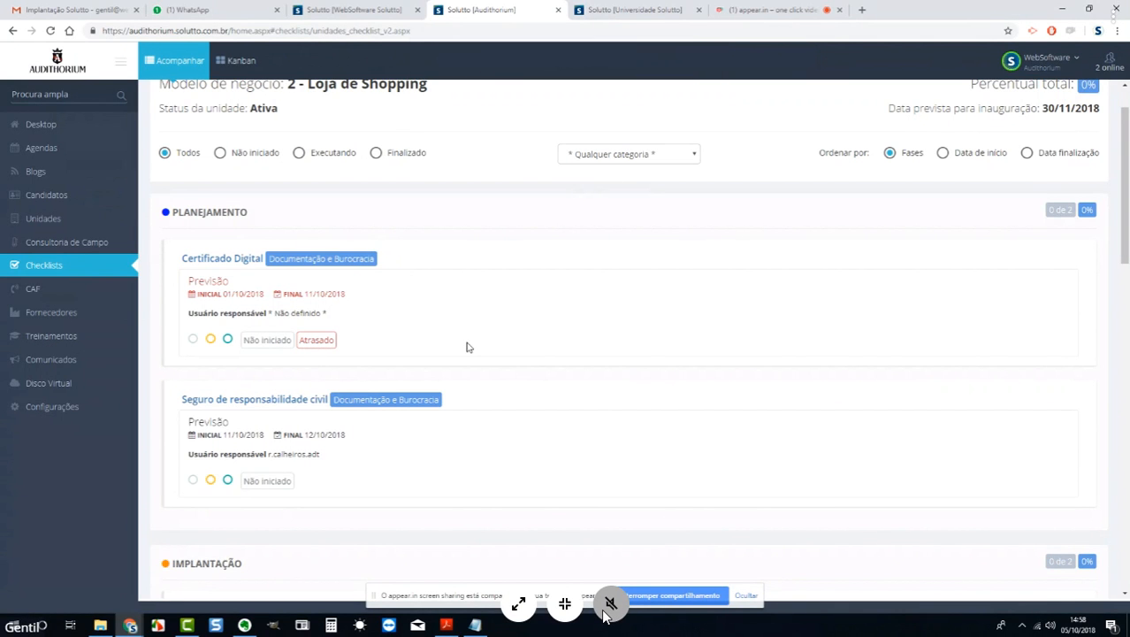
{"action": "left_click", "coordinate": [603, 610]}
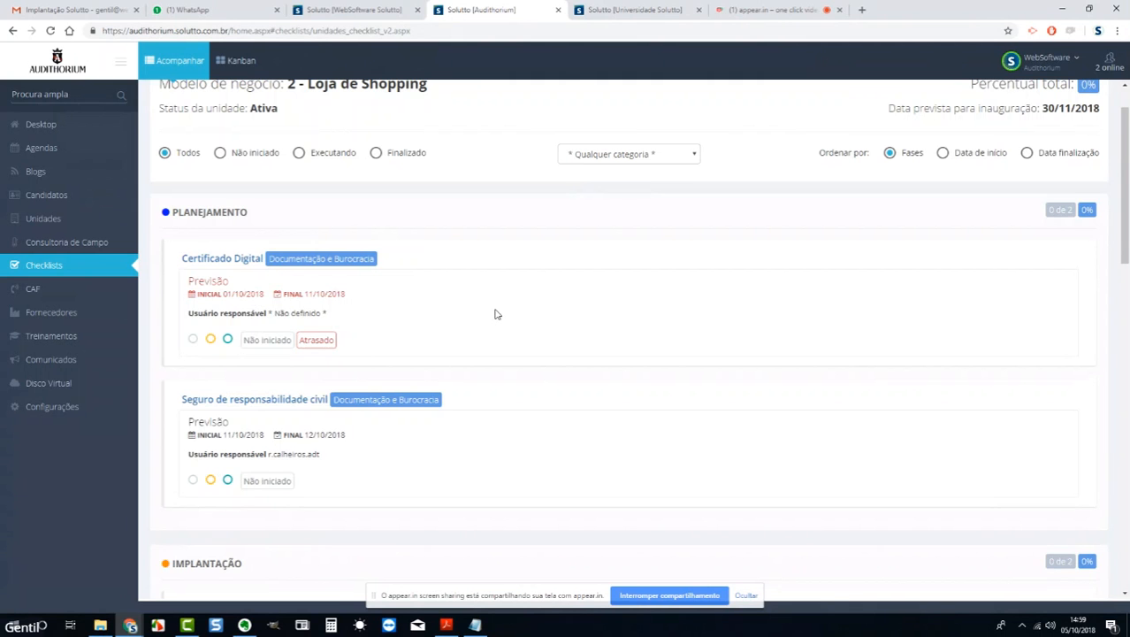
{"action": "scroll", "coordinate": [504, 316], "scroll_direction": "down", "scroll_amount": 4}
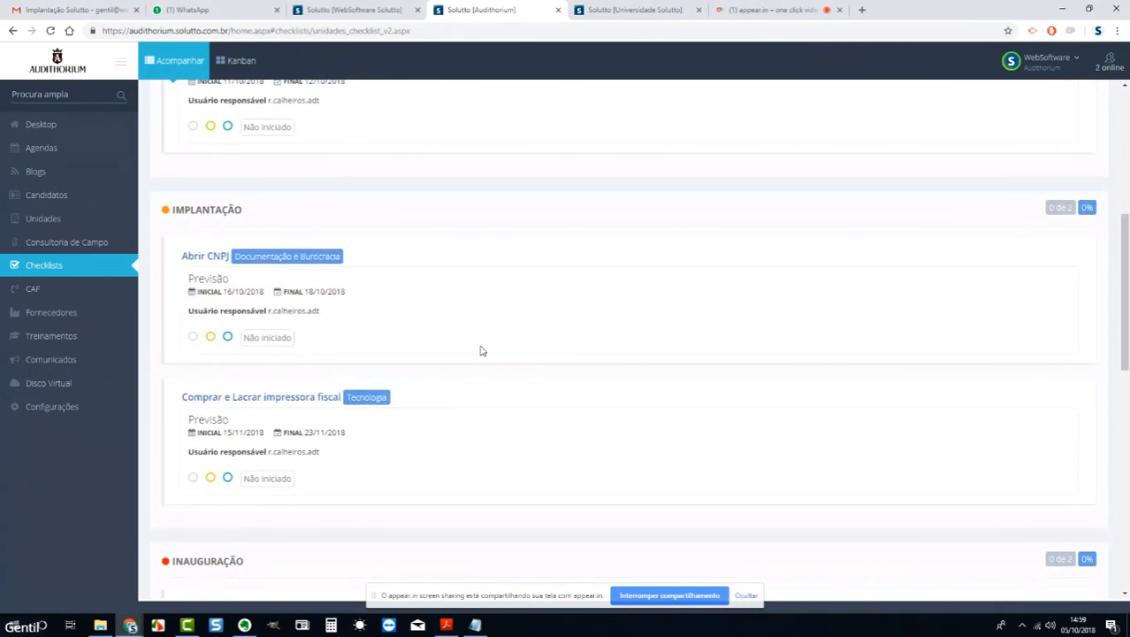
{"action": "scroll", "coordinate": [481, 351], "scroll_direction": "down", "scroll_amount": 3}
{"action": "scroll", "coordinate": [387, 300], "scroll_direction": "down", "scroll_amount": 5}
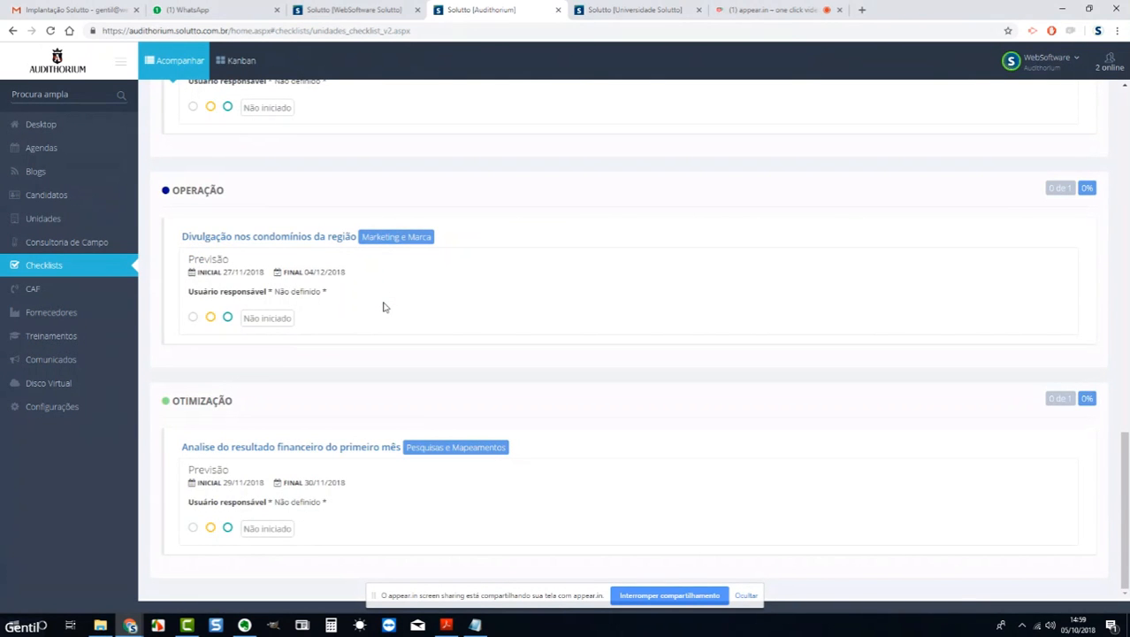
{"action": "scroll", "coordinate": [465, 290], "scroll_direction": "up", "scroll_amount": 10}
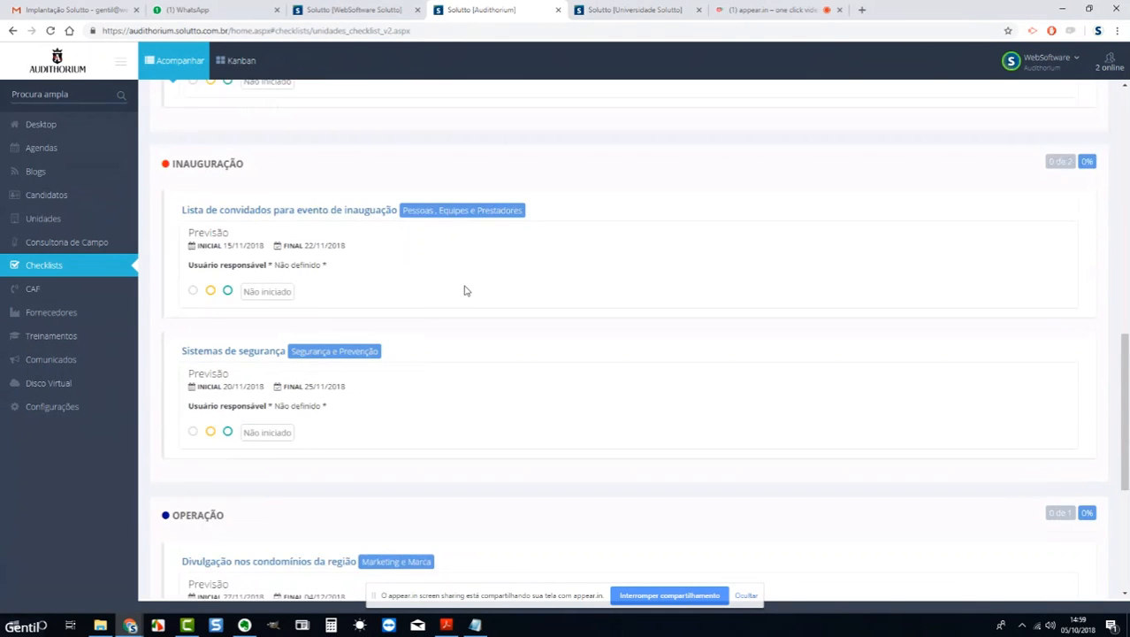
{"action": "scroll", "coordinate": [267, 246], "scroll_direction": "up", "scroll_amount": 1}
{"action": "scroll", "coordinate": [262, 244], "scroll_direction": "up", "scroll_amount": 2}
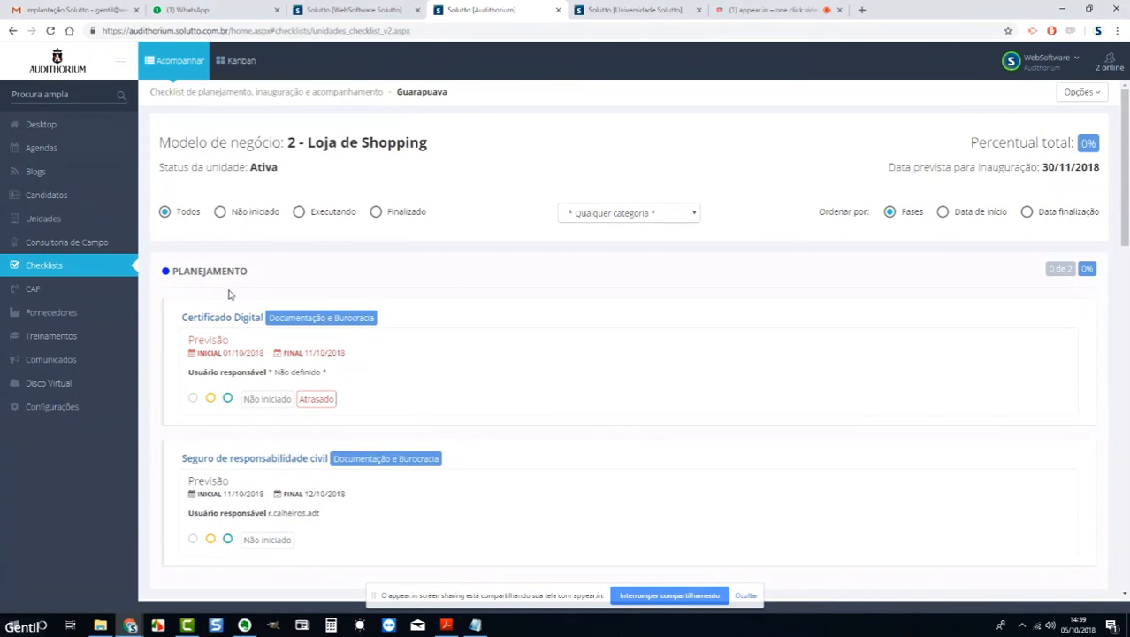
Review each item's status options phase by phase, down to "Analise do resultado financeiro do primeiro mês".
{"action": "scroll", "coordinate": [228, 296], "scroll_direction": "down", "scroll_amount": 1}
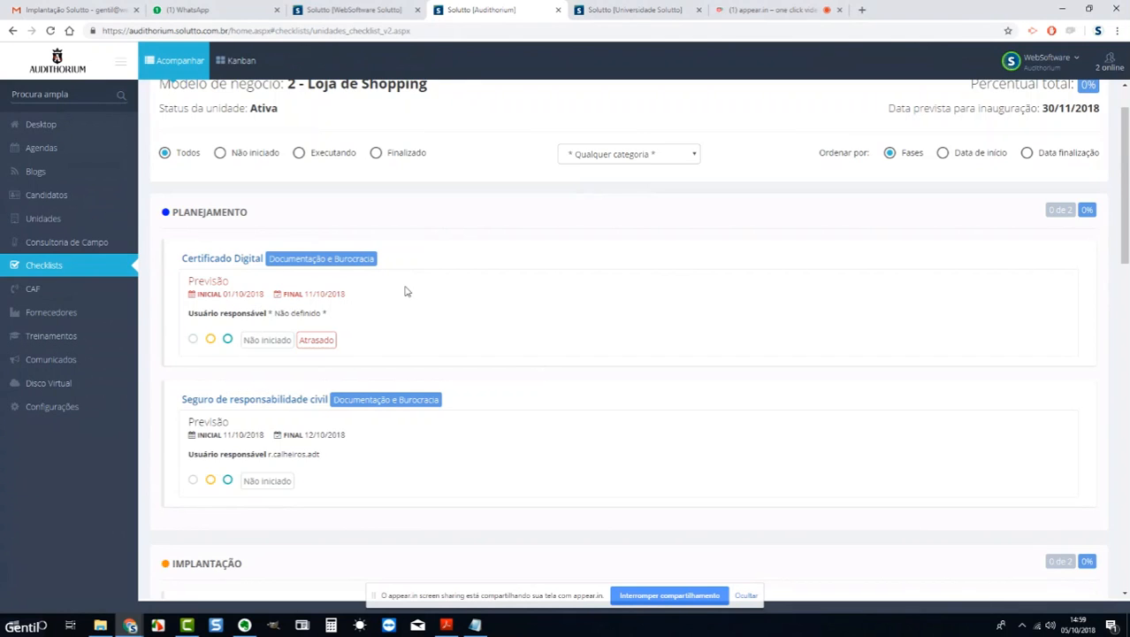
{"action": "scroll", "coordinate": [406, 291], "scroll_direction": "down", "scroll_amount": 3}
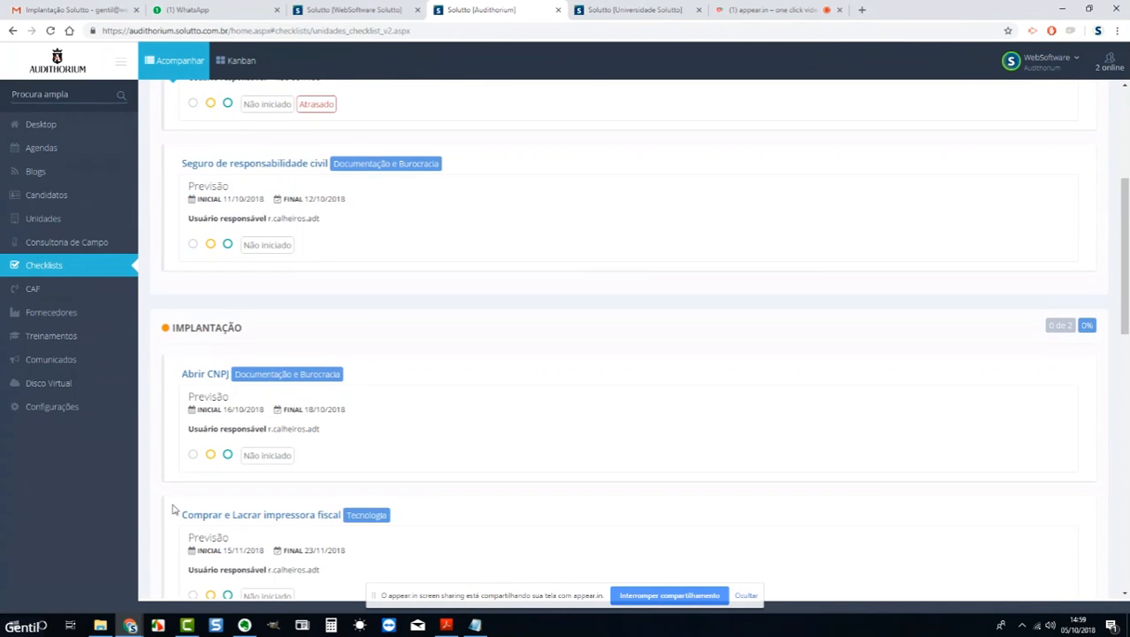
{"action": "scroll", "coordinate": [175, 517], "scroll_direction": "down", "scroll_amount": 4}
{"action": "scroll", "coordinate": [167, 535], "scroll_direction": "down", "scroll_amount": 2}
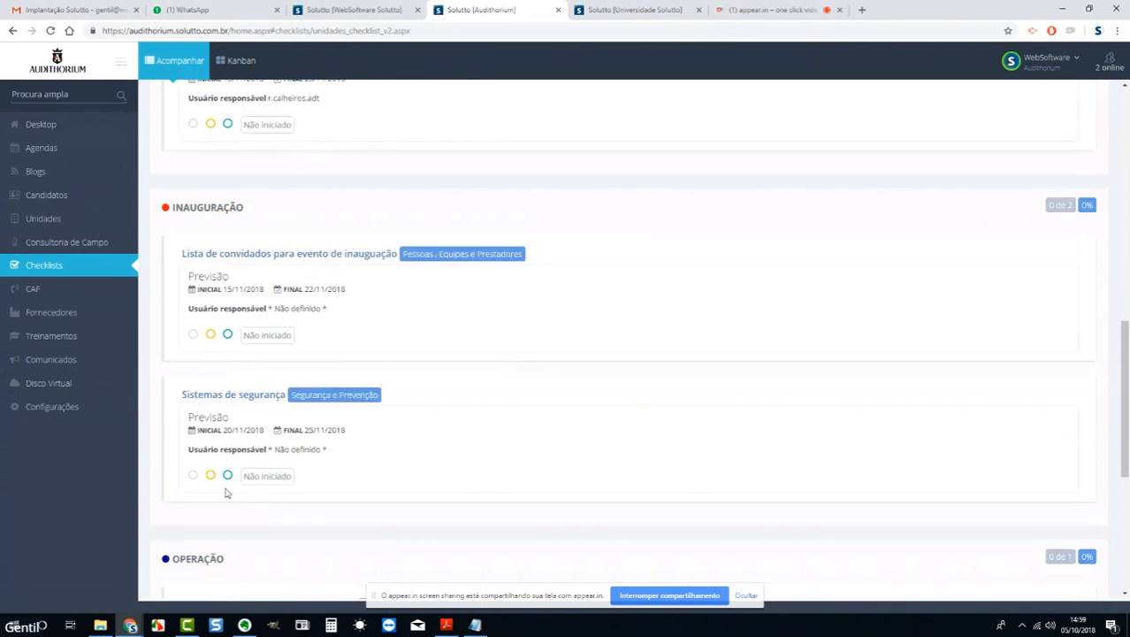
{"action": "scroll", "coordinate": [228, 492], "scroll_direction": "down", "scroll_amount": 2}
{"action": "scroll", "coordinate": [232, 516], "scroll_direction": "down", "scroll_amount": 2}
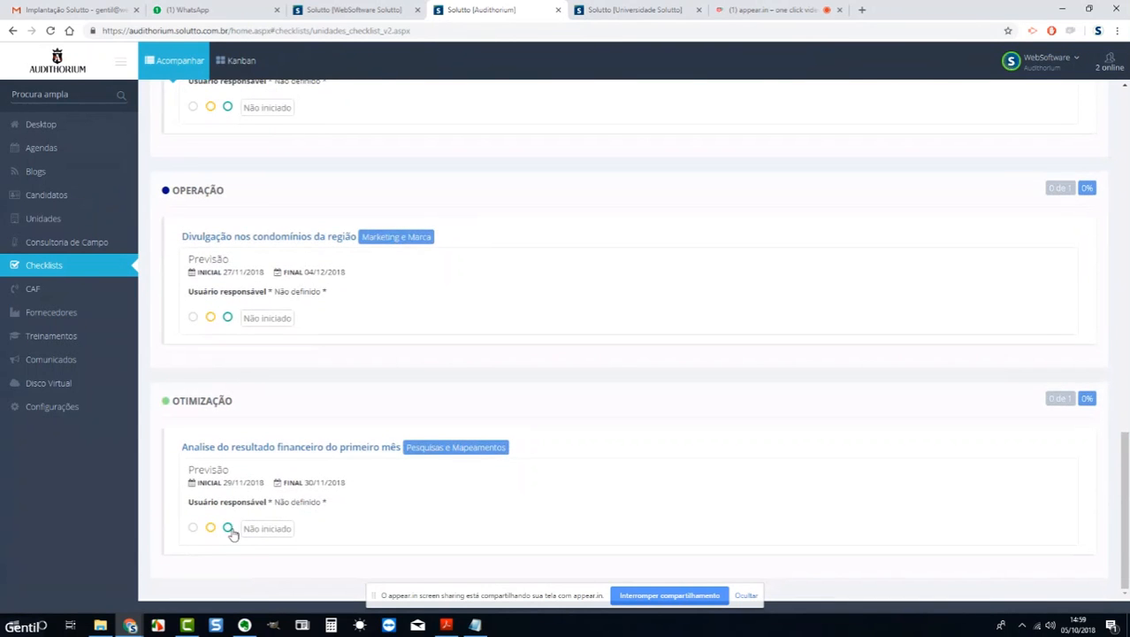
{"action": "left_click", "coordinate": [228, 530]}
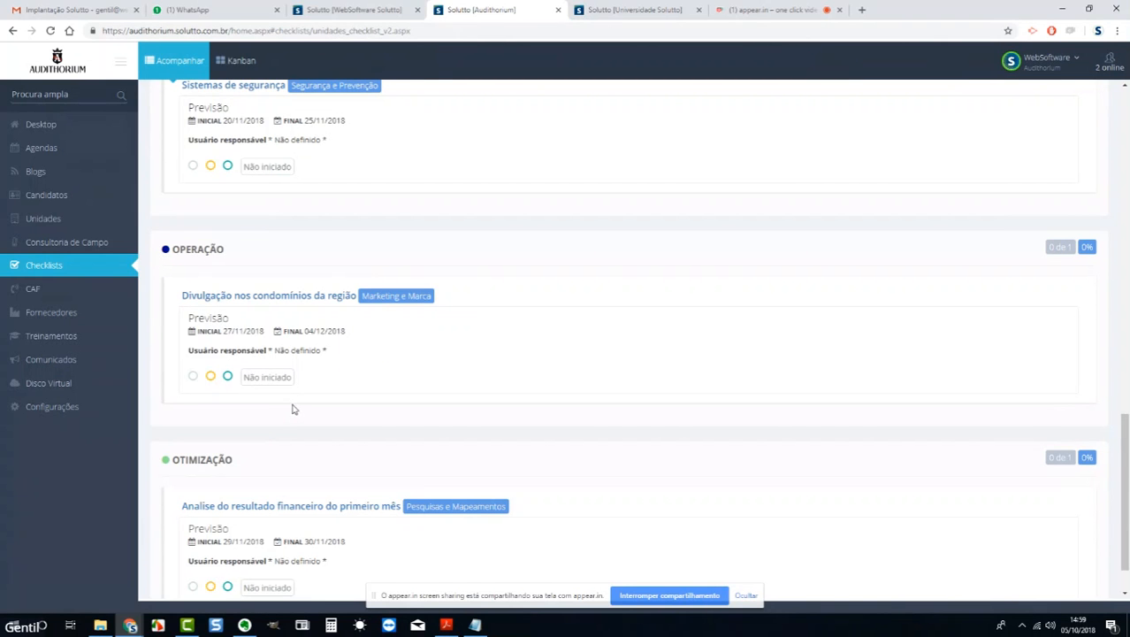
{"action": "scroll", "coordinate": [299, 399], "scroll_direction": "up", "scroll_amount": 12}
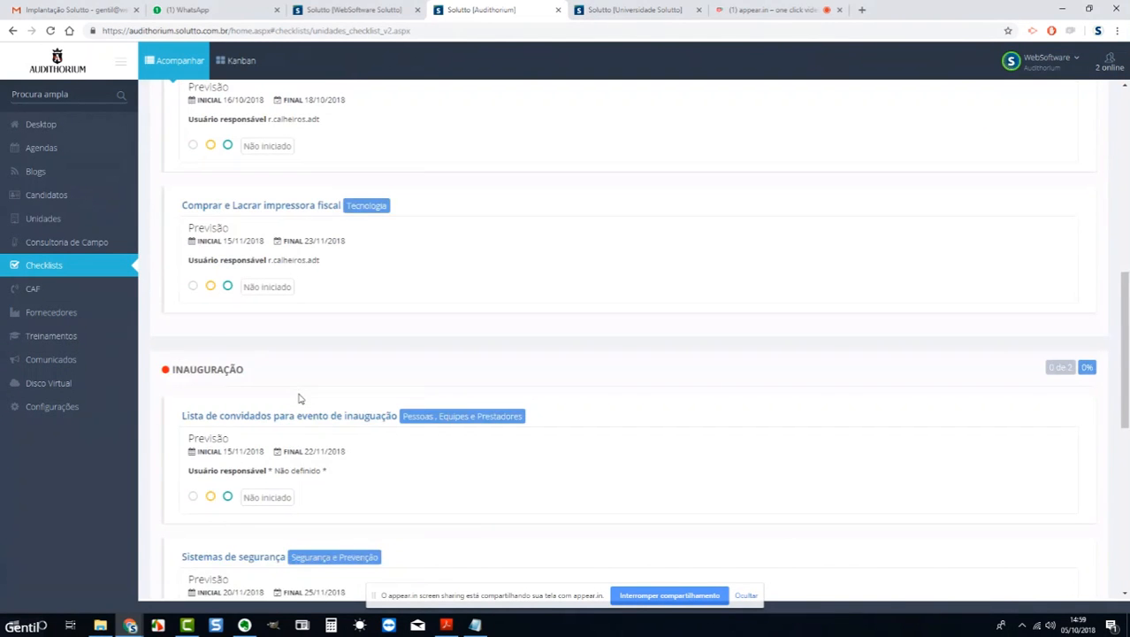
{"action": "scroll", "coordinate": [299, 404], "scroll_direction": "up", "scroll_amount": 3}
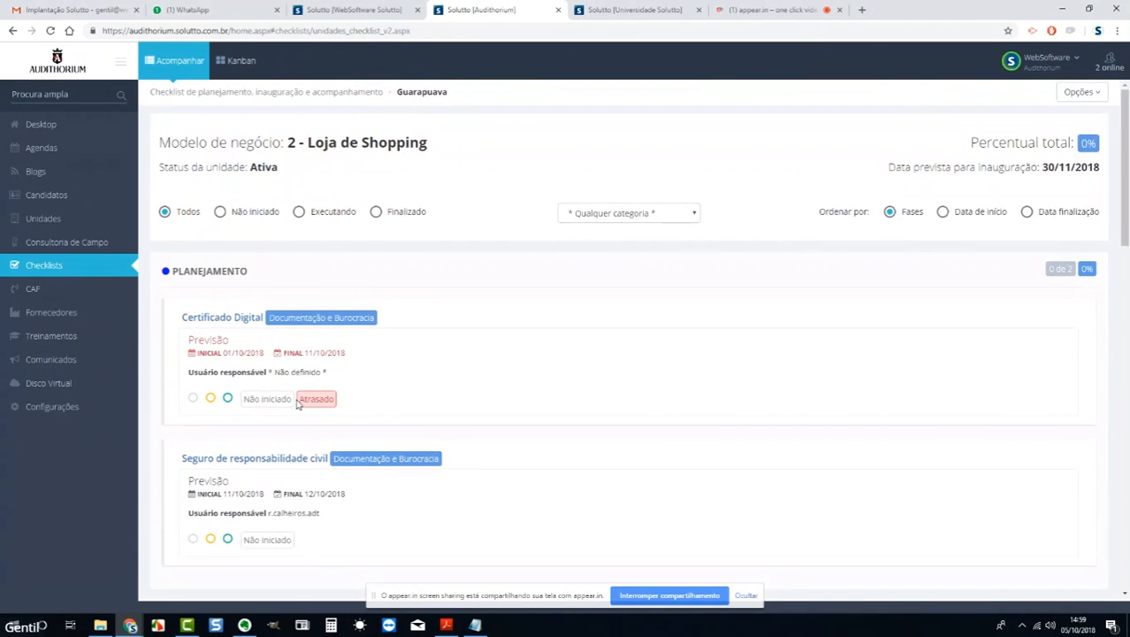
Show the Guarapuava checklist in summarised mode, and return to the detailed view to look over its phases.
{"action": "left_click", "coordinate": [668, 215]}
{"action": "left_click", "coordinate": [669, 216]}
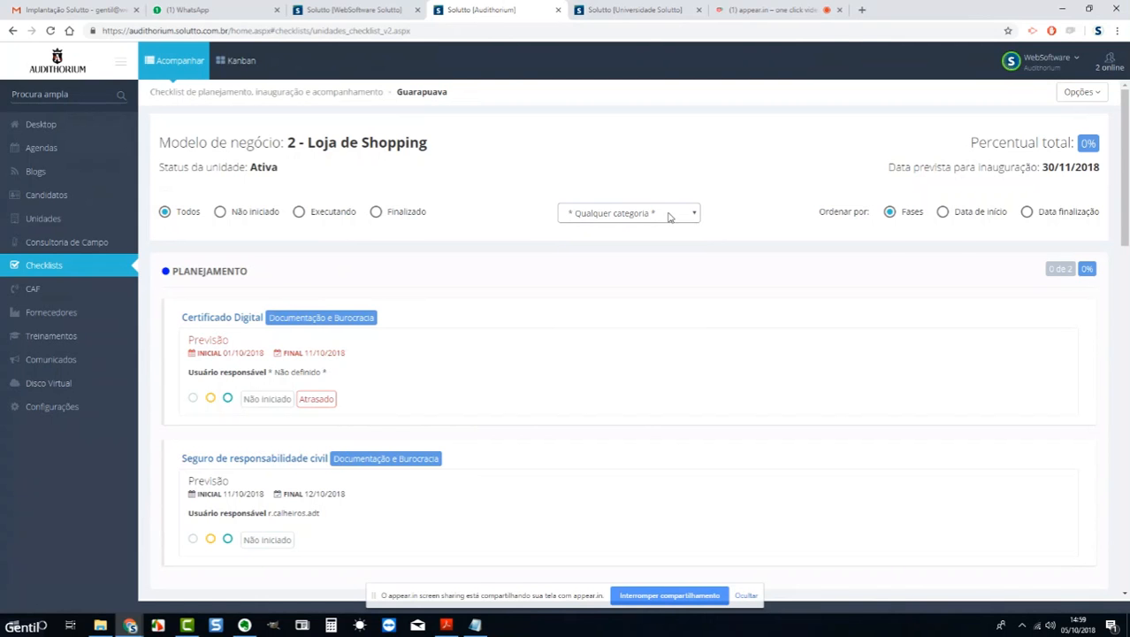
{"action": "left_click", "coordinate": [1079, 93]}
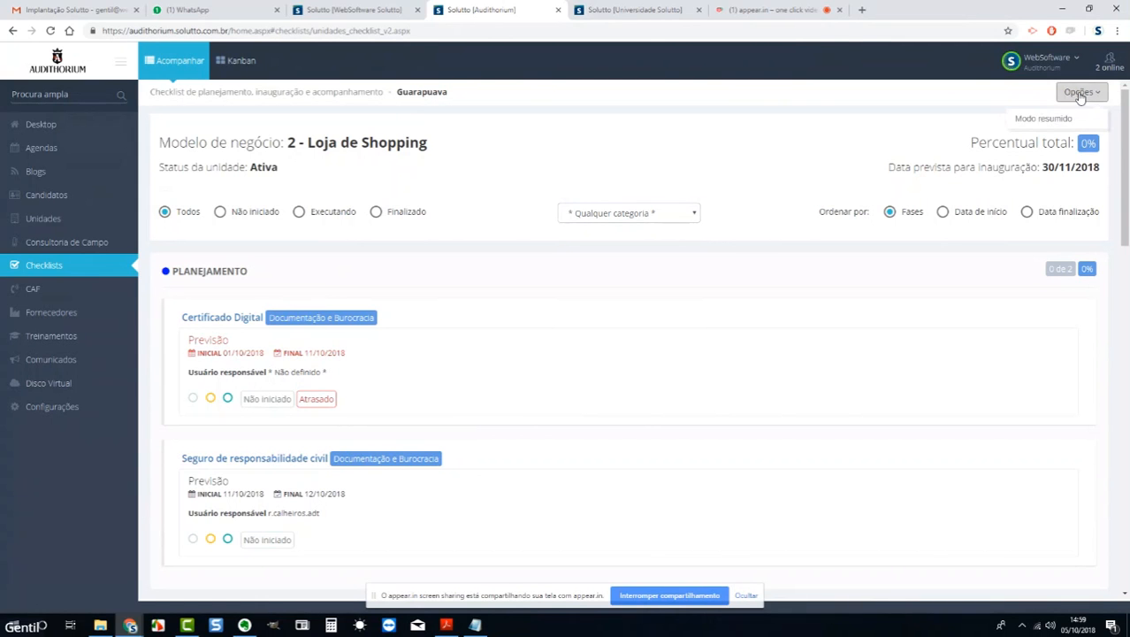
{"action": "left_click", "coordinate": [1062, 121]}
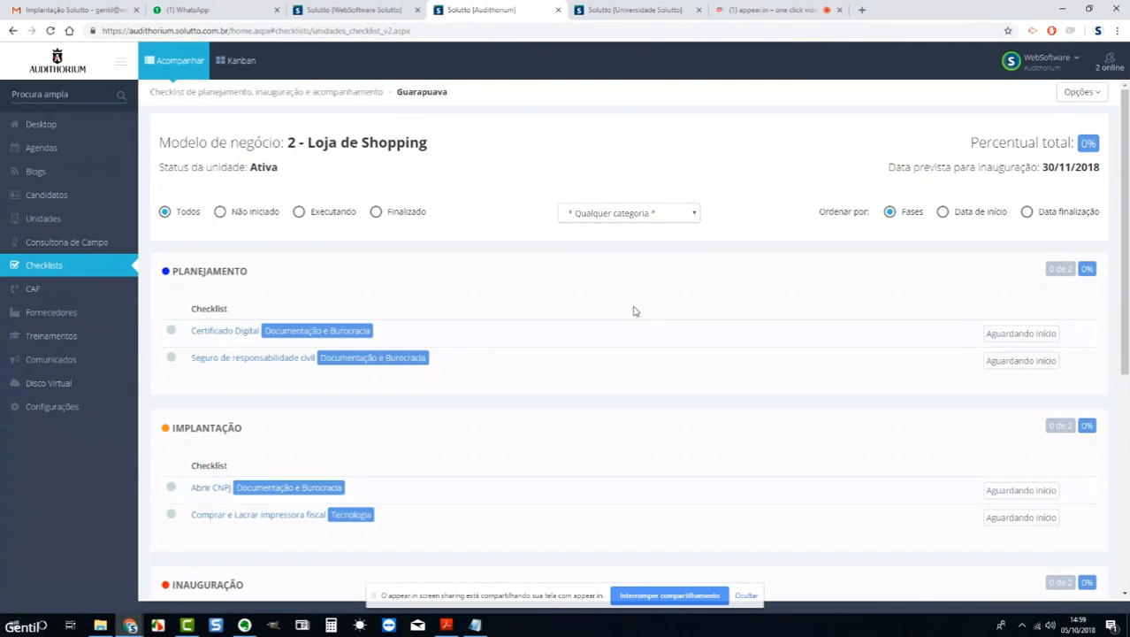
{"action": "scroll", "coordinate": [640, 334], "scroll_direction": "down", "scroll_amount": 1}
{"action": "scroll", "coordinate": [640, 333], "scroll_direction": "up", "scroll_amount": 1}
{"action": "left_click", "coordinate": [1082, 94]}
{"action": "left_click", "coordinate": [1061, 118]}
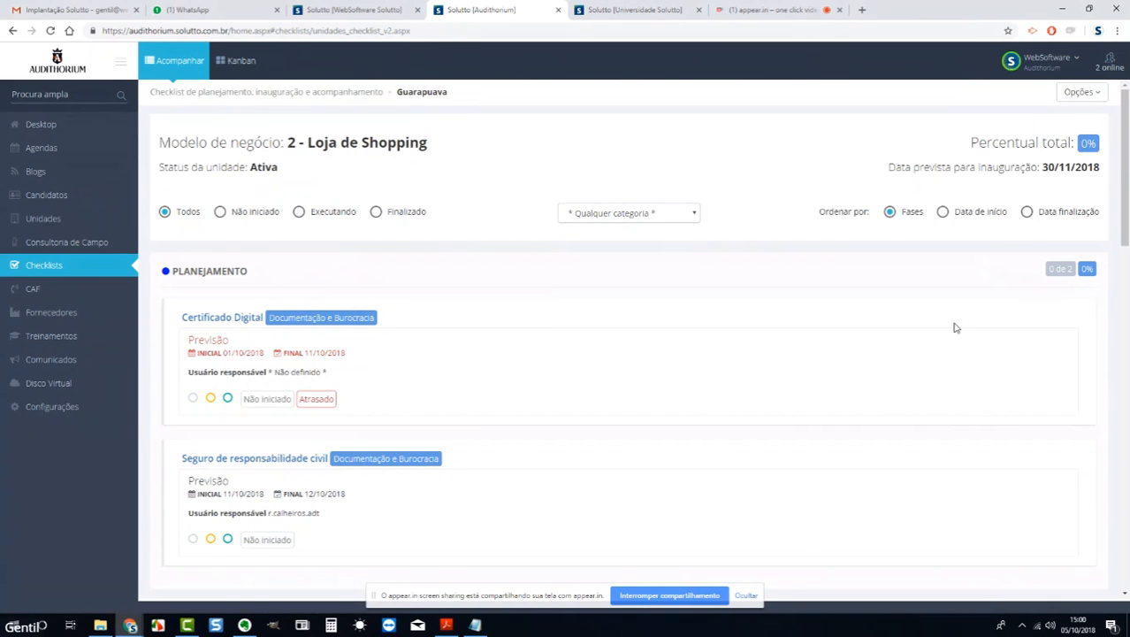
{"action": "scroll", "coordinate": [954, 328], "scroll_direction": "down", "scroll_amount": 6}
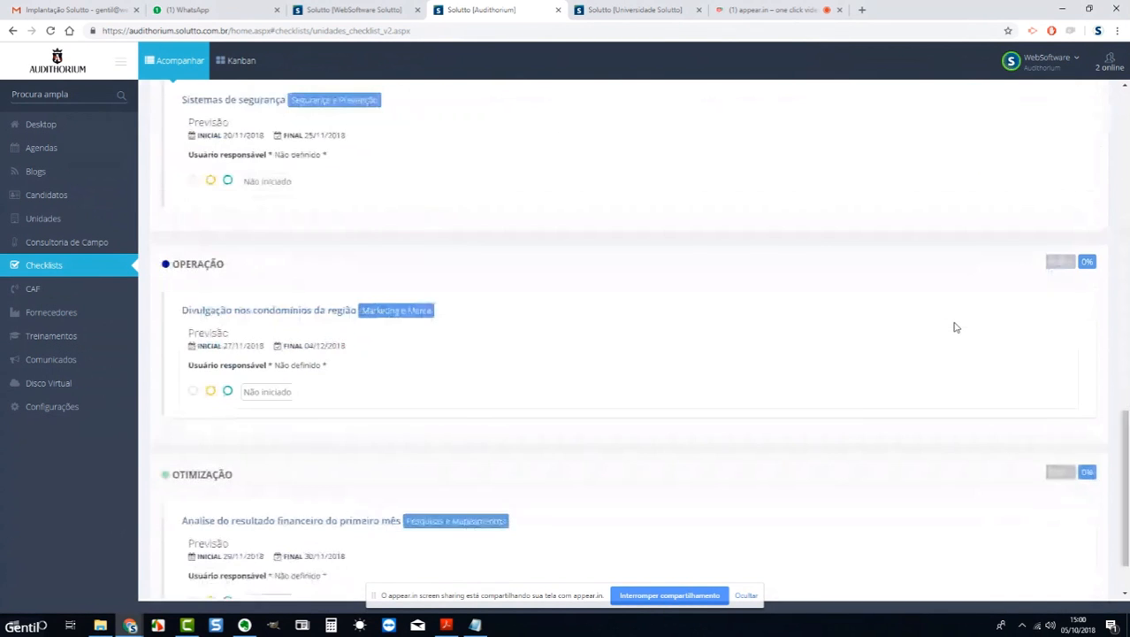
{"action": "scroll", "coordinate": [676, 283], "scroll_direction": "up", "scroll_amount": 10}
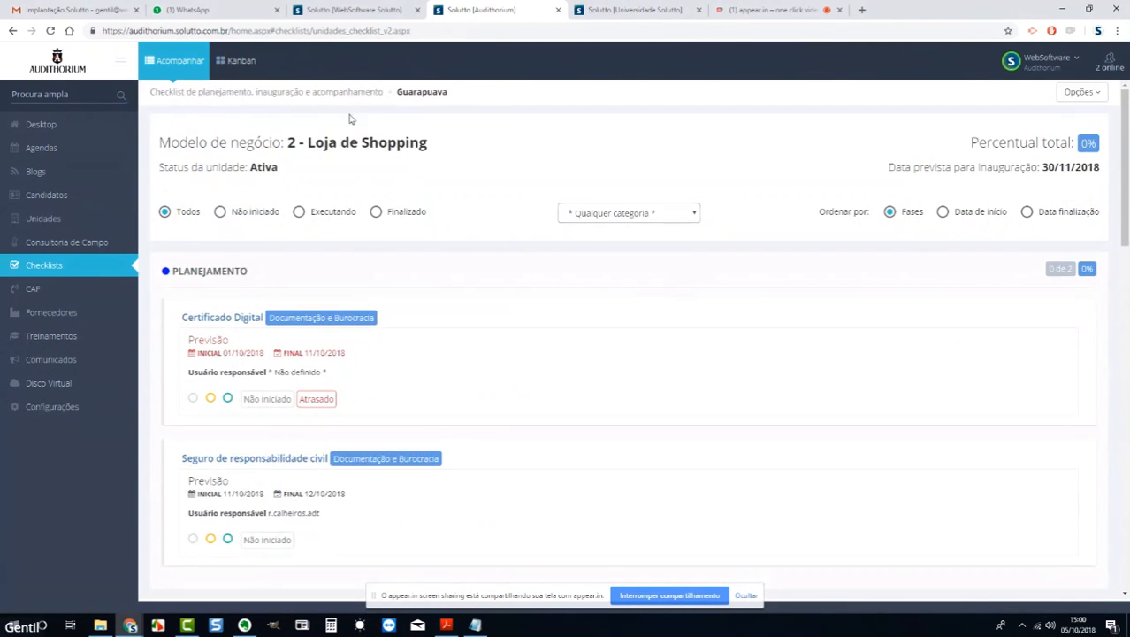
Show the checklists as a Kanban board, filter it to units with status "Em obra" and expand the unit filter options again.
{"action": "left_click", "coordinate": [241, 61]}
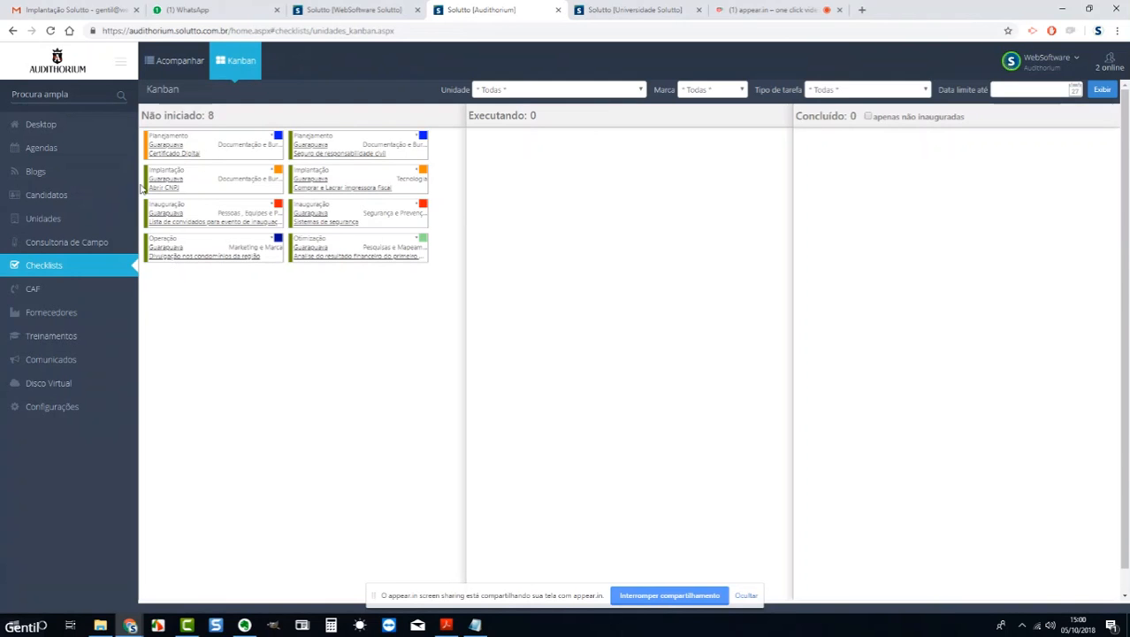
{"action": "mouse_move", "coordinate": [148, 146]}
{"action": "left_click", "coordinate": [626, 88]}
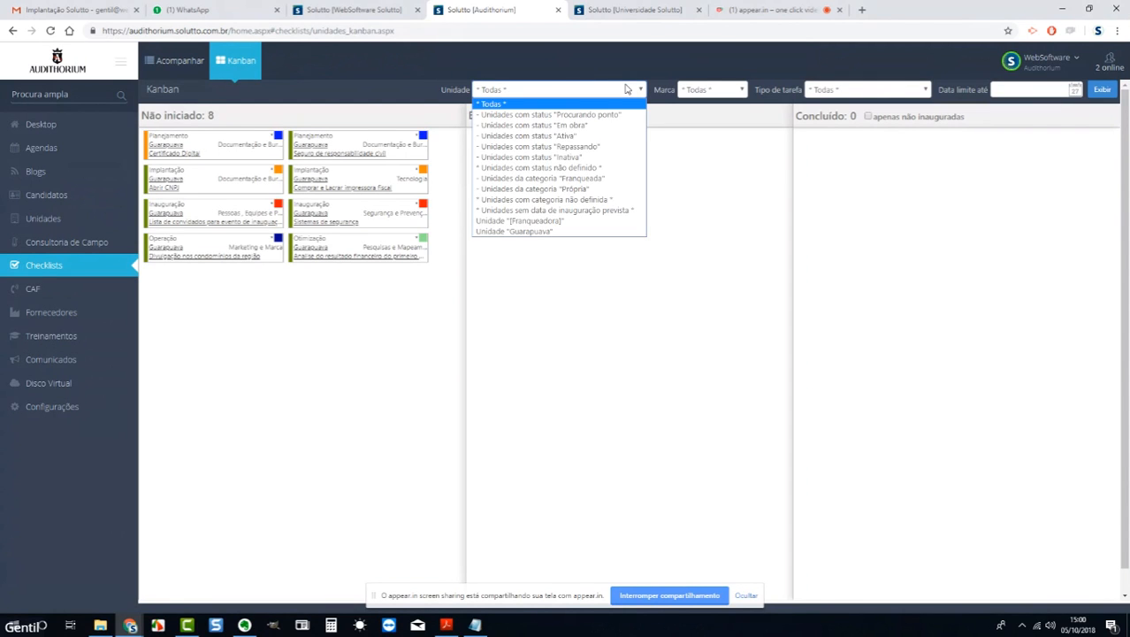
{"action": "left_click", "coordinate": [606, 131]}
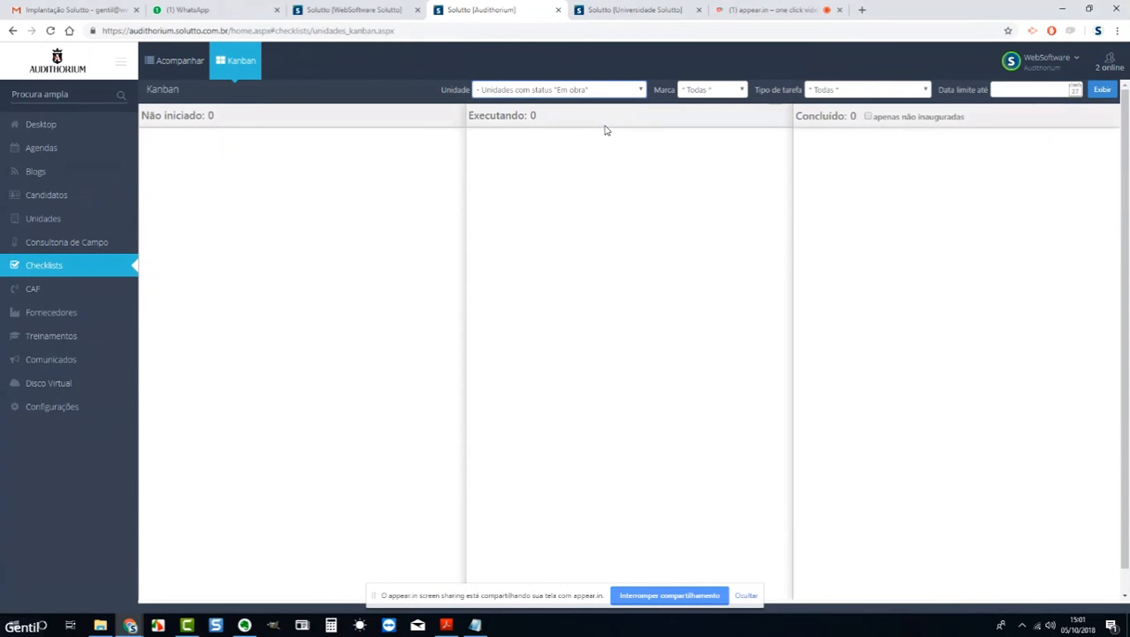
{"action": "left_click", "coordinate": [614, 94]}
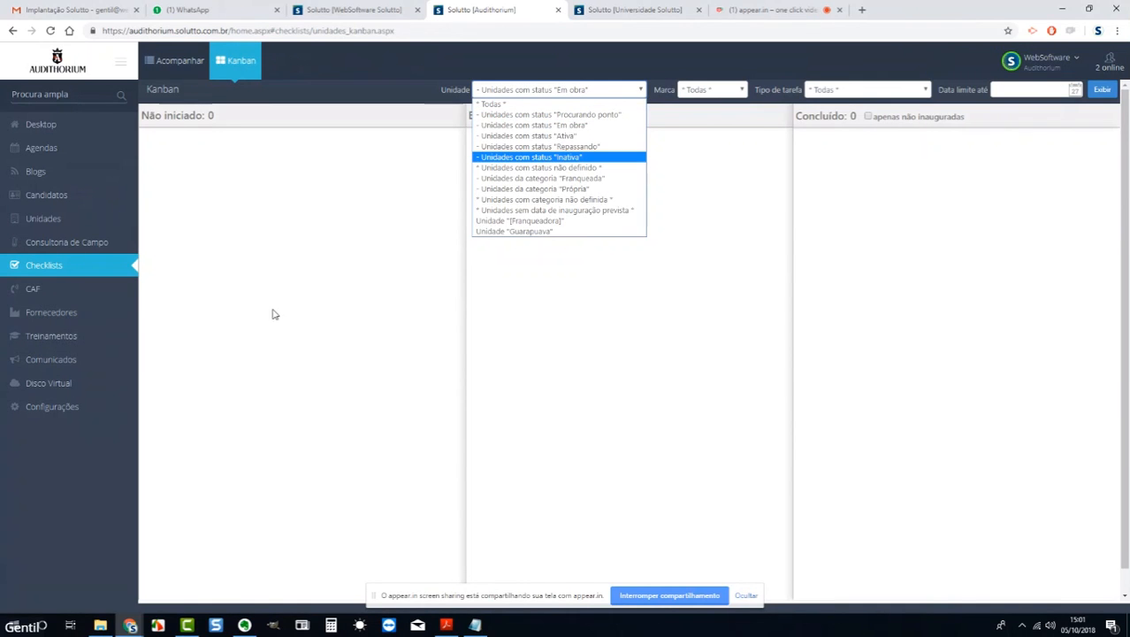
Look through the blank new-supplier form in Fornecedores and open the supplier utilities.
{"action": "left_click", "coordinate": [88, 316]}
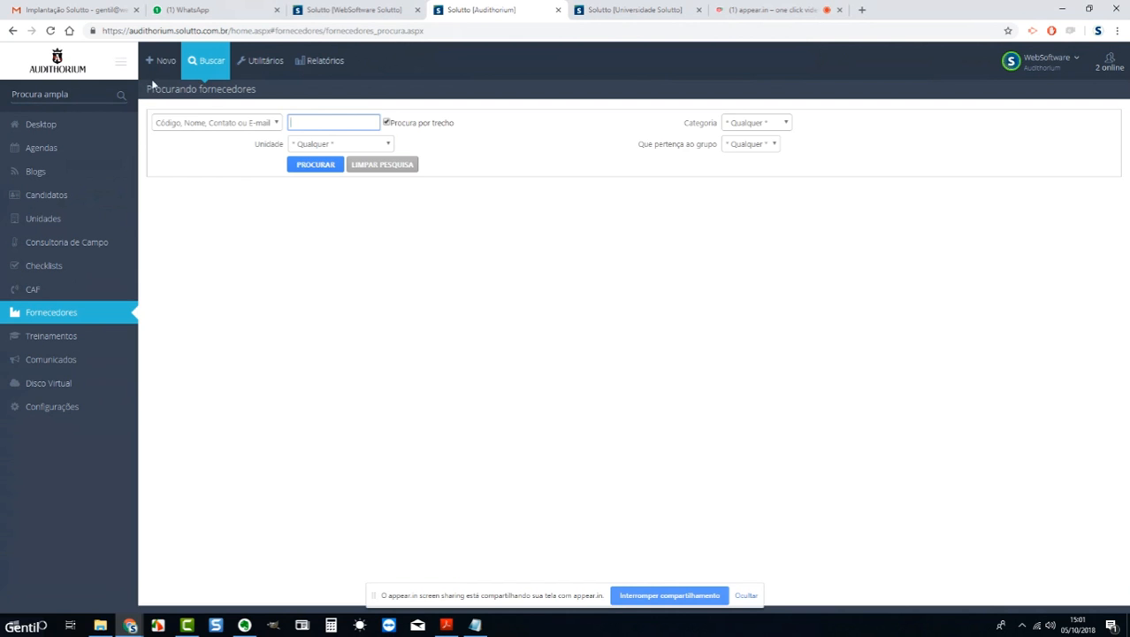
{"action": "left_click", "coordinate": [155, 71]}
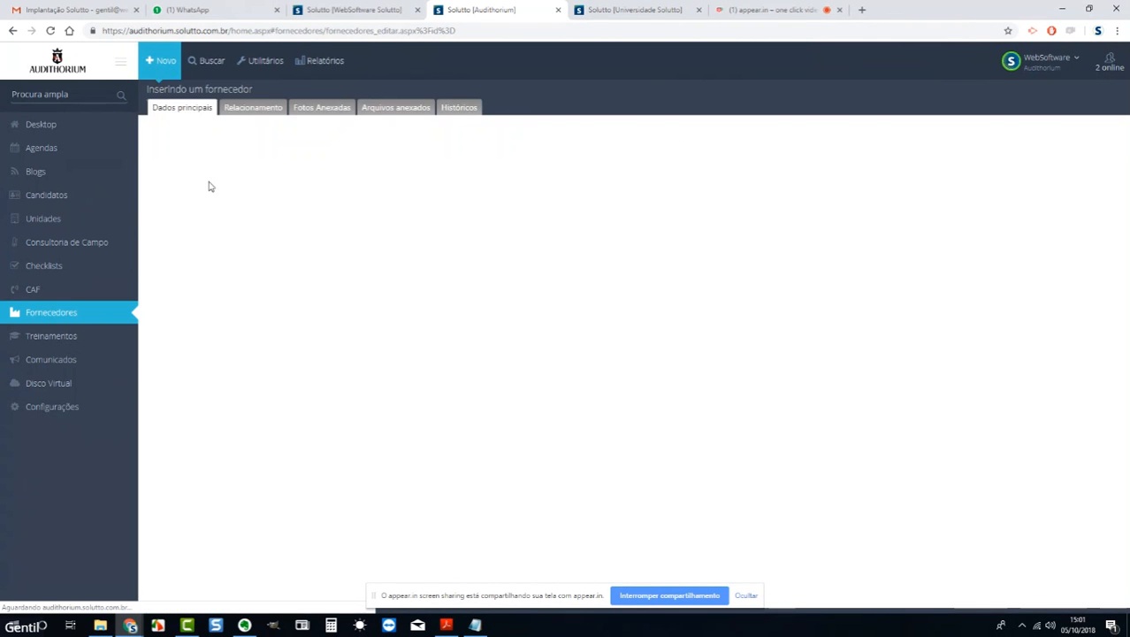
{"action": "scroll", "coordinate": [206, 205], "scroll_direction": "down", "scroll_amount": 2}
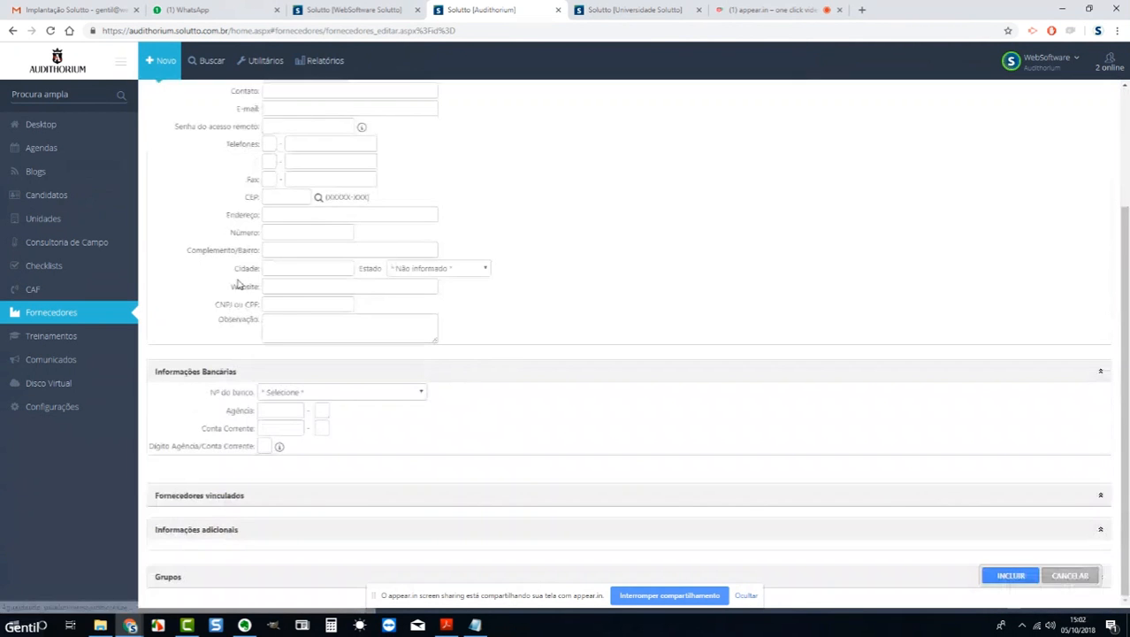
{"action": "scroll", "coordinate": [234, 387], "scroll_direction": "up", "scroll_amount": 2}
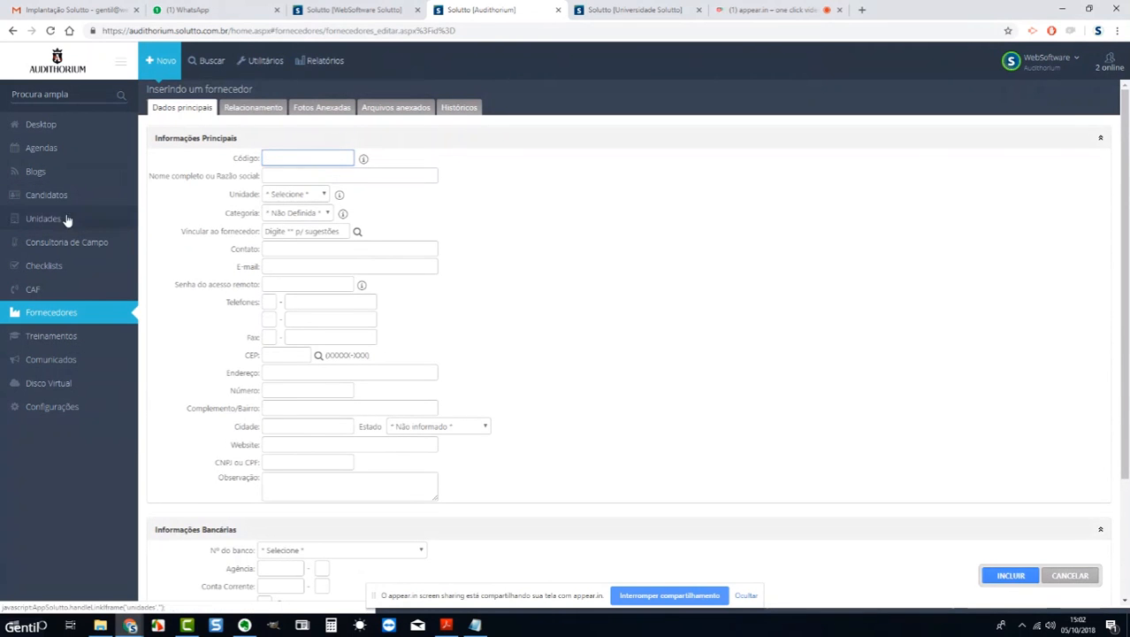
{"action": "left_click", "coordinate": [265, 60]}
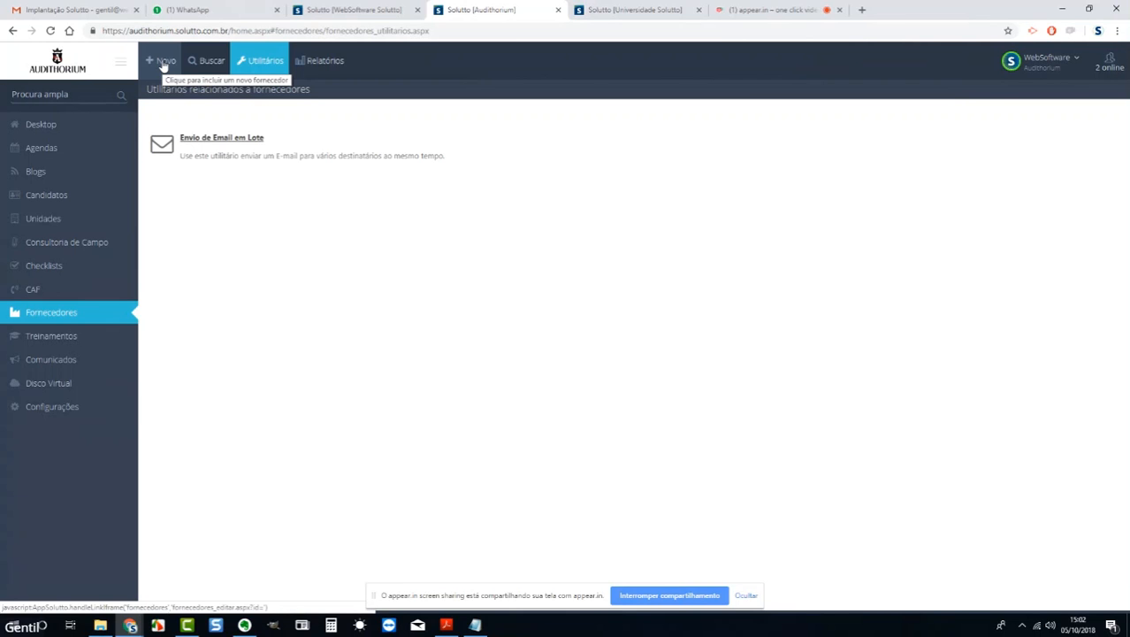
Open the Guarapuava unit's record and try prefixing its name with "0001-".
{"action": "left_click", "coordinate": [72, 222]}
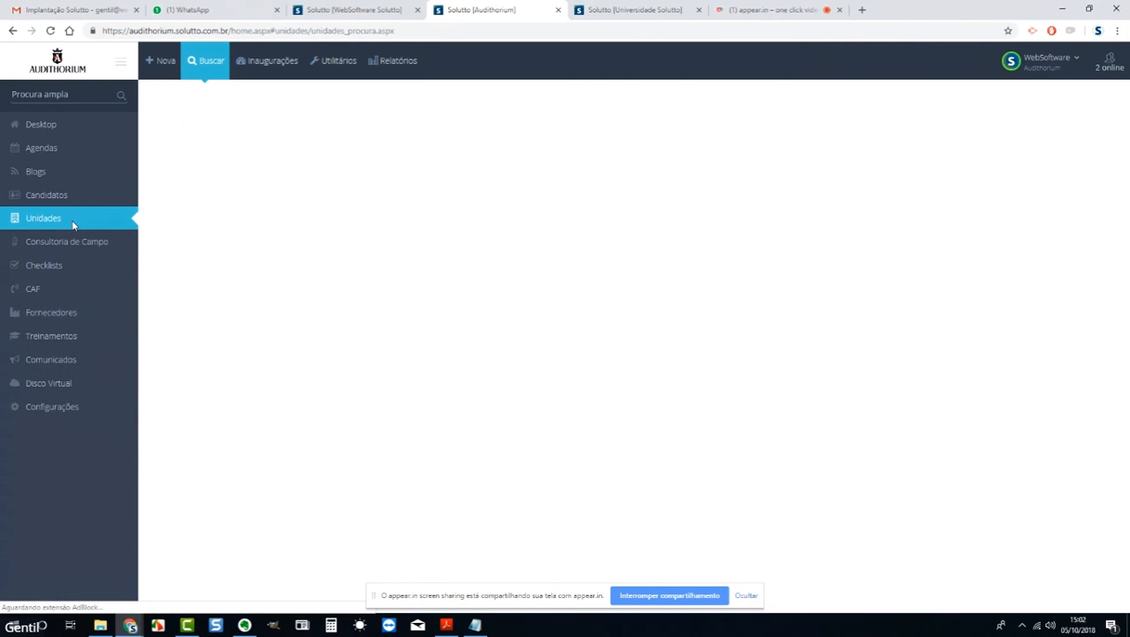
{"action": "left_click", "coordinate": [184, 304]}
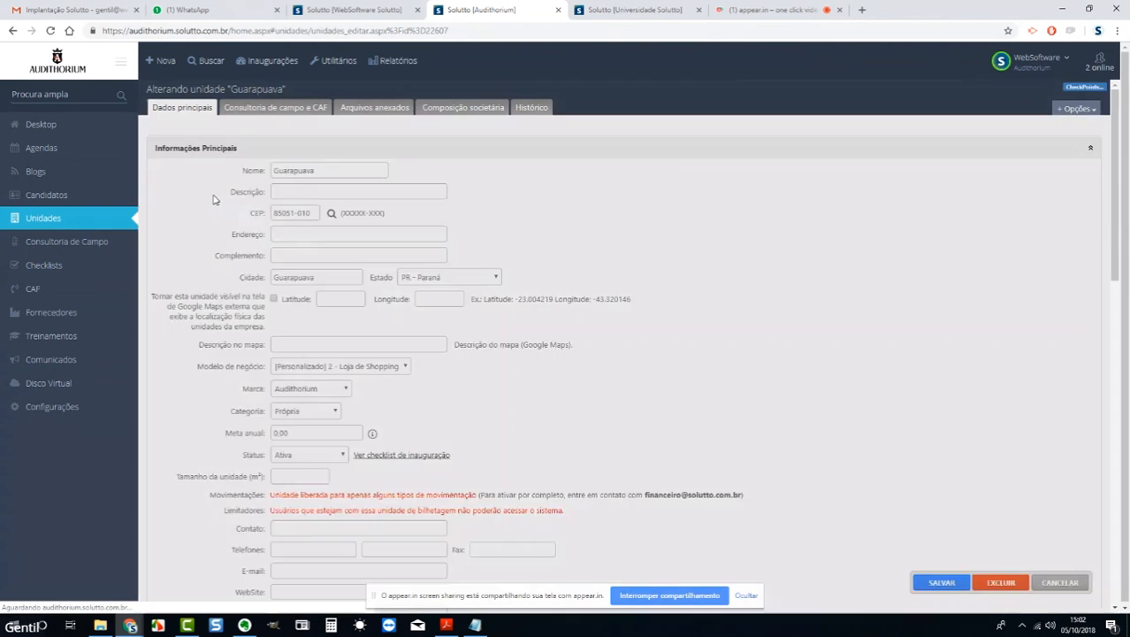
{"action": "left_click", "coordinate": [273, 172]}
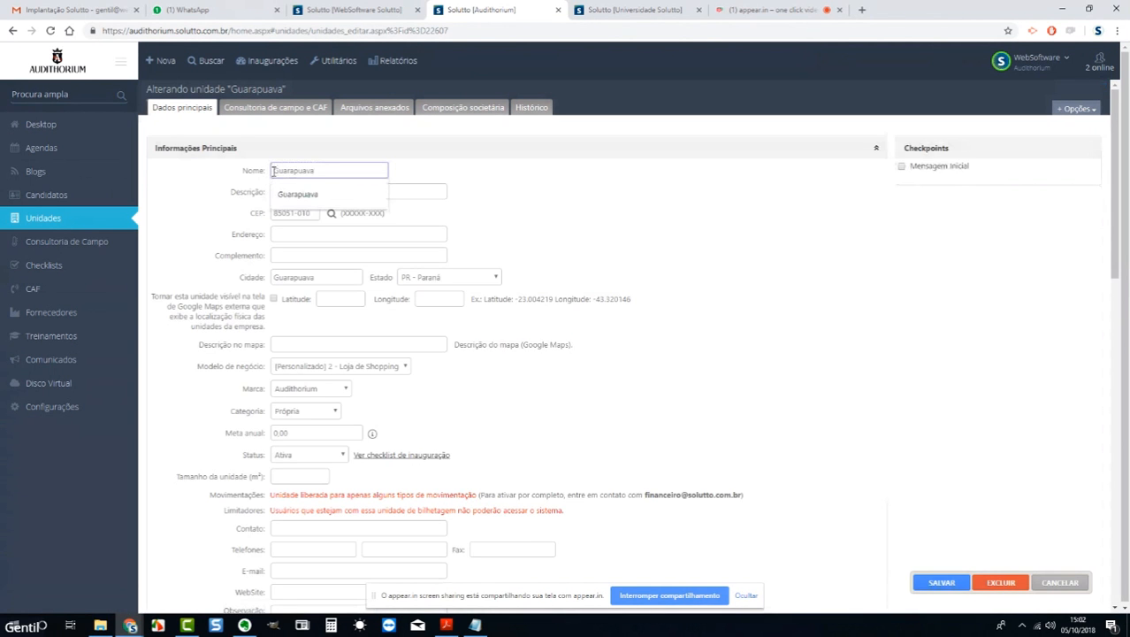
{"action": "left_click", "coordinate": [273, 172]}
{"action": "type", "text": "0001"}
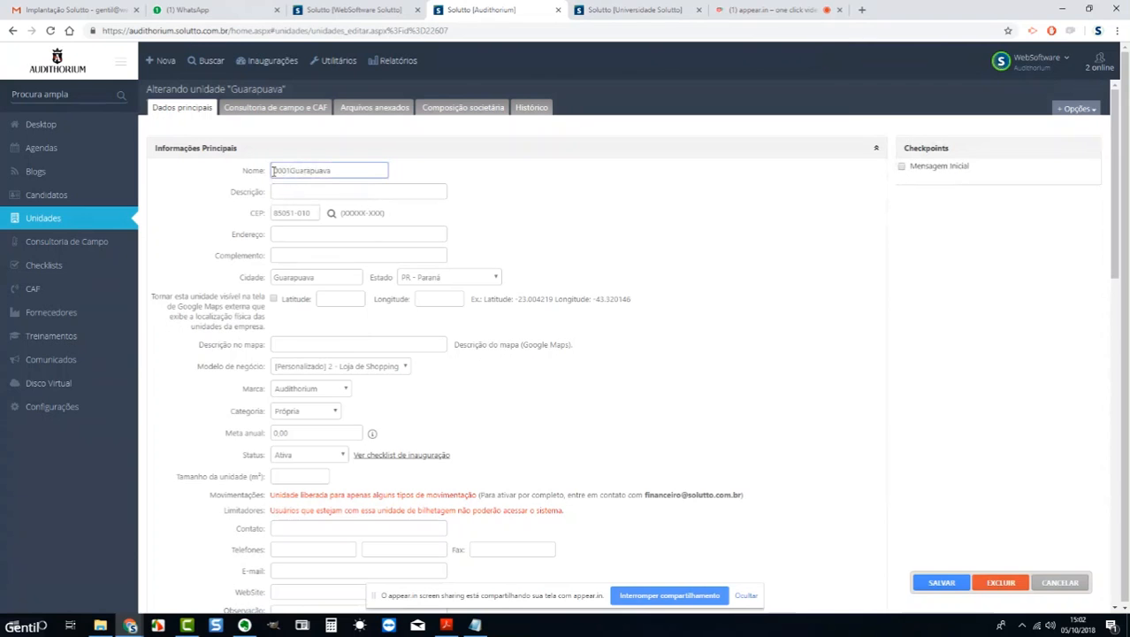
{"action": "type", "text": "-"}
{"action": "key", "text": "BackSpace"}
{"action": "key", "text": "BackSpace"}
{"action": "key", "text": "BackSpace"}
{"action": "key", "text": "BackSpace"}
{"action": "key", "text": "BackSpace"}
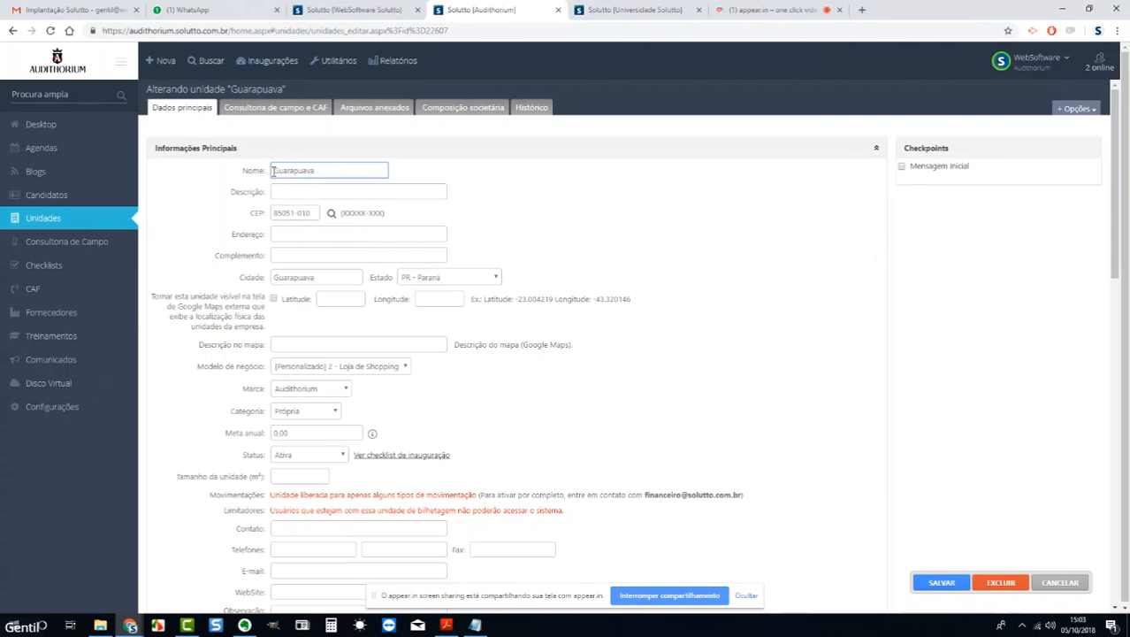
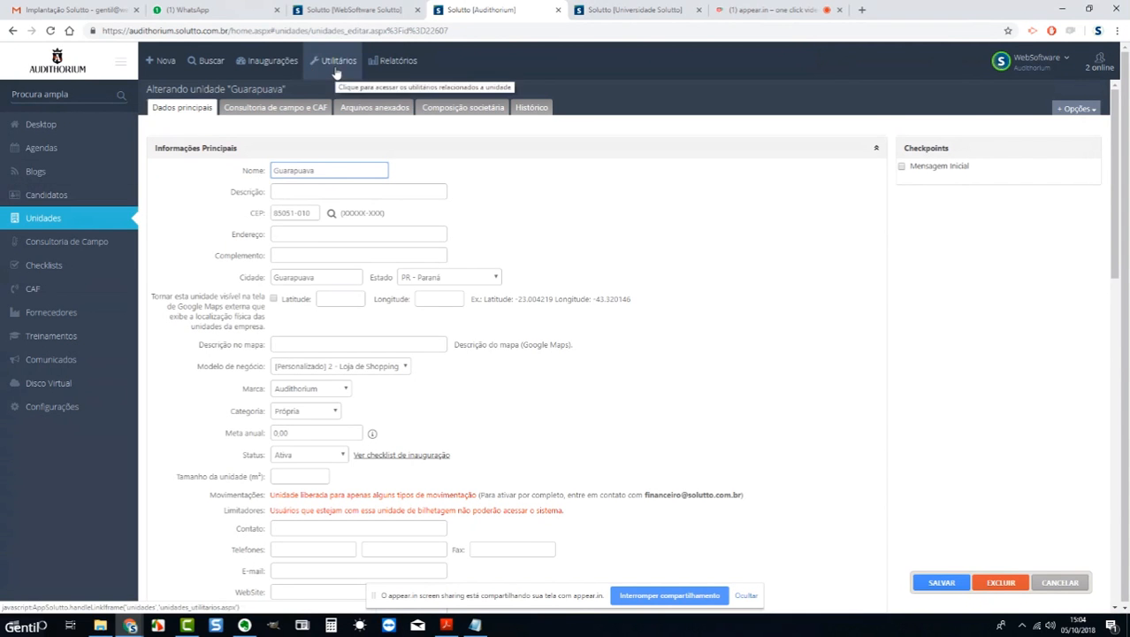
Look over the candidates' expansion dashboard and open the candidates' Kanban board.
{"action": "left_click", "coordinate": [29, 200]}
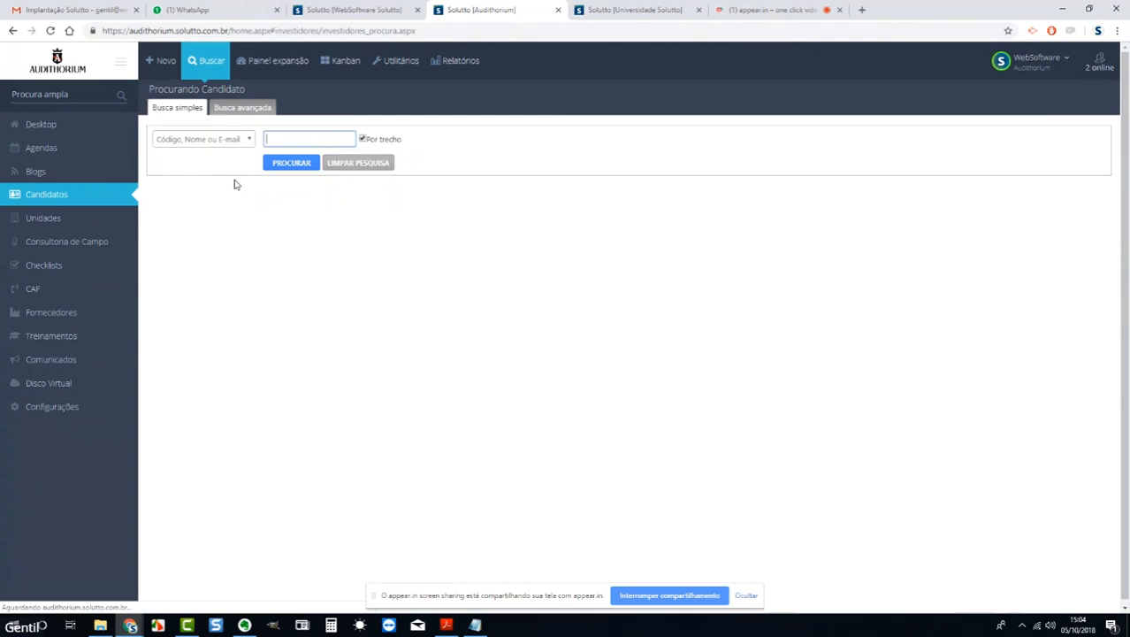
{"action": "left_click", "coordinate": [288, 62]}
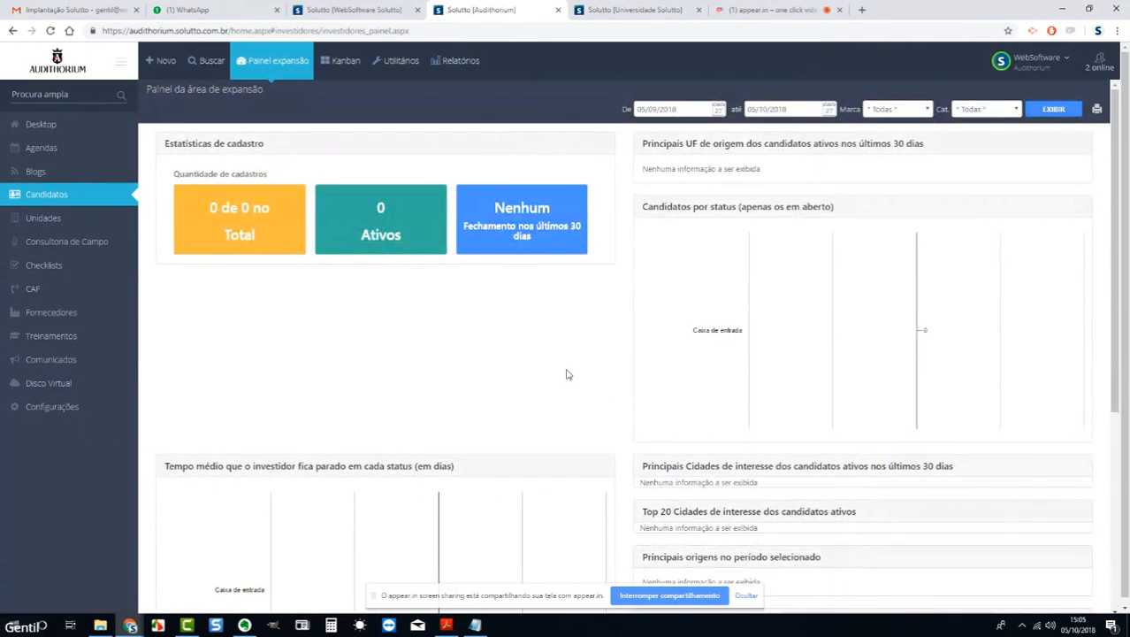
{"action": "scroll", "coordinate": [568, 381], "scroll_direction": "down", "scroll_amount": 4}
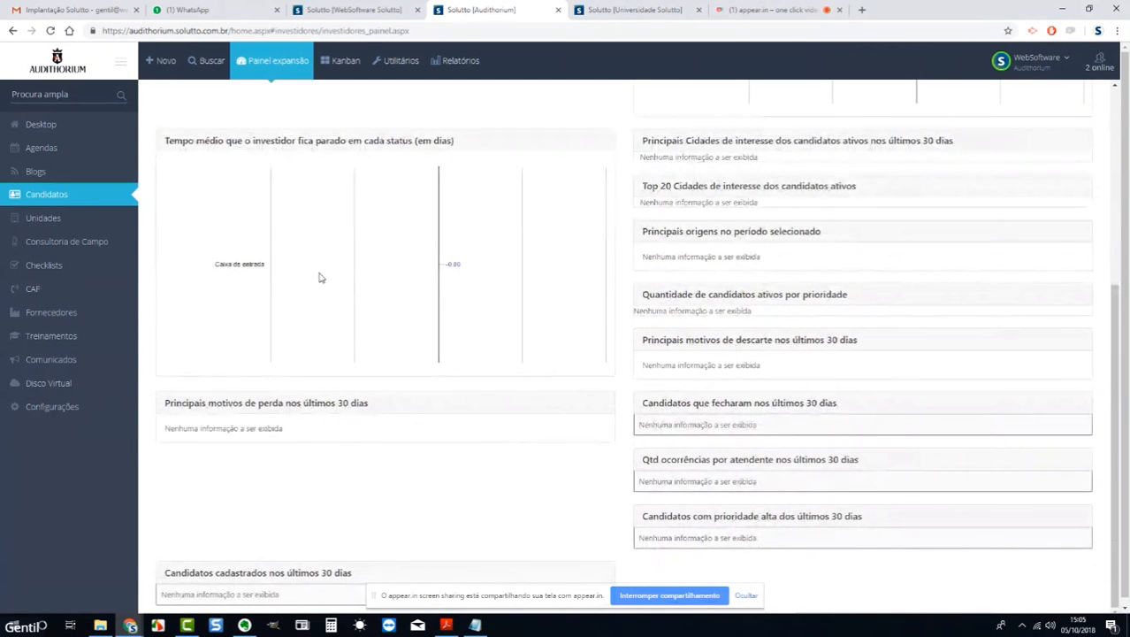
{"action": "scroll", "coordinate": [351, 341], "scroll_direction": "up", "scroll_amount": 2}
{"action": "scroll", "coordinate": [351, 340], "scroll_direction": "up", "scroll_amount": 2}
{"action": "left_click", "coordinate": [340, 60]}
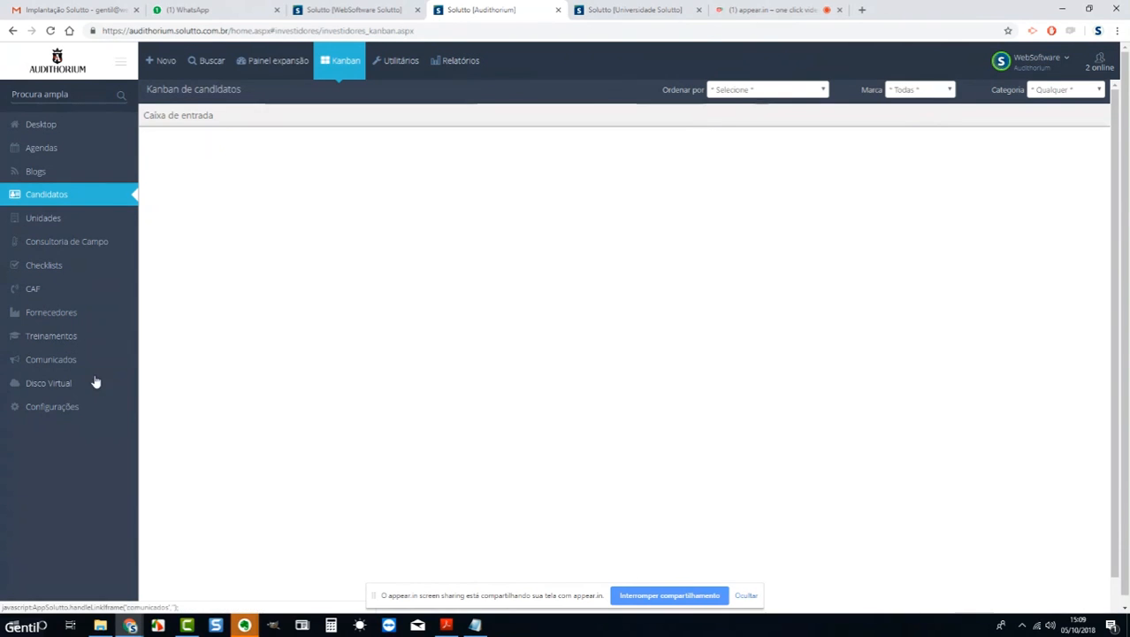
Open the "Franqueadora - TI" system access profile from the user settings for editing.
{"action": "left_click", "coordinate": [71, 412]}
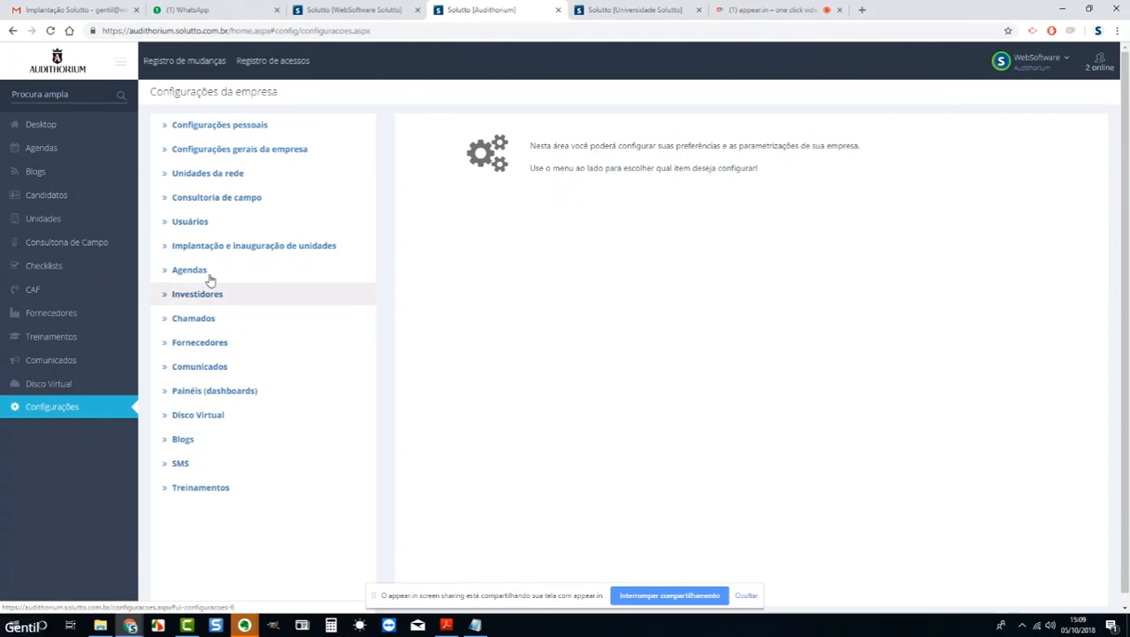
{"action": "left_click", "coordinate": [205, 223]}
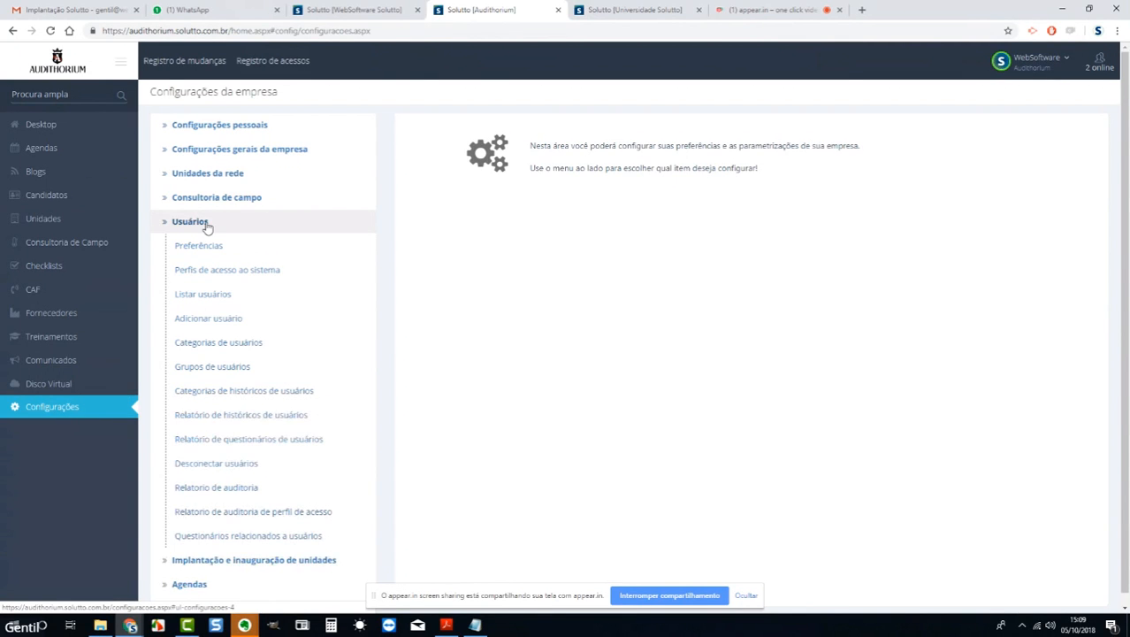
{"action": "left_click", "coordinate": [232, 276]}
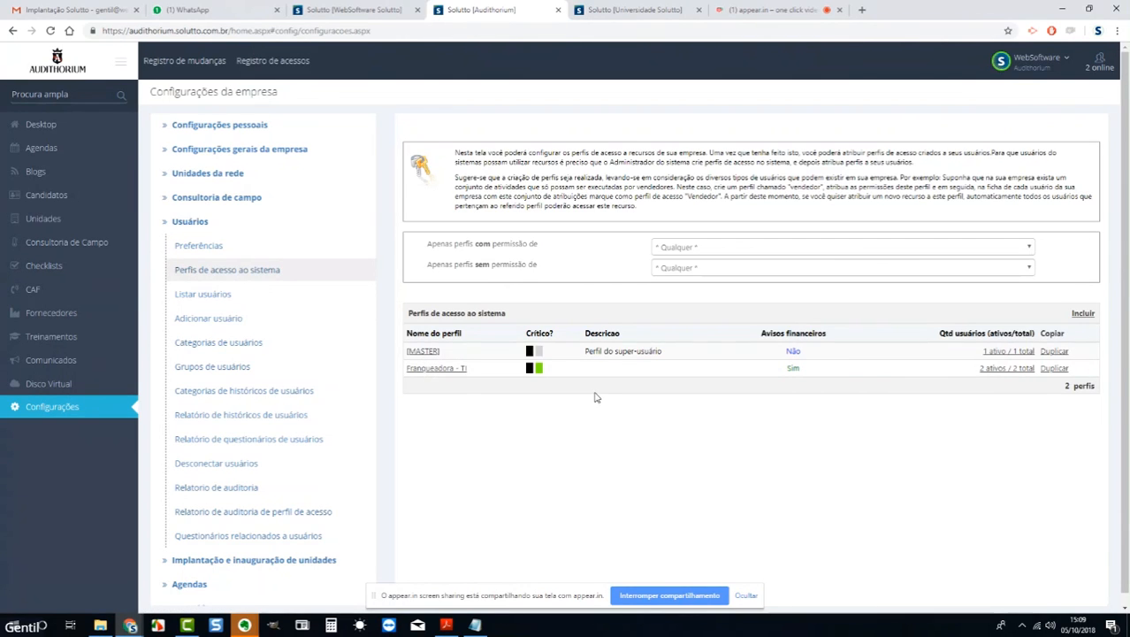
{"action": "left_click", "coordinate": [452, 372]}
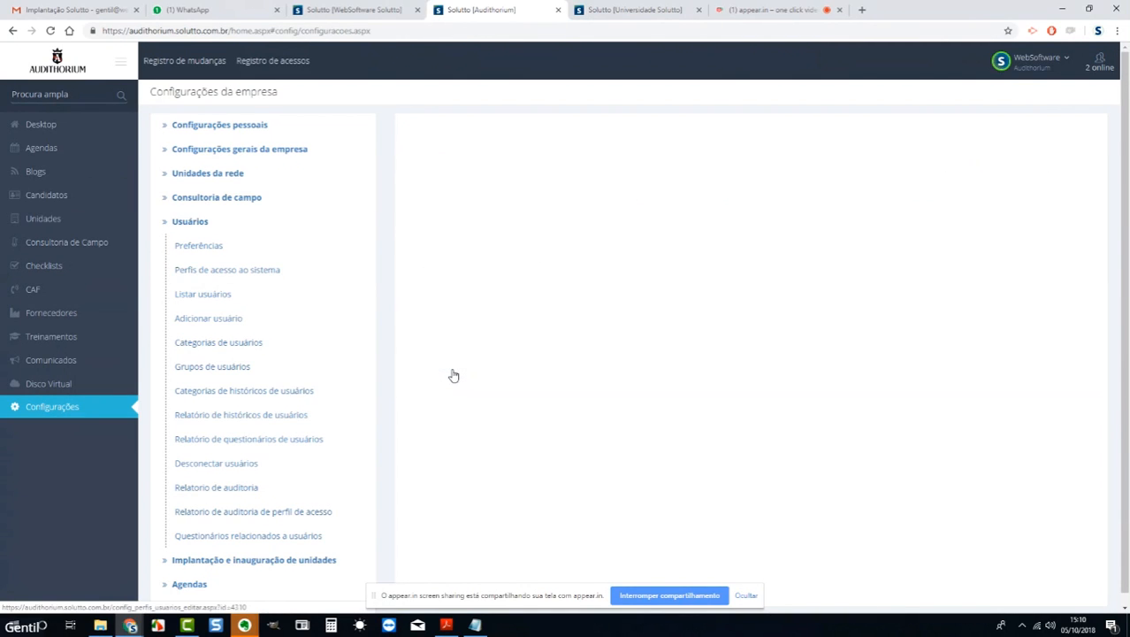
Grant the "Franqueadora - TI" profile all Agendas permissions, review its remaining permissions and save the changes.
{"action": "scroll", "coordinate": [672, 411], "scroll_direction": "down", "scroll_amount": 10}
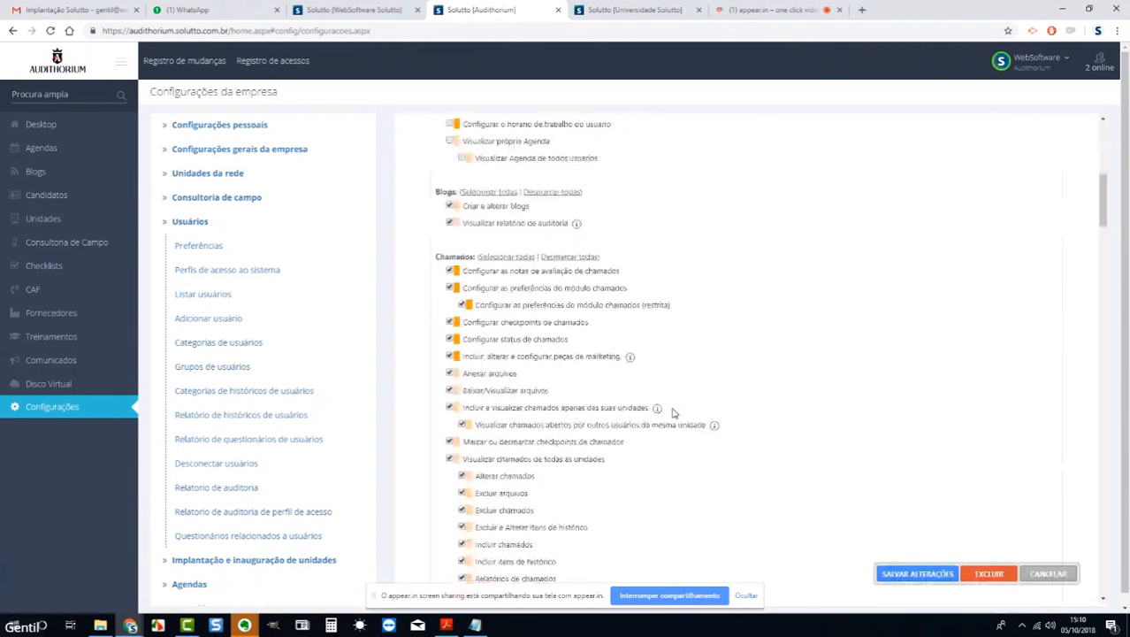
{"action": "scroll", "coordinate": [672, 412], "scroll_direction": "up", "scroll_amount": 8}
{"action": "scroll", "coordinate": [674, 414], "scroll_direction": "down", "scroll_amount": 1}
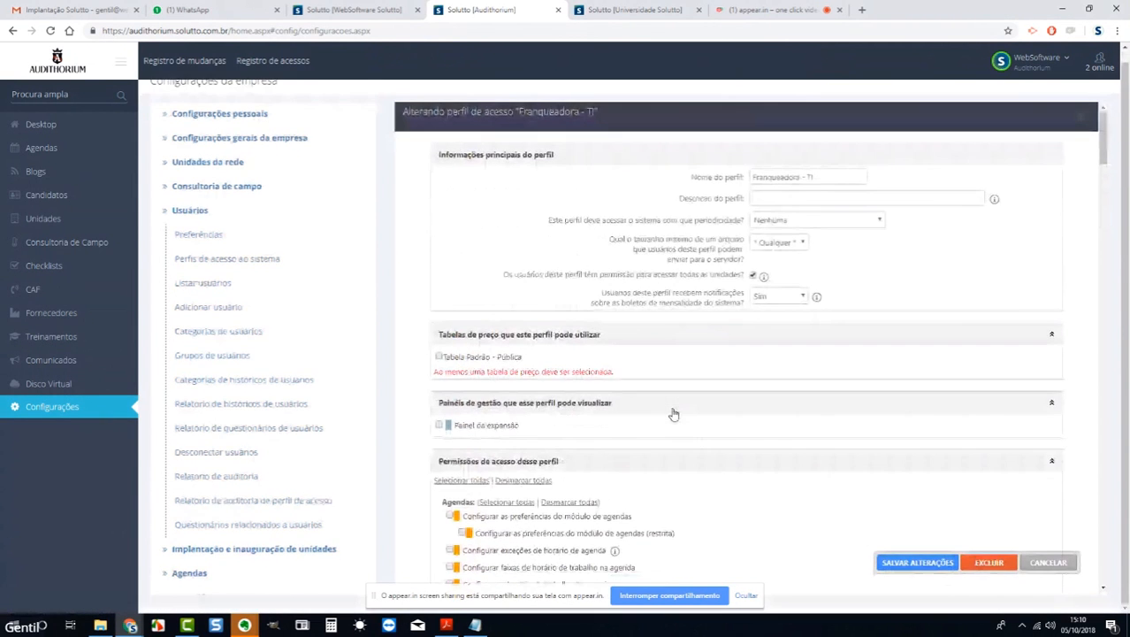
{"action": "left_click", "coordinate": [513, 502]}
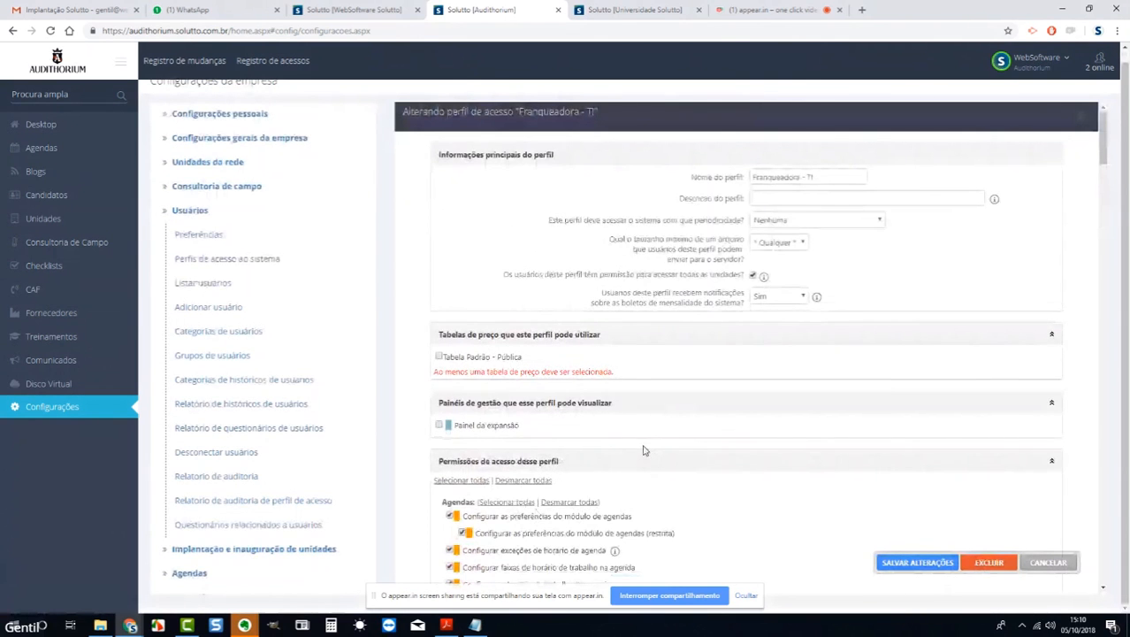
{"action": "scroll", "coordinate": [644, 450], "scroll_direction": "down", "scroll_amount": 8}
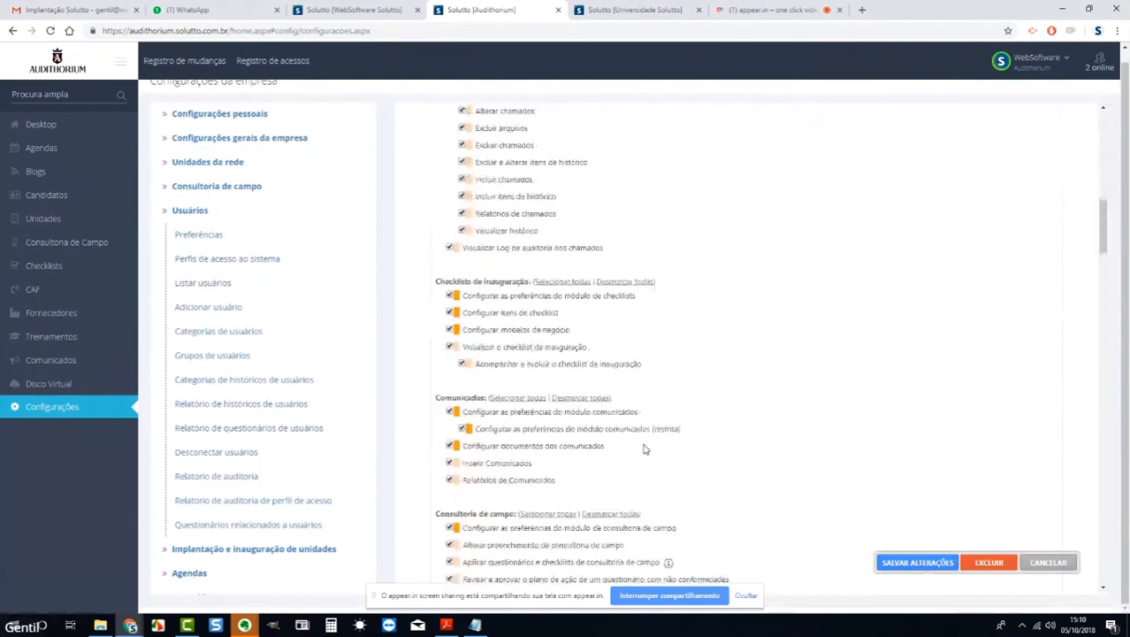
{"action": "scroll", "coordinate": [643, 450], "scroll_direction": "down", "scroll_amount": 8}
{"action": "scroll", "coordinate": [644, 450], "scroll_direction": "down", "scroll_amount": 15}
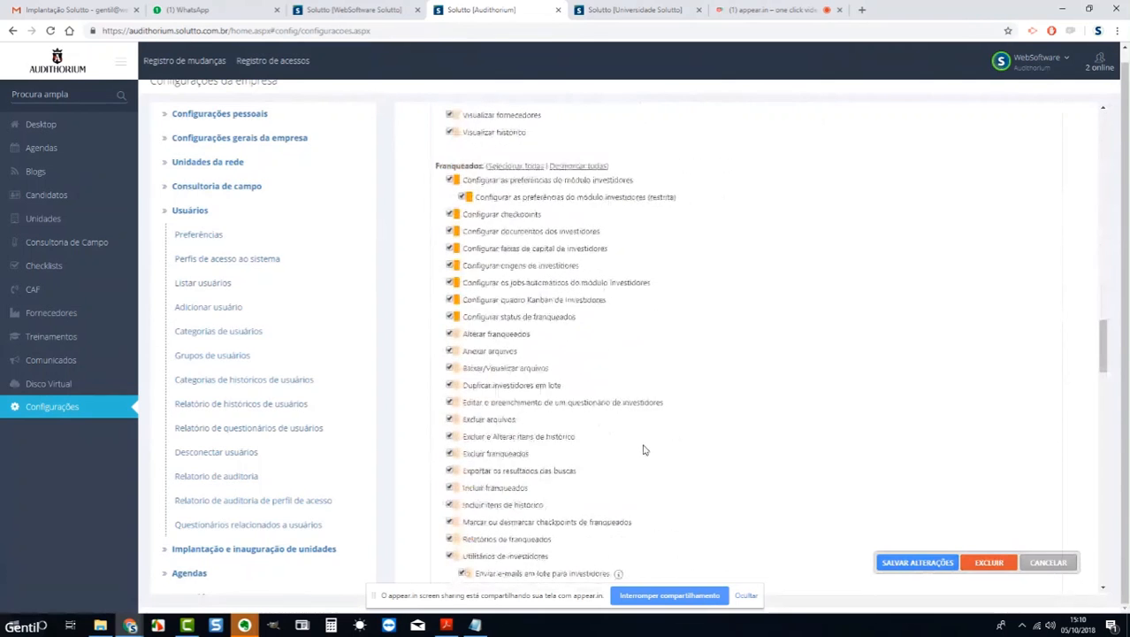
{"action": "scroll", "coordinate": [644, 452], "scroll_direction": "down", "scroll_amount": 8}
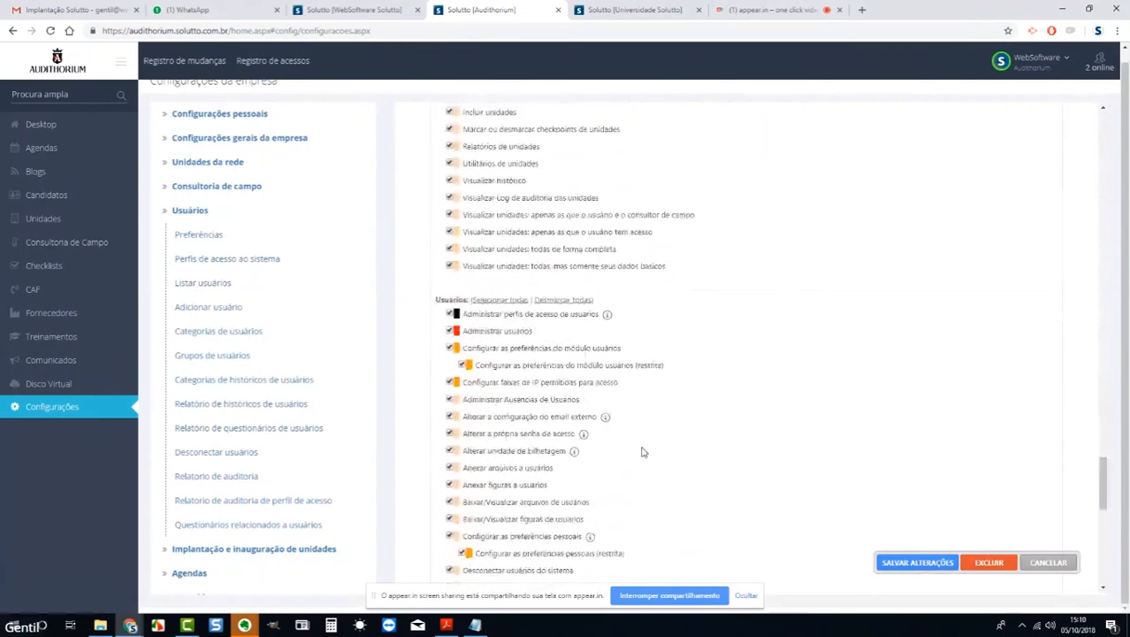
{"action": "scroll", "coordinate": [644, 452], "scroll_direction": "down", "scroll_amount": 10}
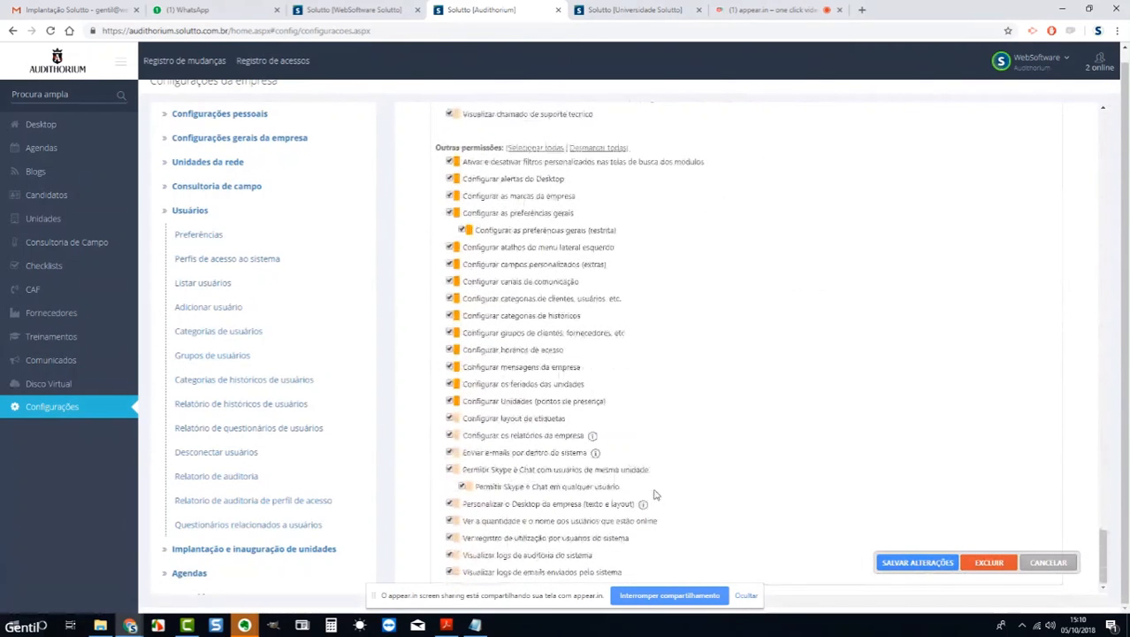
{"action": "left_click", "coordinate": [900, 566]}
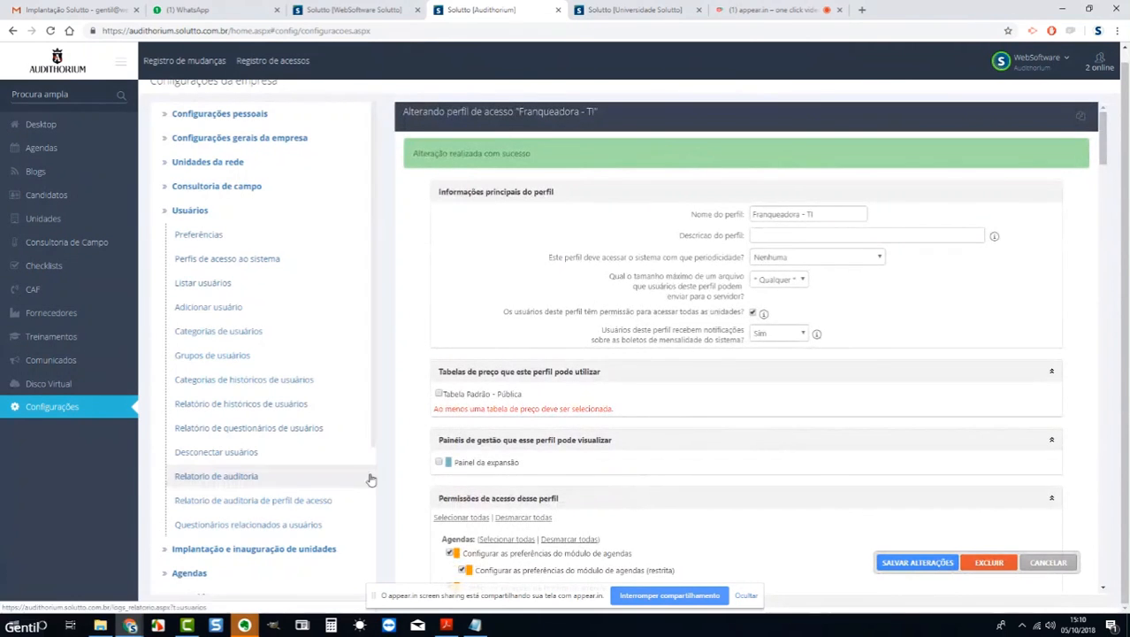
Duplicate the "Franqueadora - TI" profile, clearing the Agendas permissions except "Visualizar própria Agenda" and clearing "Criar e alterar blogs".
{"action": "left_click", "coordinate": [221, 262]}
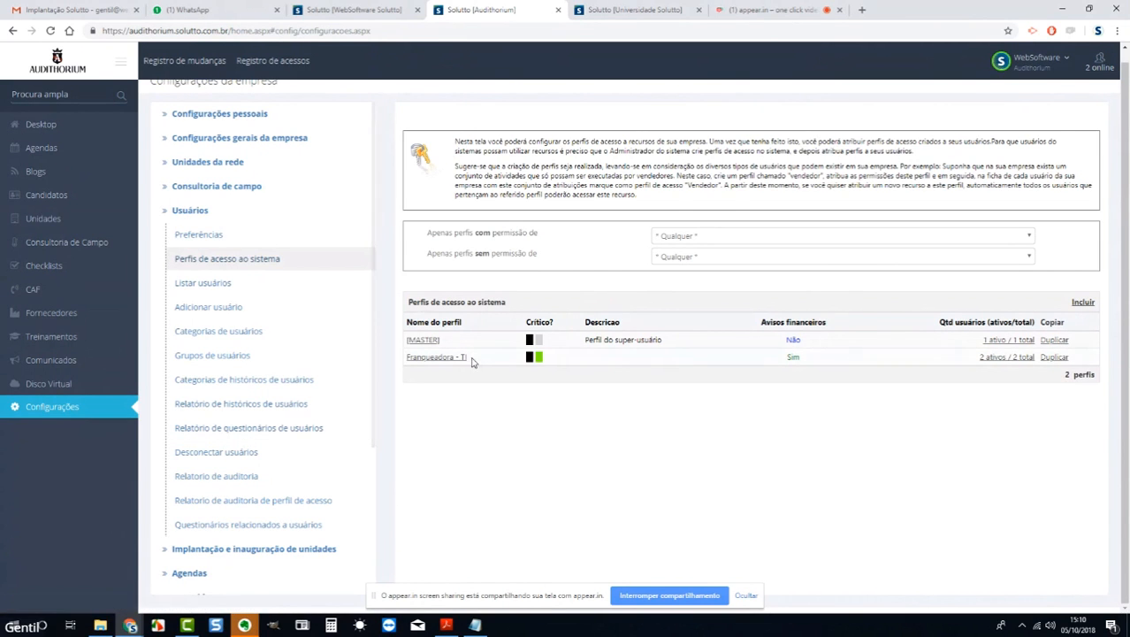
{"action": "left_click", "coordinate": [1048, 358]}
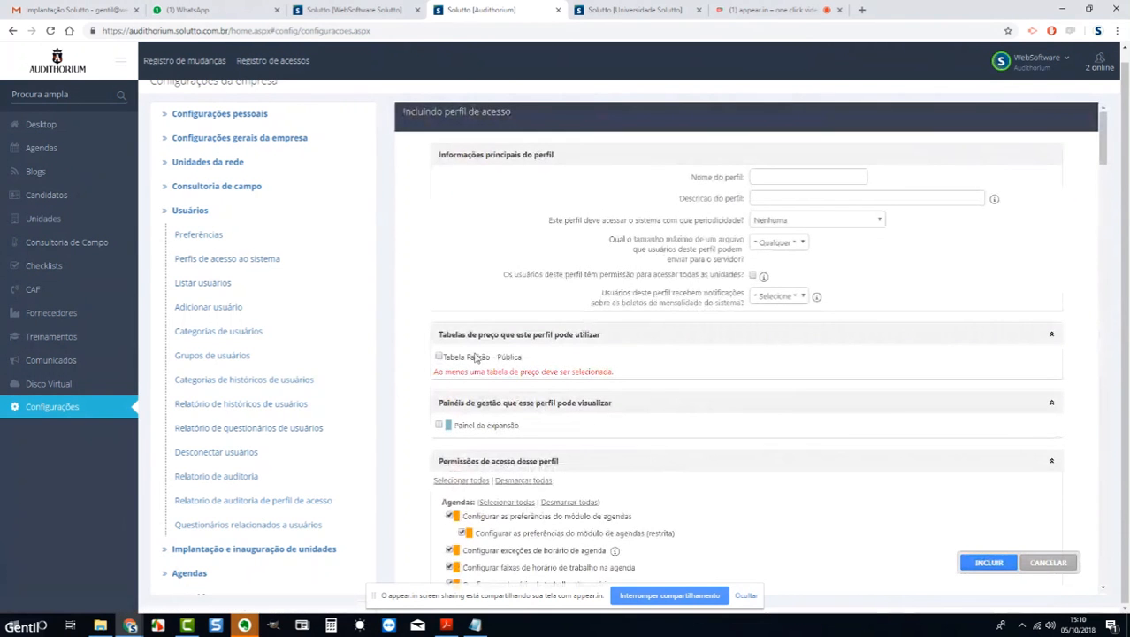
{"action": "scroll", "coordinate": [523, 399], "scroll_direction": "down", "scroll_amount": 2}
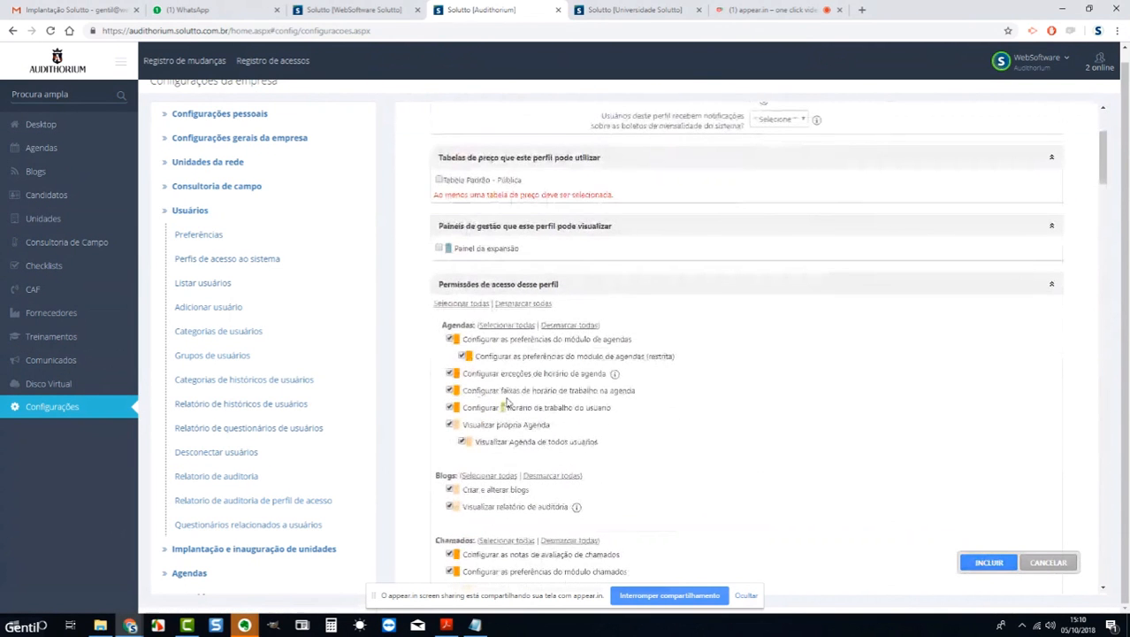
{"action": "left_click", "coordinate": [478, 407]}
{"action": "left_click", "coordinate": [485, 389]}
{"action": "left_click", "coordinate": [492, 374]}
{"action": "left_click", "coordinate": [495, 357]}
{"action": "left_click", "coordinate": [493, 495]}
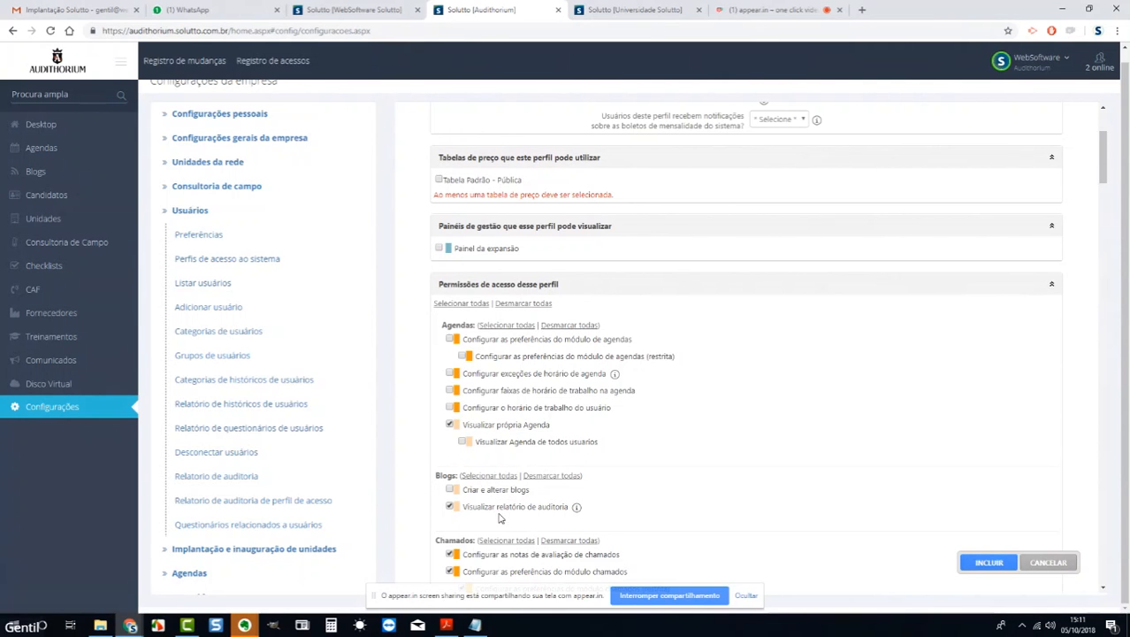
Clear the Chamados permissions for configuring evaluation ratings, module preferences, checkpoints, status and marketing pieces in the duplicated profile.
{"action": "scroll", "coordinate": [499, 518], "scroll_direction": "down", "scroll_amount": 2}
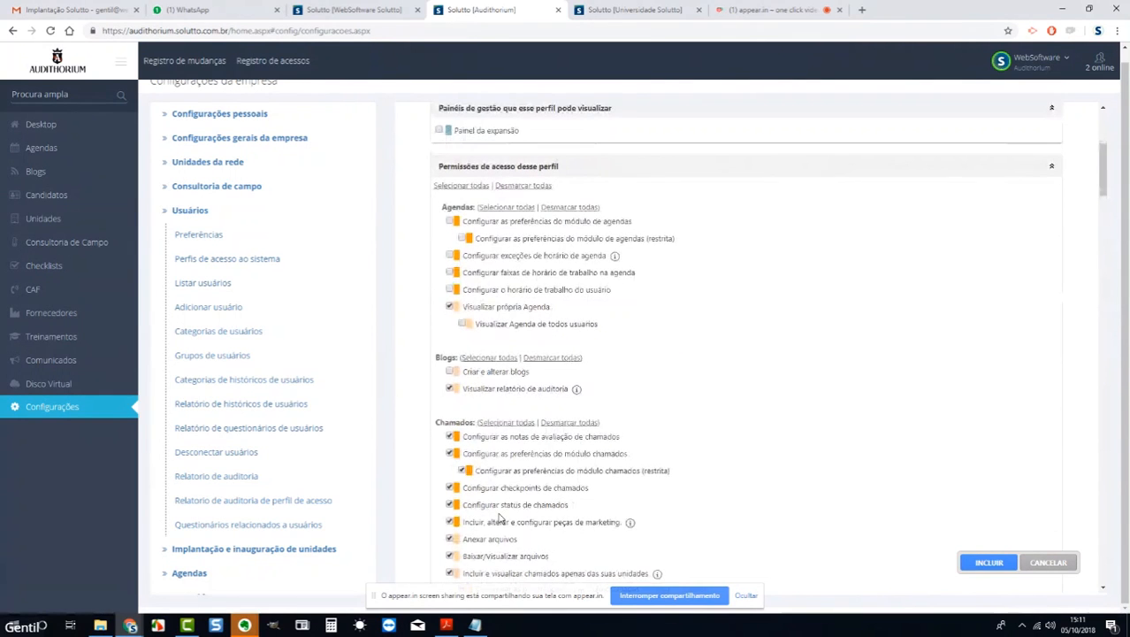
{"action": "scroll", "coordinate": [499, 519], "scroll_direction": "down", "scroll_amount": 2}
{"action": "left_click", "coordinate": [500, 320]}
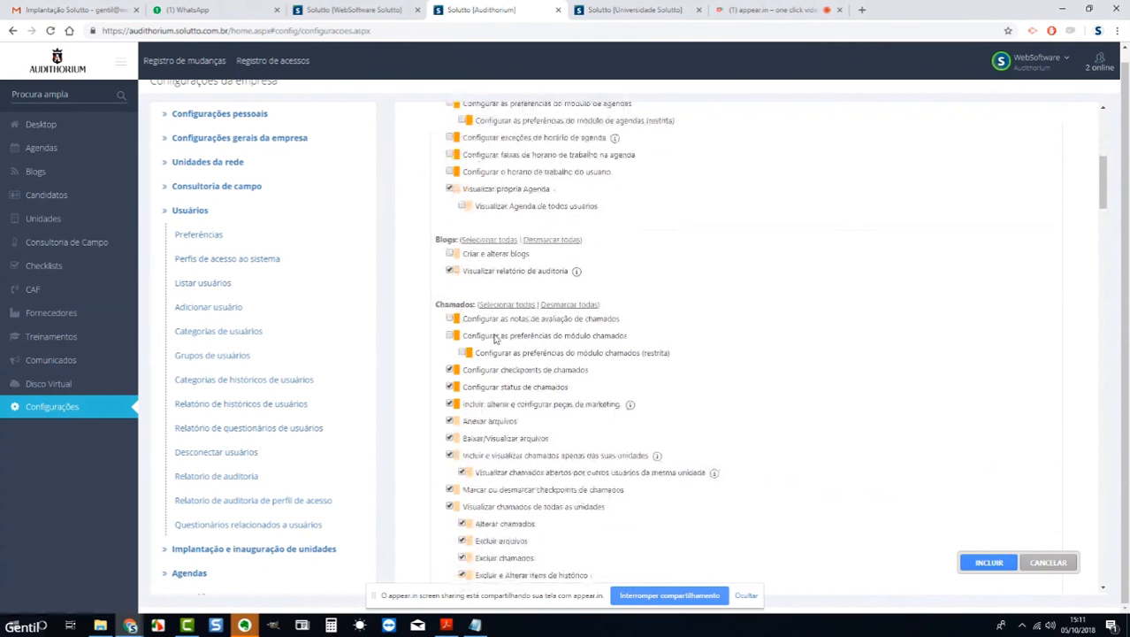
{"action": "left_click", "coordinate": [494, 335]}
{"action": "left_click", "coordinate": [485, 371]}
{"action": "left_click", "coordinate": [482, 390]}
{"action": "left_click", "coordinate": [458, 407]}
Clear all permissions for Checklists de inauguração, Comunicados and Consultoria de campo in the duplicated profile.
{"action": "scroll", "coordinate": [704, 411], "scroll_direction": "down", "scroll_amount": 2}
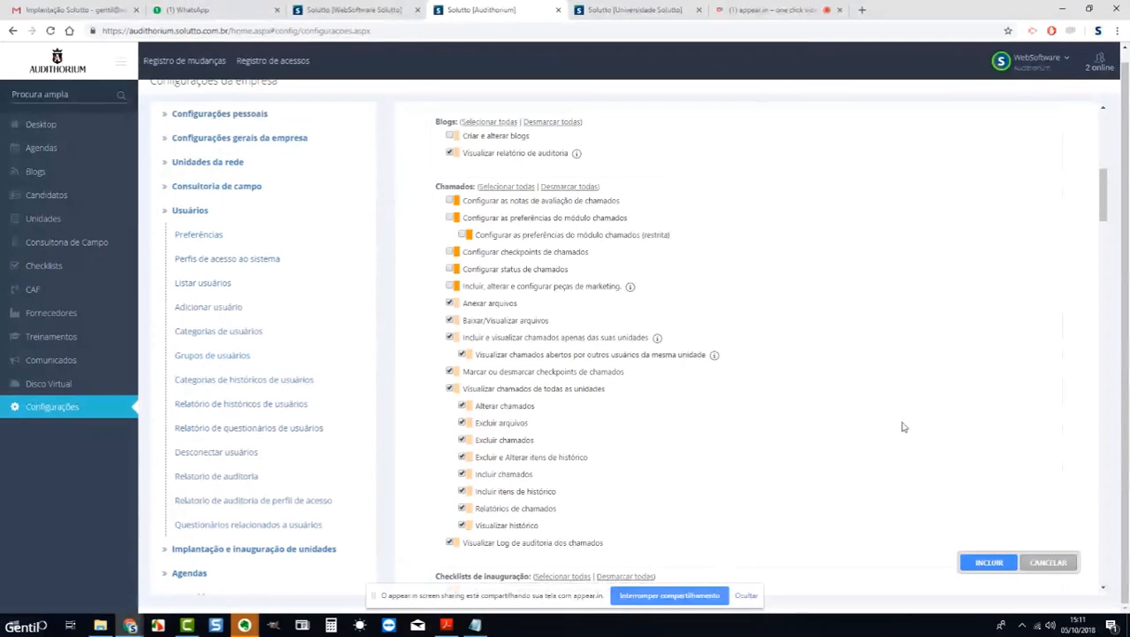
{"action": "scroll", "coordinate": [902, 427], "scroll_direction": "down", "scroll_amount": 2}
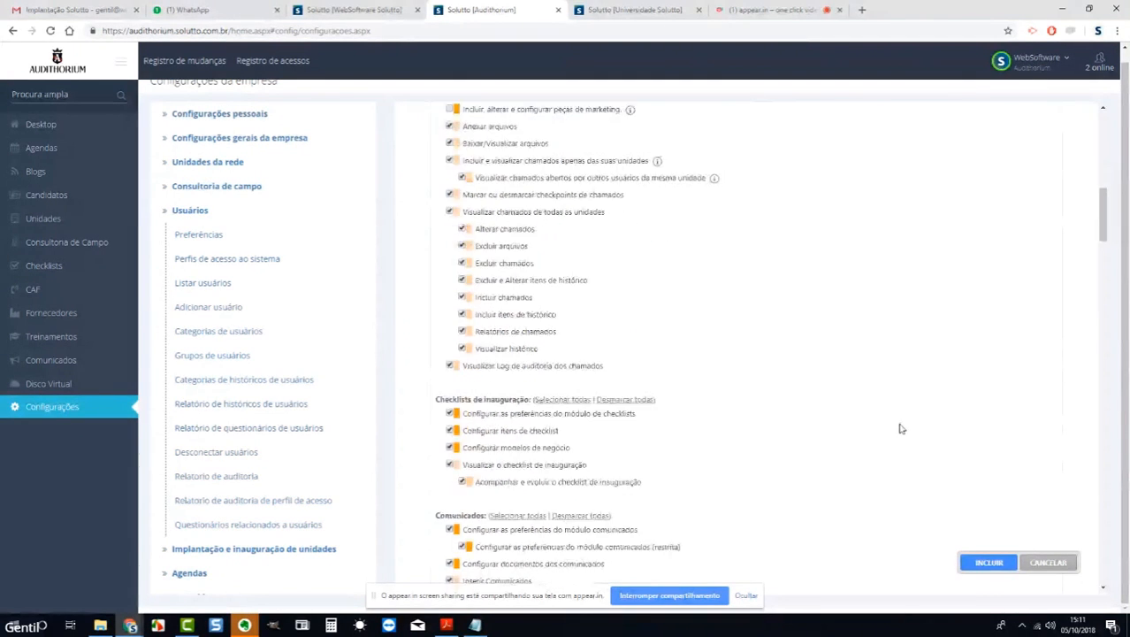
{"action": "scroll", "coordinate": [900, 428], "scroll_direction": "down", "scroll_amount": 1}
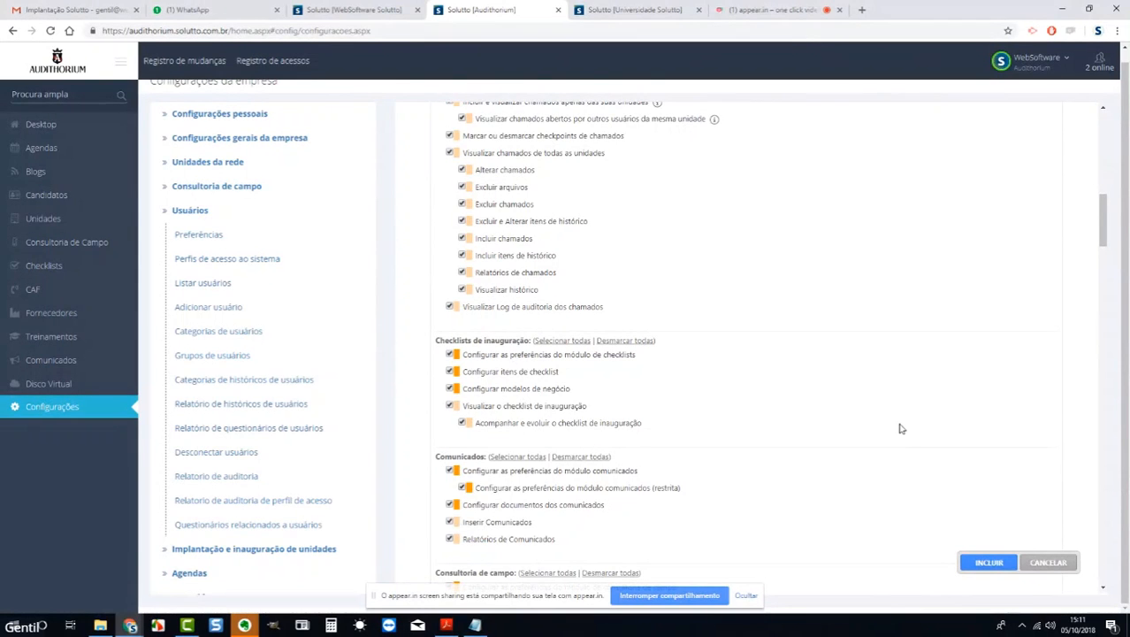
{"action": "left_click", "coordinate": [616, 341]}
{"action": "left_click", "coordinate": [592, 458]}
{"action": "scroll", "coordinate": [634, 457], "scroll_direction": "down", "scroll_amount": 2}
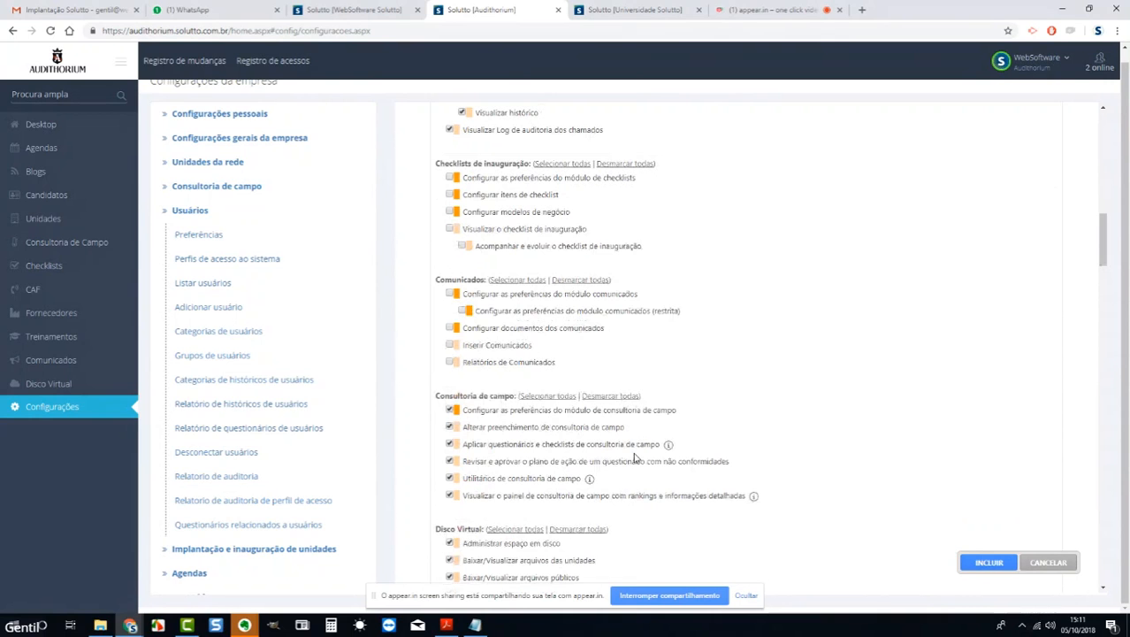
{"action": "left_click", "coordinate": [610, 396]}
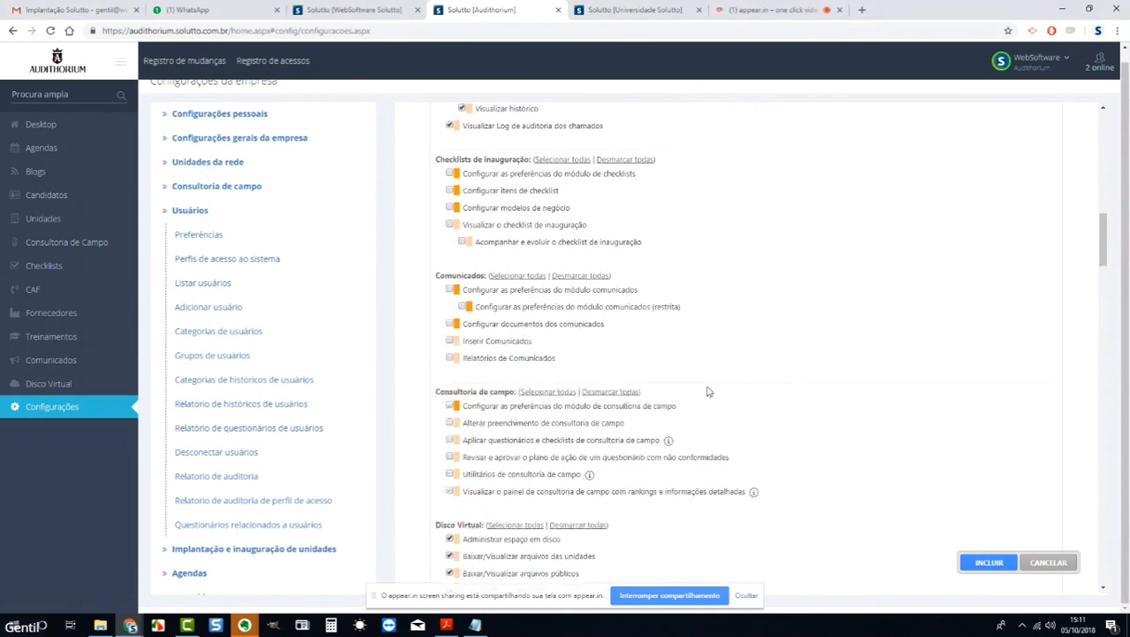
Look through the duplicated profile's remaining permissions from Disco Virtual to Unidades and cancel creating the profile.
{"action": "scroll", "coordinate": [708, 392], "scroll_direction": "down", "scroll_amount": 3}
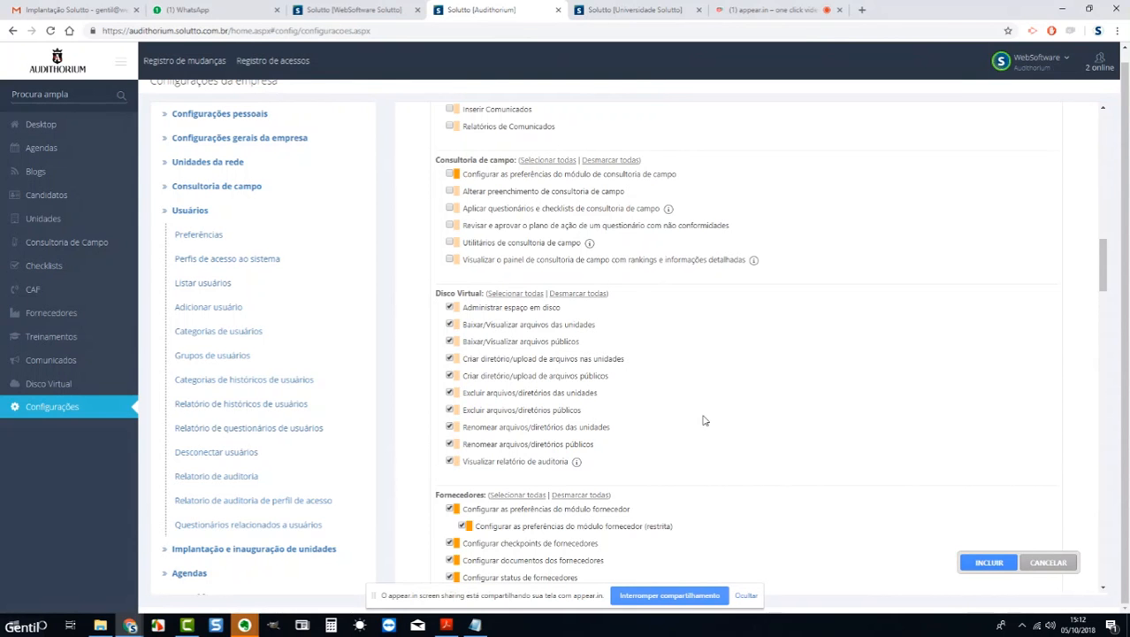
{"action": "scroll", "coordinate": [705, 421], "scroll_direction": "down", "scroll_amount": 3}
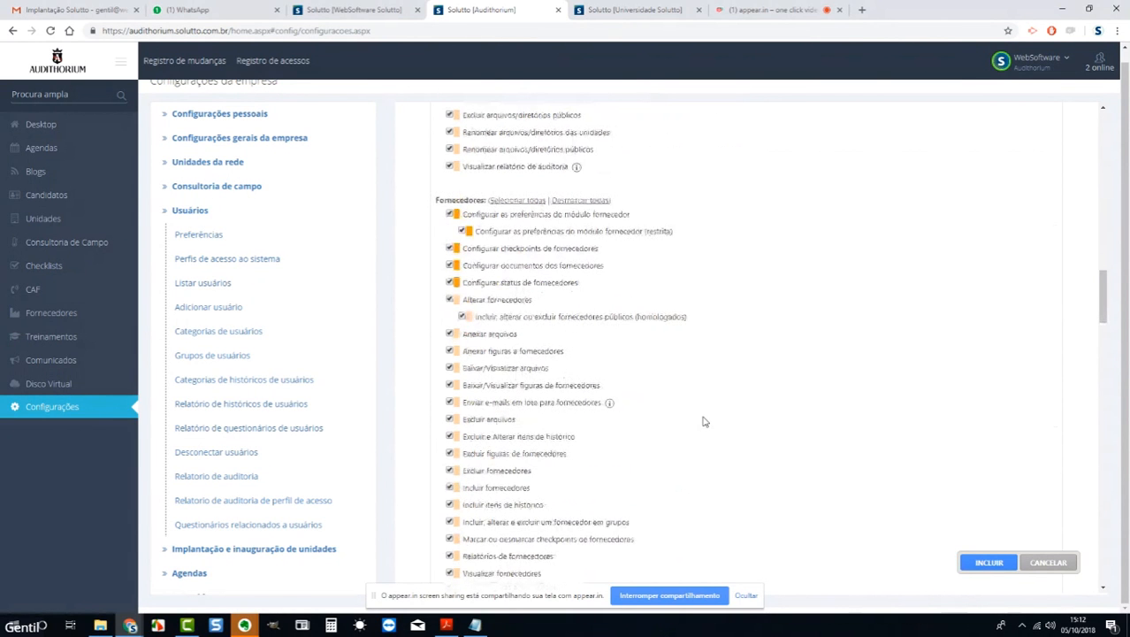
{"action": "scroll", "coordinate": [705, 421], "scroll_direction": "down", "scroll_amount": 5}
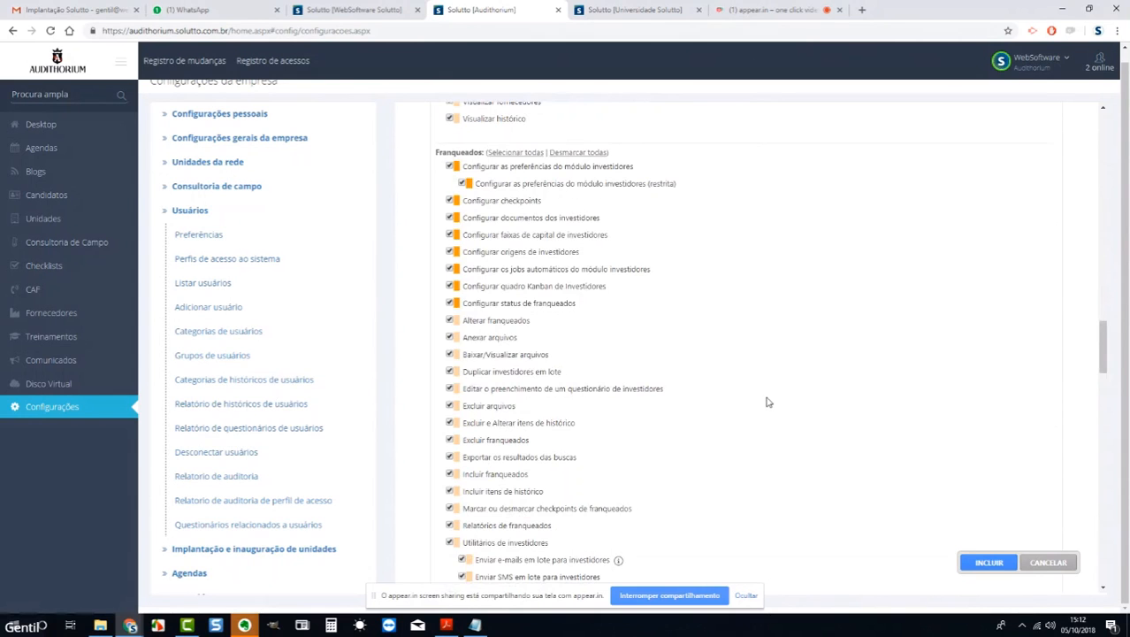
{"action": "scroll", "coordinate": [767, 403], "scroll_direction": "down", "scroll_amount": 10}
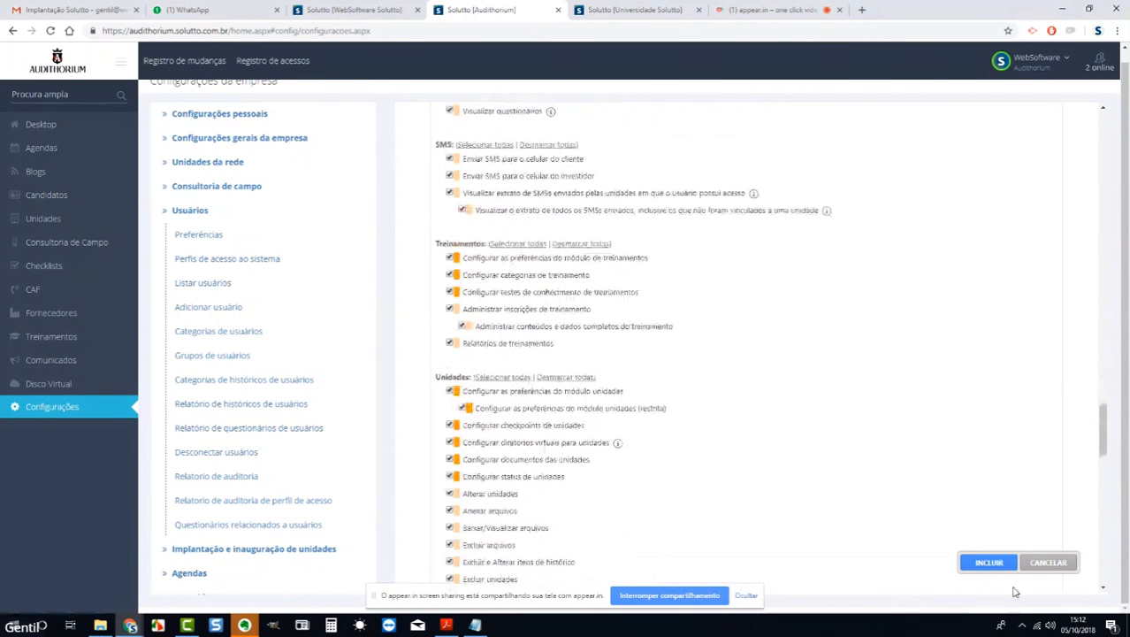
{"action": "left_click", "coordinate": [1048, 563]}
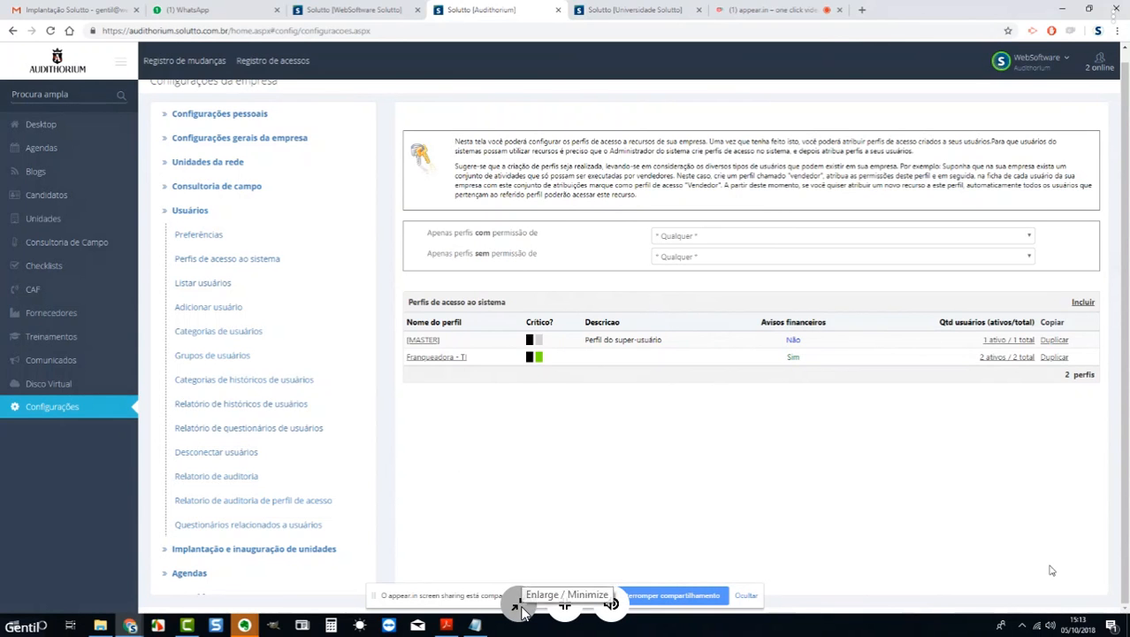
Exit the full-screen view of the shared screen and raise the computer's speaker volume, allowing it past the hearing-safety limit.
{"action": "left_click", "coordinate": [561, 609]}
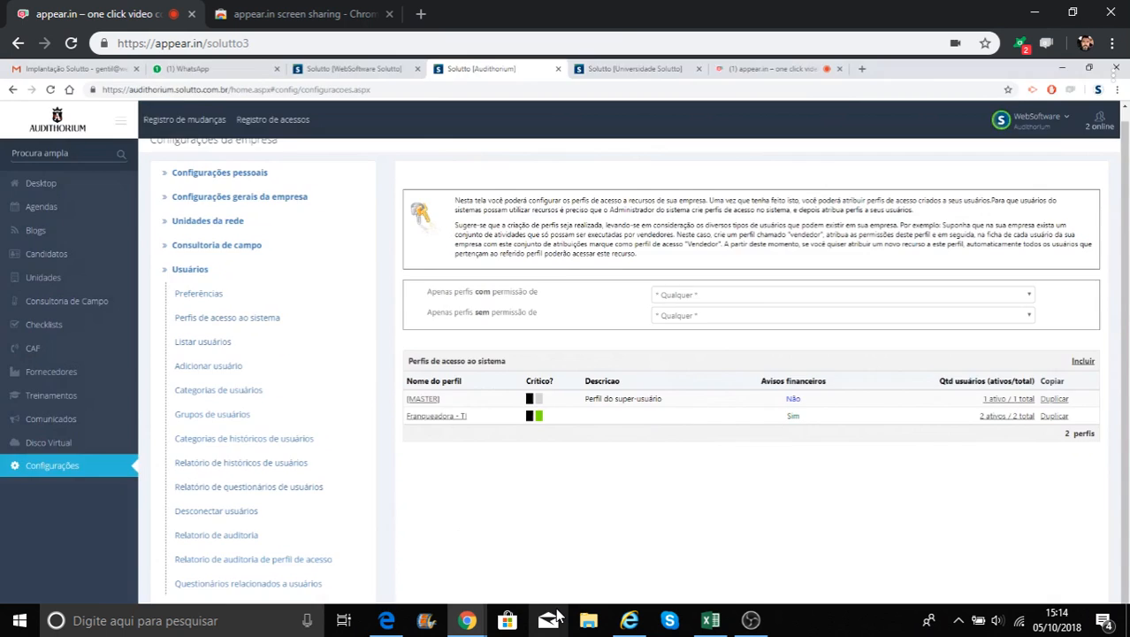
{"action": "left_click", "coordinate": [991, 625]}
{"action": "left_click", "coordinate": [976, 575]}
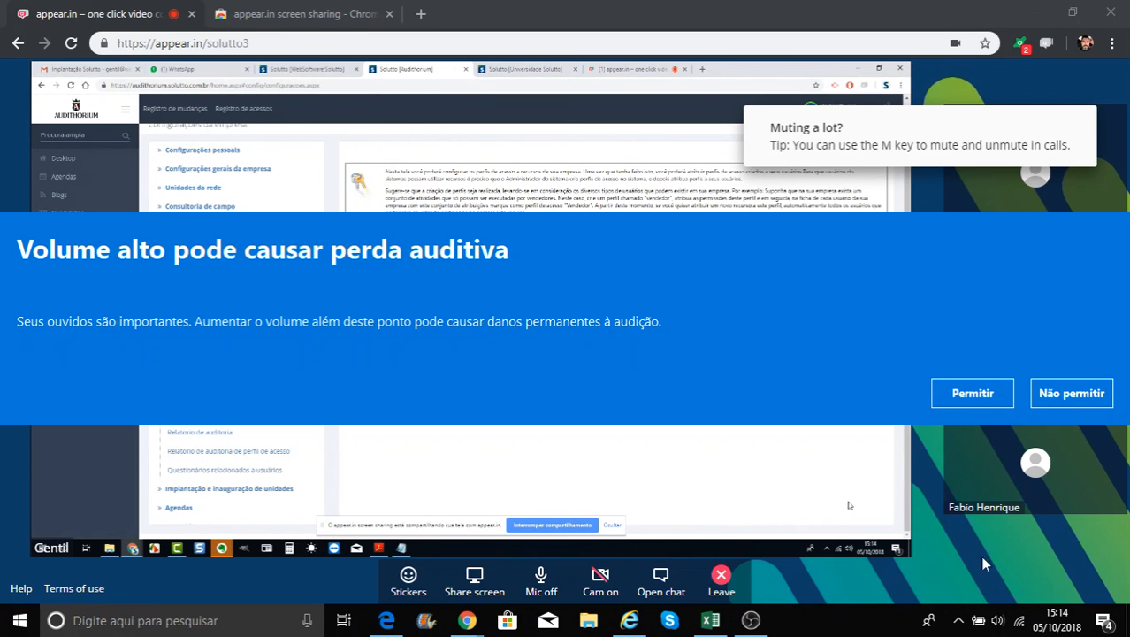
{"action": "left_click", "coordinate": [987, 397]}
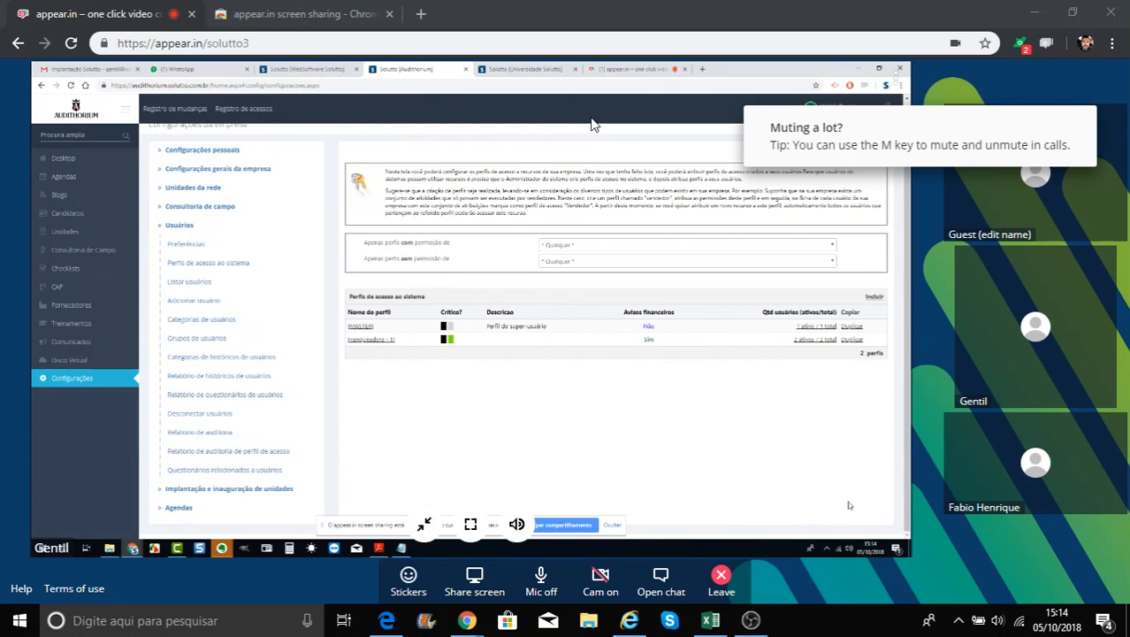
{"action": "left_click", "coordinate": [997, 619]}
{"action": "scroll", "coordinate": [1006, 576], "scroll_direction": "up", "scroll_amount": 3}
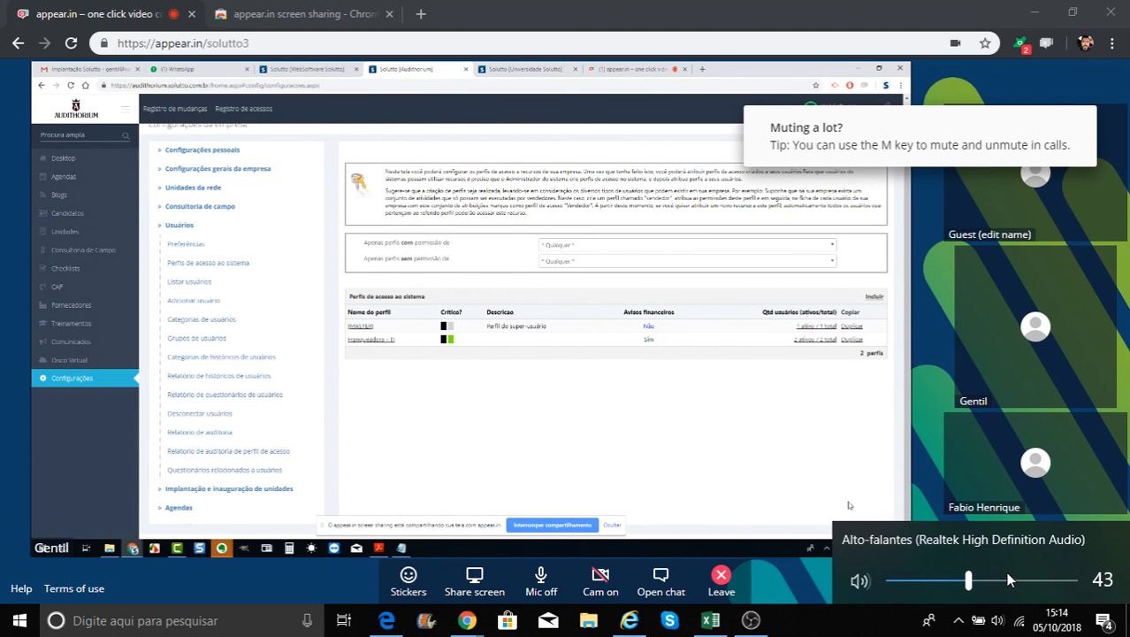
{"action": "scroll", "coordinate": [1008, 580], "scroll_direction": "up", "scroll_amount": 1}
{"action": "scroll", "coordinate": [1009, 579], "scroll_direction": "up", "scroll_amount": 2}
Switch back to the appear.in meeting window and close it.
{"action": "key", "text": "alt+Tab"}
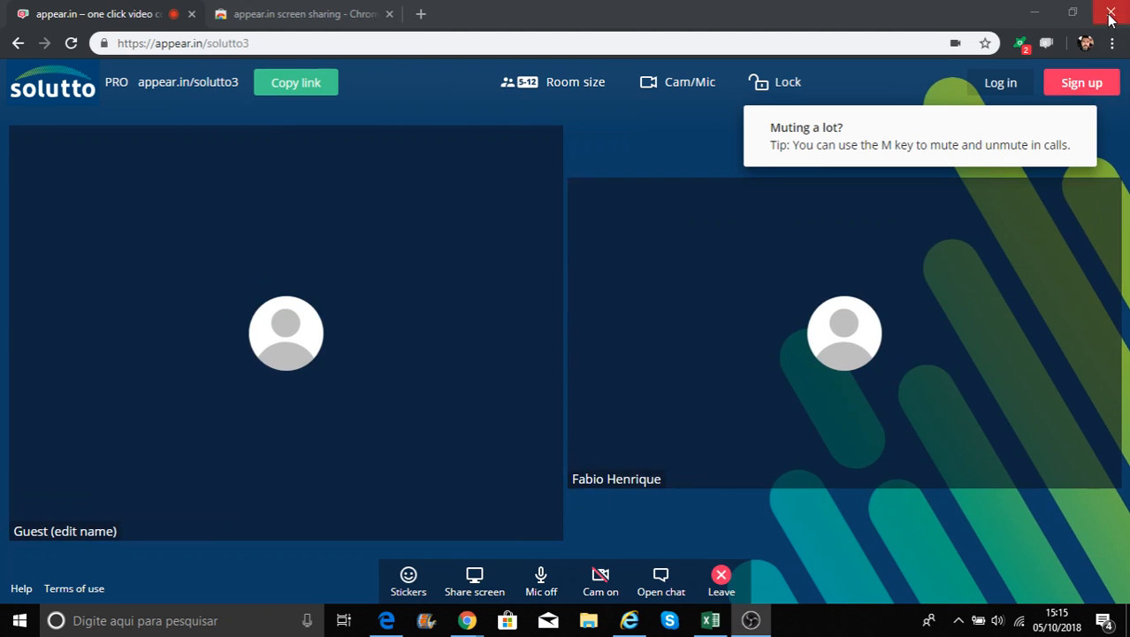
{"action": "left_click", "coordinate": [1109, 14]}
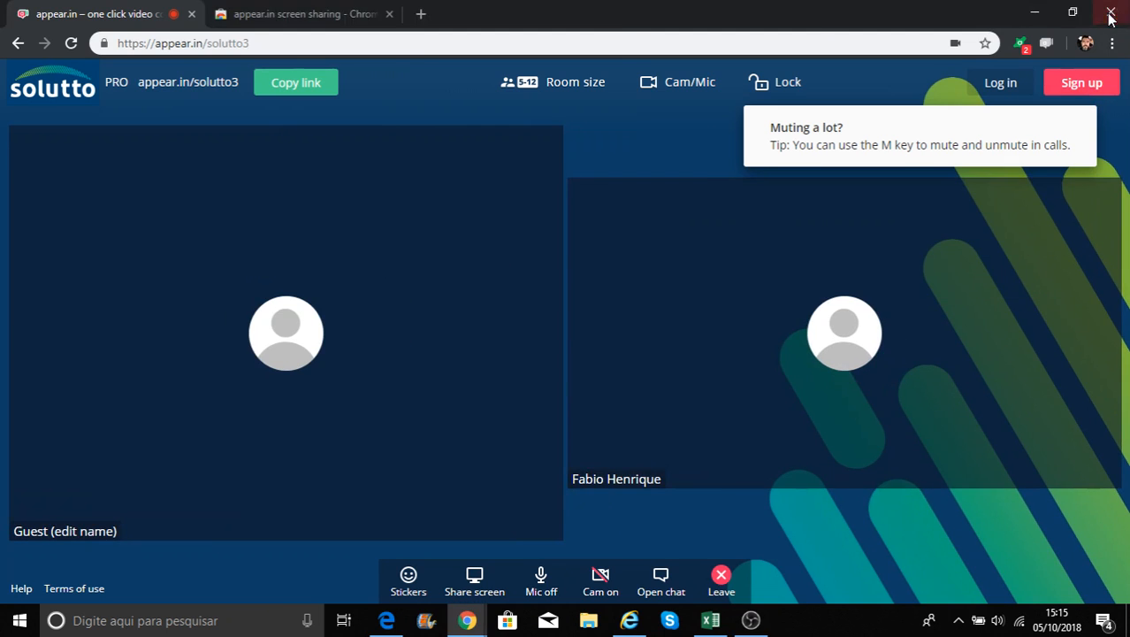